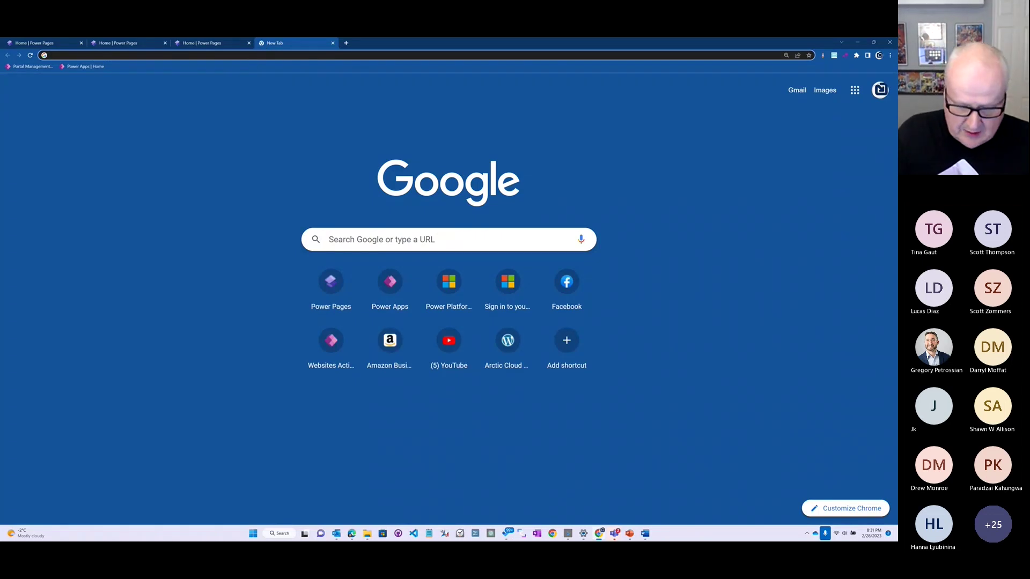
{"action": "type", "text": "poi"}
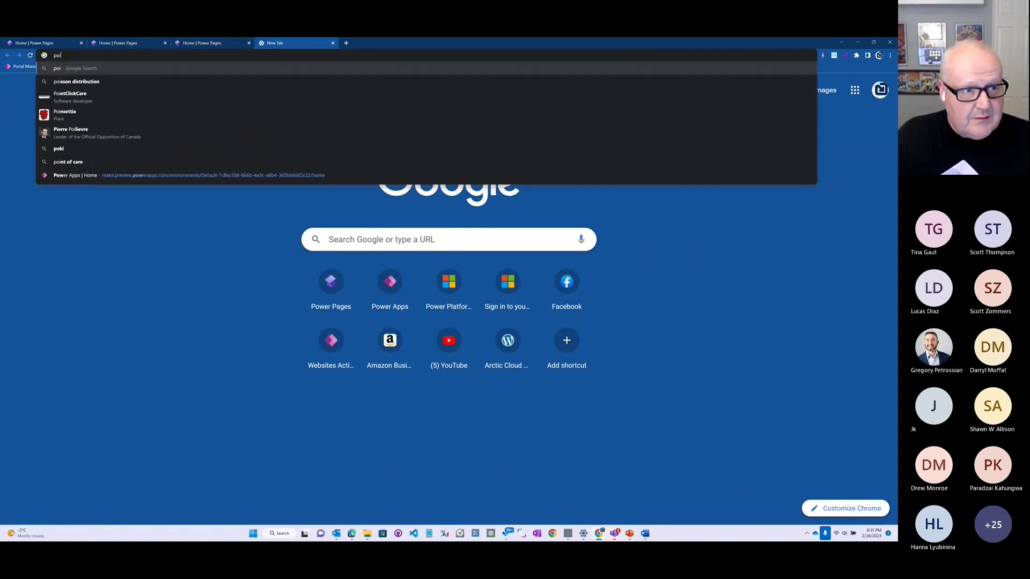
{"action": "key", "text": "BackSpace"}
{"action": "type", "text": "we"}
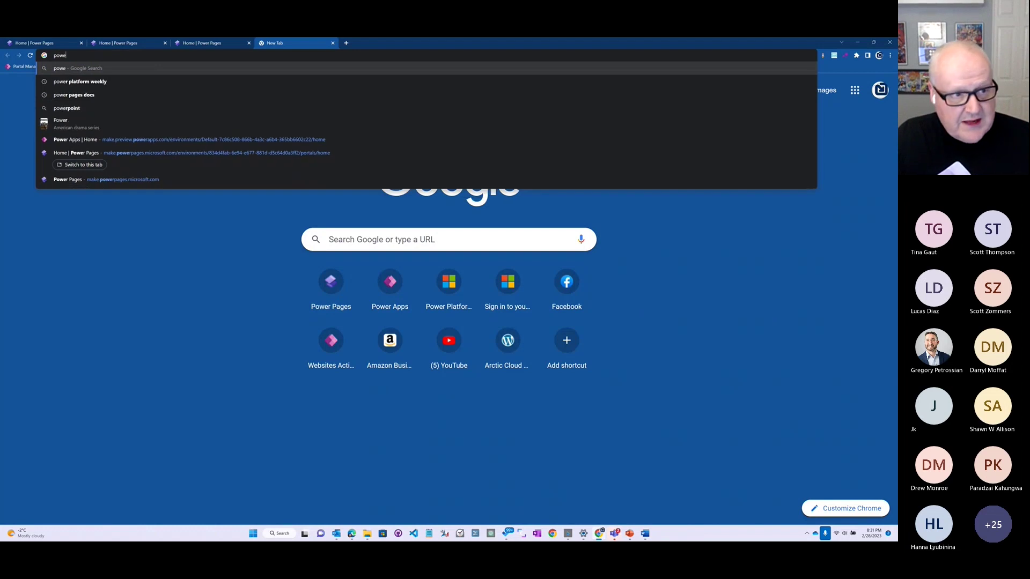
{"action": "type", "text": "rpages"}
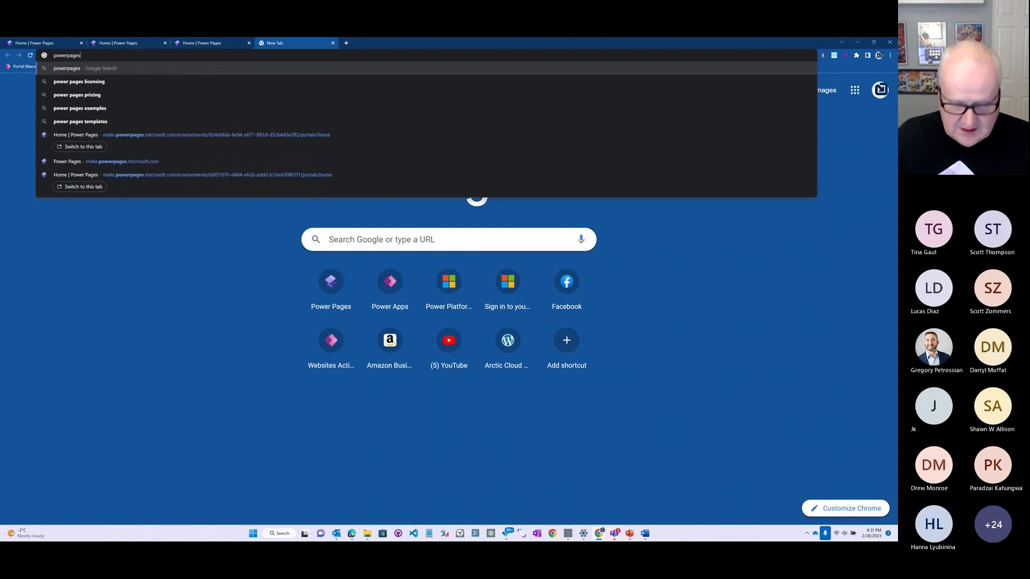
{"action": "type", "text": "."}
{"action": "key", "text": "BackSpace"}
{"action": "key", "text": "BackSpace"}
{"action": "key", "text": "BackSpace"}
{"action": "key", "text": "BackSpace"}
{"action": "key", "text": "BackSpace"}
{"action": "key", "text": "BackSpace"}
{"action": "key", "text": "BackSpace"}
{"action": "key", "text": "BackSpace"}
{"action": "key", "text": "BackSpace"}
{"action": "key", "text": "BackSpace"}
{"action": "key", "text": "BackSpace"}
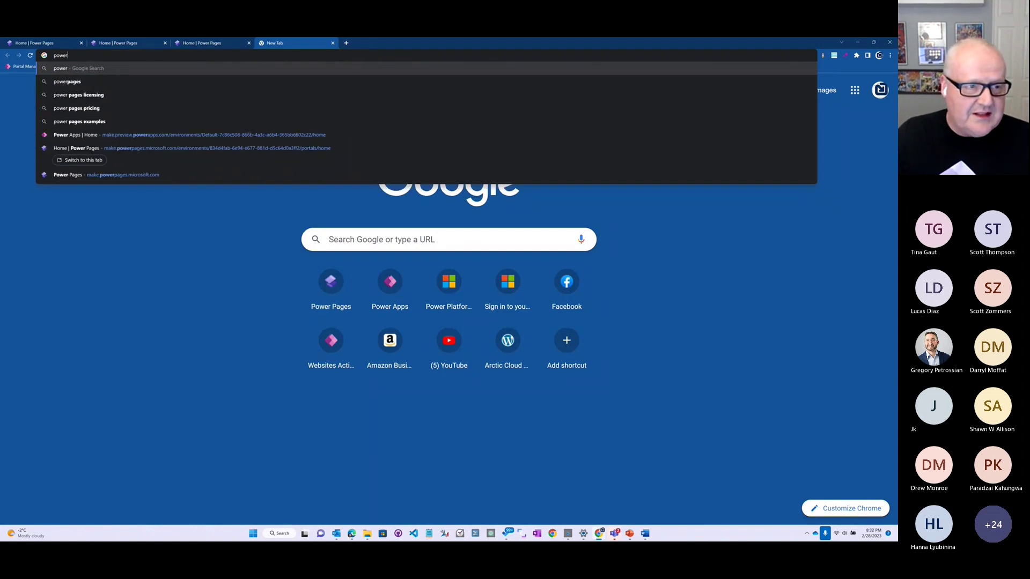
{"action": "type", "text": "make"}
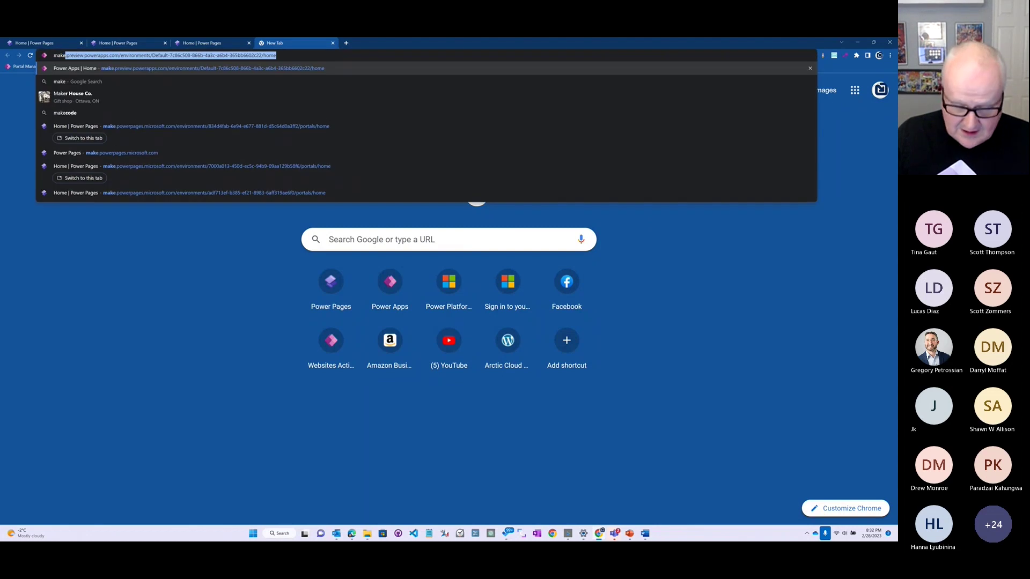
{"action": "type", "text": ".powerpages"}
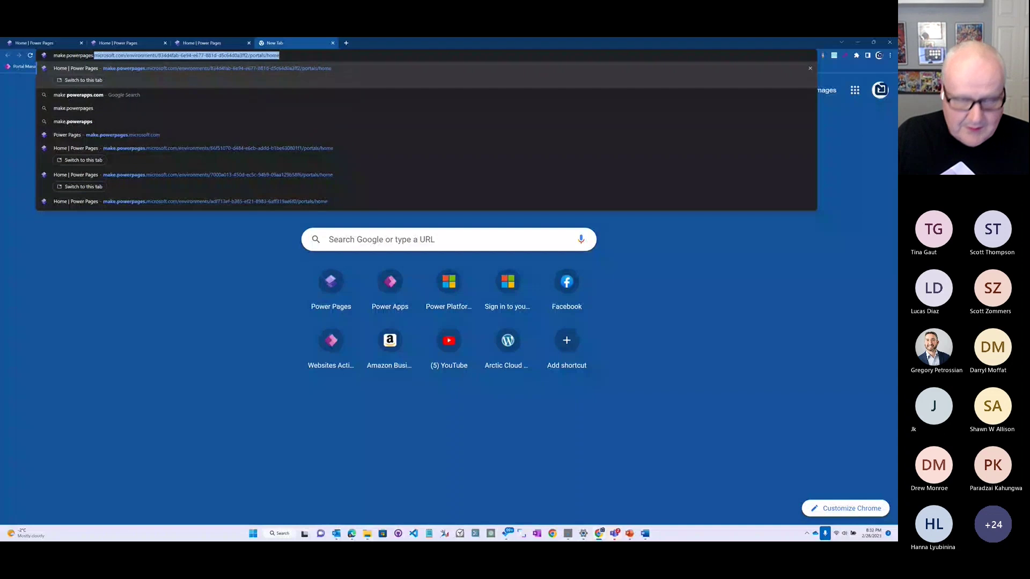
{"action": "type", "text": ".m"}
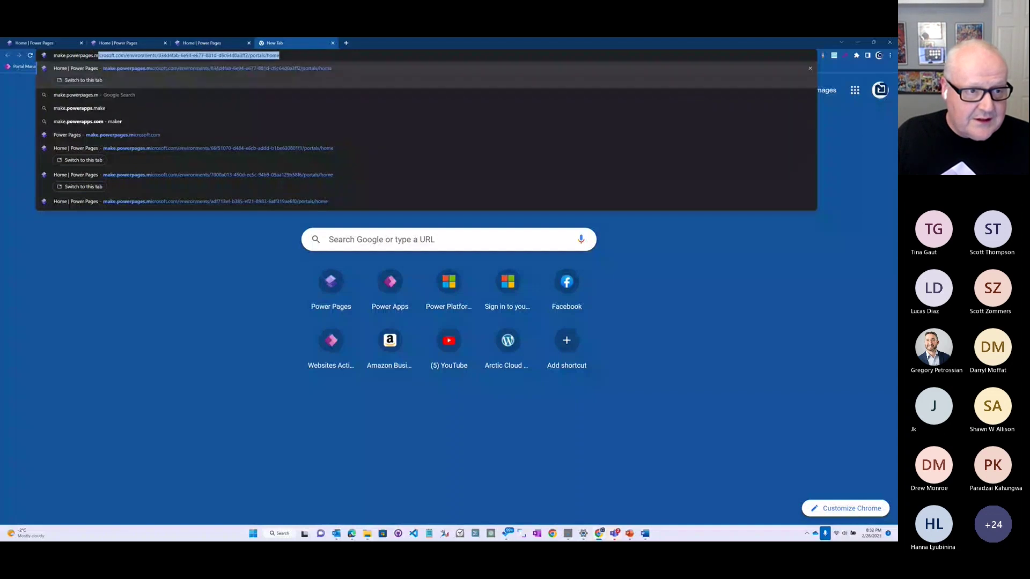
{"action": "type", "text": "icr"}
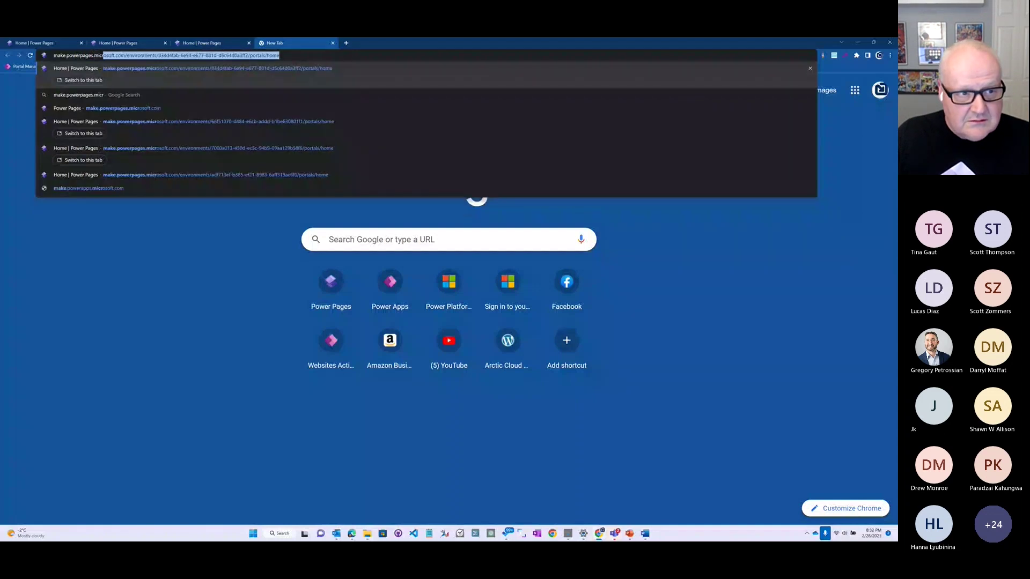
{"action": "type", "text": "oo"}
{"action": "key", "text": "BackSpace"}
{"action": "type", "text": "soft"}
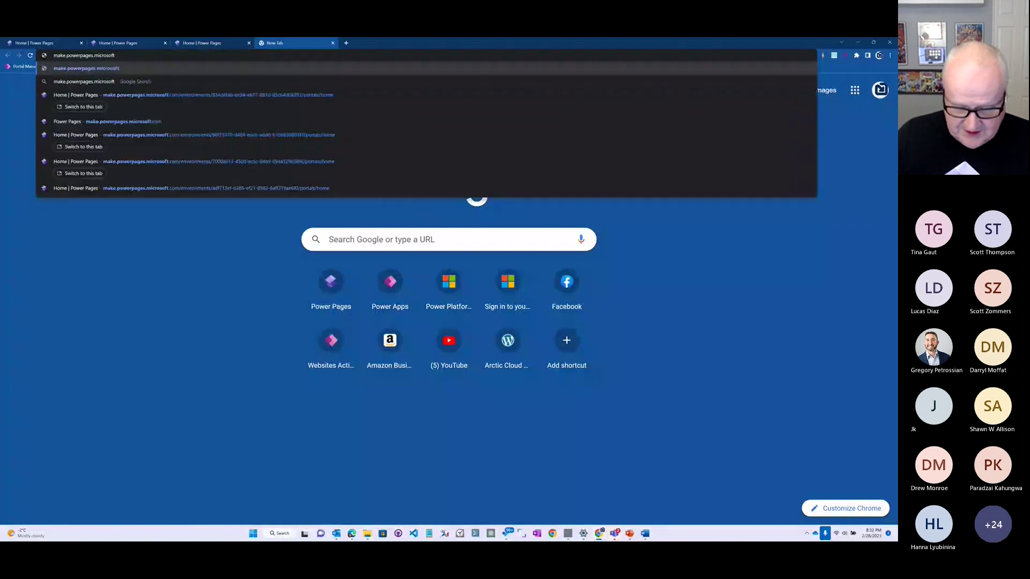
{"action": "type", "text": ".com"}
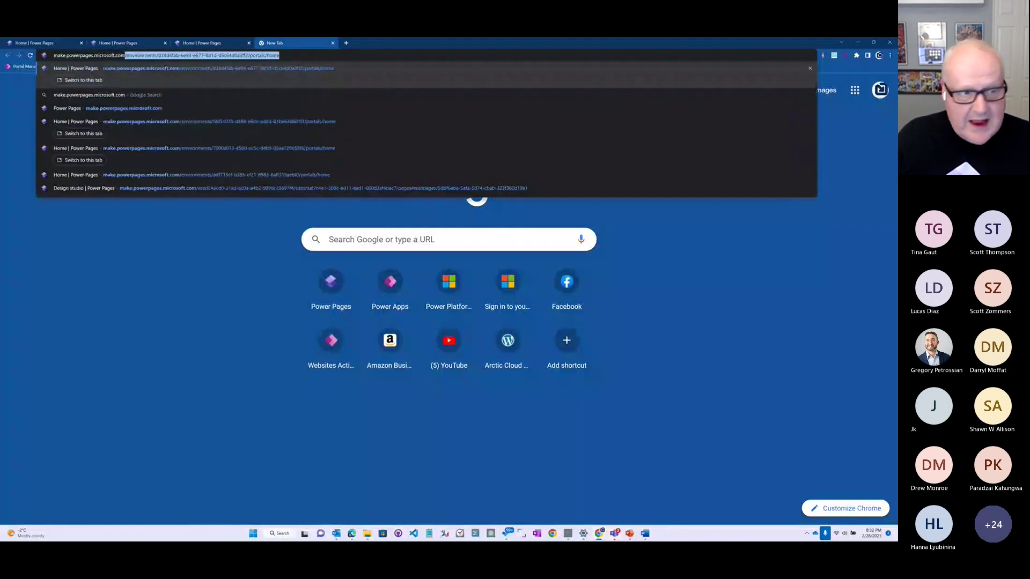
{"action": "key", "text": "BackSpace"}
{"action": "key", "text": "BackSpace"}
{"action": "key", "text": "BackSpace"}
{"action": "key", "text": "BackSpace"}
{"action": "key", "text": "BackSpace"}
{"action": "key", "text": "BackSpace"}
{"action": "key", "text": "BackSpace"}
{"action": "key", "text": "BackSpace"}
{"action": "key", "text": "BackSpace"}
{"action": "key", "text": "BackSpace"}
{"action": "key", "text": "BackSpace"}
{"action": "key", "text": "BackSpace"}
{"action": "key", "text": "BackSpace"}
{"action": "key", "text": "BackSpace"}
{"action": "key", "text": "BackSpace"}
{"action": "key", "text": "BackSpace"}
{"action": "key", "text": "BackSpace"}
{"action": "key", "text": "BackSpace"}
{"action": "key", "text": "BackSpace"}
{"action": "key", "text": "BackSpace"}
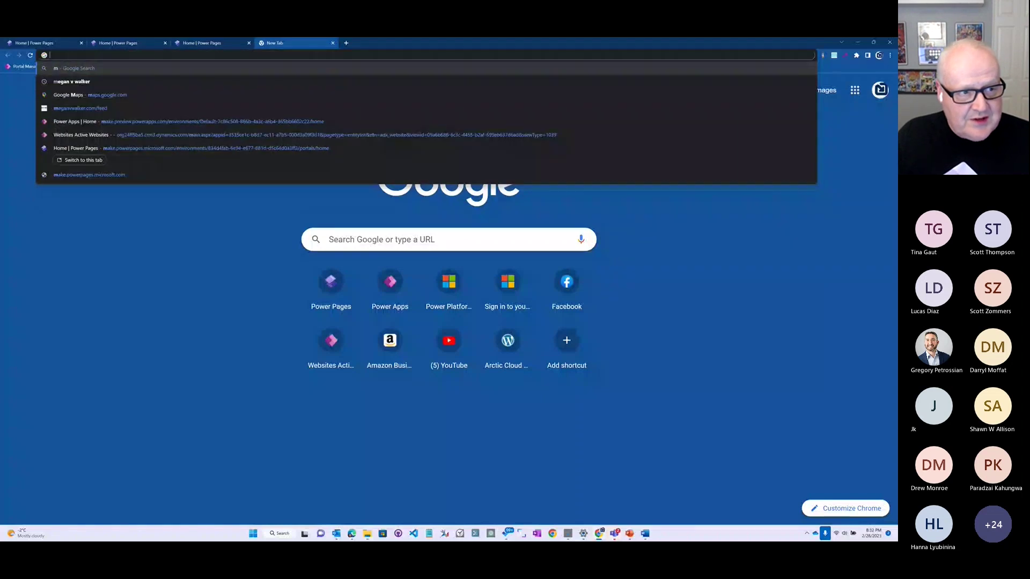
Open the Power Pages maker portal through the short address aka.ms/mpp
{"action": "type", "text": "aka"}
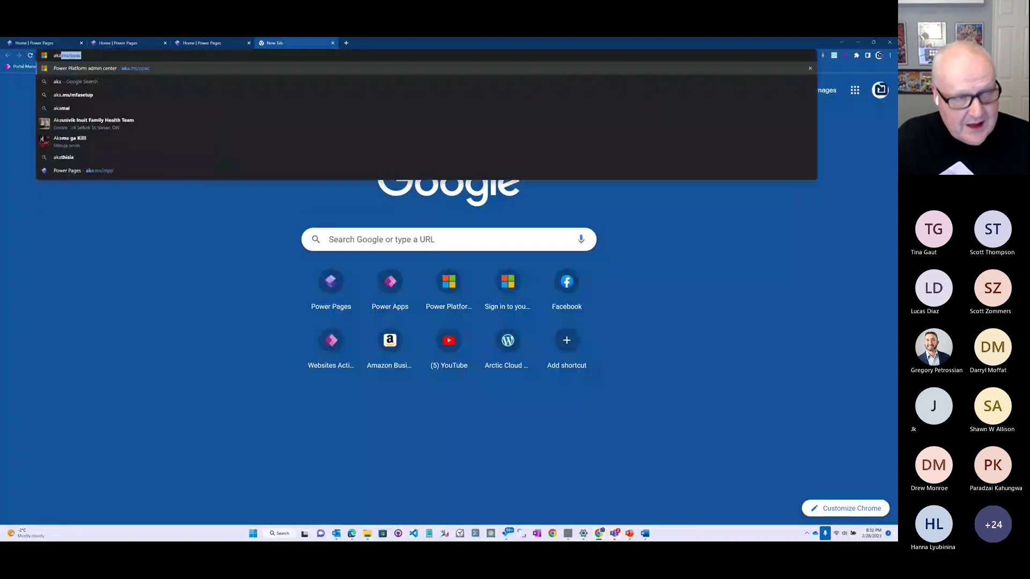
{"action": "type", "text": ".ms/"}
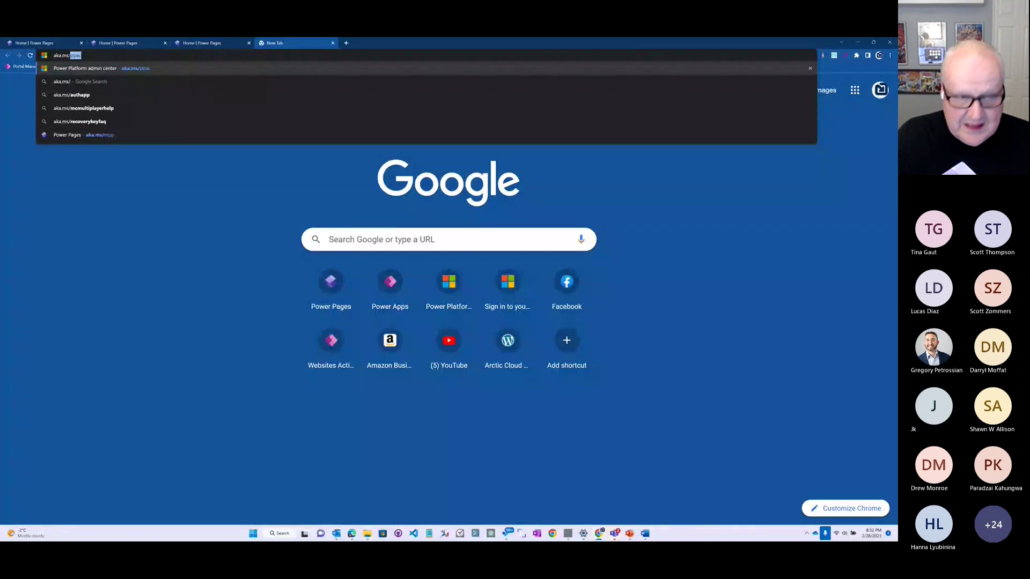
{"action": "type", "text": "mpp"}
{"action": "key", "text": "Return"}
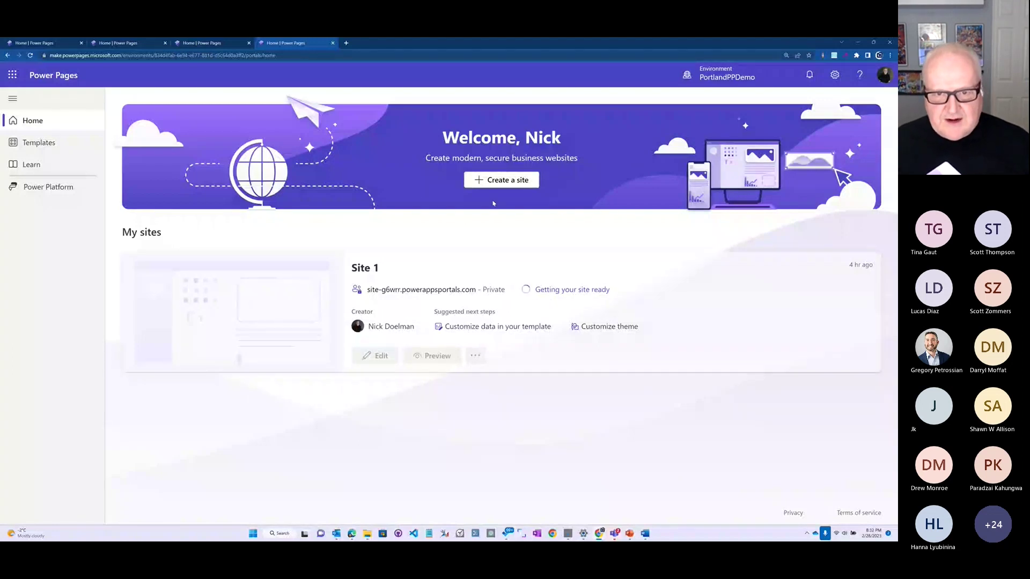
Go to the open Power Pages home page for the PPWeek2023 environment and review the list of selectable environments, keeping the current one
{"action": "left_click", "coordinate": [226, 45]}
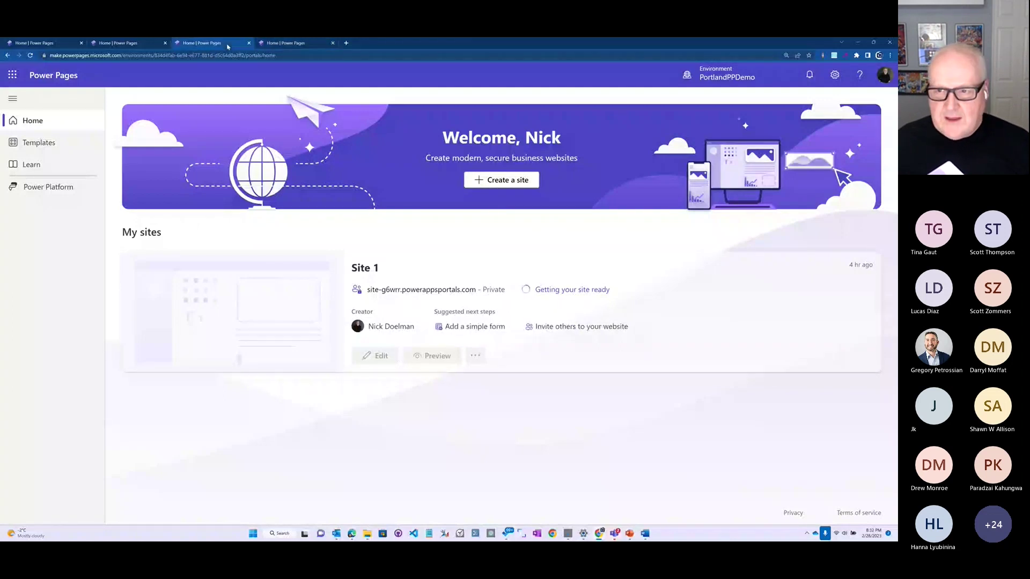
{"action": "left_click", "coordinate": [143, 45]}
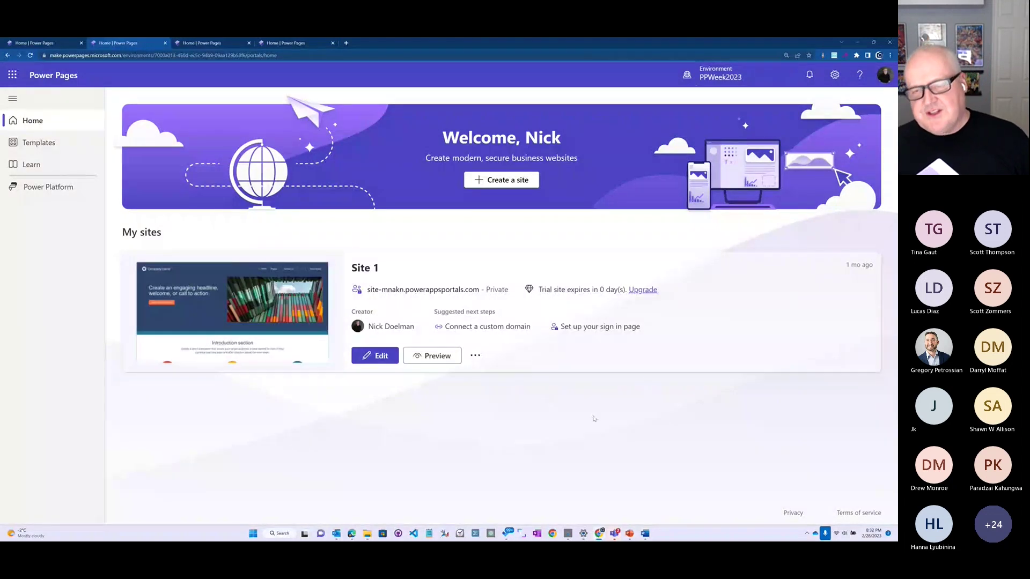
{"action": "left_click", "coordinate": [748, 83]}
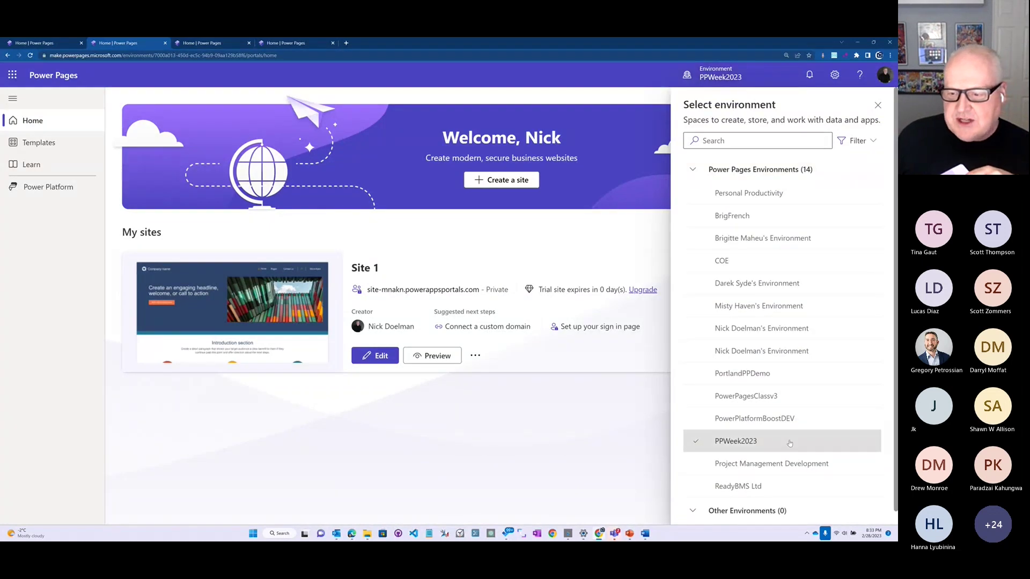
{"action": "mouse_move", "coordinate": [790, 444]}
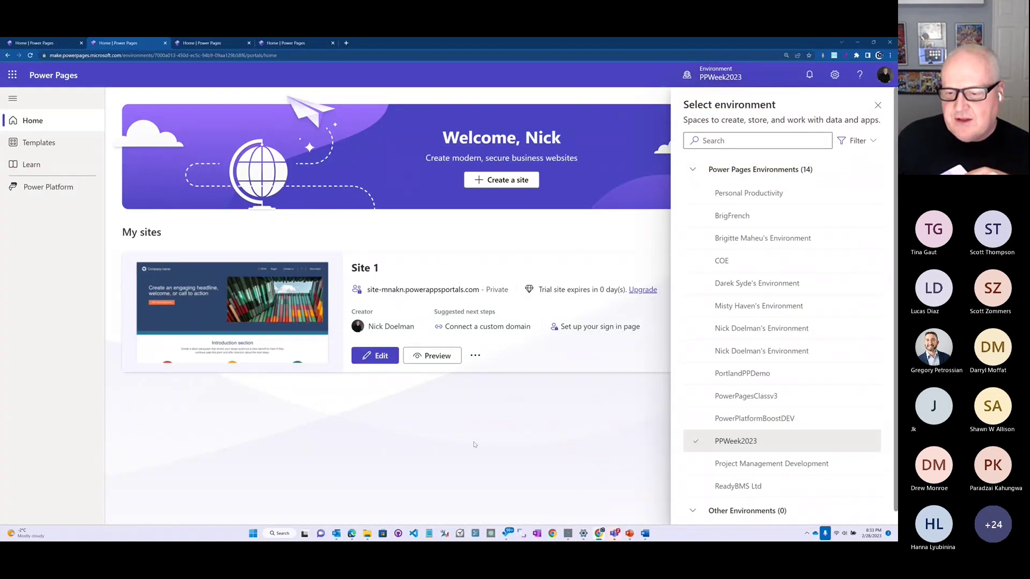
{"action": "left_click", "coordinate": [877, 105]}
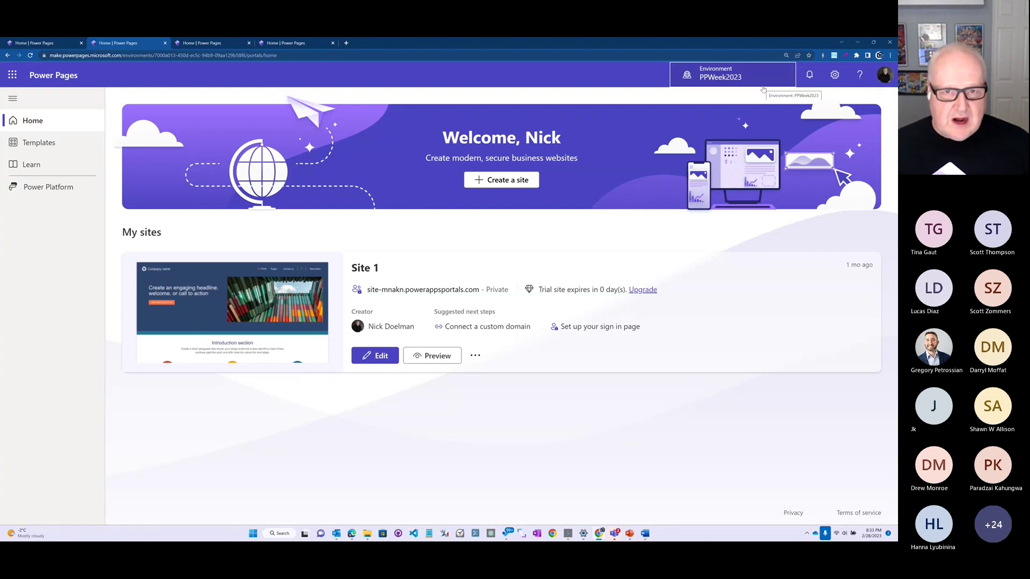
Start creating a new site and look through all the site templates, including the Dynamics 365 category
{"action": "left_click", "coordinate": [502, 182]}
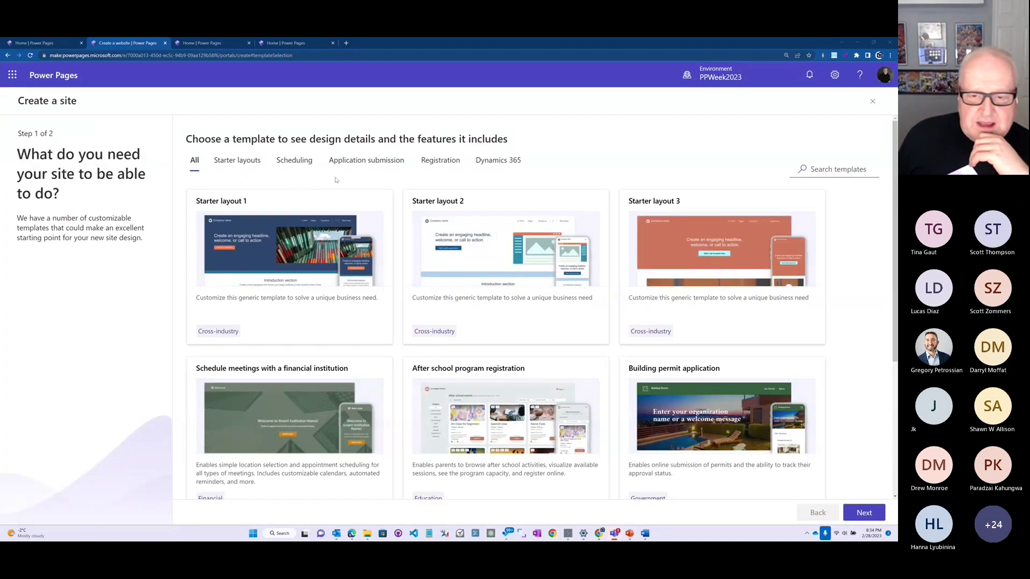
{"action": "scroll", "coordinate": [336, 179], "scroll_direction": "down", "scroll_amount": 2}
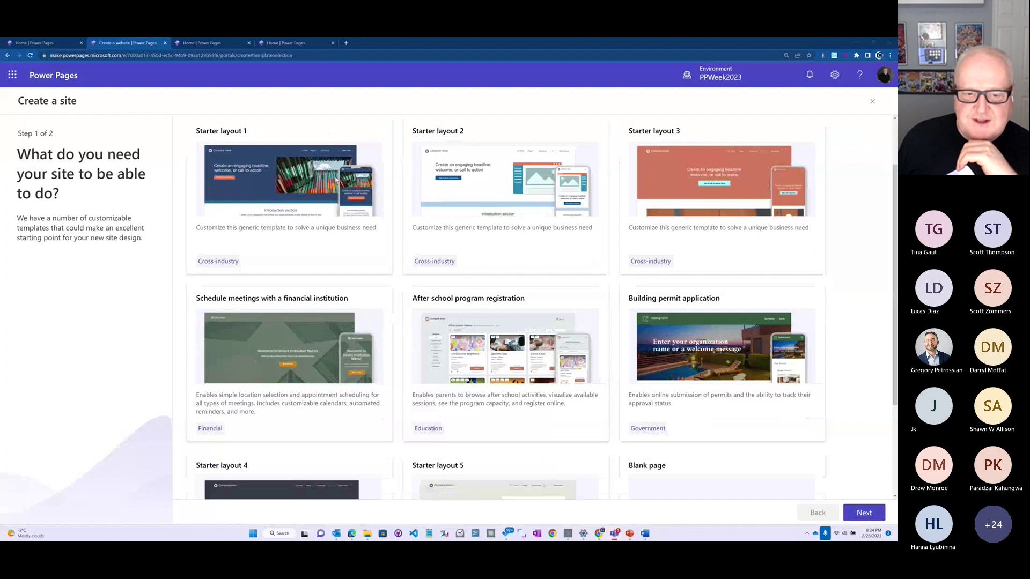
{"action": "scroll", "coordinate": [334, 179], "scroll_direction": "down", "scroll_amount": 1}
{"action": "scroll", "coordinate": [312, 204], "scroll_direction": "up", "scroll_amount": 3}
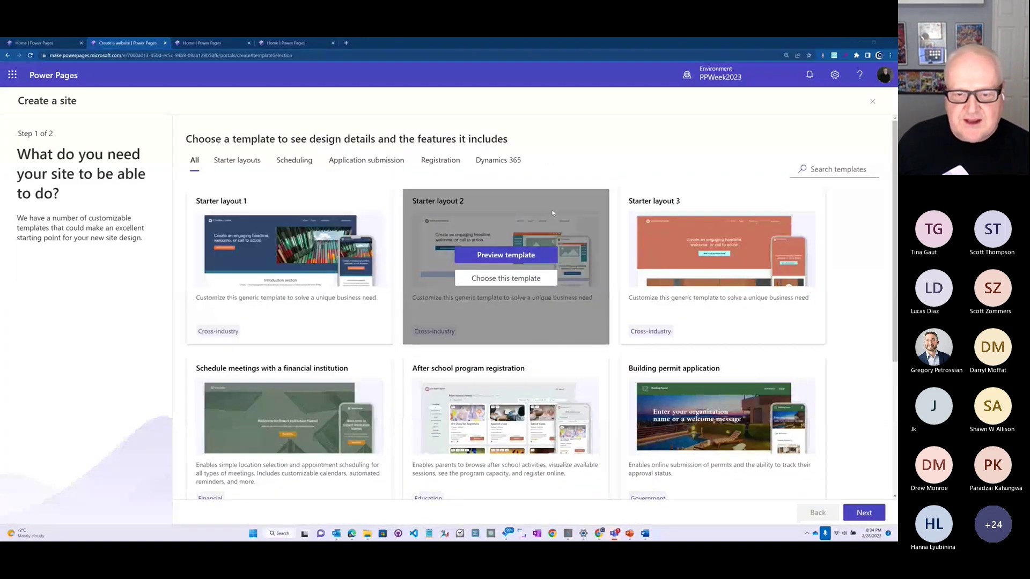
{"action": "scroll", "coordinate": [553, 213], "scroll_direction": "down", "scroll_amount": 1}
{"action": "scroll", "coordinate": [296, 280], "scroll_direction": "down", "scroll_amount": 1}
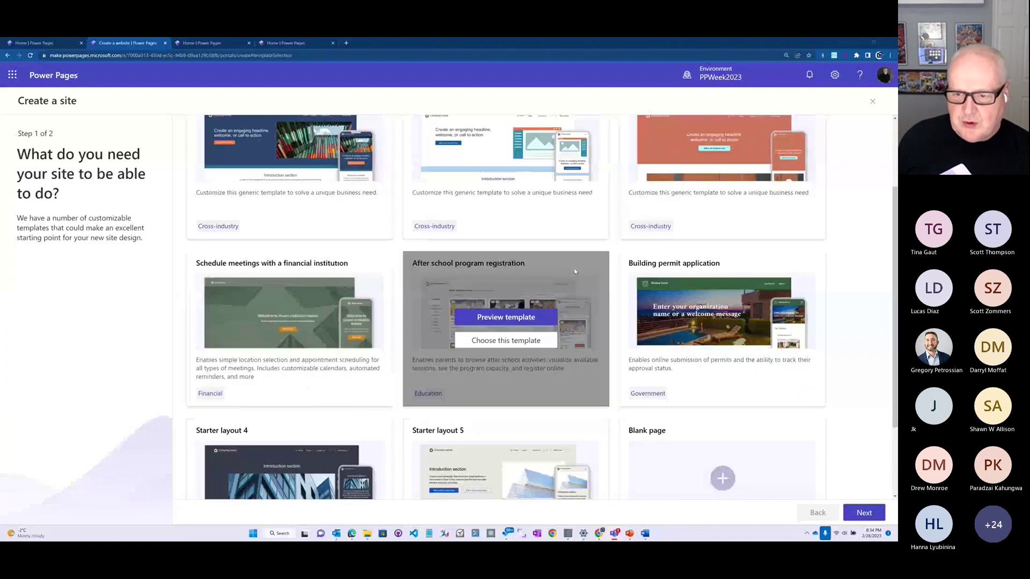
{"action": "scroll", "coordinate": [388, 283], "scroll_direction": "down", "scroll_amount": 1}
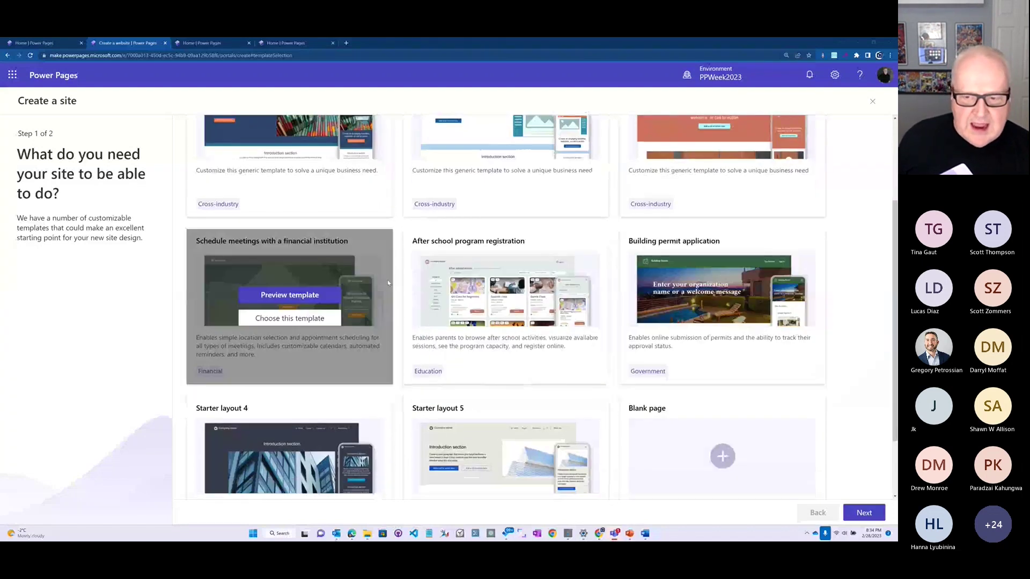
{"action": "scroll", "coordinate": [388, 282], "scroll_direction": "down", "scroll_amount": 3}
{"action": "scroll", "coordinate": [561, 352], "scroll_direction": "up", "scroll_amount": 5}
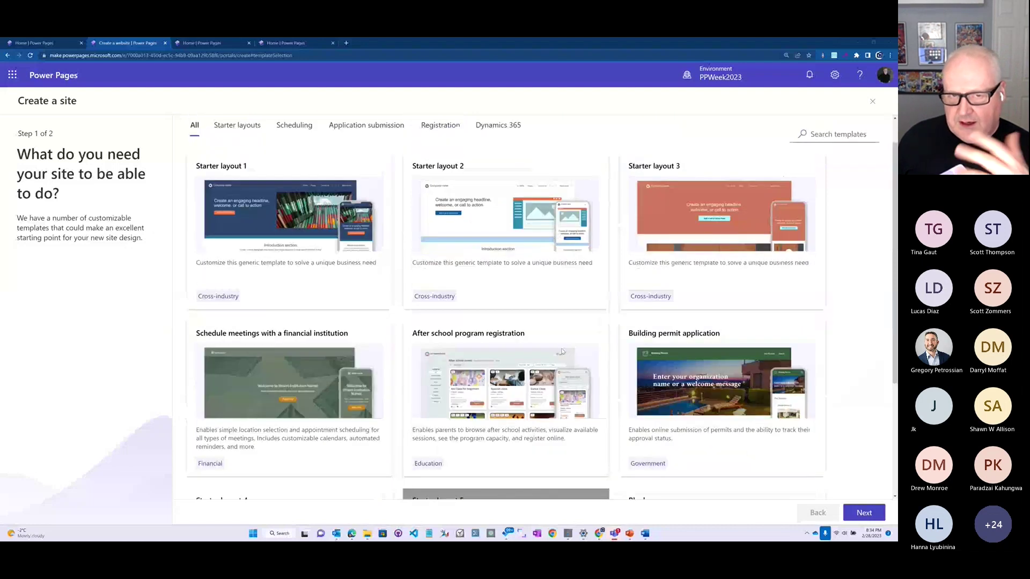
{"action": "scroll", "coordinate": [562, 352], "scroll_direction": "up", "scroll_amount": 2}
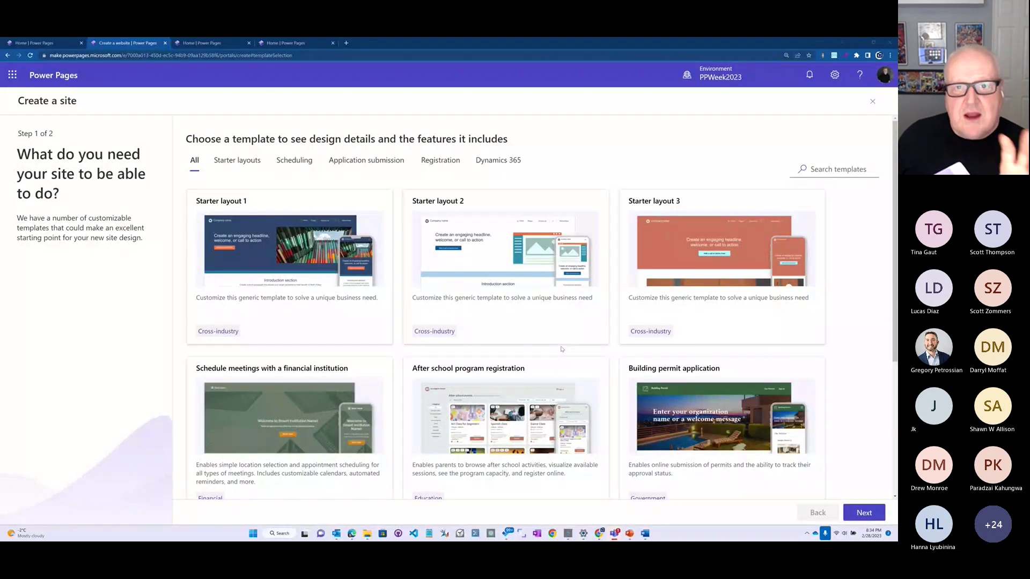
{"action": "mouse_move", "coordinate": [519, 211]}
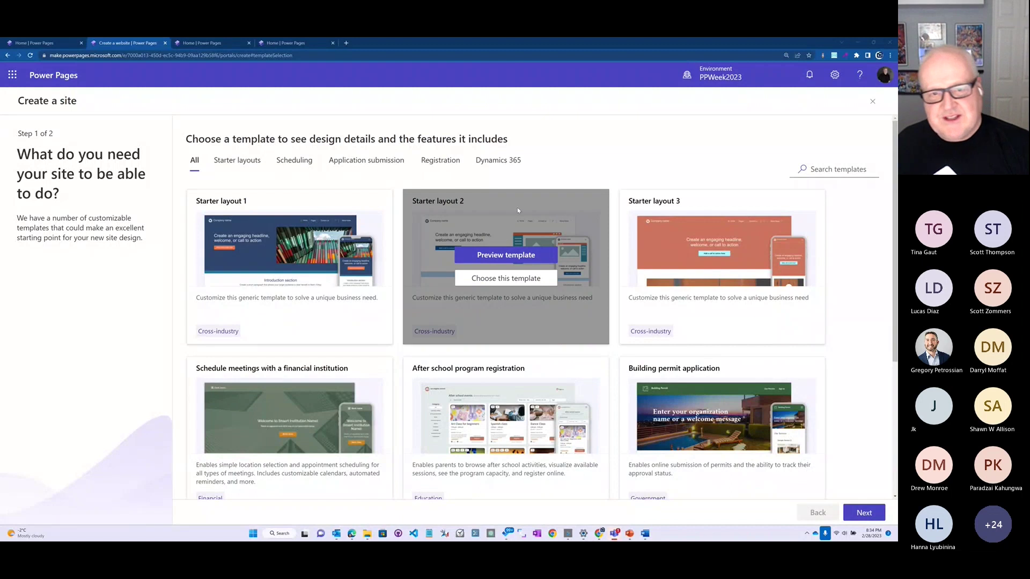
{"action": "left_click", "coordinate": [500, 168]}
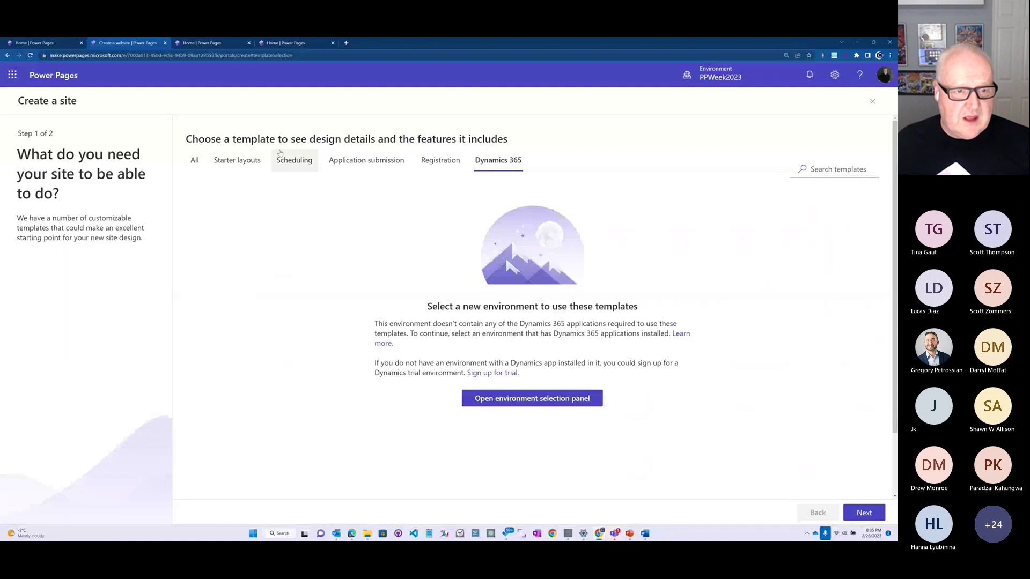
{"action": "left_click", "coordinate": [196, 161]}
Create the site from the Starter layout 1 template with the suggested name and web address and English (United States) as language
{"action": "mouse_move", "coordinate": [244, 251]}
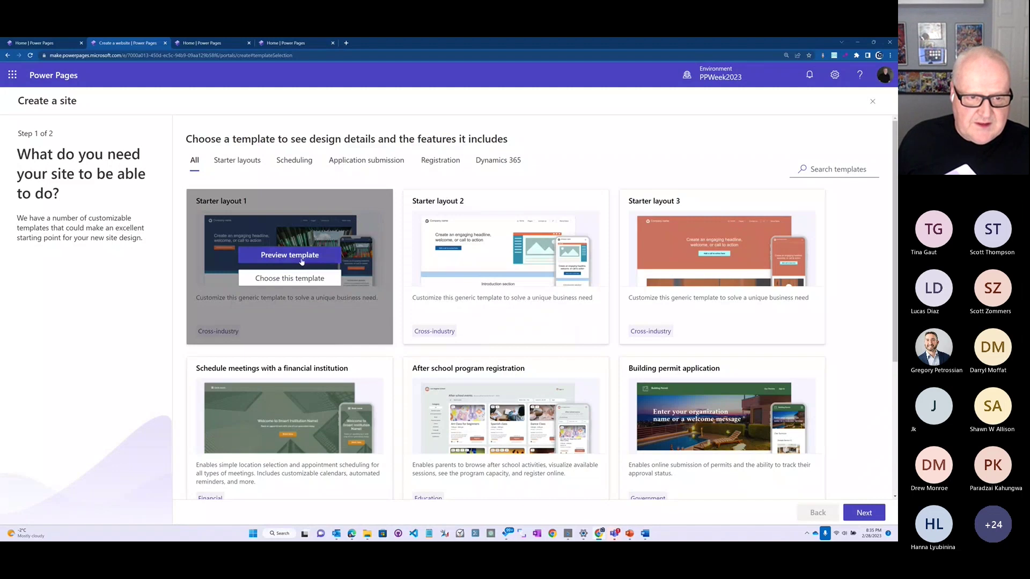
{"action": "left_click", "coordinate": [297, 280]}
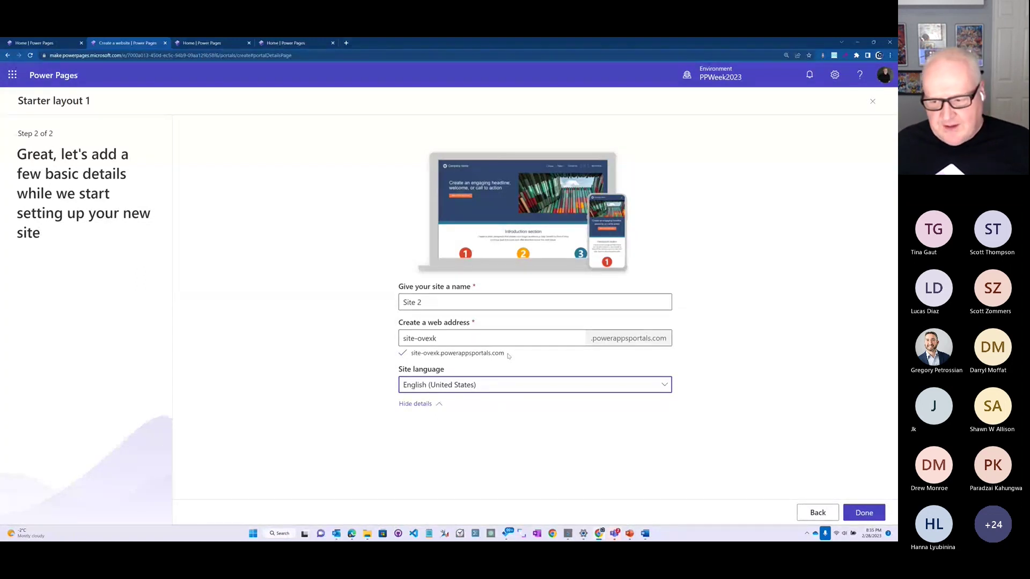
{"action": "left_click", "coordinate": [863, 514]}
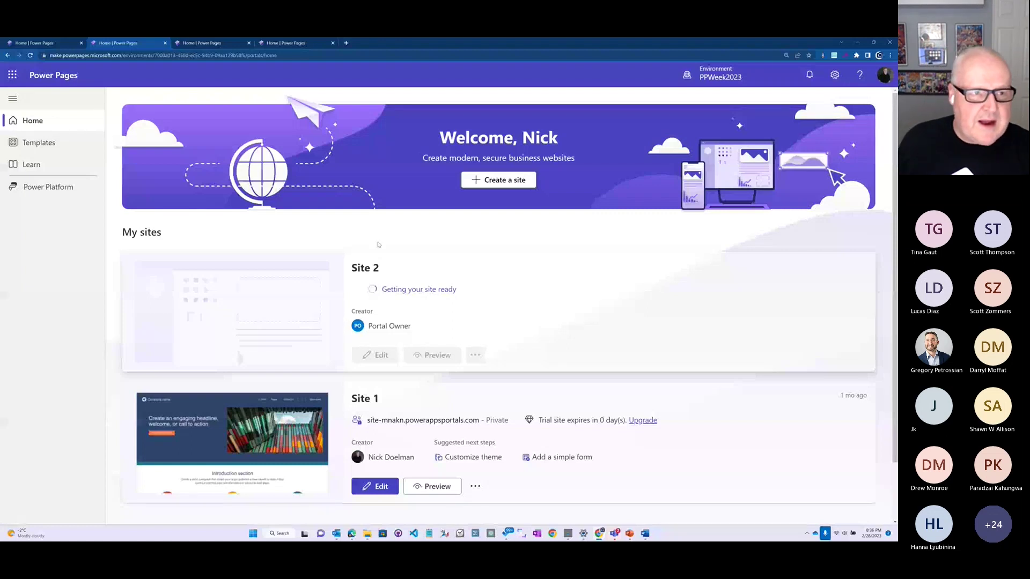
Go to the open home page for the PowerPagesClassv3 environment and highlight the visibility status beside Site 2's web address
{"action": "left_click", "coordinate": [62, 45]}
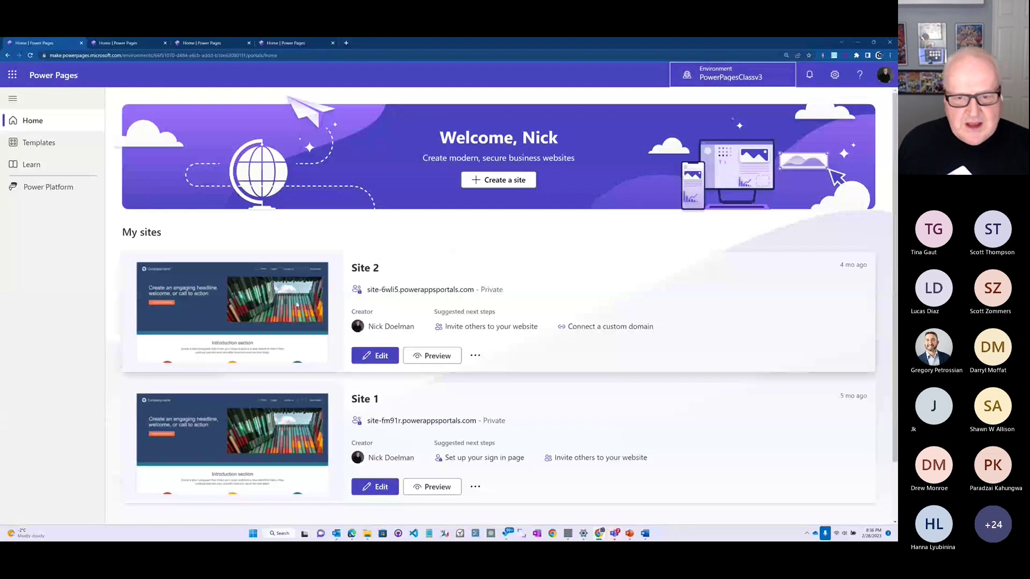
{"action": "scroll", "coordinate": [608, 324], "scroll_direction": "down", "scroll_amount": 1}
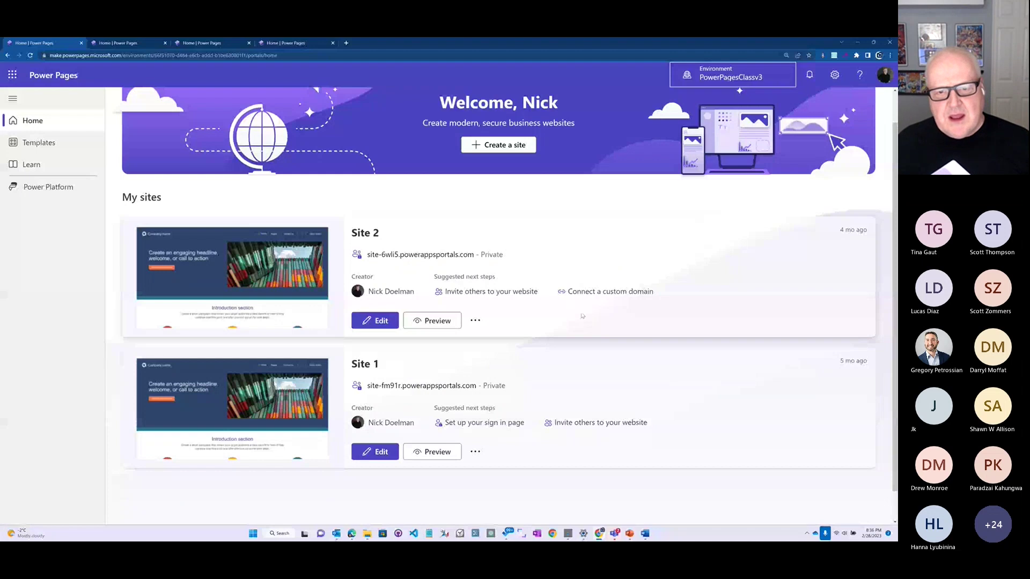
{"action": "left_click", "coordinate": [487, 255]}
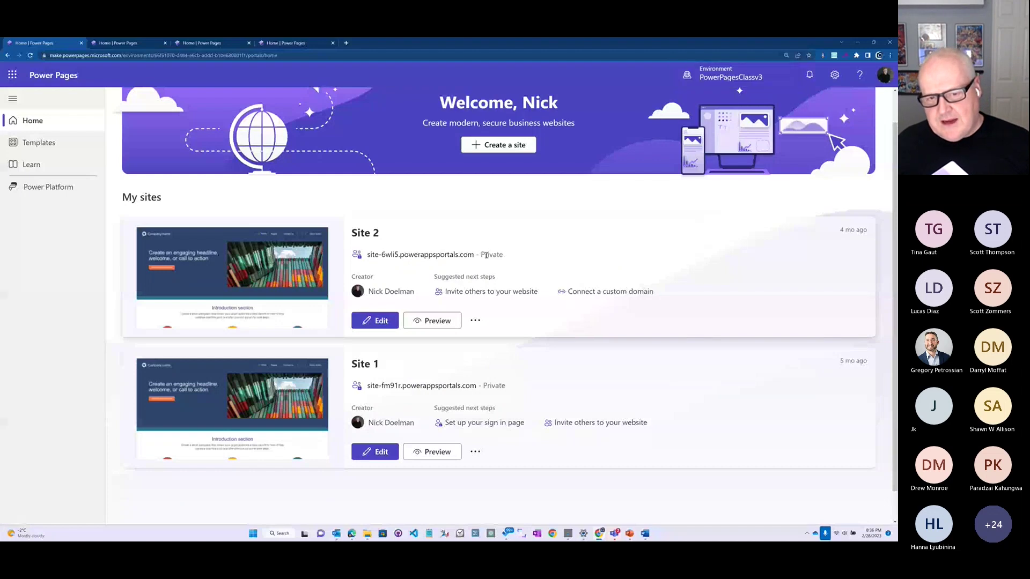
{"action": "double_click", "coordinate": [487, 255]}
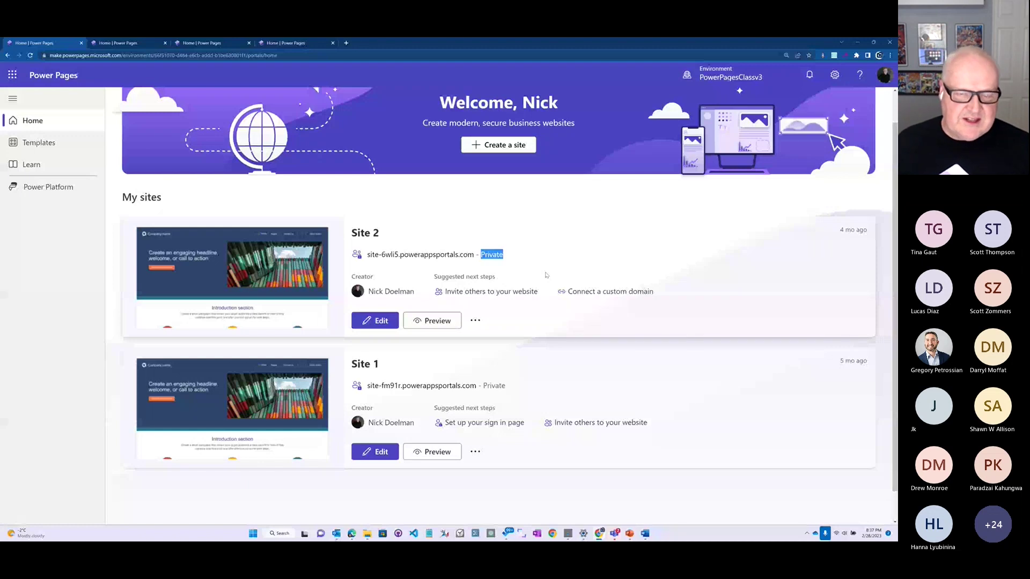
Open Site 2 for editing and change the home page heading to "Come join the community" with a second line "Looking forward to meeting!"
{"action": "left_click", "coordinate": [526, 264]}
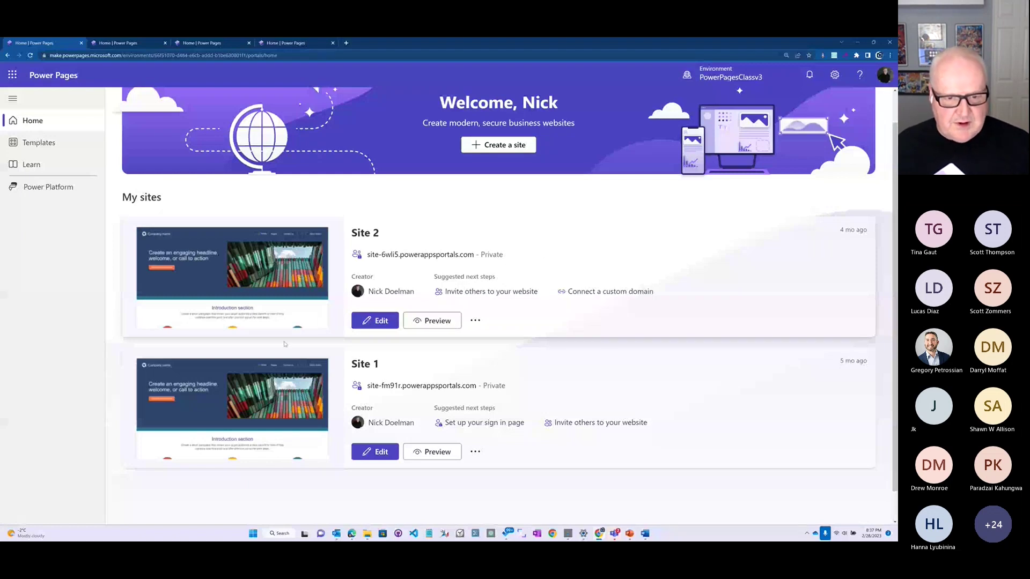
{"action": "left_click", "coordinate": [382, 322]}
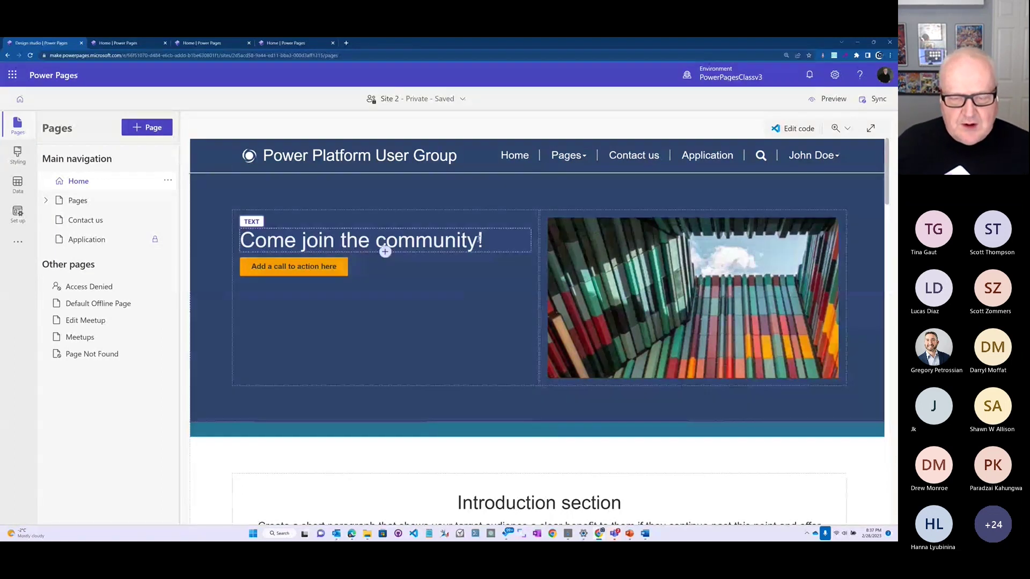
{"action": "left_click", "coordinate": [477, 240]}
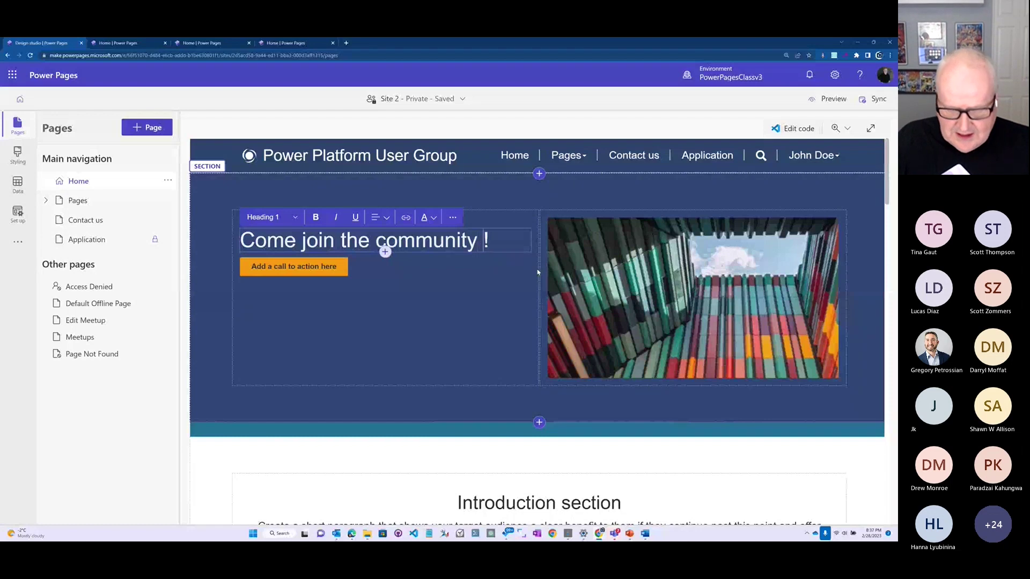
{"action": "type", "text": "Looki"}
{"action": "type", "text": "ng forward"}
{"action": "type", "text": " to m"}
{"action": "key", "text": "BackSpace"}
{"action": "type", "text": "to meet"}
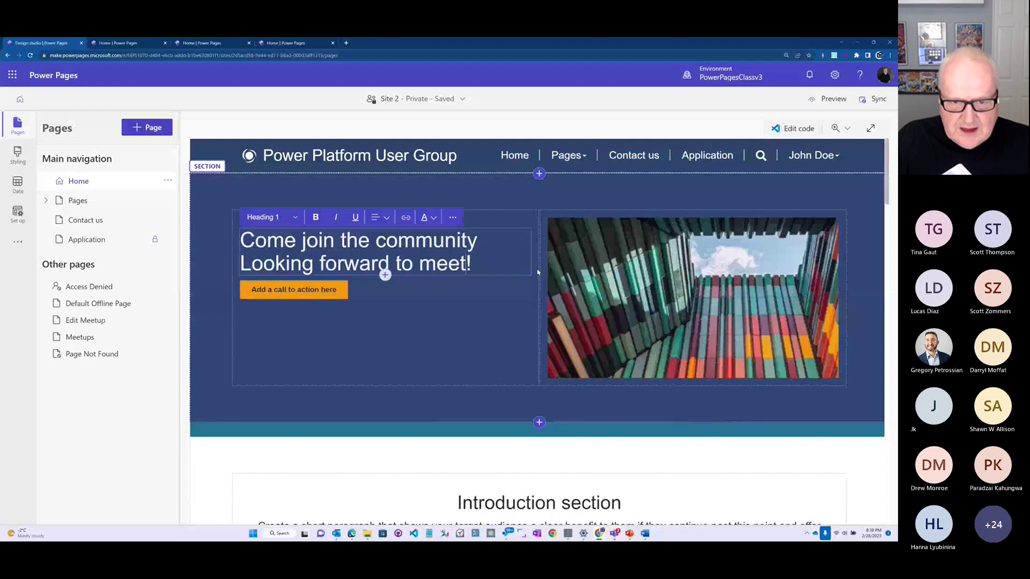
{"action": "type", "text": "ing"}
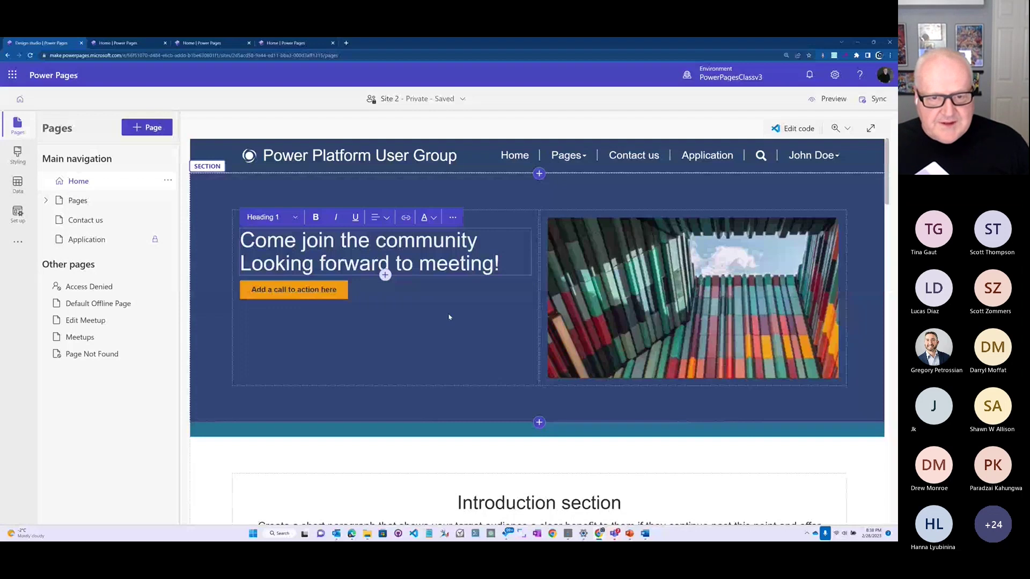
{"action": "left_click", "coordinate": [430, 330]}
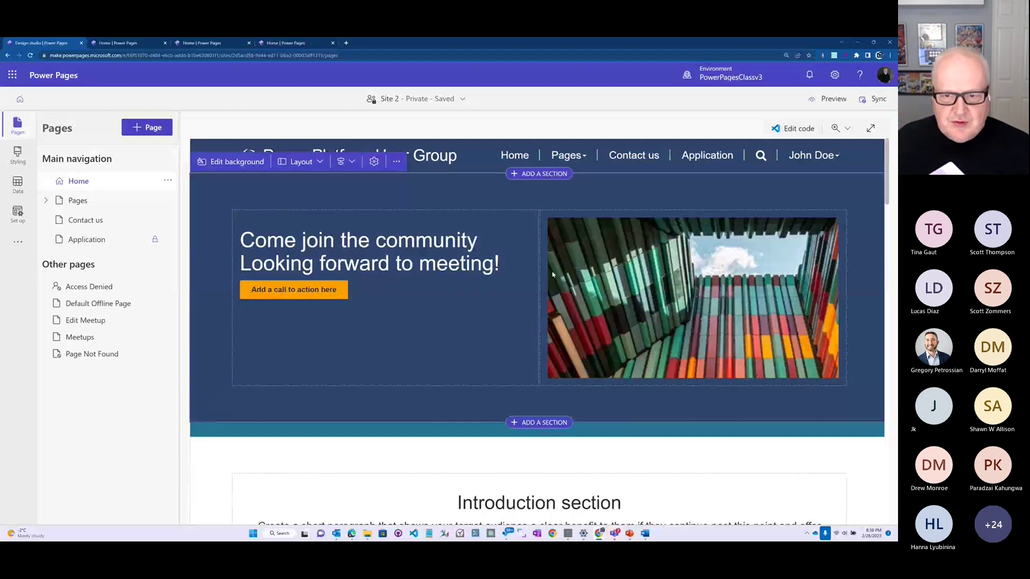
Replace the home page's books picture beside the heading with pppug.png from the media library
{"action": "left_click", "coordinate": [634, 277]}
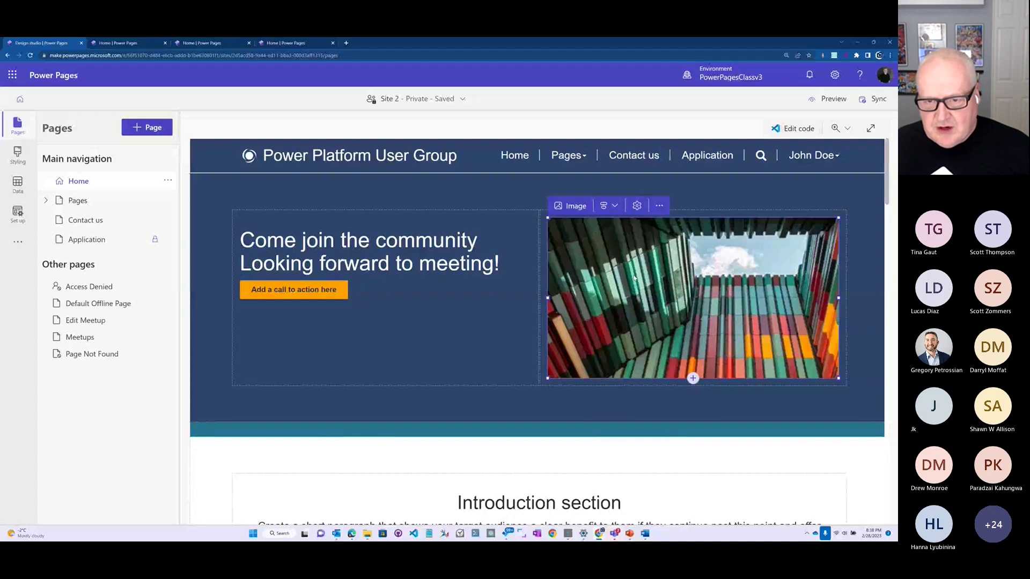
{"action": "left_click", "coordinate": [574, 207]}
{"action": "left_click", "coordinate": [486, 314]}
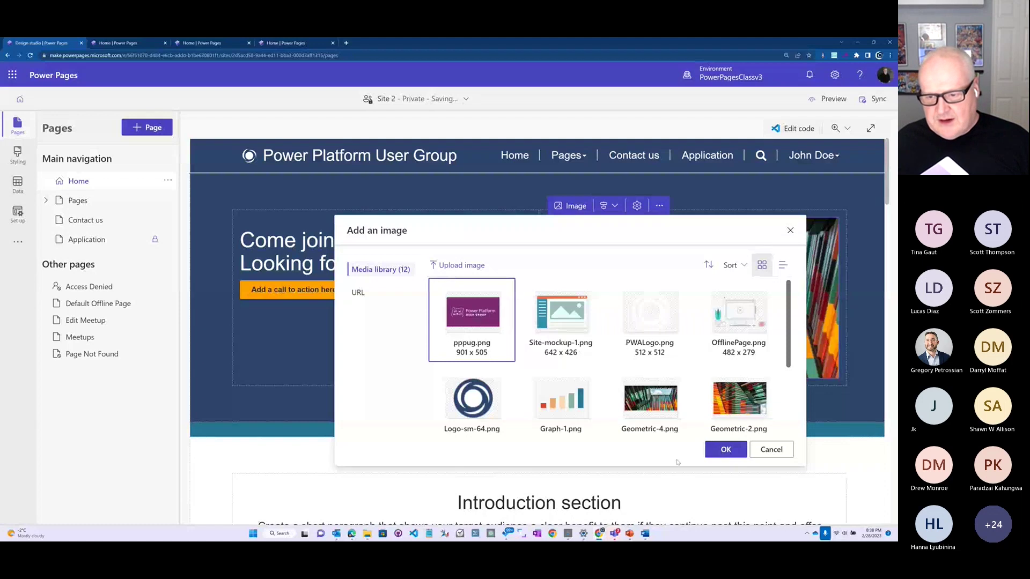
{"action": "left_click", "coordinate": [722, 456]}
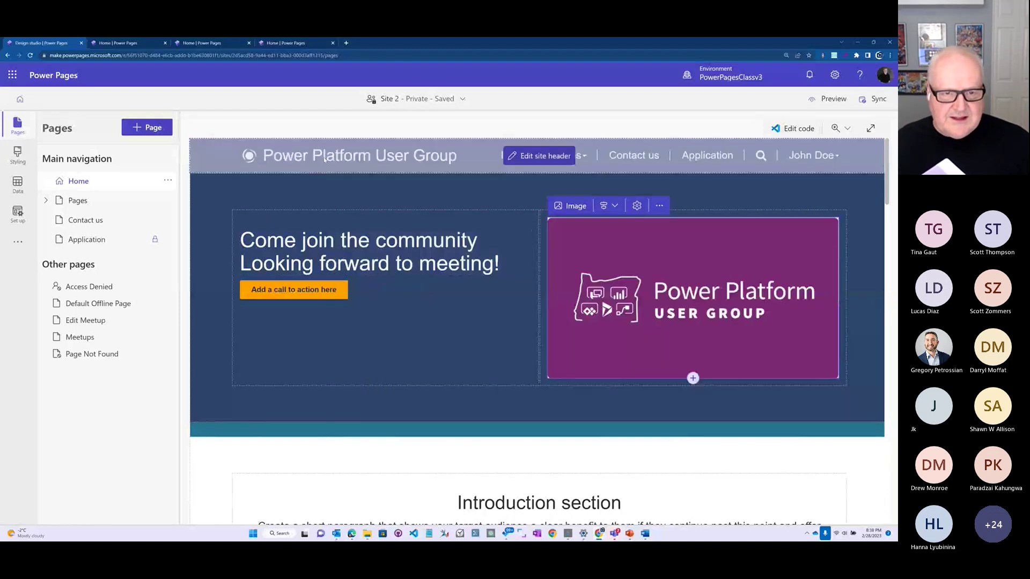
Change the site title in the site header to "Portland Power Platform User Group" and close the header settings
{"action": "left_click", "coordinate": [538, 156]}
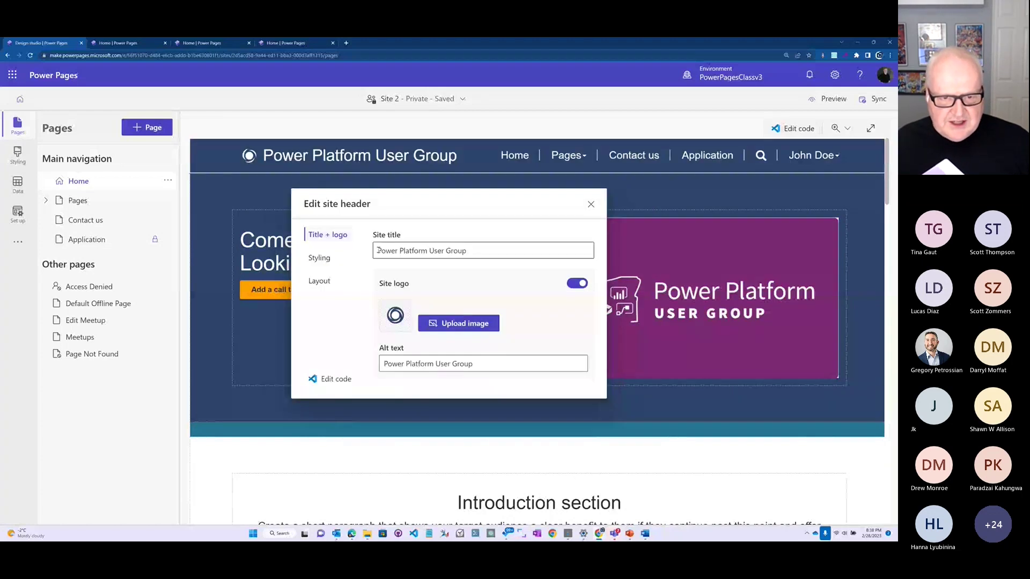
{"action": "type", "text": "Portland"}
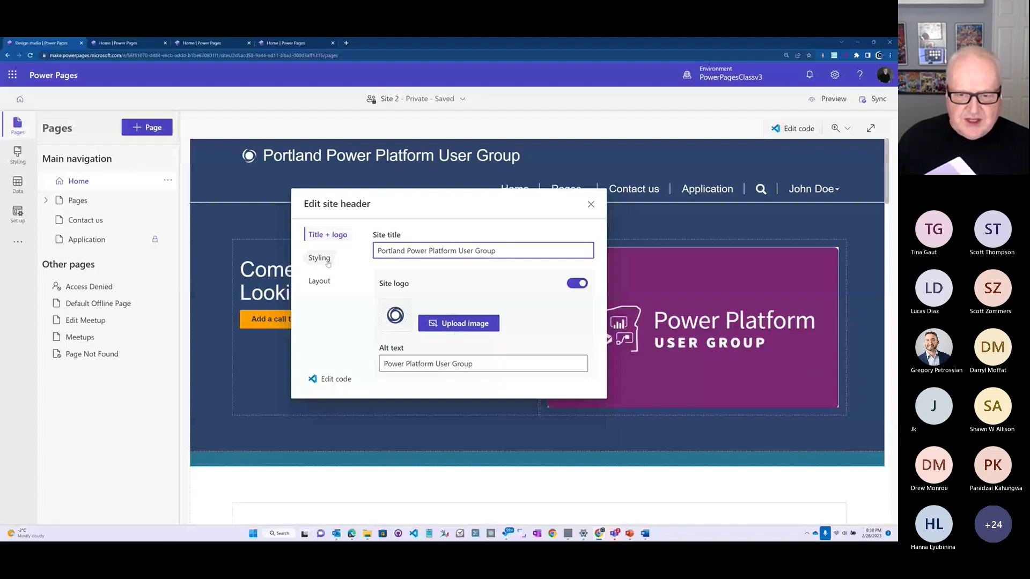
{"action": "left_click", "coordinate": [467, 432]}
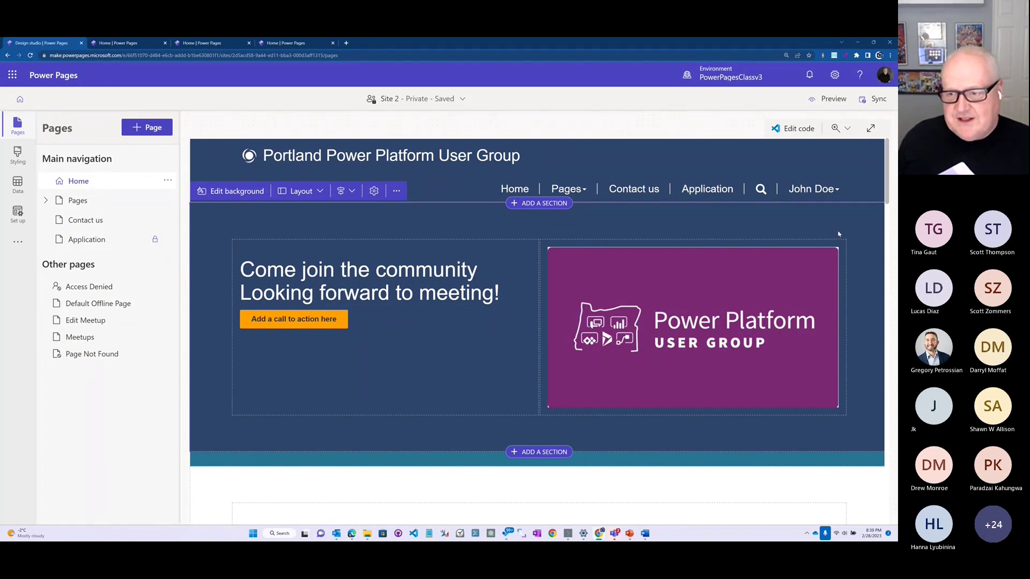
Preview the site at desktop size and look over its home page content and the Pages navigation entry
{"action": "left_click", "coordinate": [833, 102]}
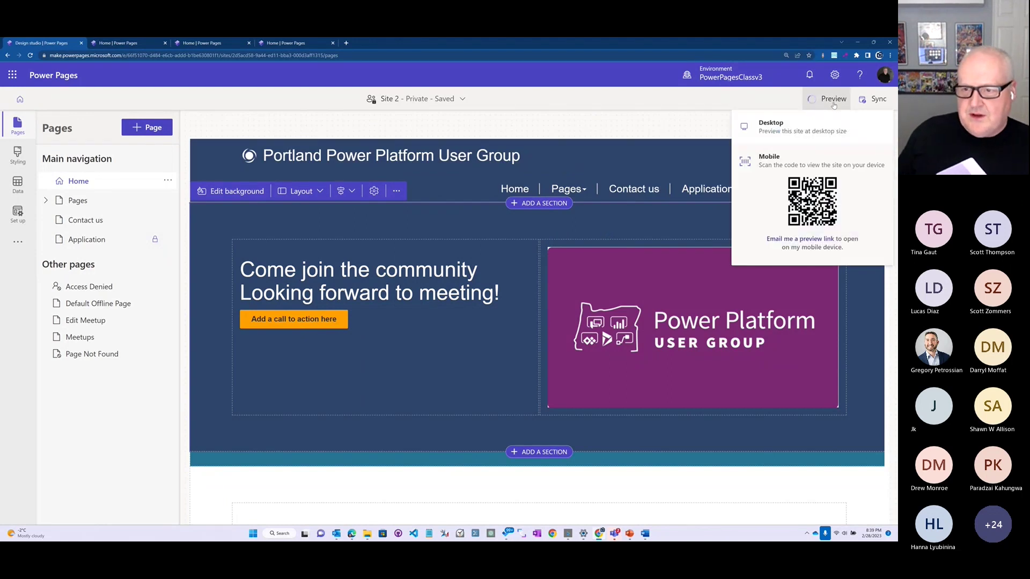
{"action": "left_click", "coordinate": [801, 131]}
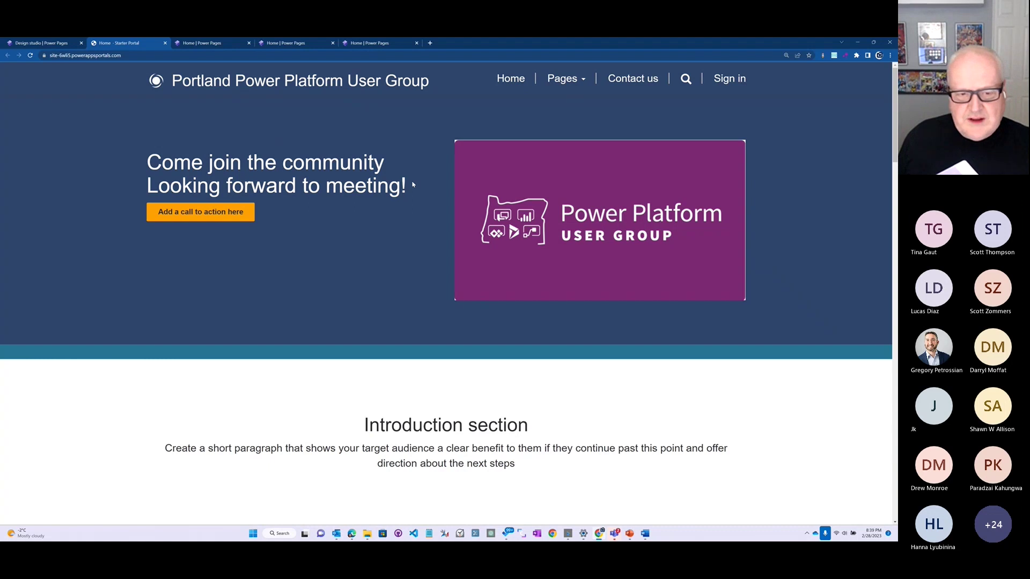
{"action": "scroll", "coordinate": [386, 237], "scroll_direction": "down", "scroll_amount": 2}
{"action": "scroll", "coordinate": [386, 239], "scroll_direction": "up", "scroll_amount": 2}
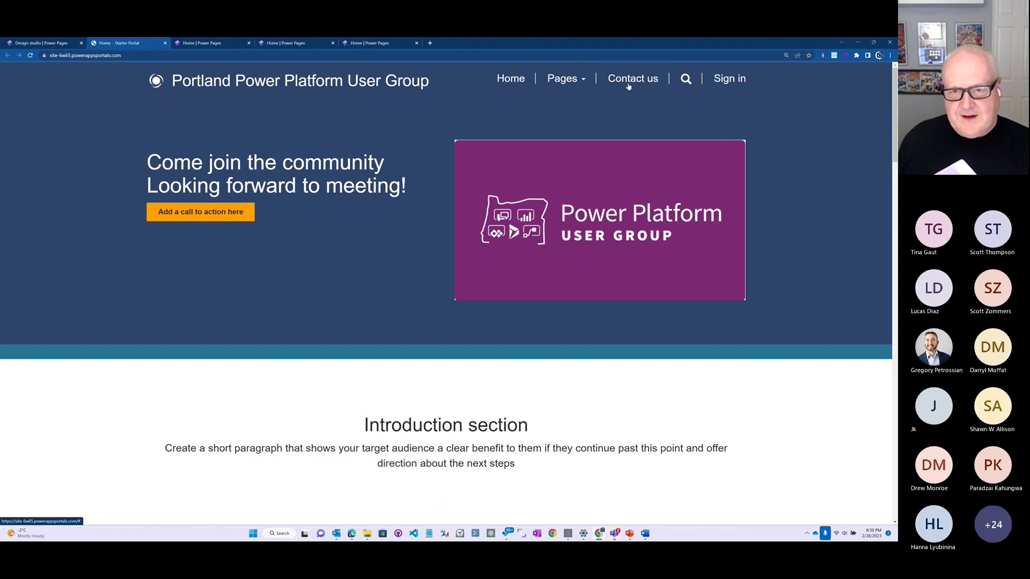
{"action": "left_click", "coordinate": [572, 85]}
{"action": "left_click", "coordinate": [473, 110]}
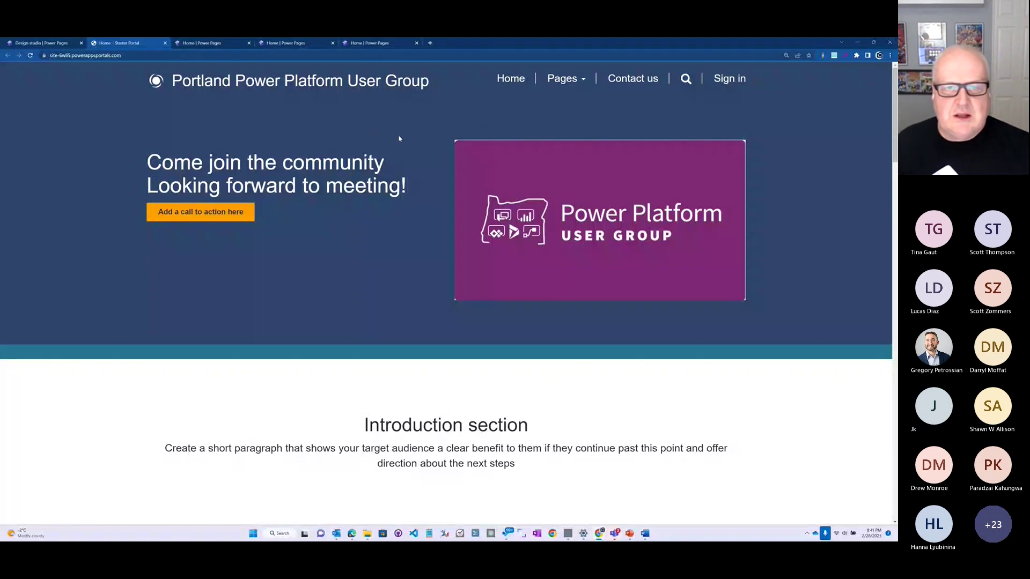
Return to the design studio and set MeetupSolution as the current solution for the site's data
{"action": "left_click", "coordinate": [71, 44]}
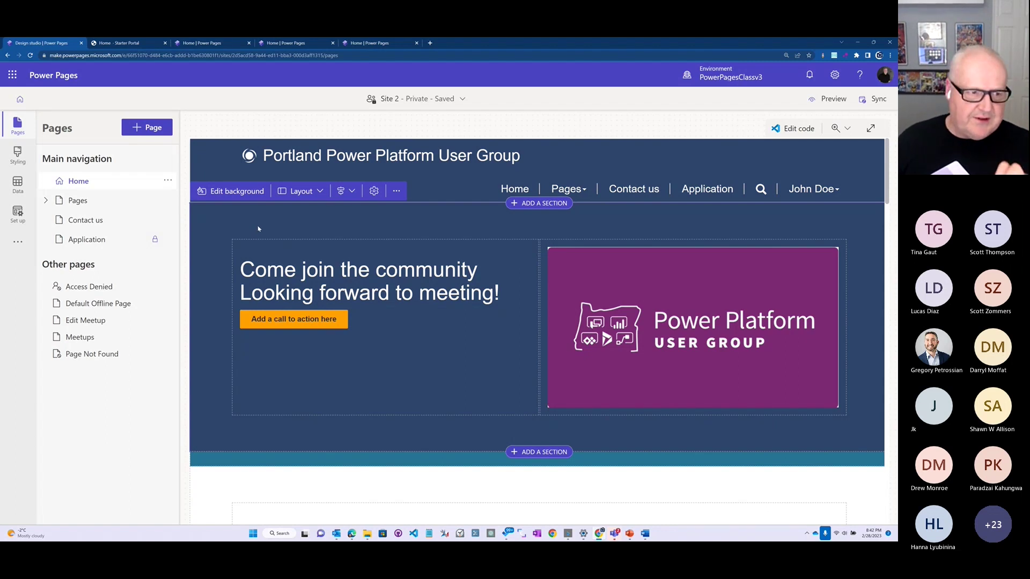
{"action": "left_click", "coordinate": [22, 185]}
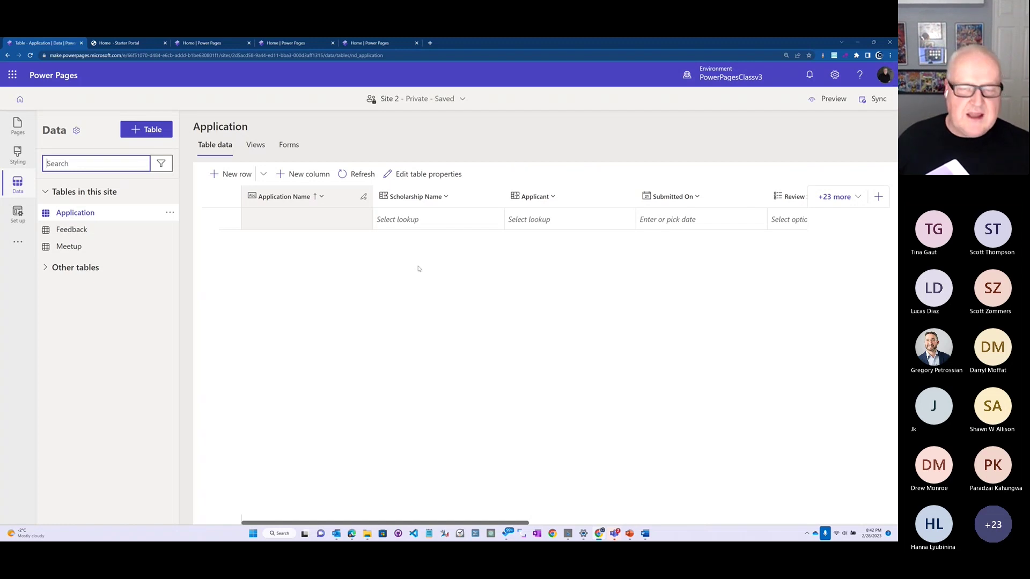
{"action": "left_click", "coordinate": [76, 132]}
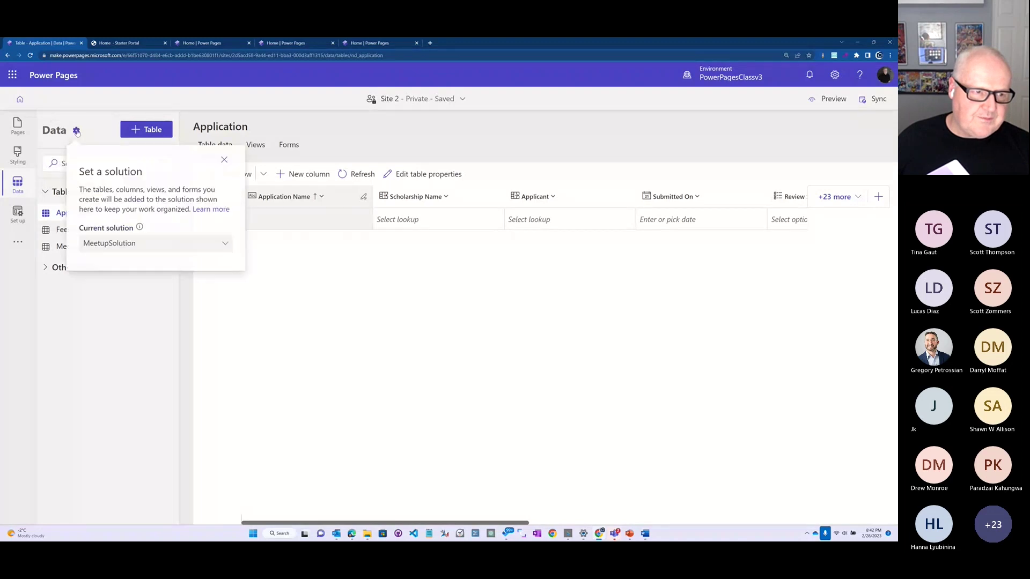
{"action": "left_click", "coordinate": [155, 245]}
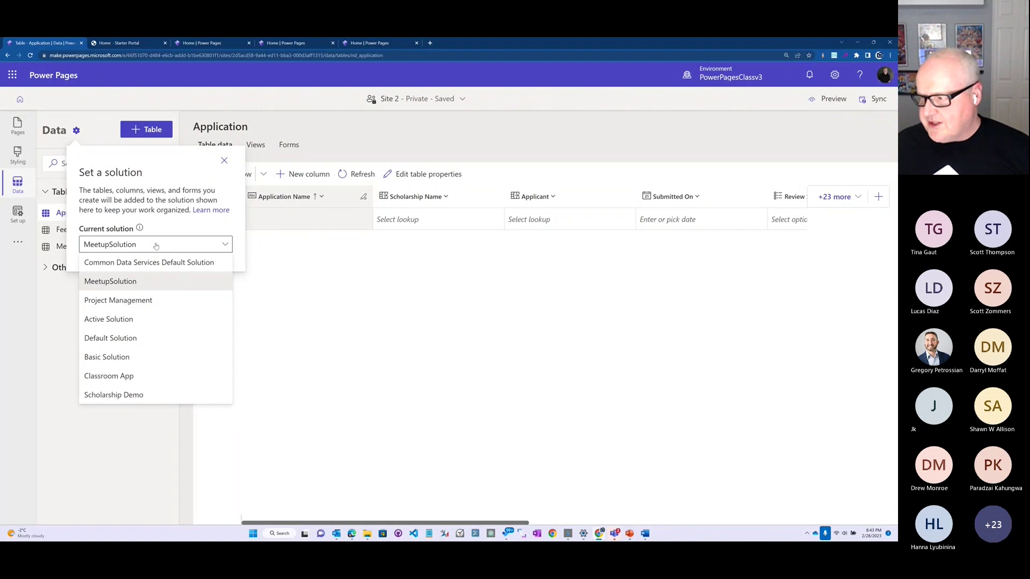
{"action": "left_click", "coordinate": [156, 283]}
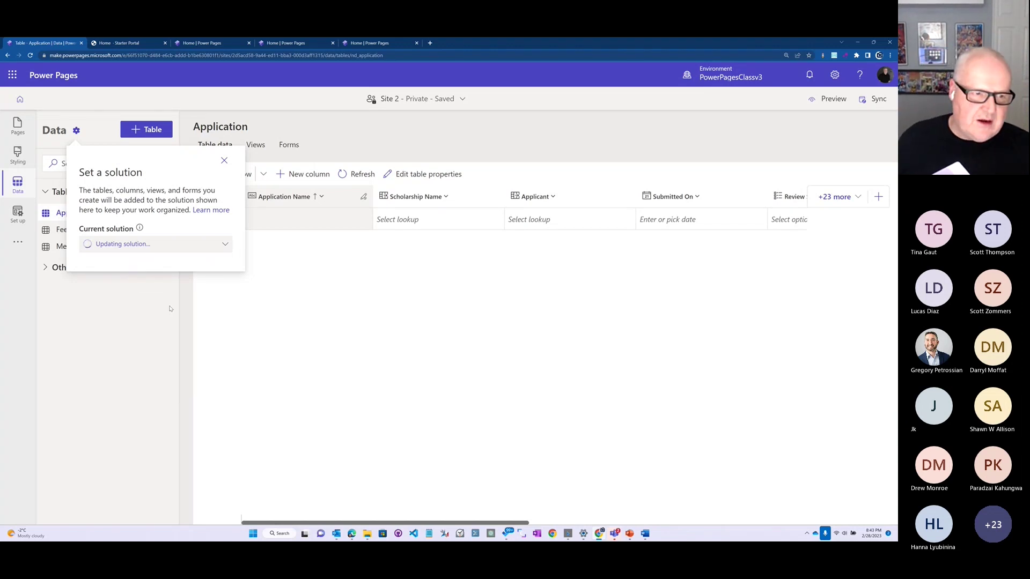
{"action": "left_click", "coordinate": [223, 161]}
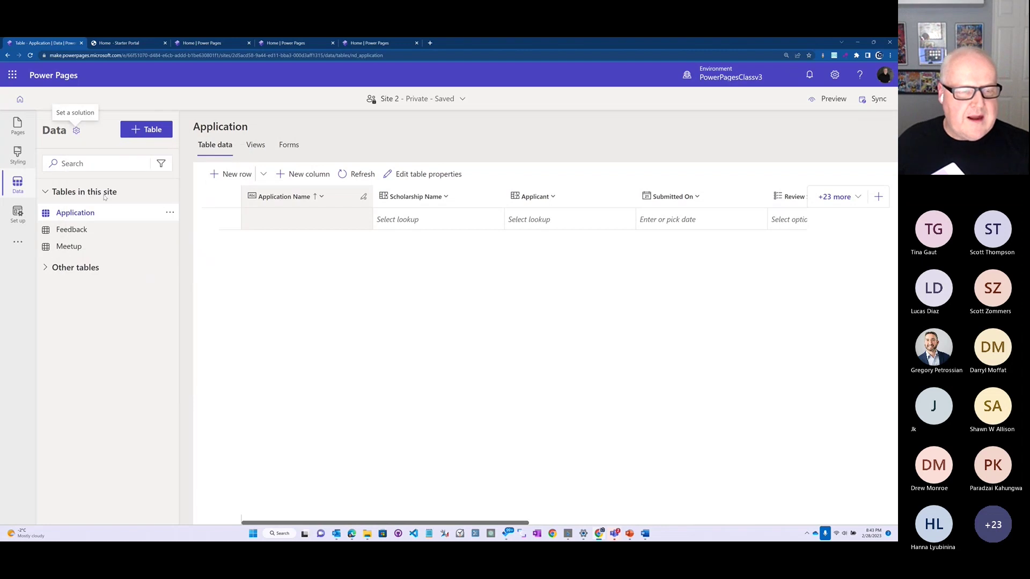
Create a new table with display name Session and plural name Sessions, reviewing its advanced options and keeping their defaults
{"action": "left_click", "coordinate": [151, 131]}
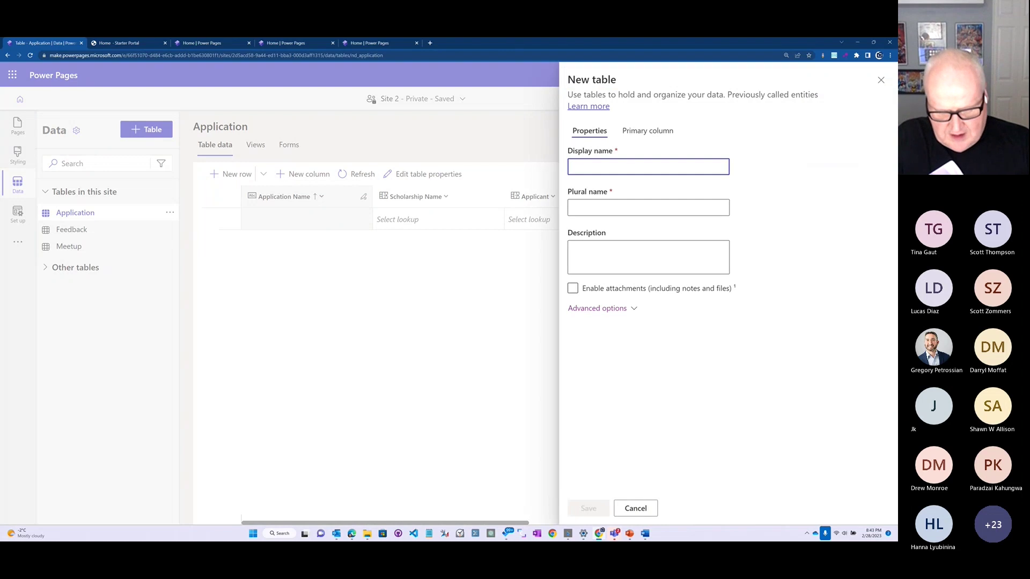
{"action": "type", "text": "Session"}
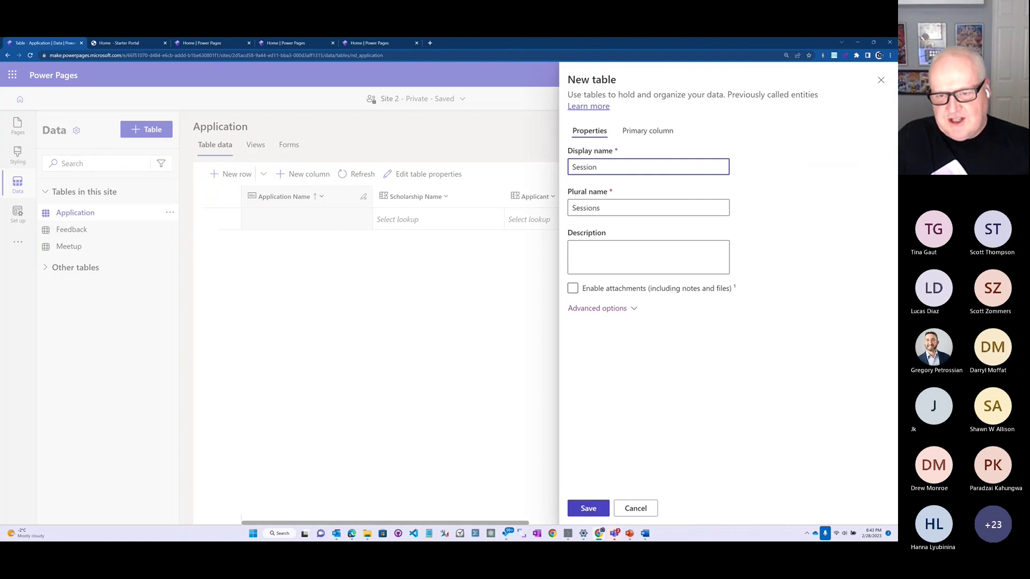
{"action": "left_click", "coordinate": [631, 289]}
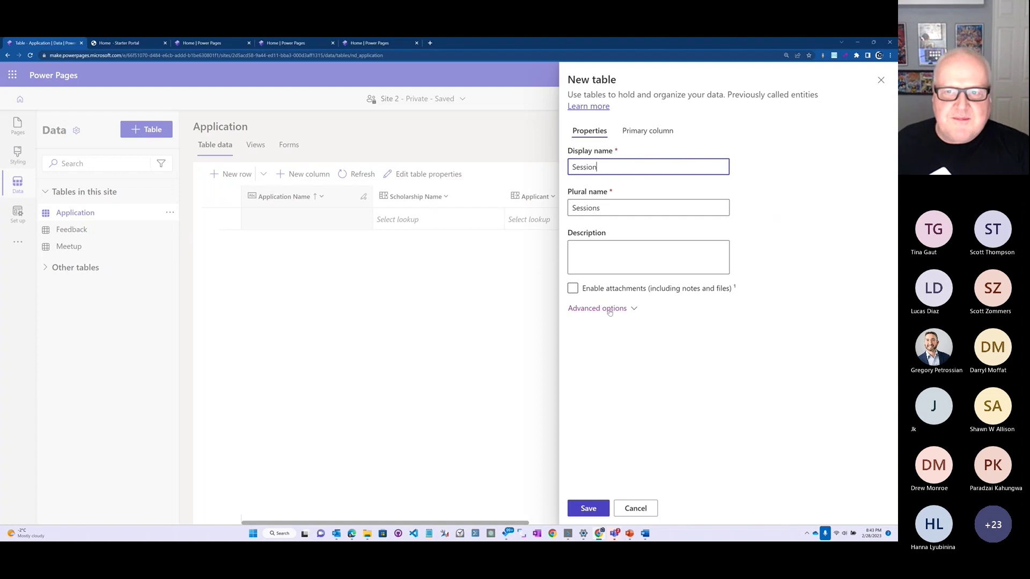
{"action": "left_click", "coordinate": [610, 311]}
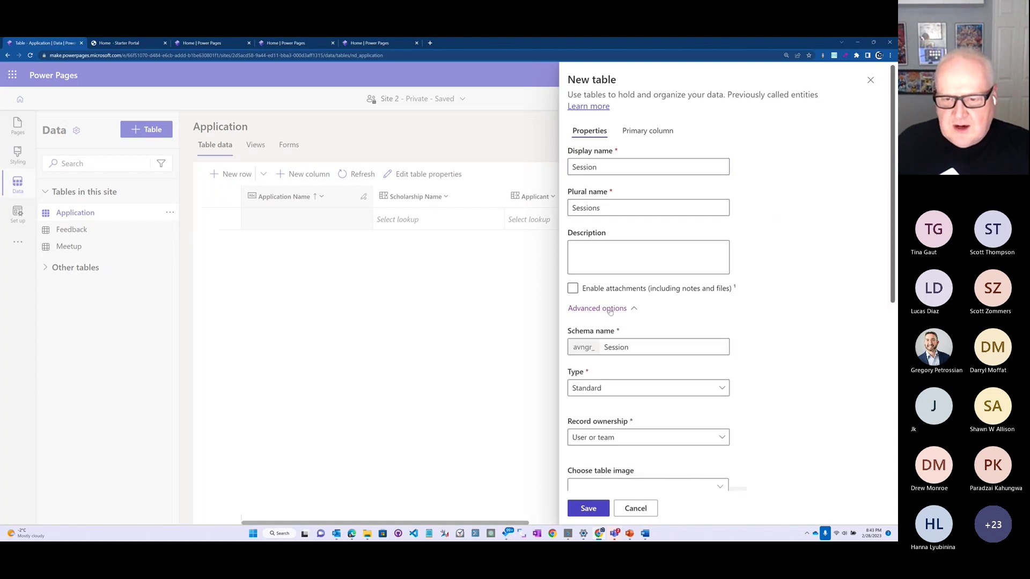
{"action": "scroll", "coordinate": [732, 263], "scroll_direction": "down", "scroll_amount": 1}
{"action": "scroll", "coordinate": [732, 263], "scroll_direction": "down", "scroll_amount": 2}
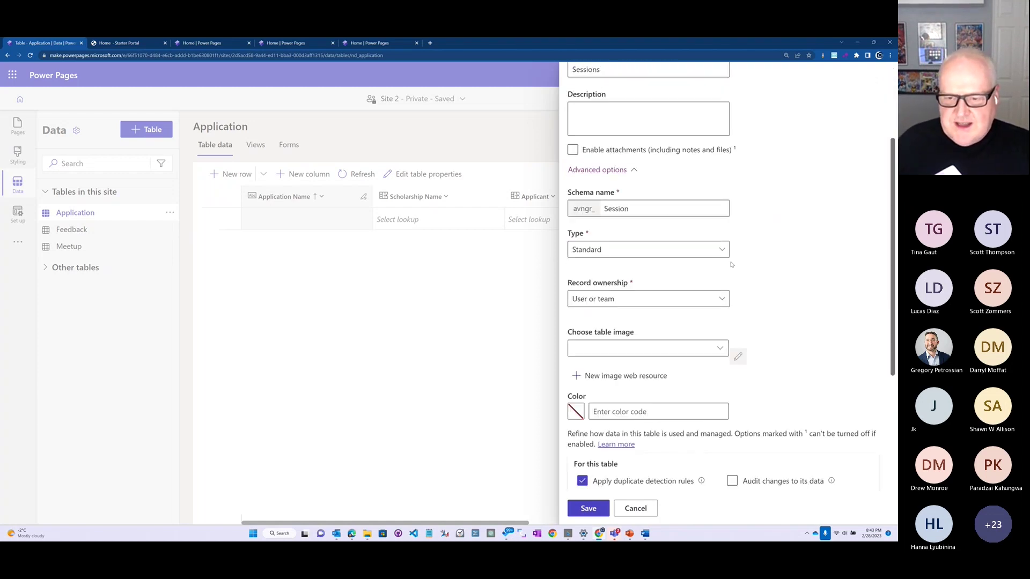
{"action": "scroll", "coordinate": [696, 301], "scroll_direction": "up", "scroll_amount": 4}
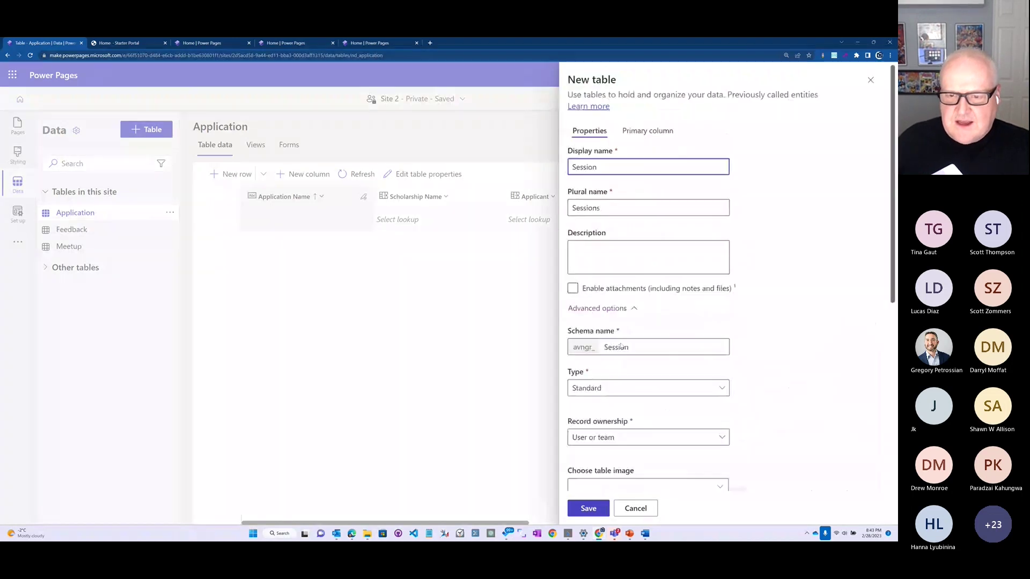
{"action": "left_click", "coordinate": [588, 508]}
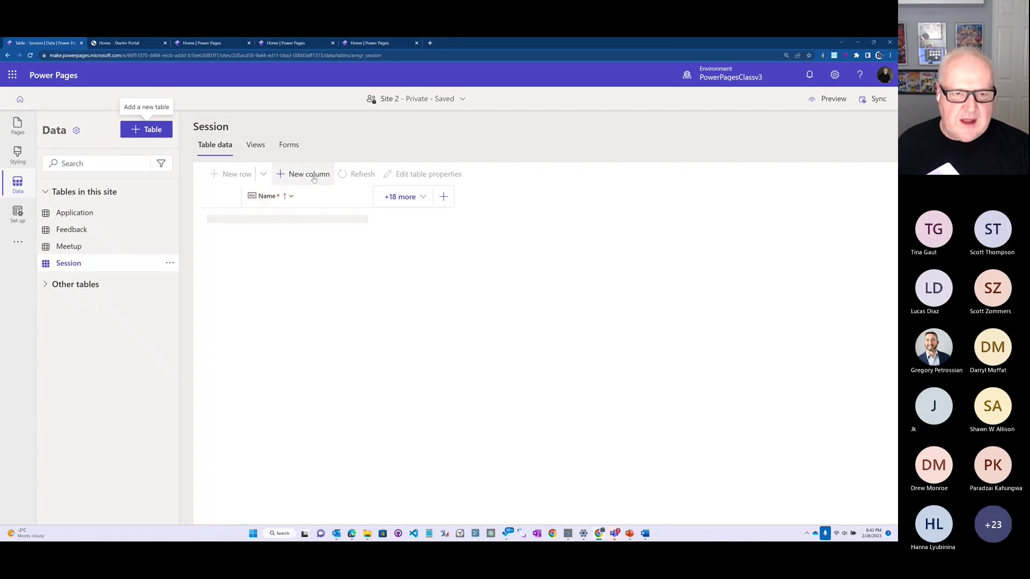
Rename the Session table's Name column to Topic and save the column
{"action": "left_click", "coordinate": [298, 197]}
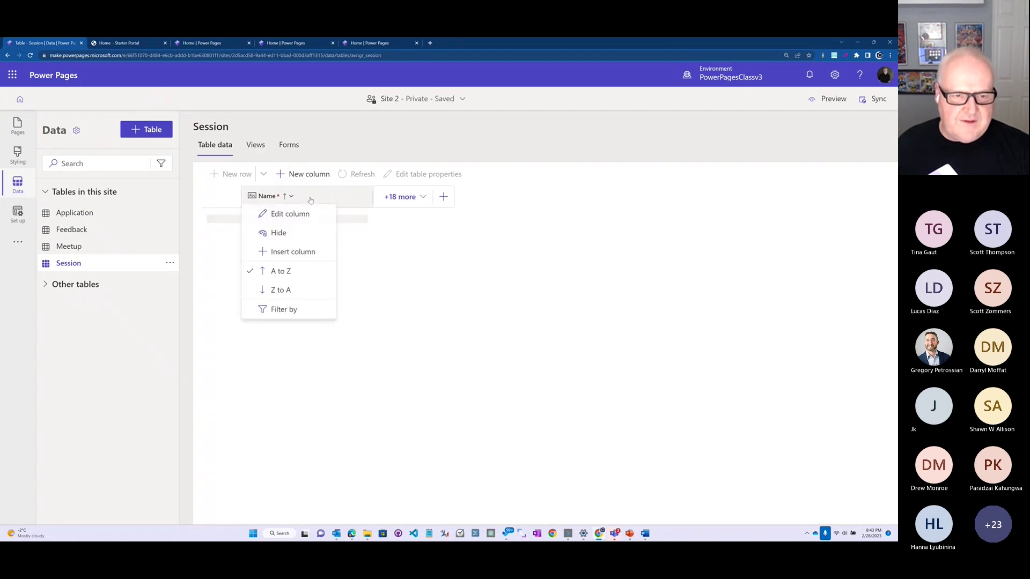
{"action": "left_click", "coordinate": [287, 215]}
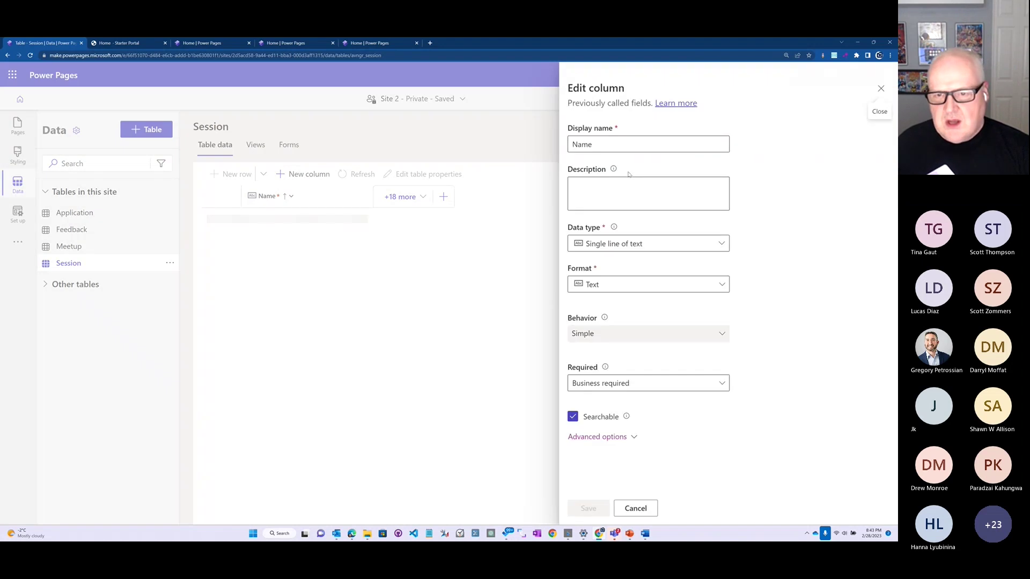
{"action": "left_click_drag", "start_coordinate": [601, 144], "coordinate": [565, 146]}
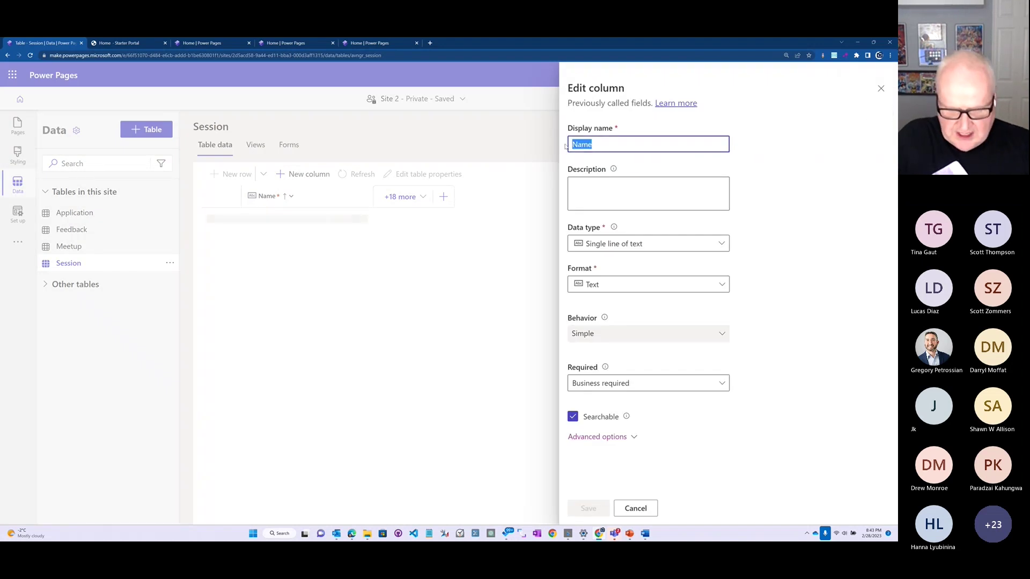
{"action": "type", "text": "Topic"}
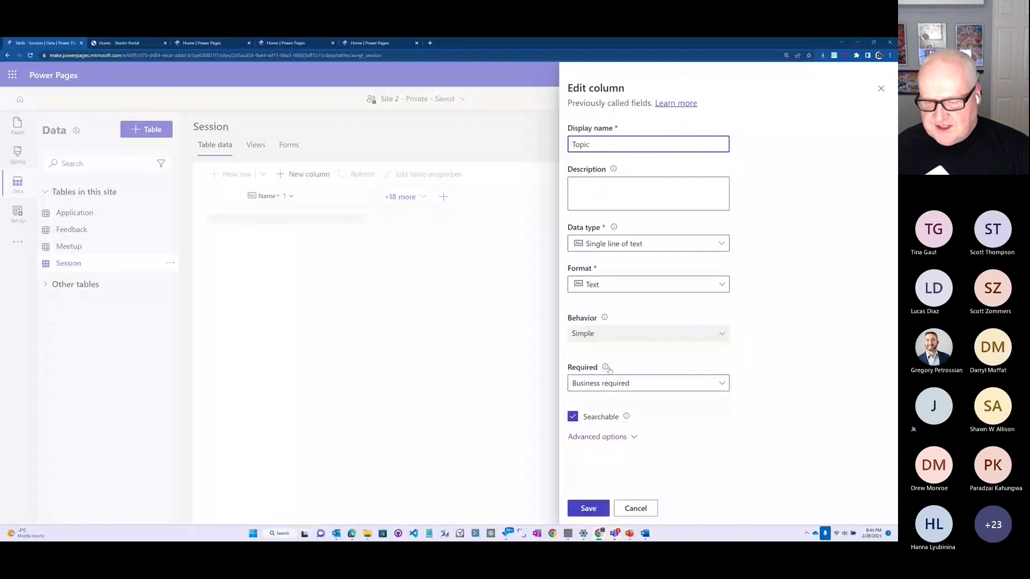
{"action": "left_click", "coordinate": [590, 512]}
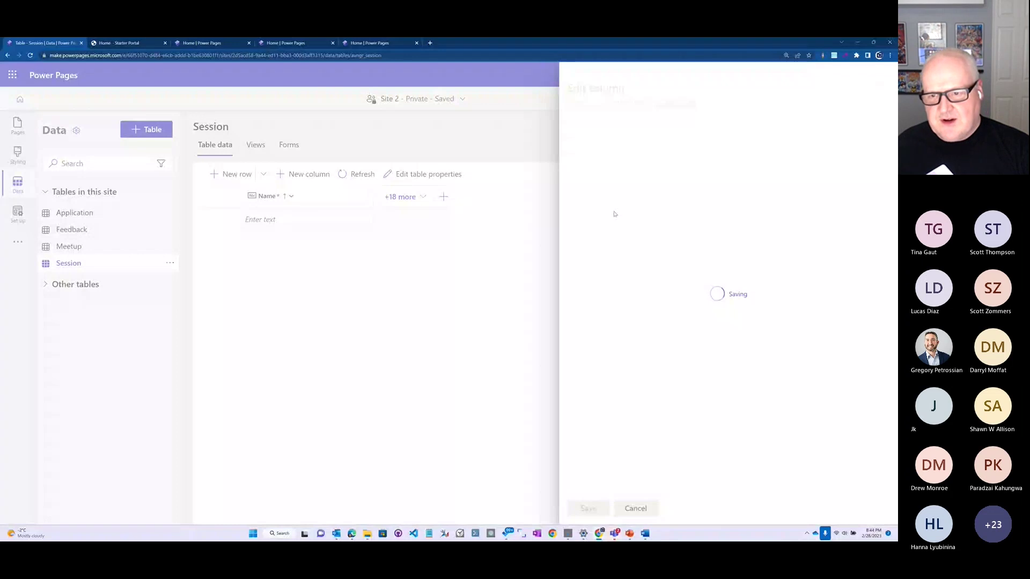
Add a Description column to the Session table as multiple lines of plain text with a maximum character count of 20000, and save it
{"action": "left_click", "coordinate": [305, 175]}
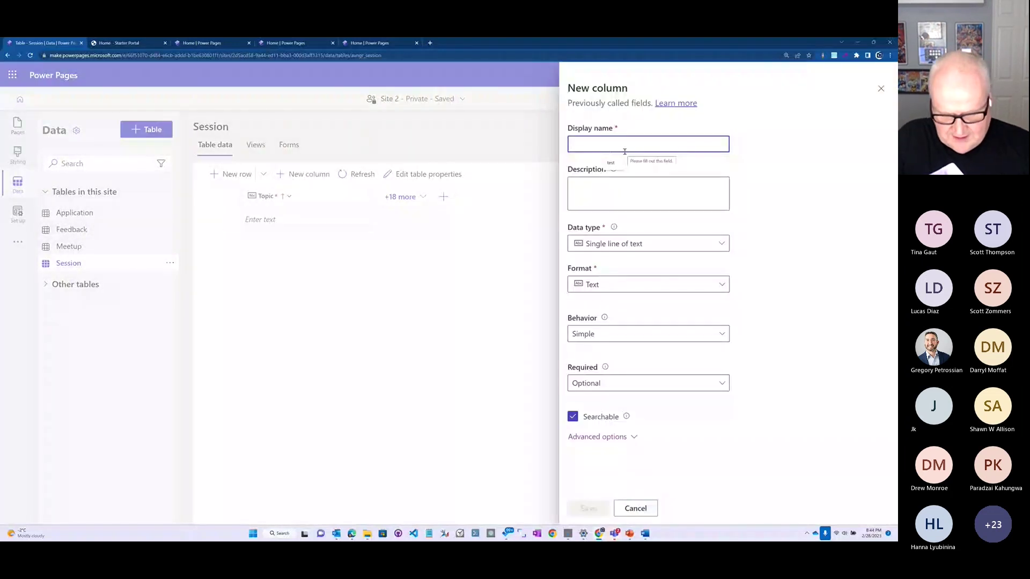
{"action": "type", "text": "Description"}
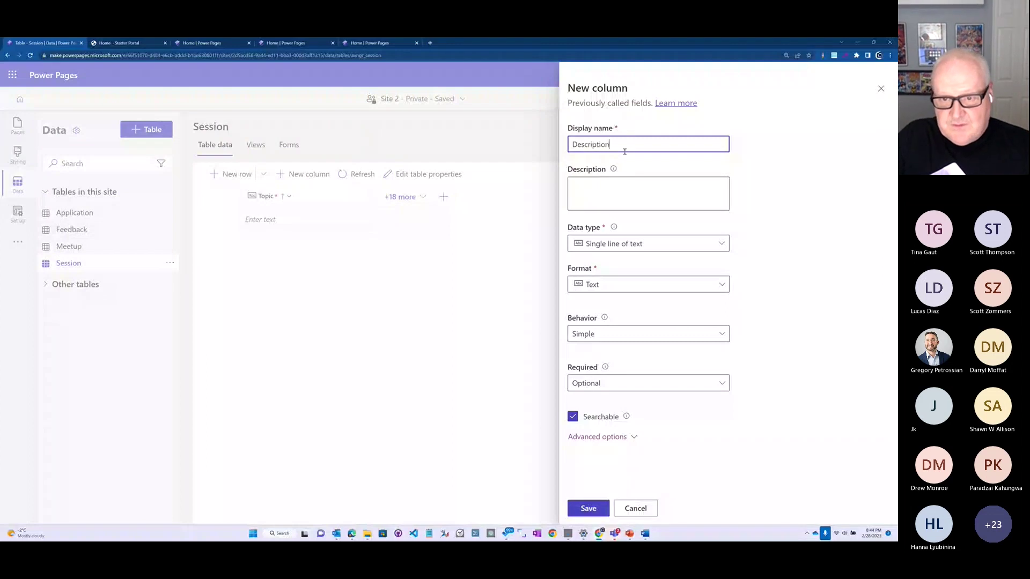
{"action": "left_click", "coordinate": [678, 248]}
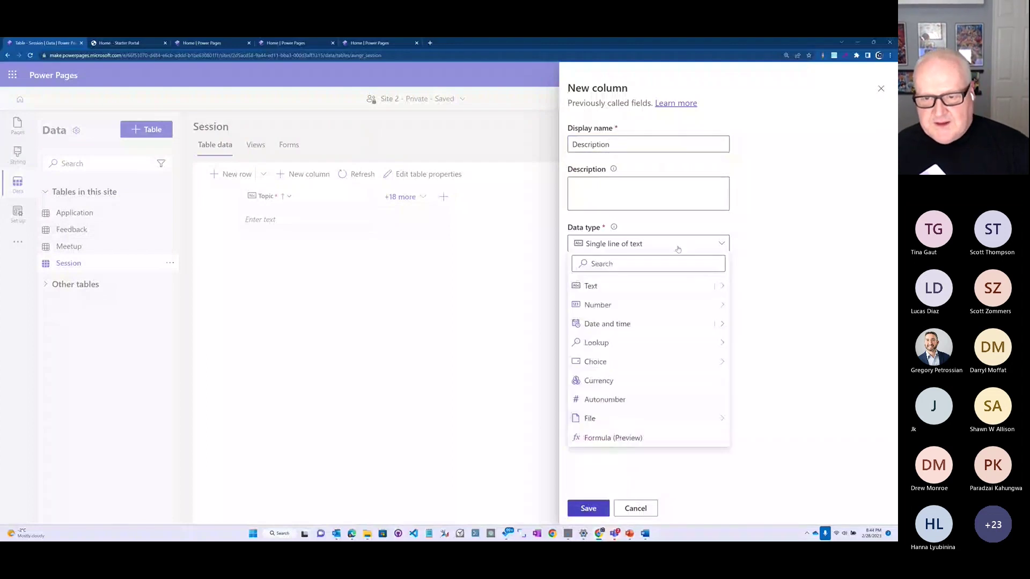
{"action": "left_click", "coordinate": [723, 289]}
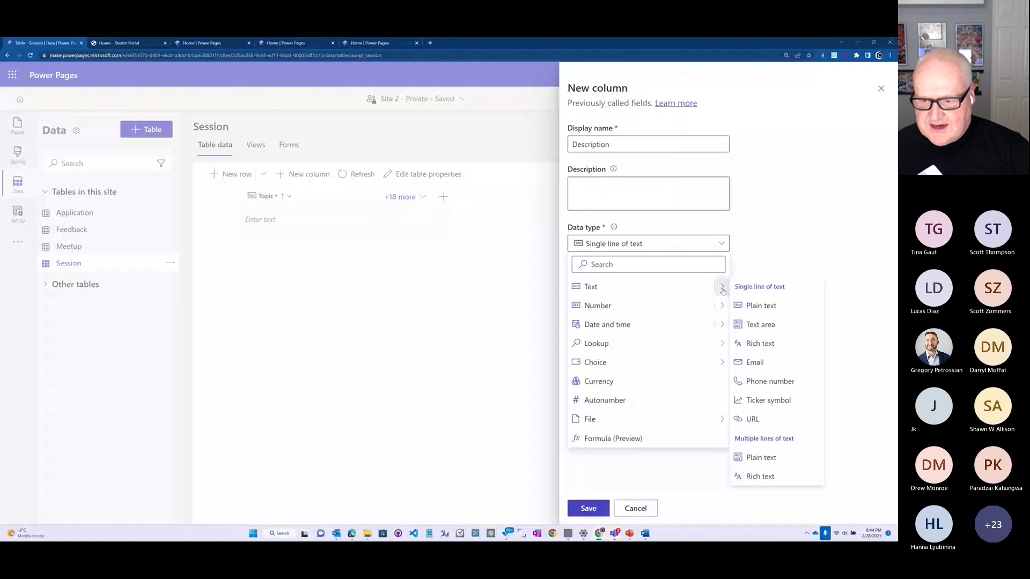
{"action": "left_click", "coordinate": [773, 458]}
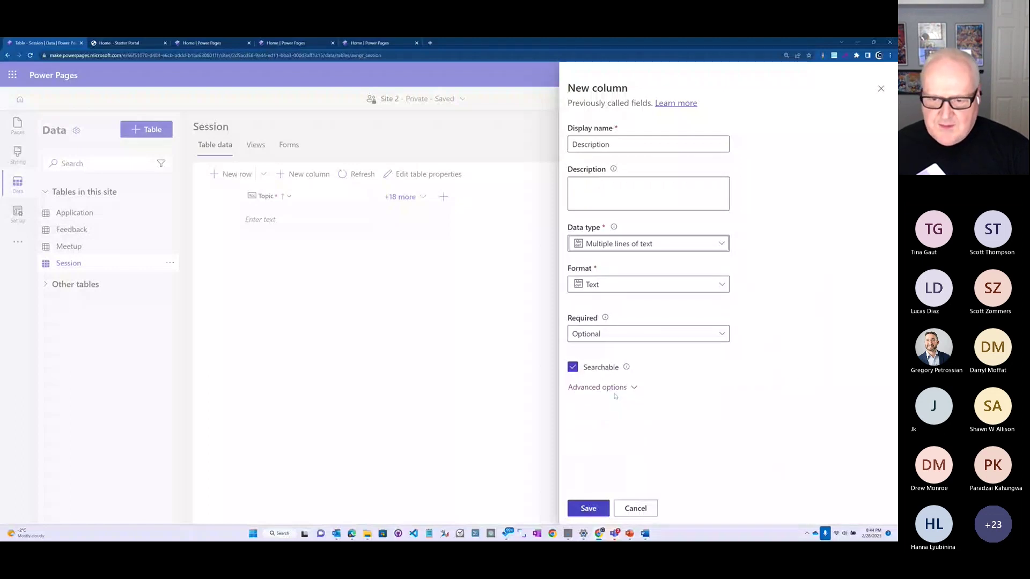
{"action": "left_click", "coordinate": [613, 388]}
{"action": "scroll", "coordinate": [612, 393], "scroll_direction": "down", "scroll_amount": 2}
{"action": "left_click", "coordinate": [629, 403]}
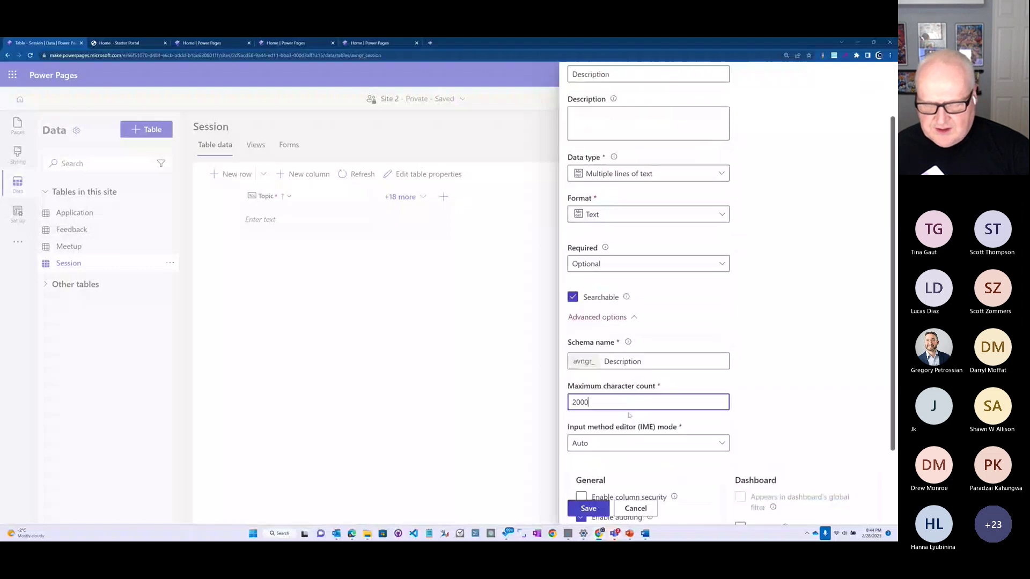
{"action": "type", "text": "0"}
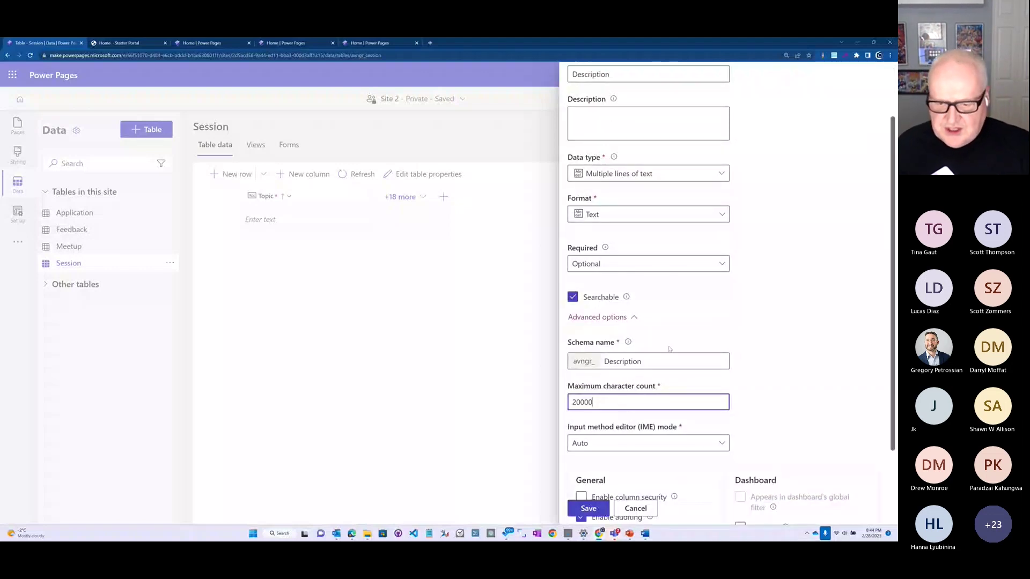
{"action": "left_click", "coordinate": [589, 509]}
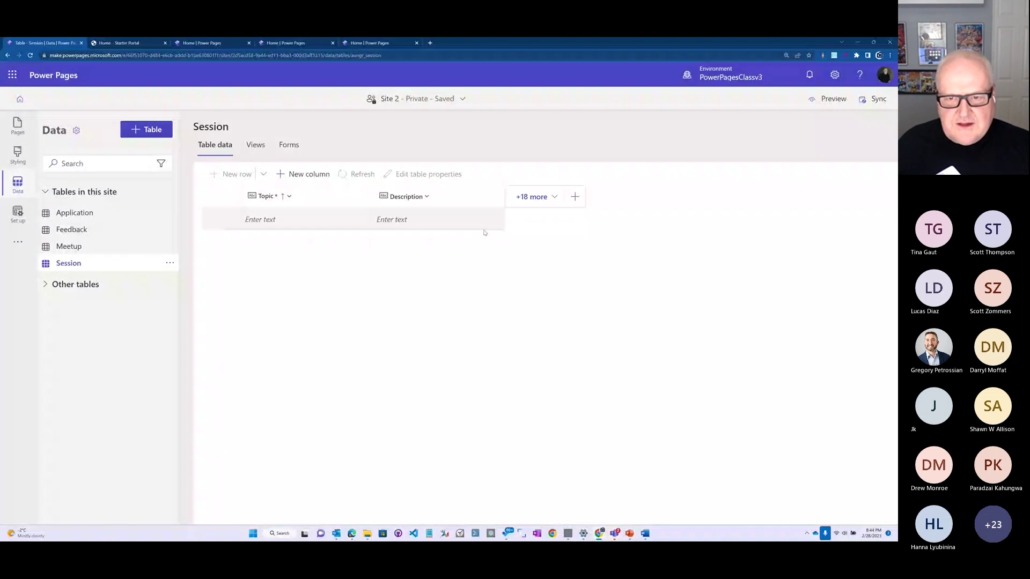
Add a Presenter column to the Session table as a lookup related to the Contact table, and save it
{"action": "left_click", "coordinate": [574, 197]}
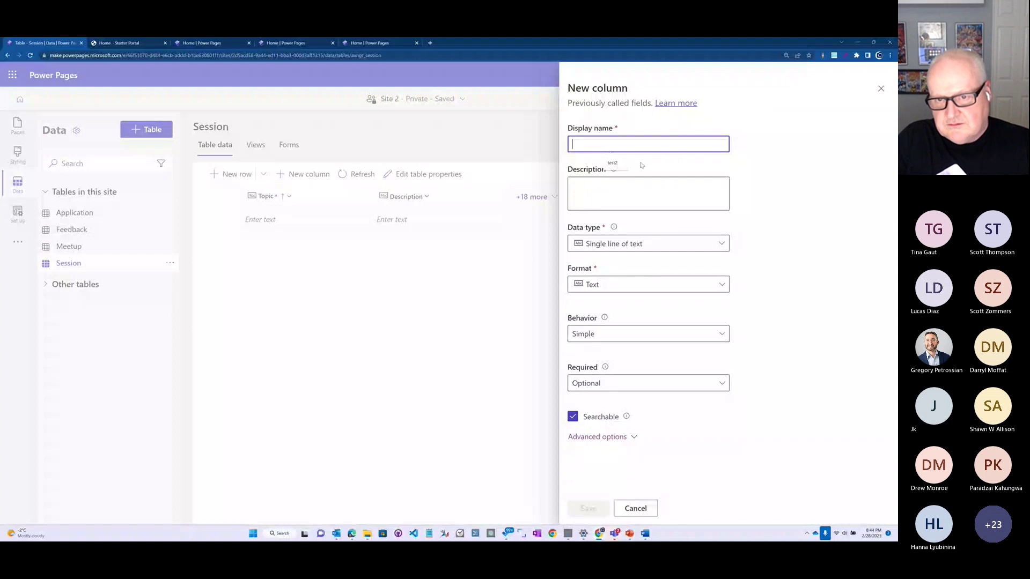
{"action": "type", "text": "Presenter"}
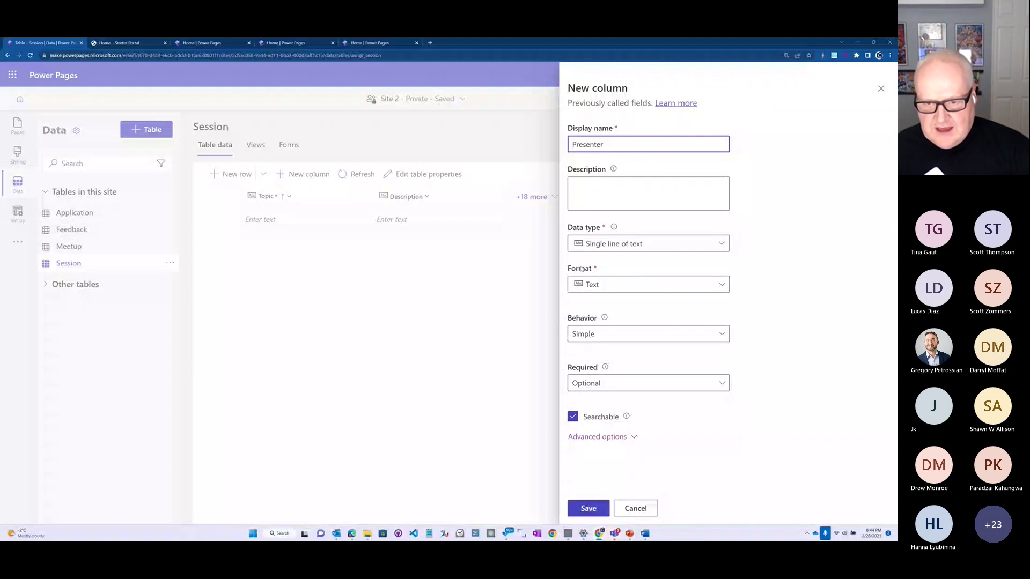
{"action": "left_click", "coordinate": [627, 288]}
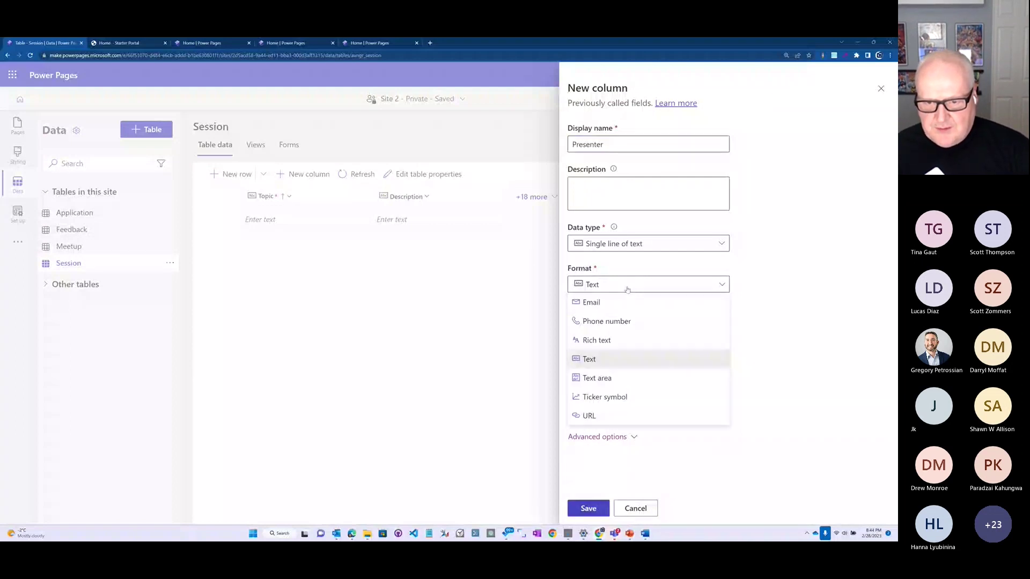
{"action": "left_click", "coordinate": [644, 245]}
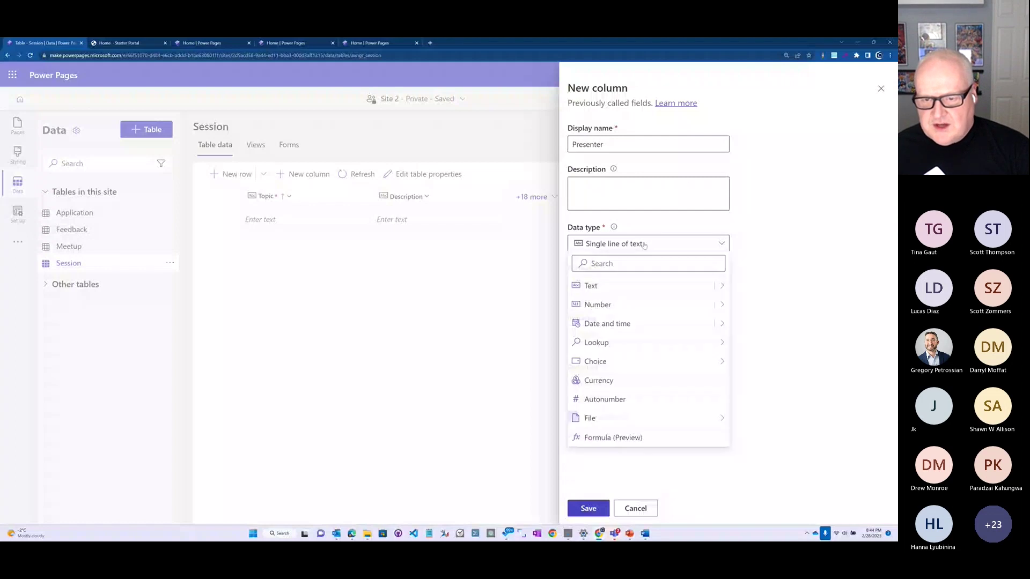
{"action": "mouse_move", "coordinate": [714, 343]}
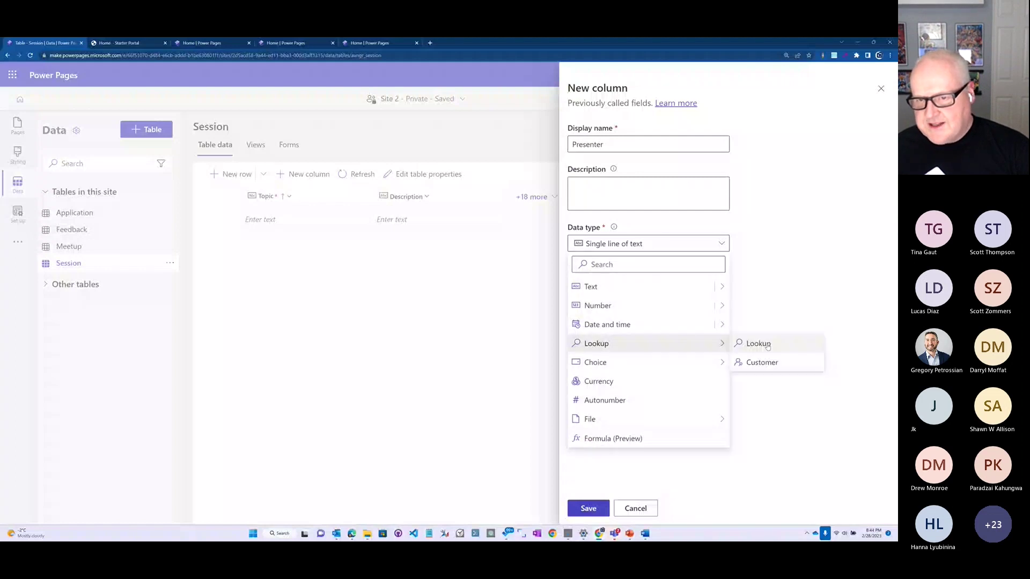
{"action": "left_click", "coordinate": [767, 345]}
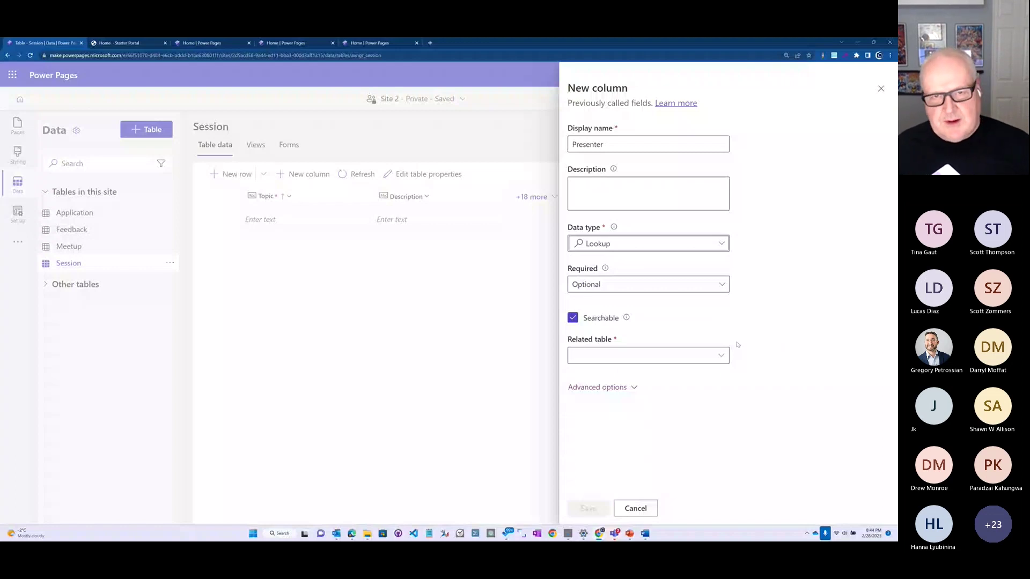
{"action": "left_click", "coordinate": [676, 357]}
{"action": "type", "text": "co"}
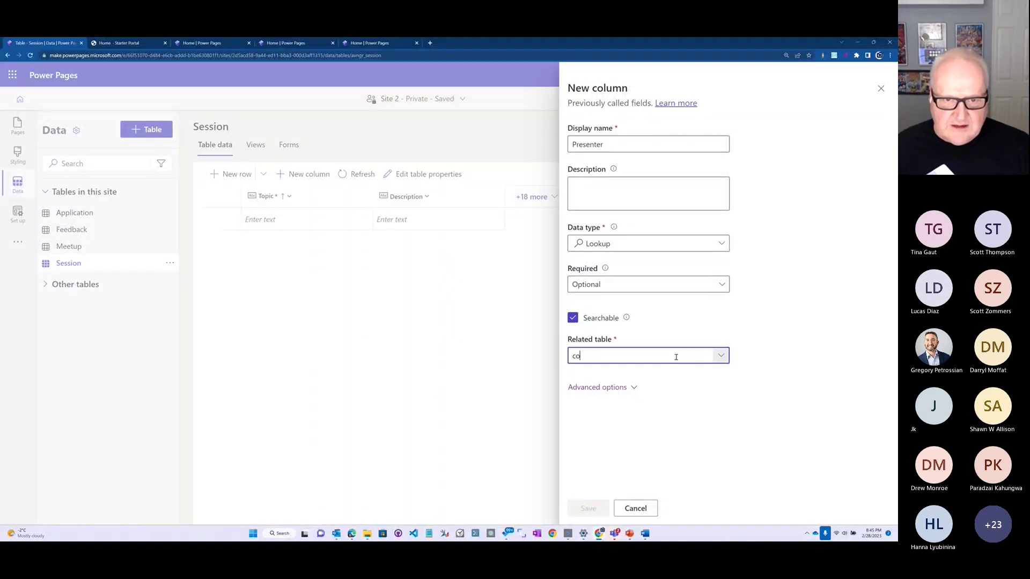
{"action": "type", "text": "n"}
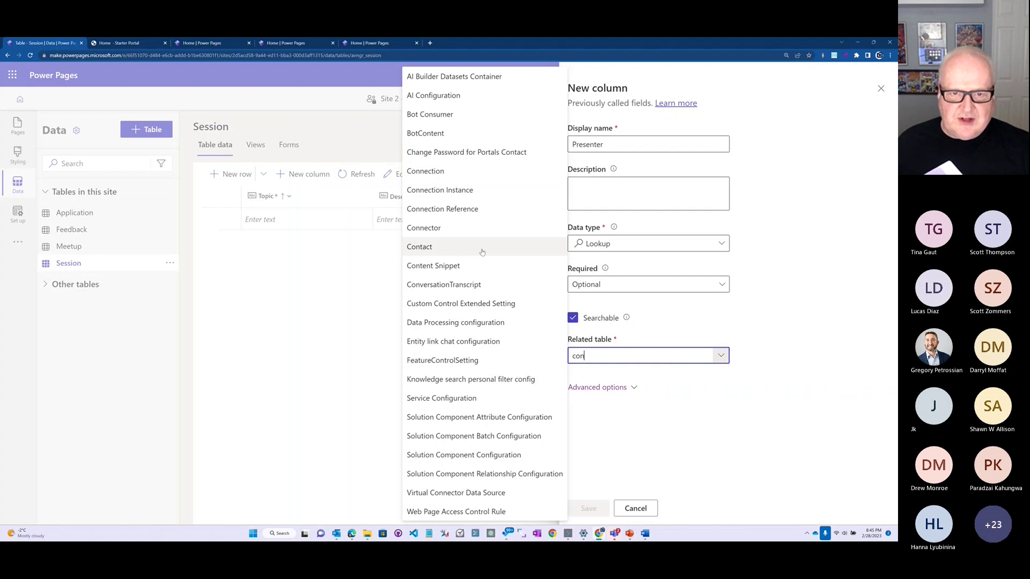
{"action": "left_click", "coordinate": [482, 252]}
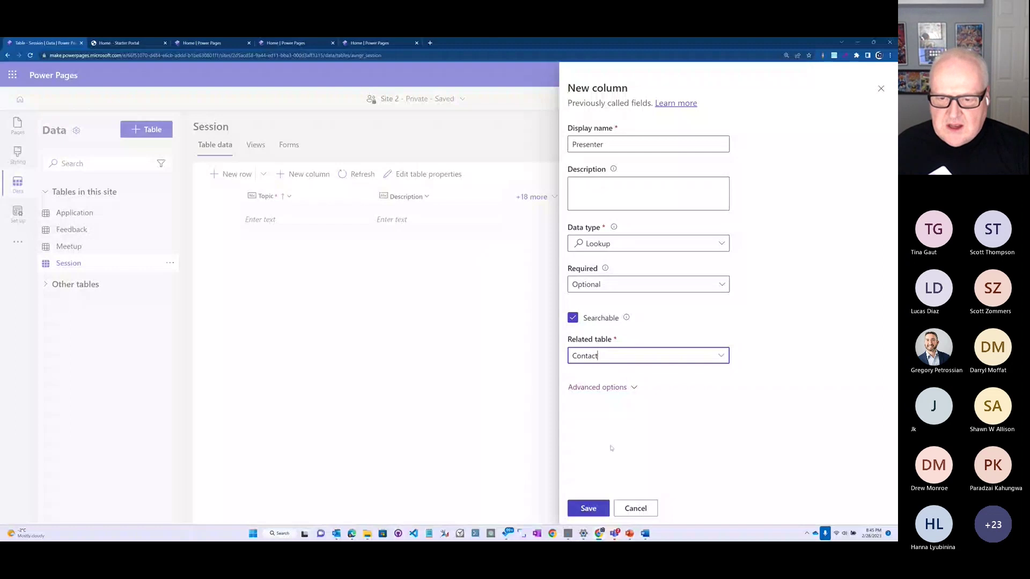
{"action": "left_click", "coordinate": [590, 510]}
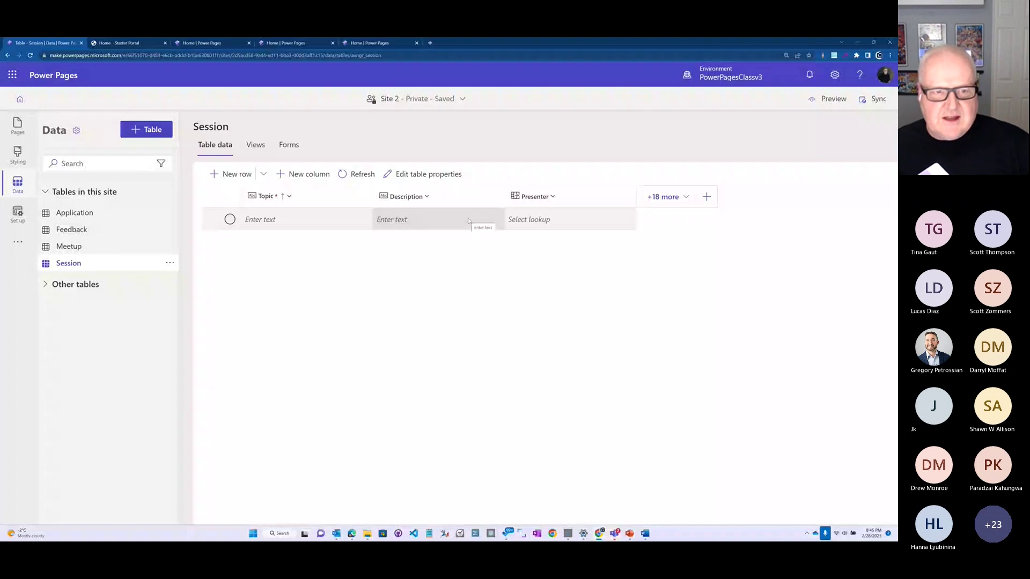
In the Session table's Active Sessions view, remove the Created On column and add the Description and Presenter columns
{"action": "left_click", "coordinate": [256, 146]}
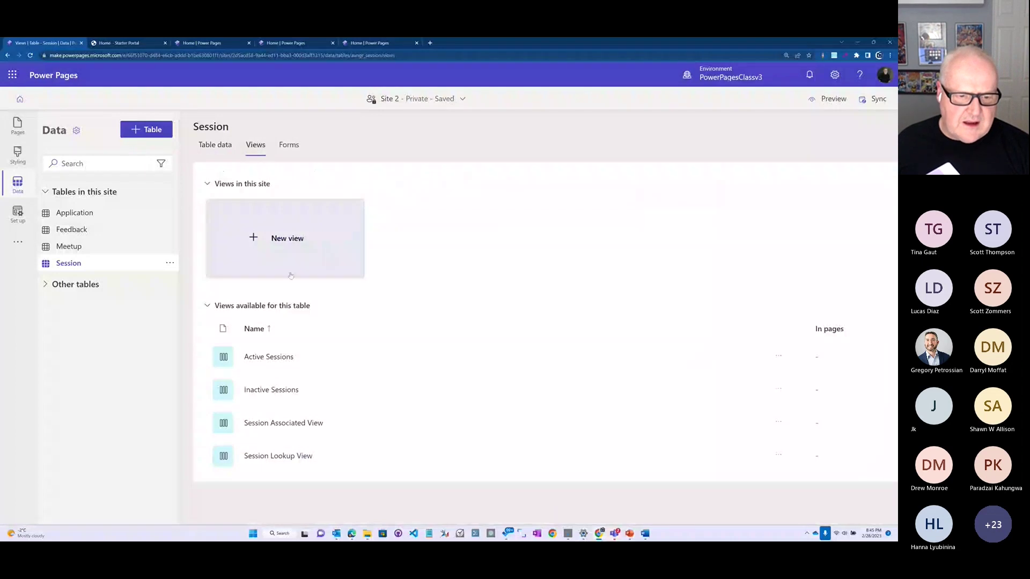
{"action": "left_click", "coordinate": [273, 358]}
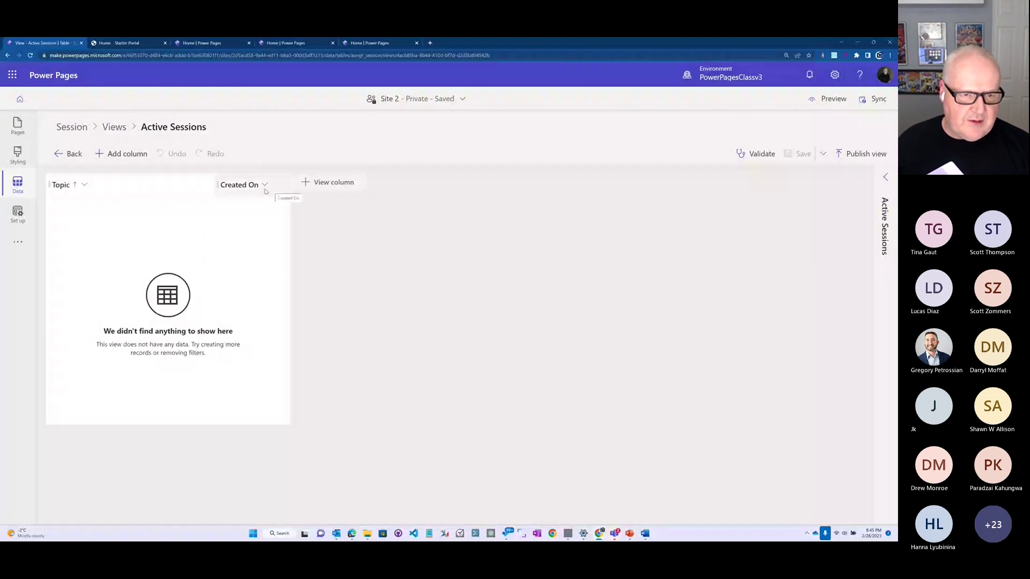
{"action": "left_click", "coordinate": [264, 186]}
{"action": "left_click", "coordinate": [257, 348]}
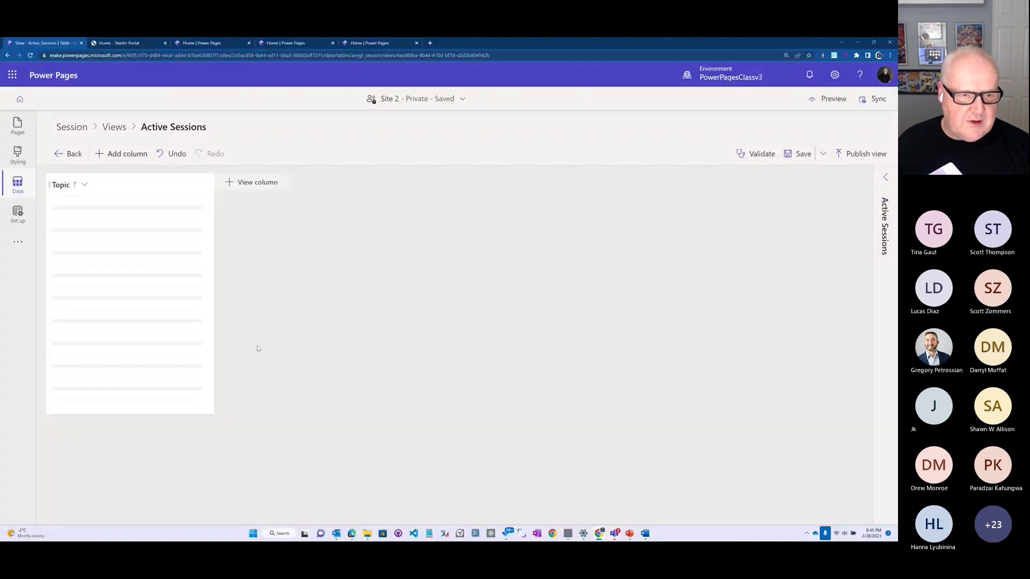
{"action": "left_click", "coordinate": [119, 155]}
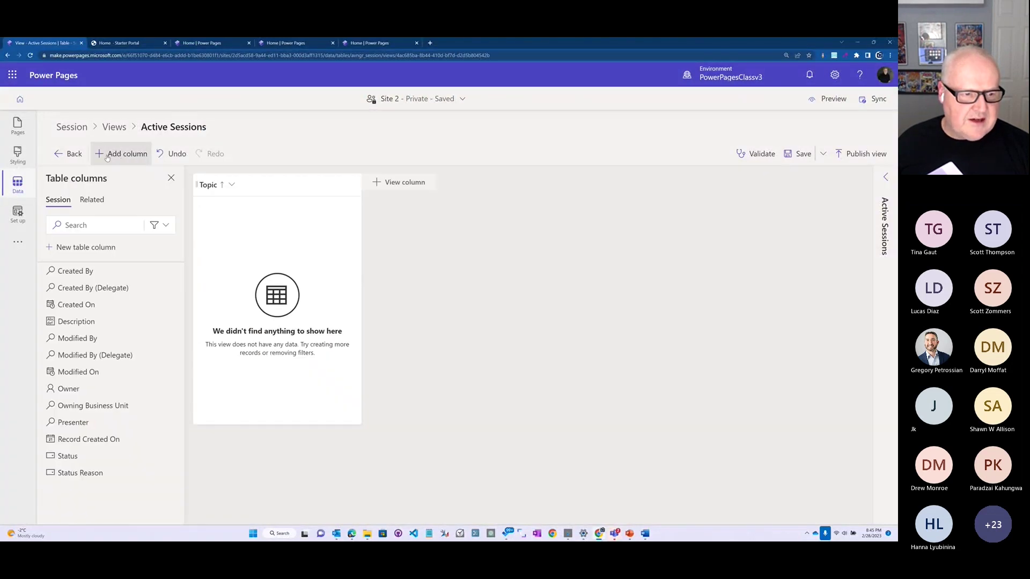
{"action": "left_click", "coordinate": [87, 322]}
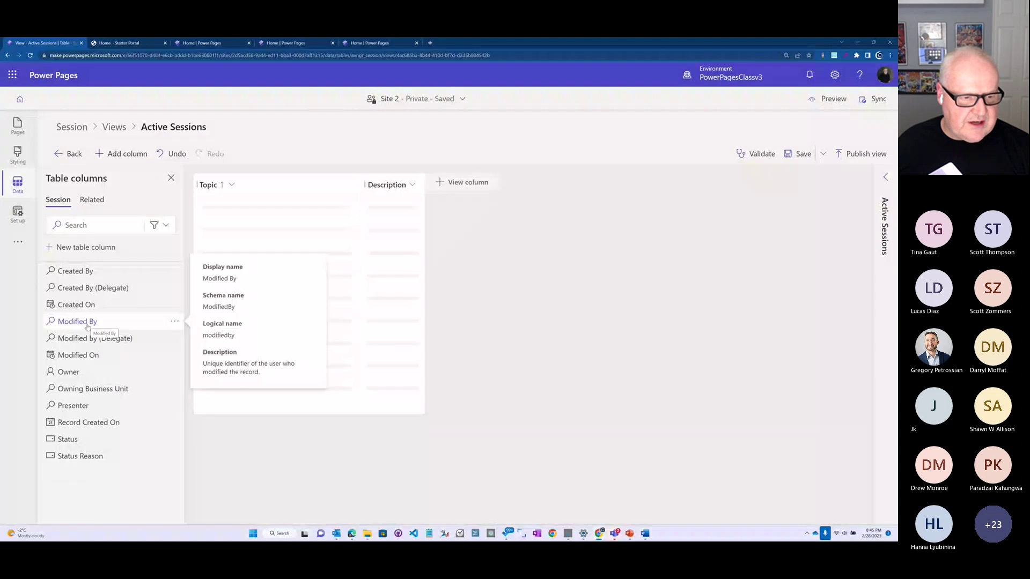
{"action": "left_click", "coordinate": [101, 408]}
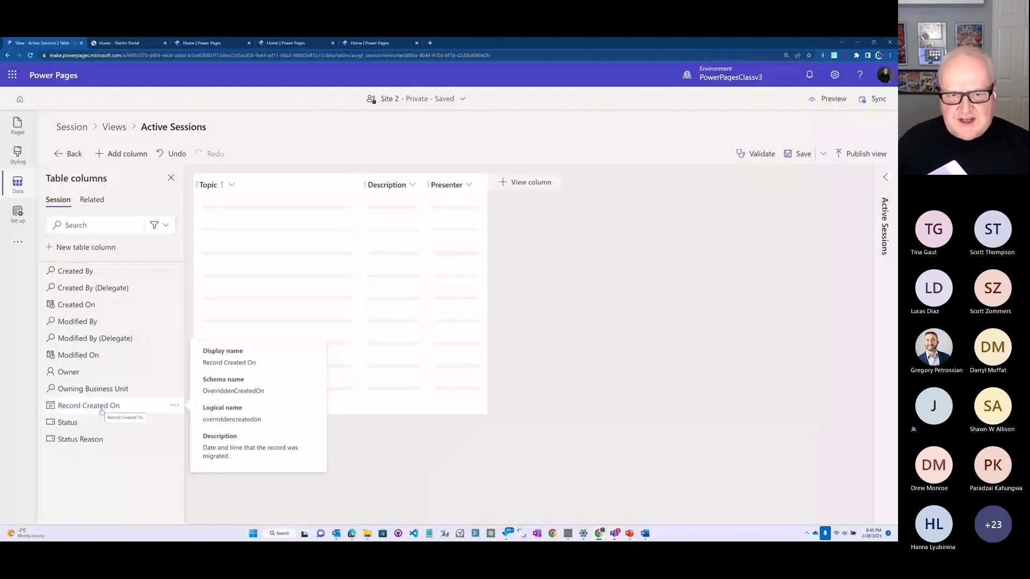
Save and publish the Active Sessions view, keeping its name, sort order and filter
{"action": "left_click", "coordinate": [815, 213]}
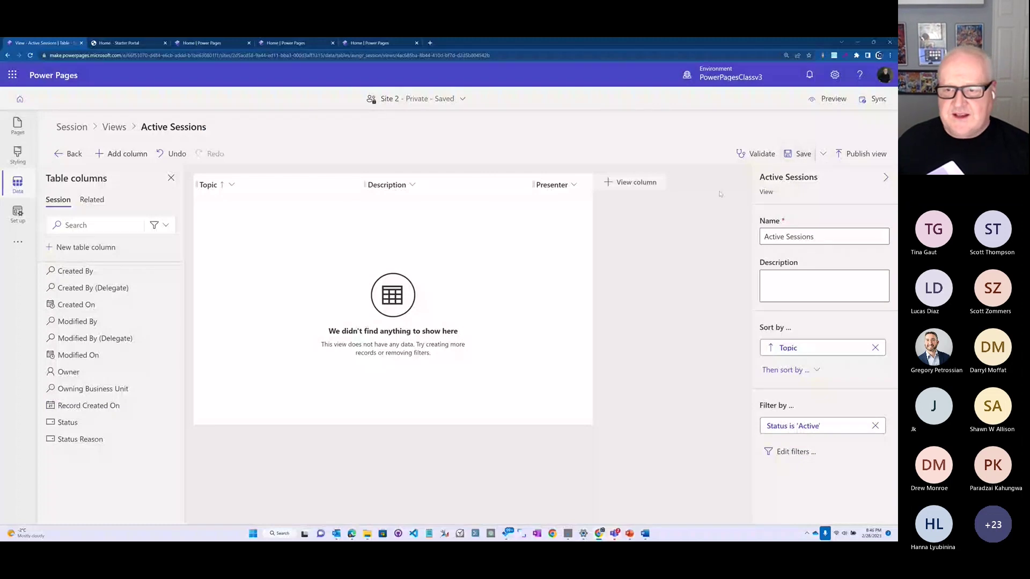
{"action": "left_click", "coordinate": [803, 157]}
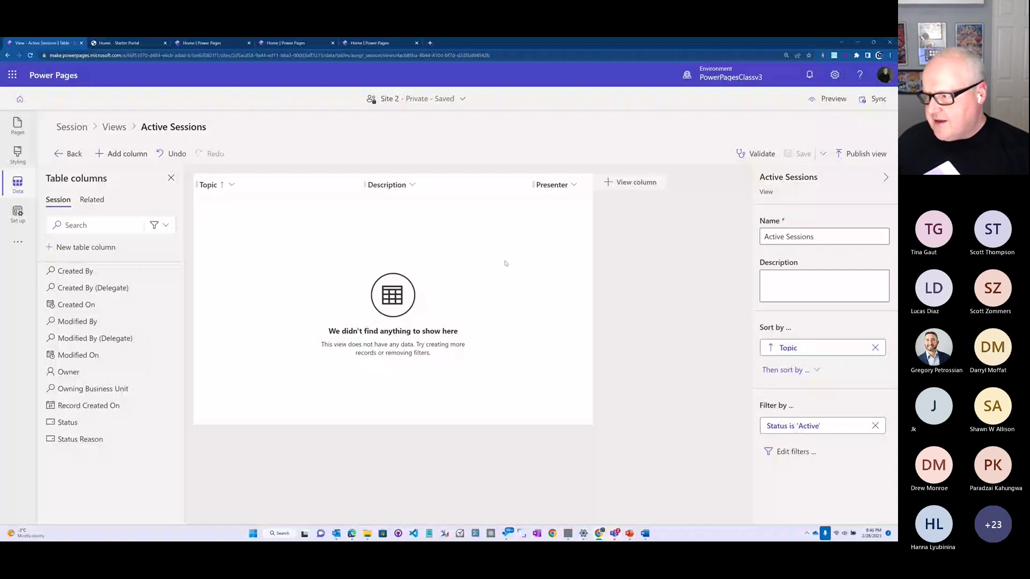
{"action": "left_click", "coordinate": [874, 158]}
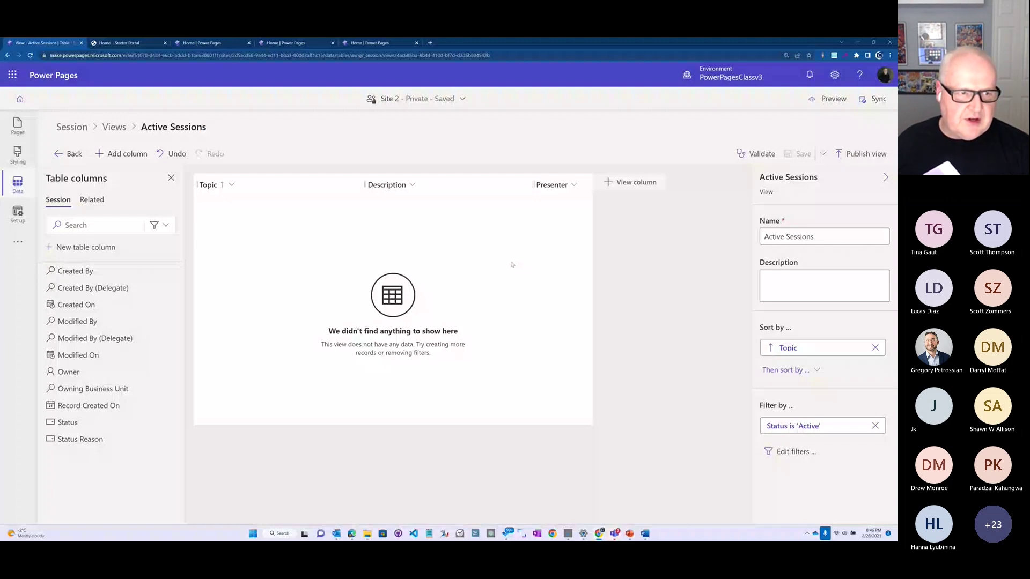
On the Session table's Information form, add the Description field below Topic and move the Owner field into the form header
{"action": "left_click", "coordinate": [71, 154]}
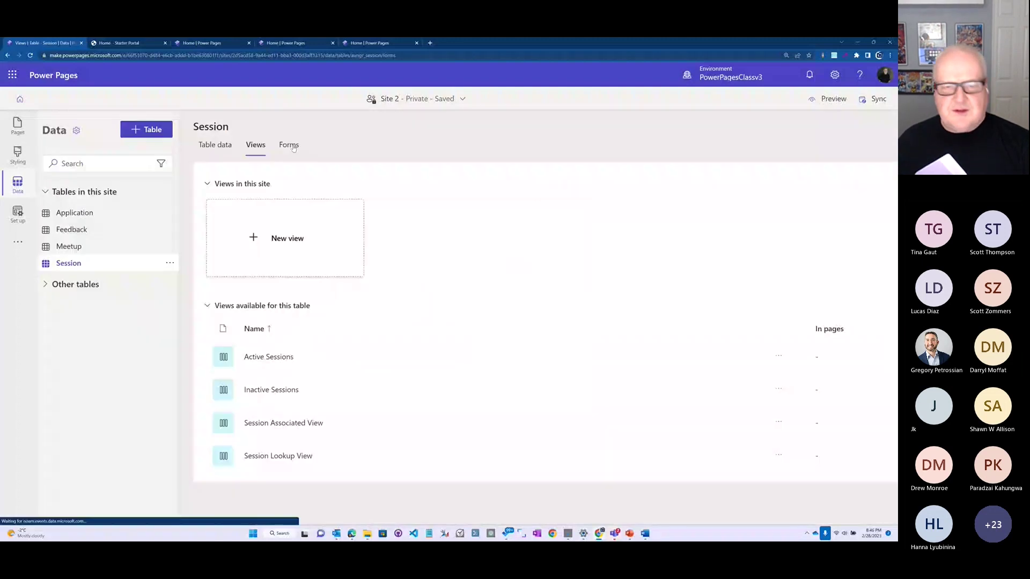
{"action": "left_click", "coordinate": [293, 149]}
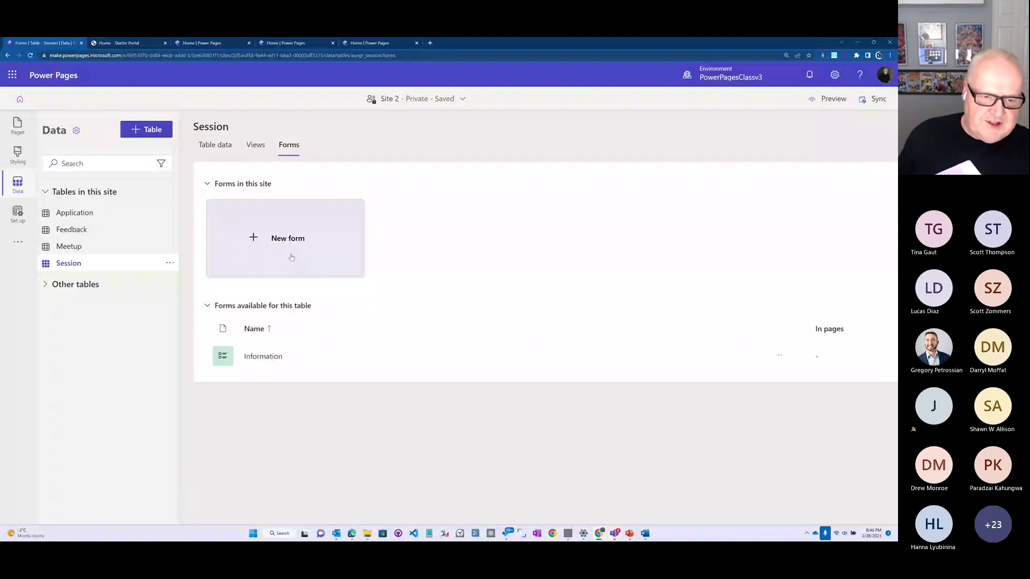
{"action": "left_click", "coordinate": [266, 357]}
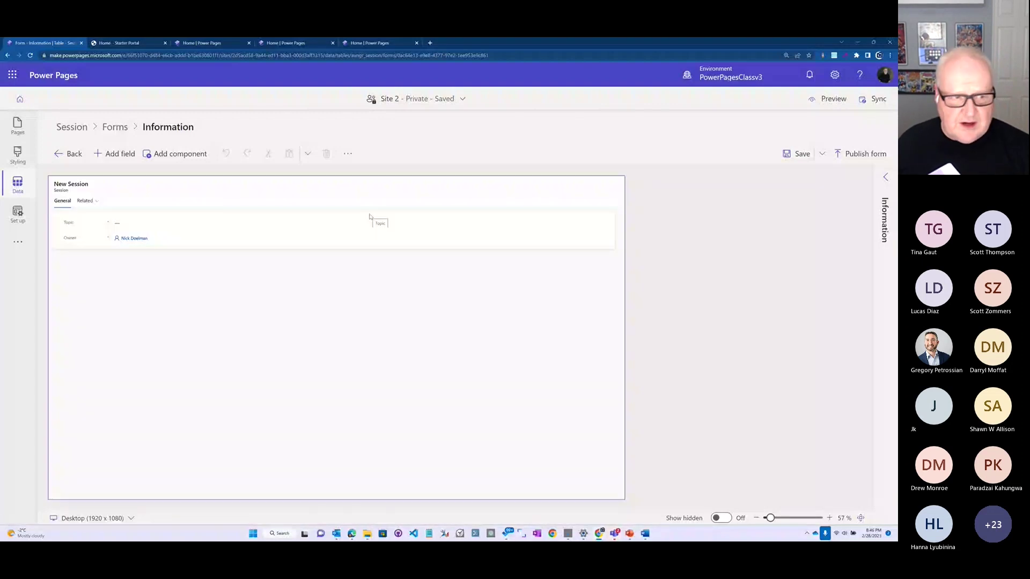
{"action": "left_click", "coordinate": [119, 155]}
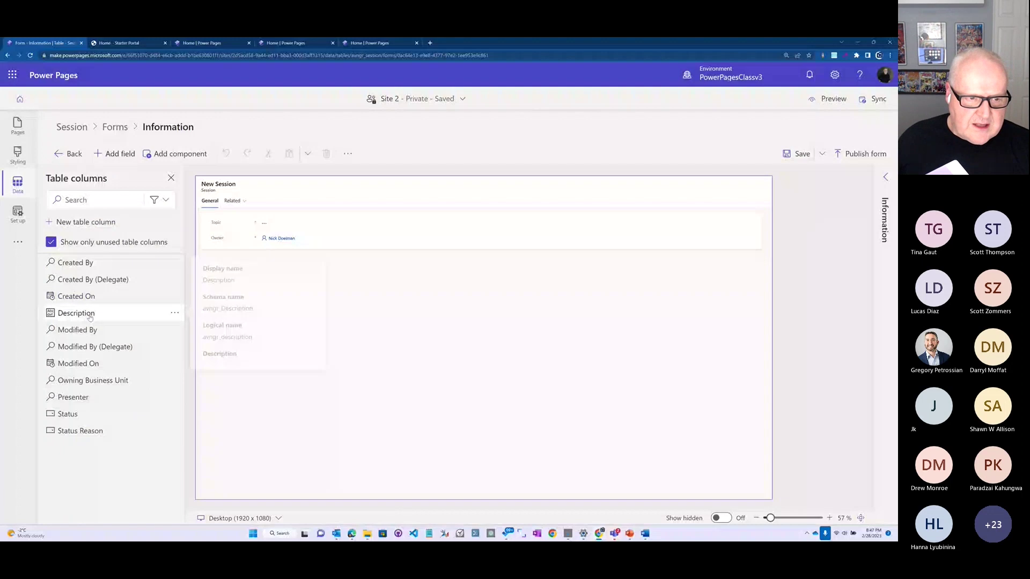
{"action": "left_click_drag", "start_coordinate": [90, 318], "coordinate": [277, 236]}
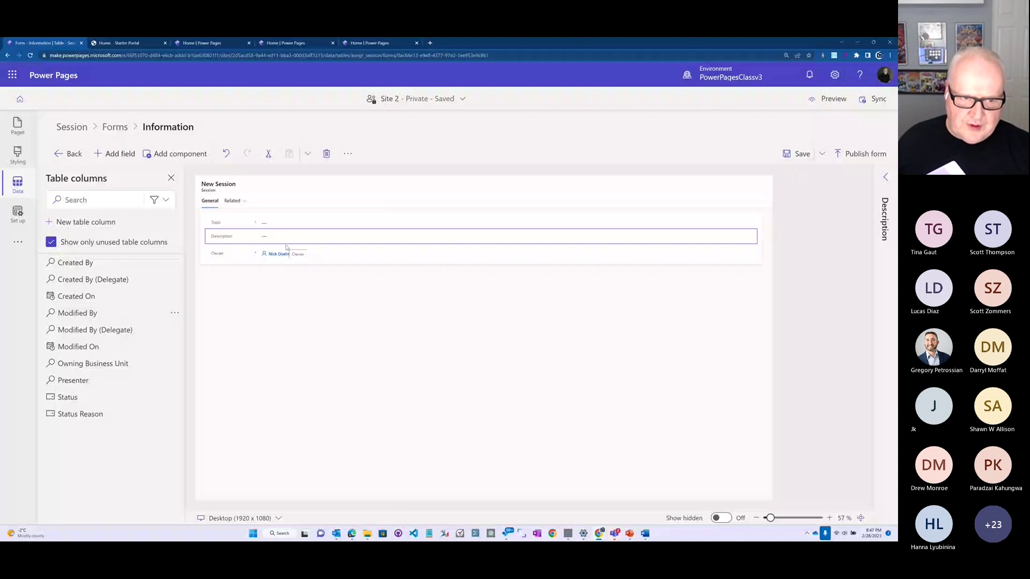
{"action": "left_click_drag", "start_coordinate": [286, 248], "coordinate": [565, 208]}
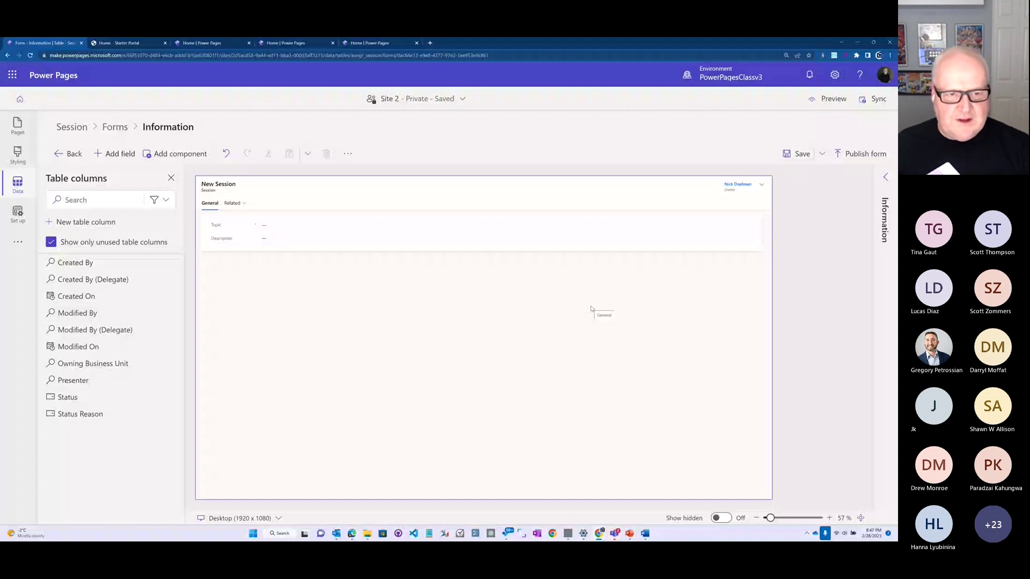
Set the form field height of the Description field on the Session table's Information form to 5 rows
{"action": "left_click", "coordinate": [268, 239]}
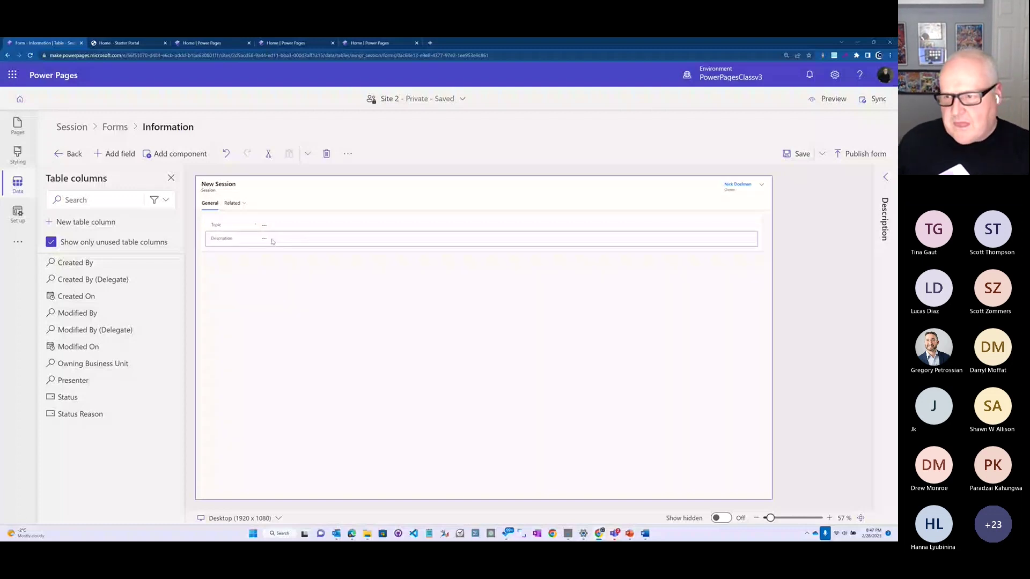
{"action": "left_click", "coordinate": [885, 177]}
{"action": "left_click", "coordinate": [823, 365]}
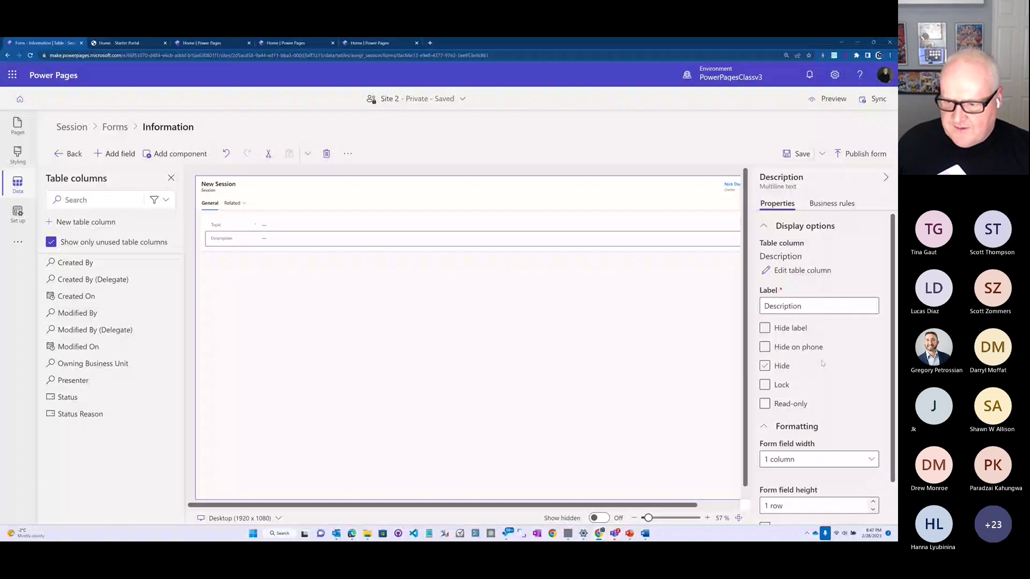
{"action": "left_click", "coordinate": [823, 365]}
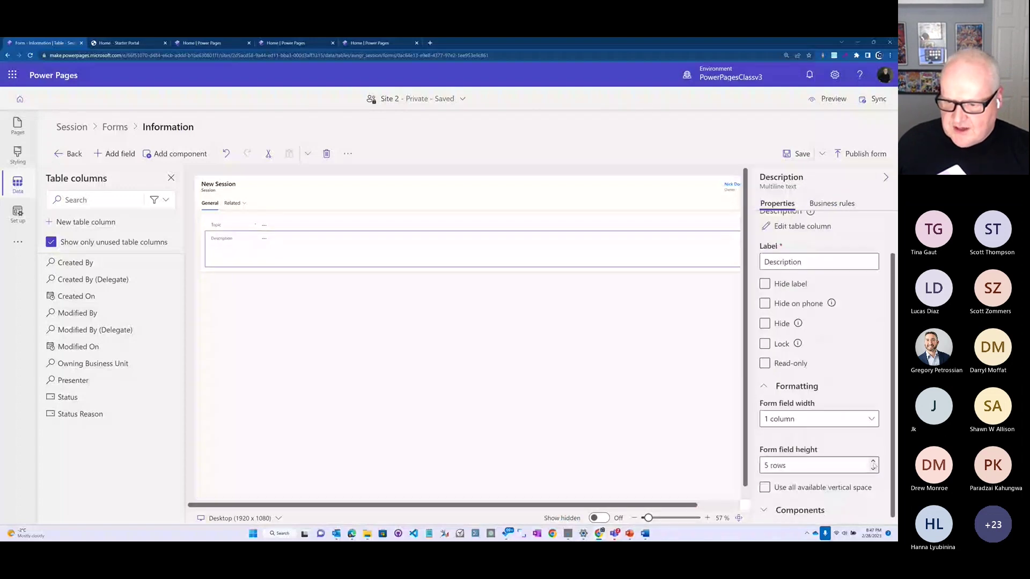
{"action": "left_click", "coordinate": [443, 350]}
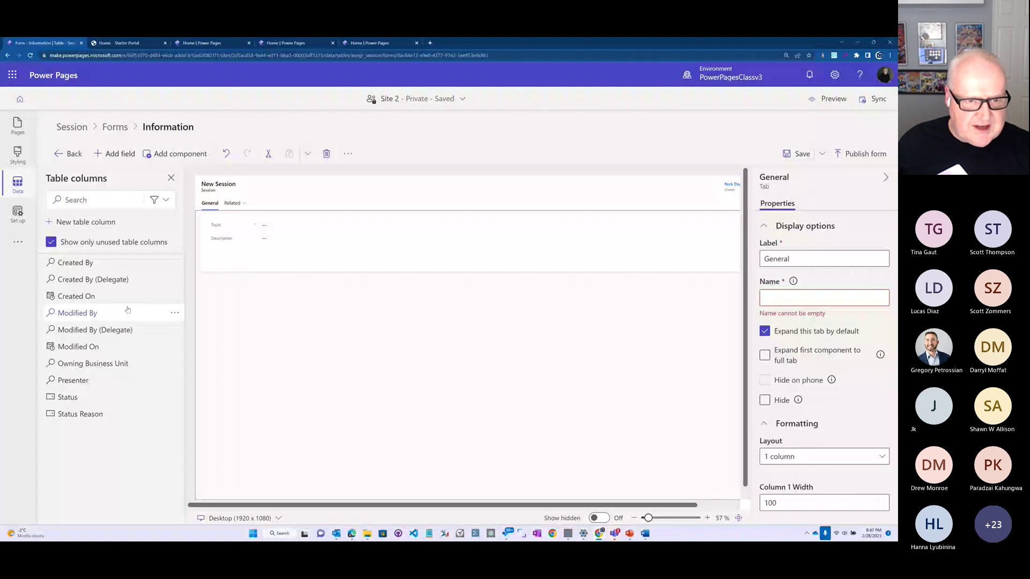
Add the Presenter field below Description on the Information form, and save and publish the form
{"action": "left_click_drag", "start_coordinate": [73, 380], "coordinate": [286, 261]}
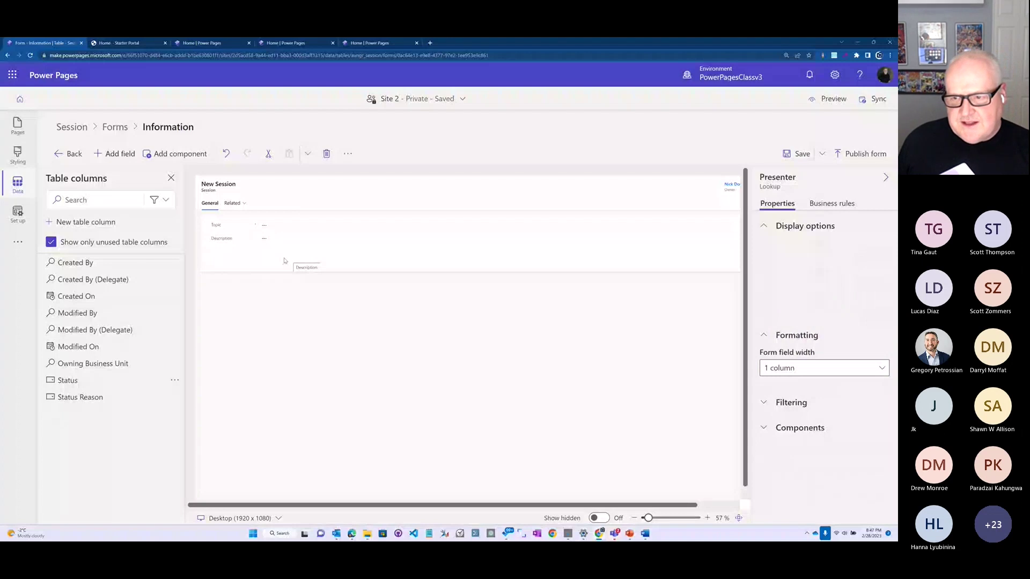
{"action": "left_click", "coordinate": [885, 177]}
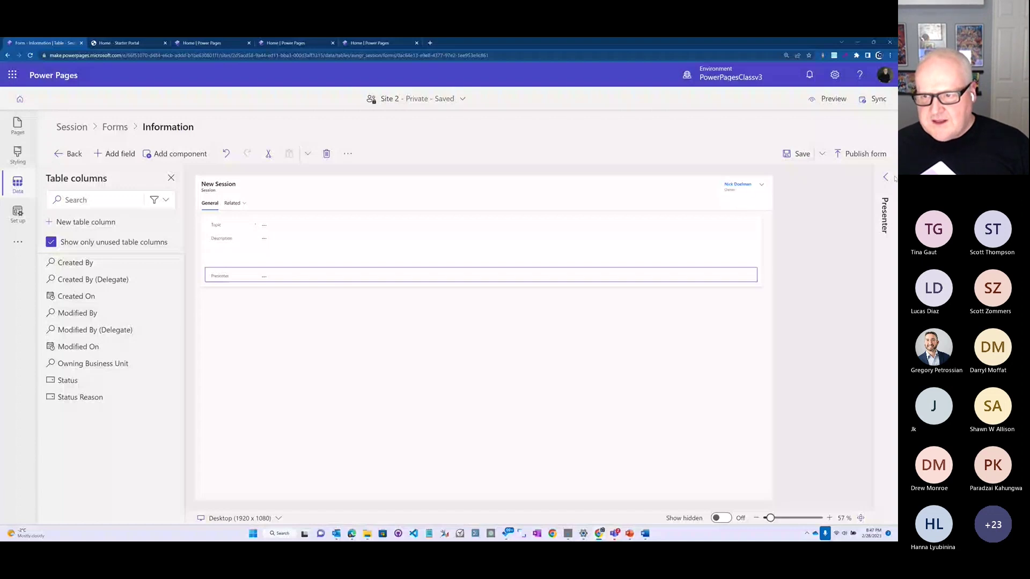
{"action": "left_click", "coordinate": [801, 155]}
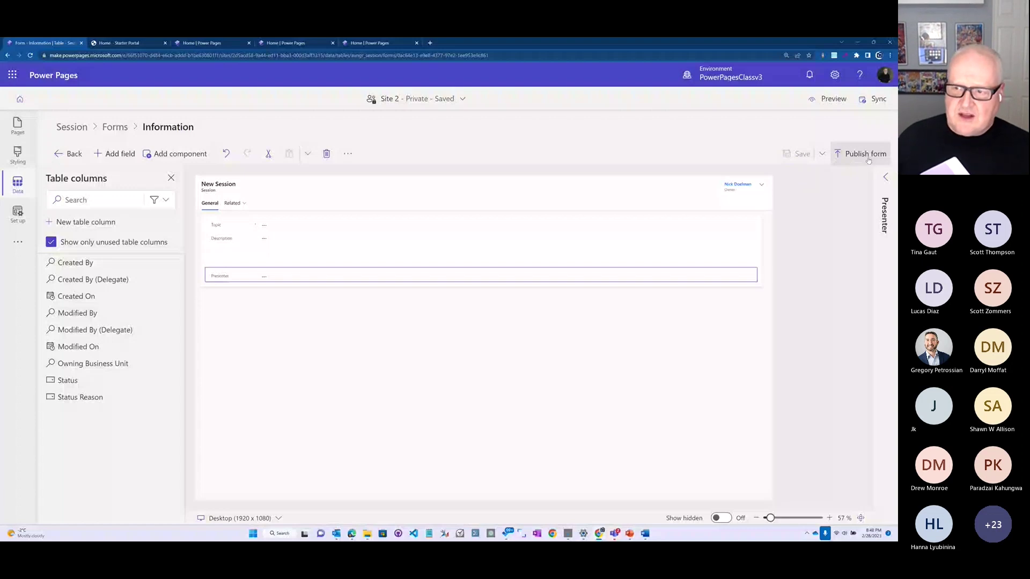
{"action": "left_click", "coordinate": [868, 160]}
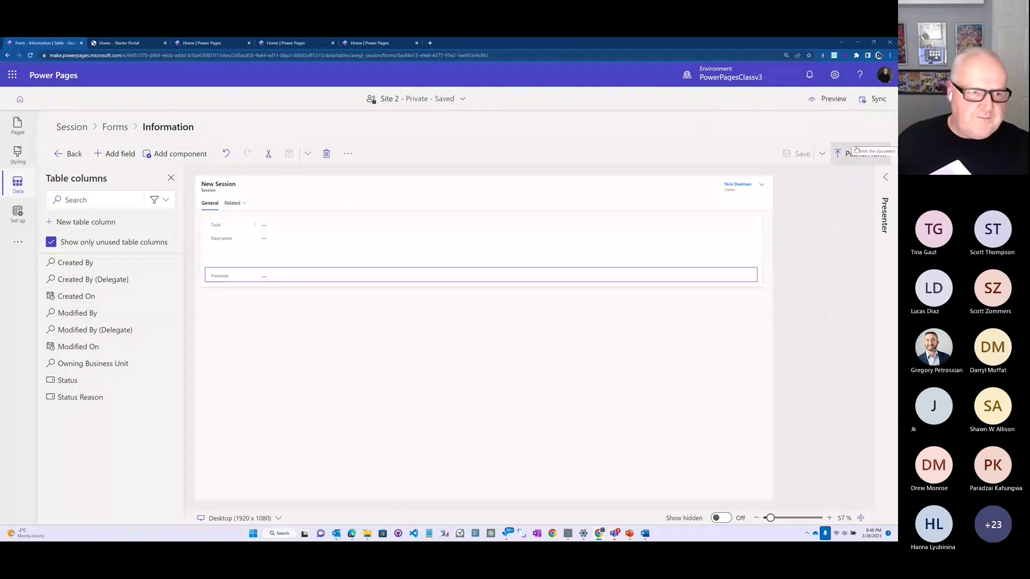
Return from the form editor and review the Session table's data, views and forms
{"action": "left_click", "coordinate": [71, 155]}
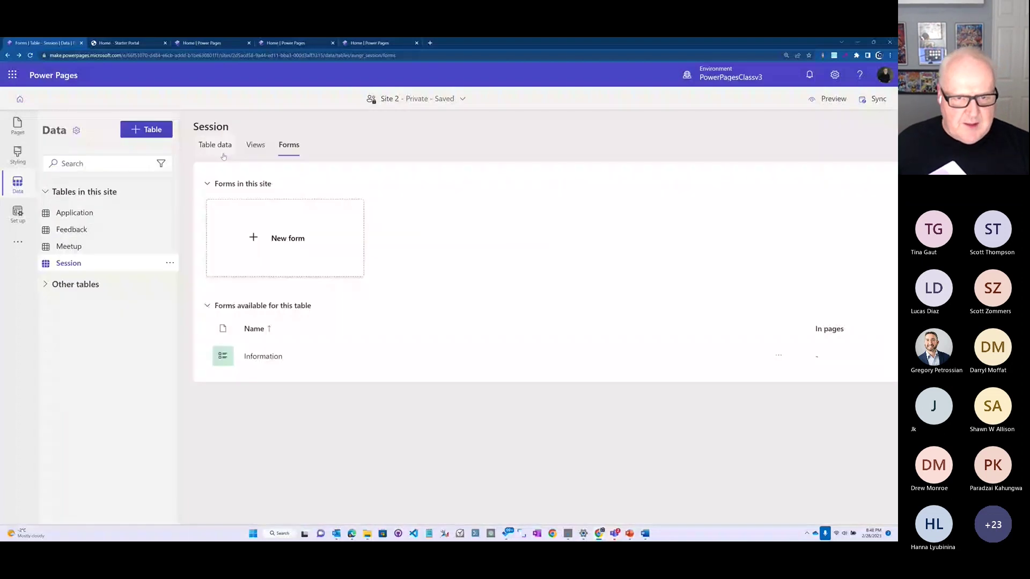
{"action": "left_click", "coordinate": [223, 153]}
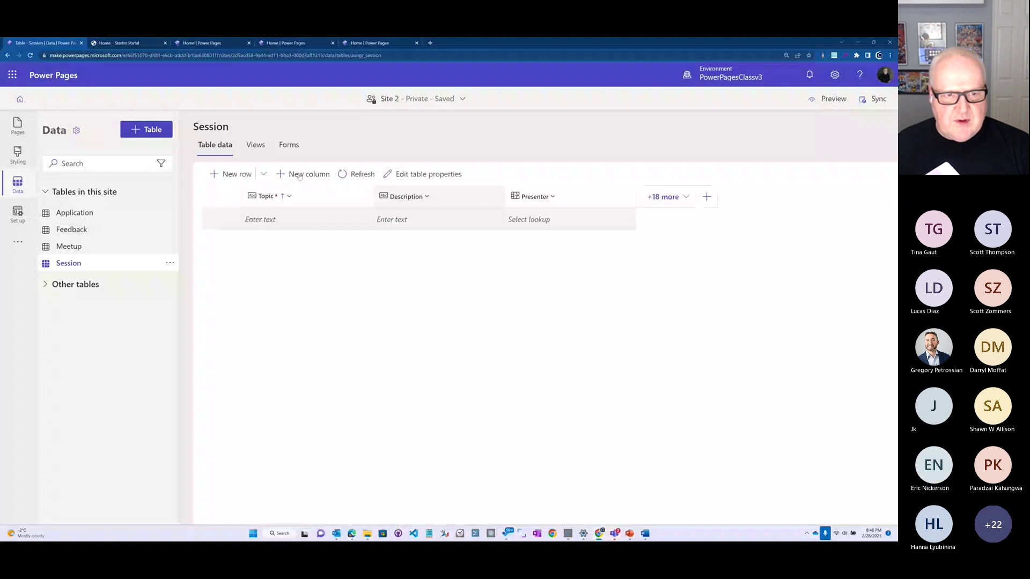
{"action": "left_click", "coordinate": [262, 153]}
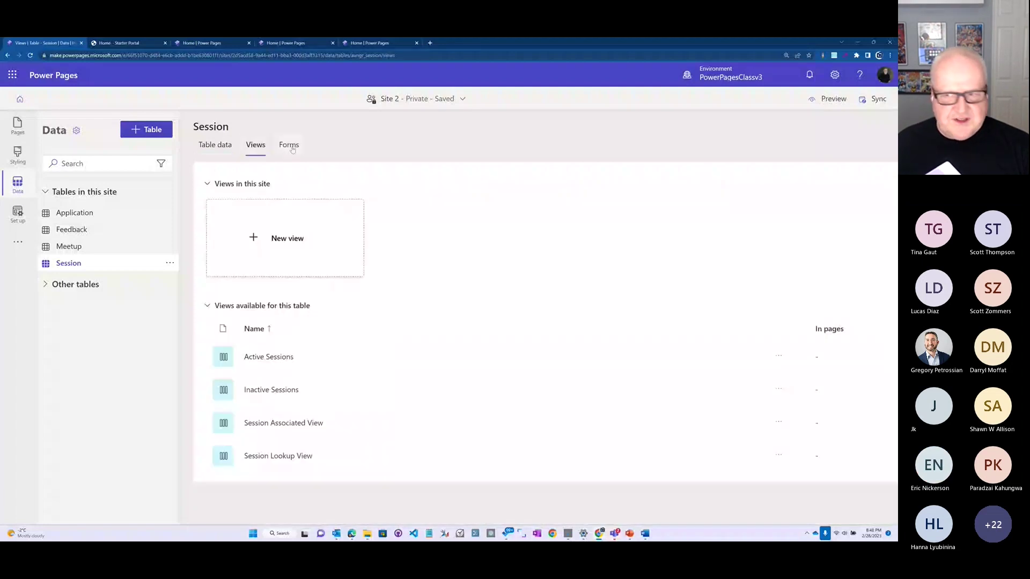
{"action": "left_click", "coordinate": [290, 146]}
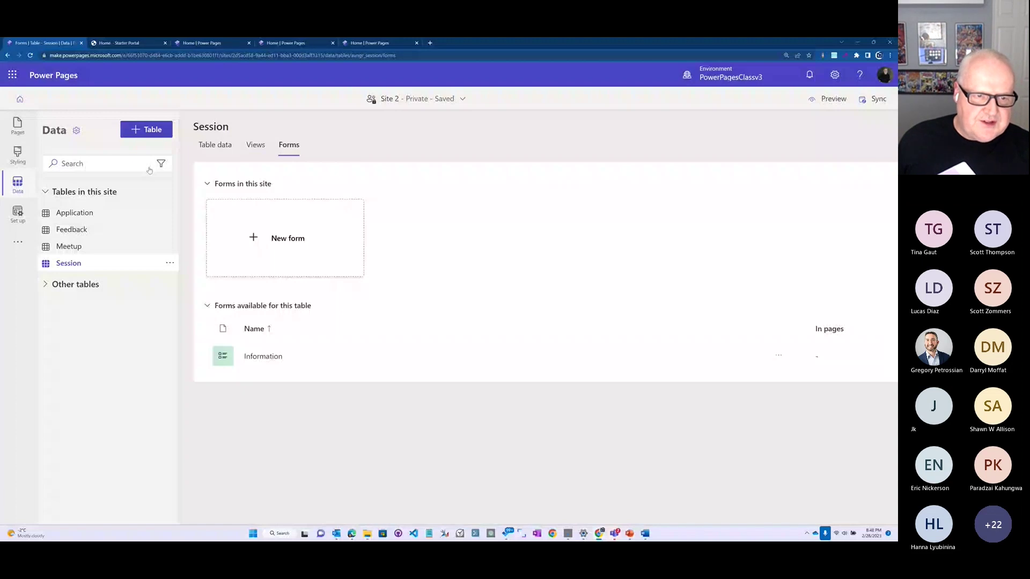
{"action": "left_click", "coordinate": [239, 148]}
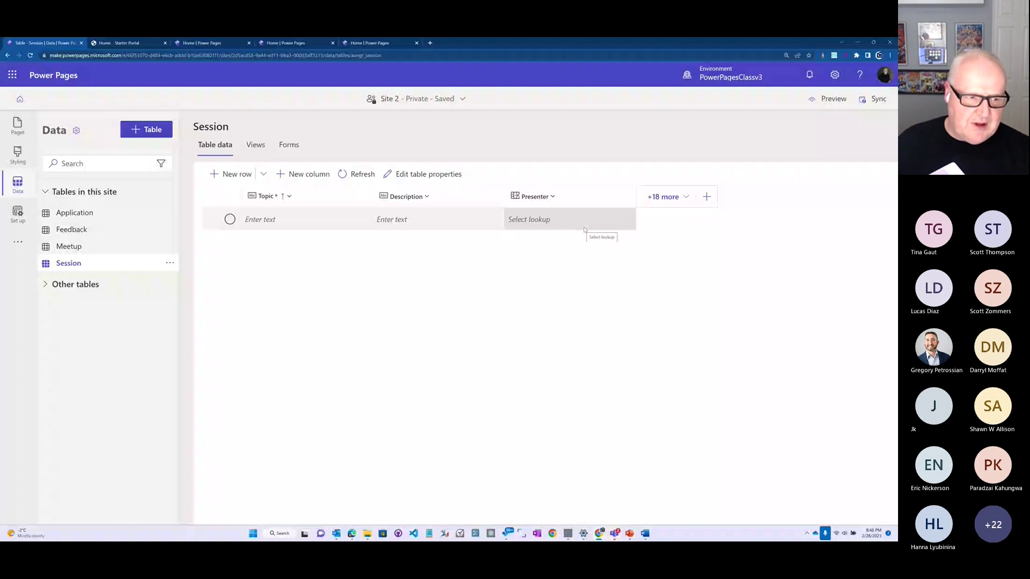
In the Meetup table's data, hide the Created On column and show the Description, Meetup, and Meetup Date and Time columns
{"action": "left_click", "coordinate": [107, 250]}
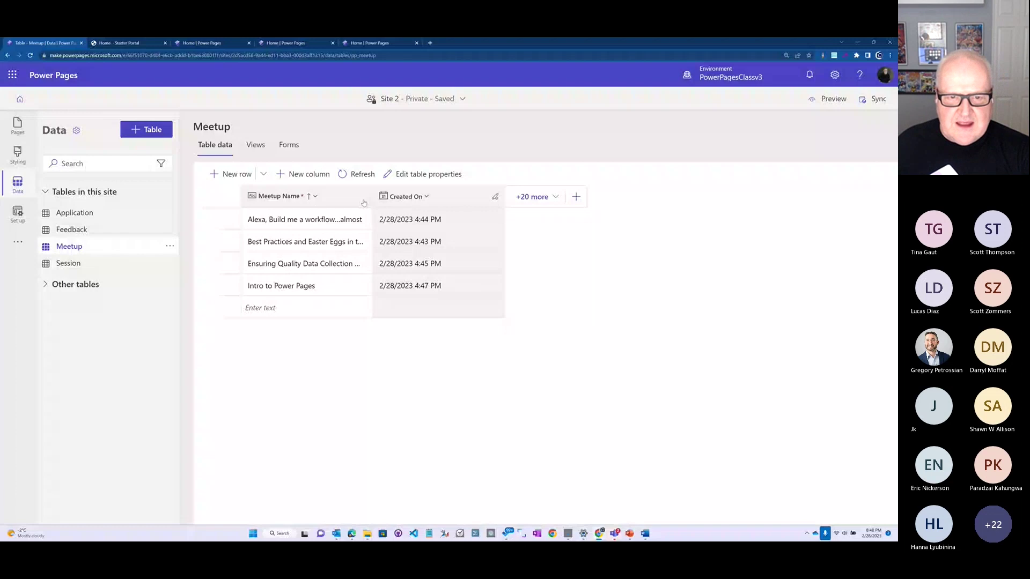
{"action": "left_click", "coordinate": [408, 197]}
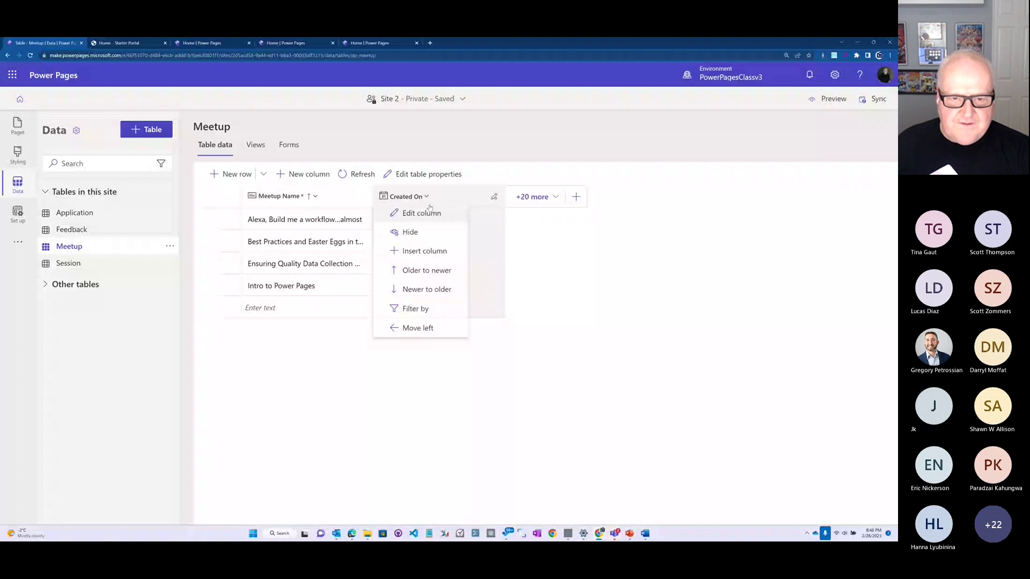
{"action": "left_click", "coordinate": [411, 232]}
{"action": "scroll", "coordinate": [432, 374], "scroll_direction": "down", "scroll_amount": 2}
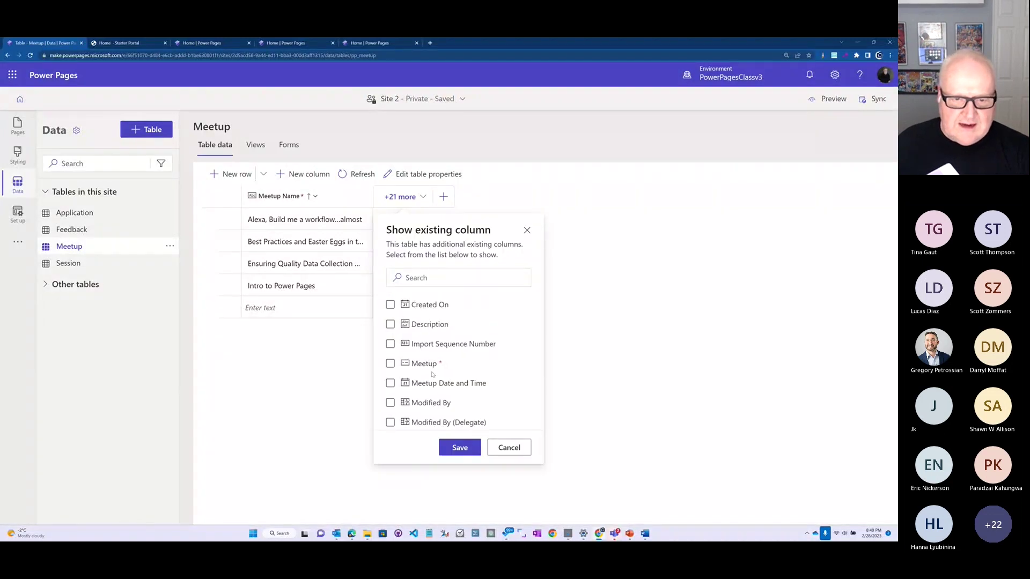
{"action": "left_click", "coordinate": [390, 324]}
{"action": "left_click", "coordinate": [390, 364]}
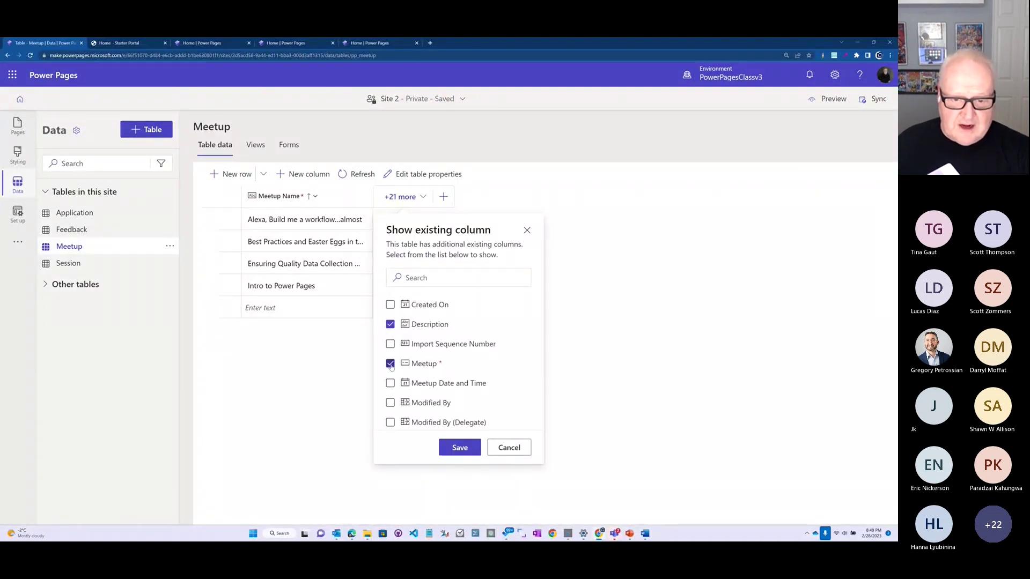
{"action": "left_click", "coordinate": [390, 383]}
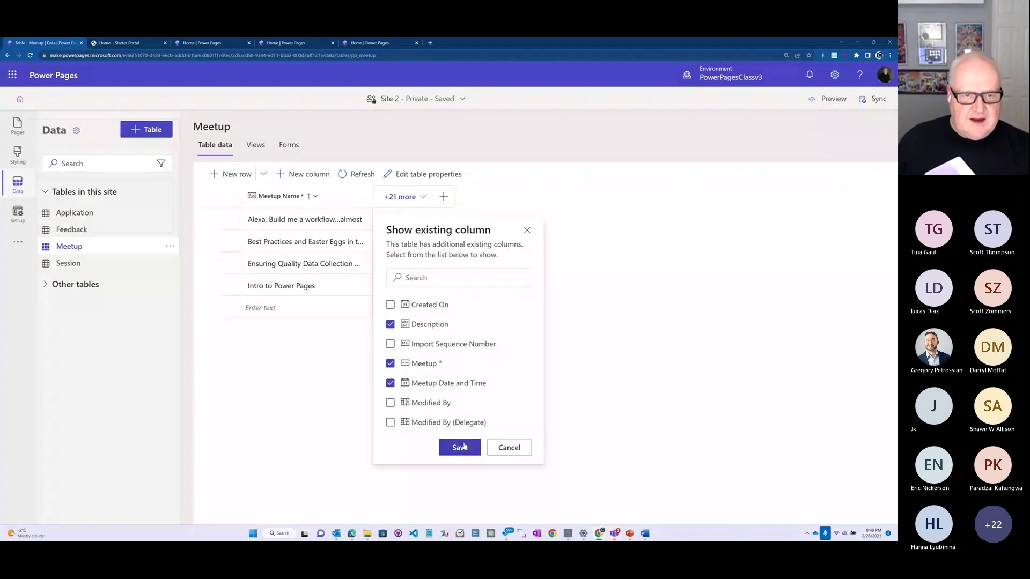
{"action": "left_click", "coordinate": [460, 447]}
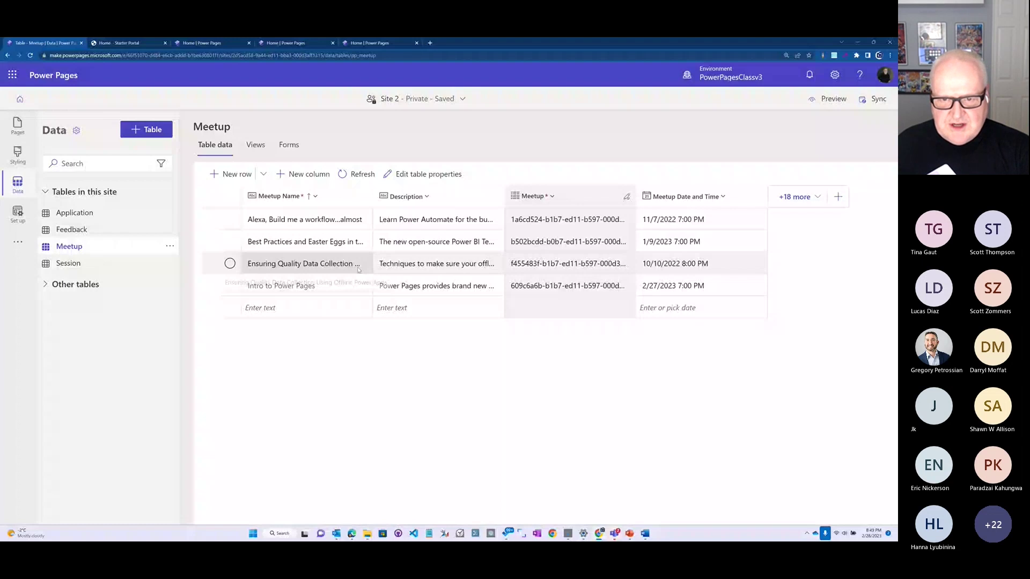
Widen the Meetup column to fit its full IDs, show the Presenter column, and check the presenters
{"action": "left_click_drag", "start_coordinate": [636, 195], "coordinate": [678, 196]}
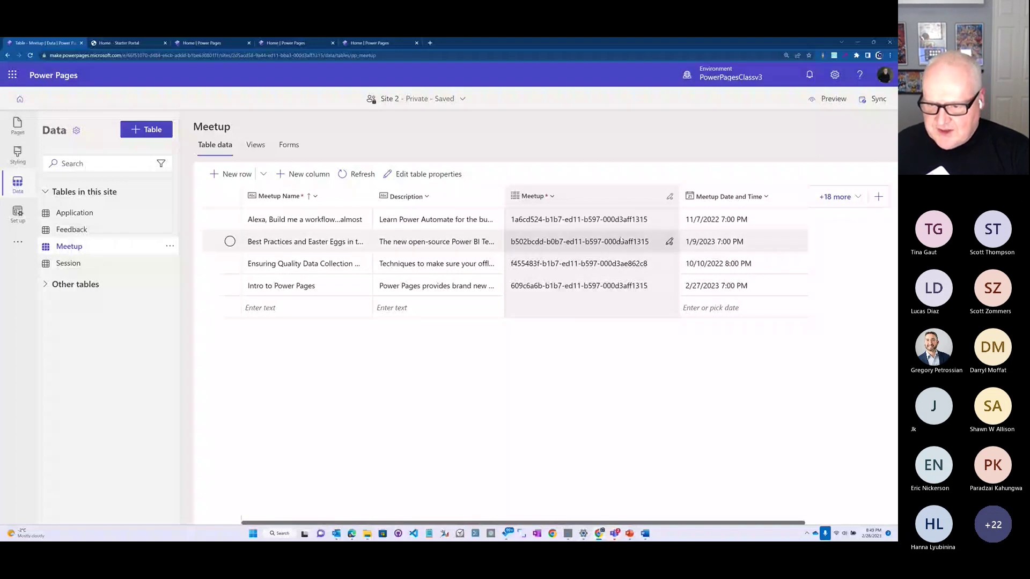
{"action": "left_click", "coordinate": [835, 197]}
{"action": "scroll", "coordinate": [790, 367], "scroll_direction": "down", "scroll_amount": 3}
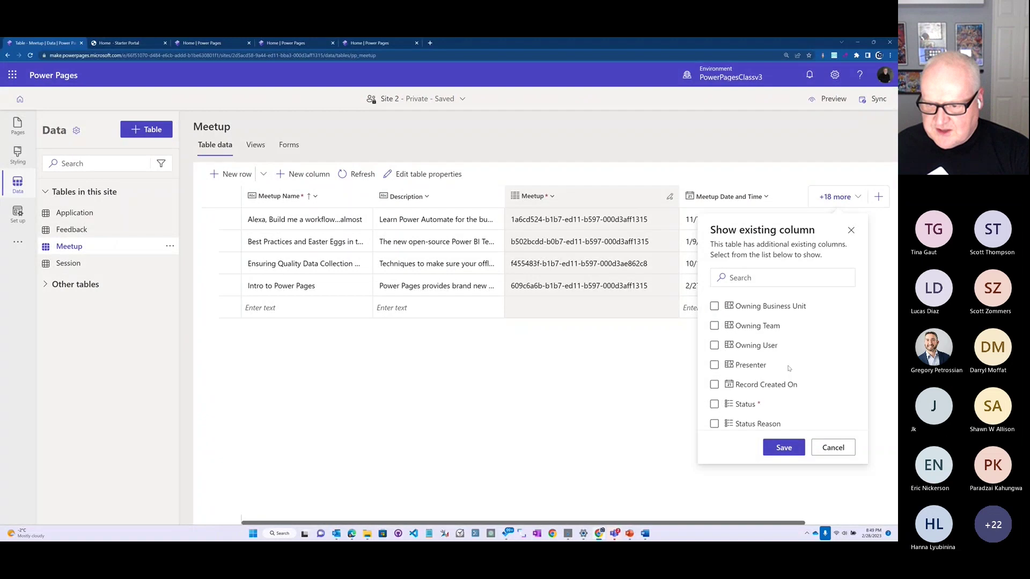
{"action": "left_click", "coordinate": [714, 366]}
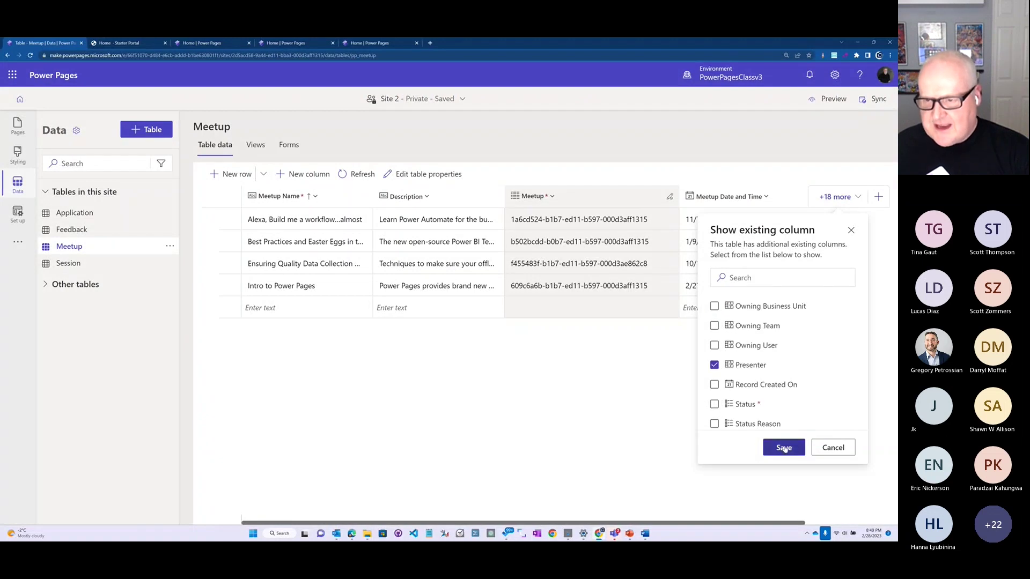
{"action": "left_click", "coordinate": [775, 448]}
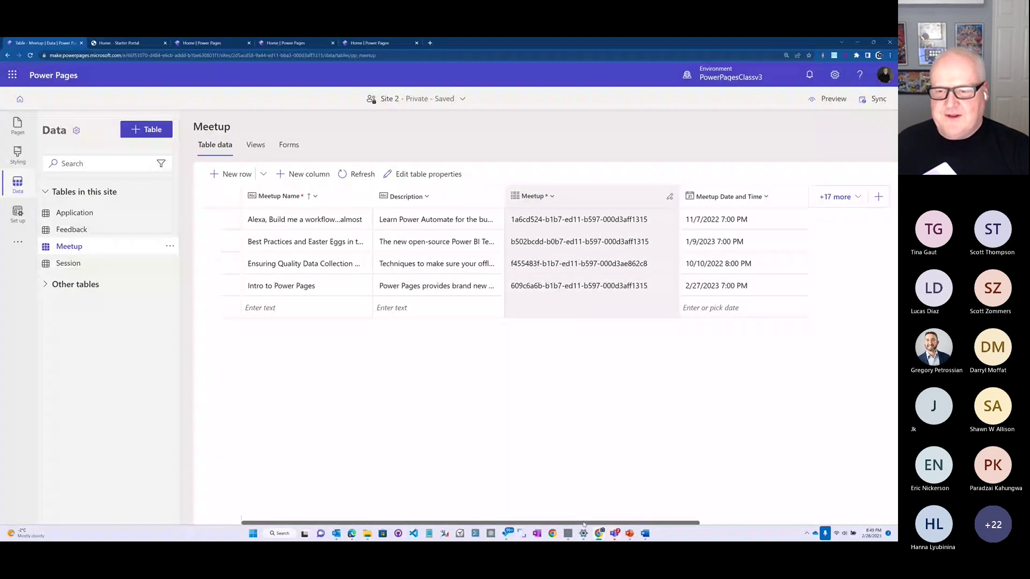
{"action": "left_click_drag", "start_coordinate": [584, 524], "coordinate": [692, 524]}
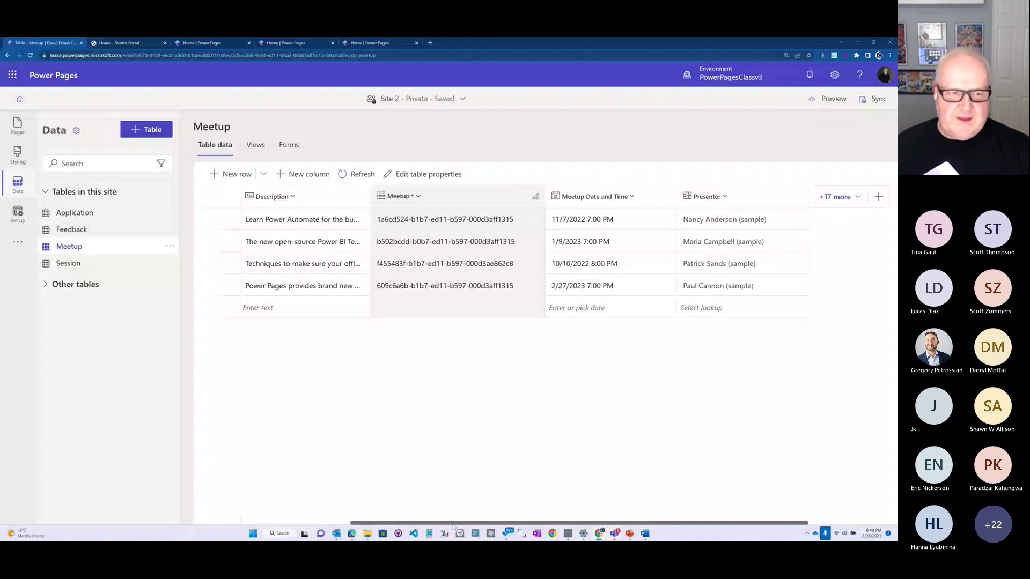
{"action": "scroll", "coordinate": [453, 527], "scroll_direction": "left", "scroll_amount": 3}
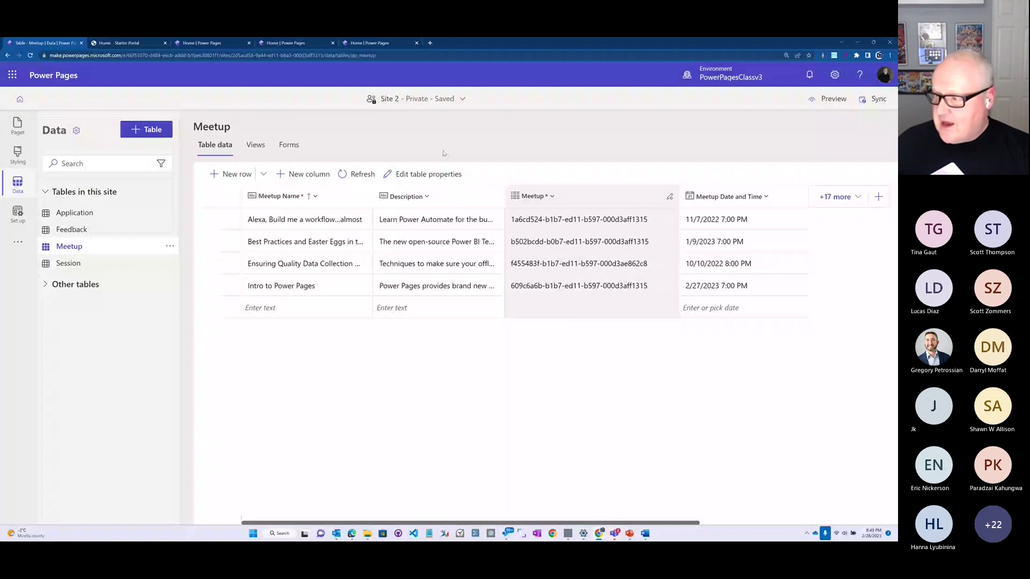
Add a page named User group meetups to the main navigation, using the Start from blank standard layout
{"action": "left_click", "coordinate": [18, 128]}
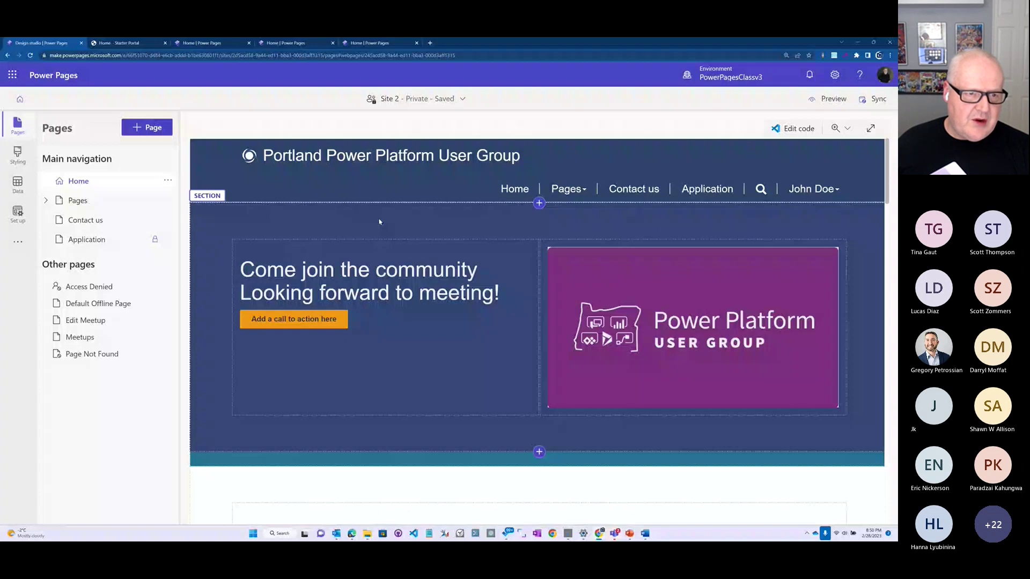
{"action": "left_click", "coordinate": [154, 129]}
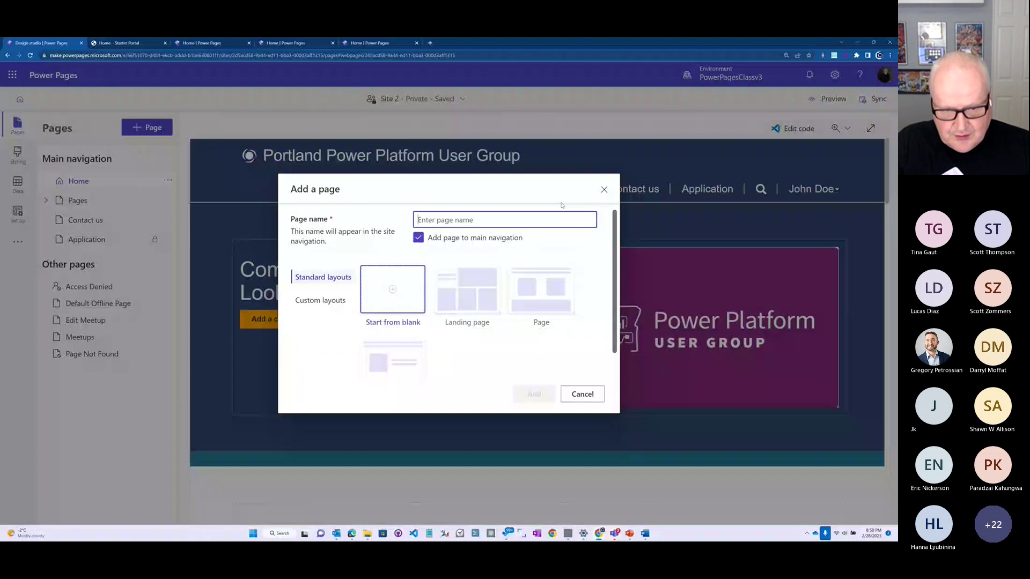
{"action": "type", "text": "use"}
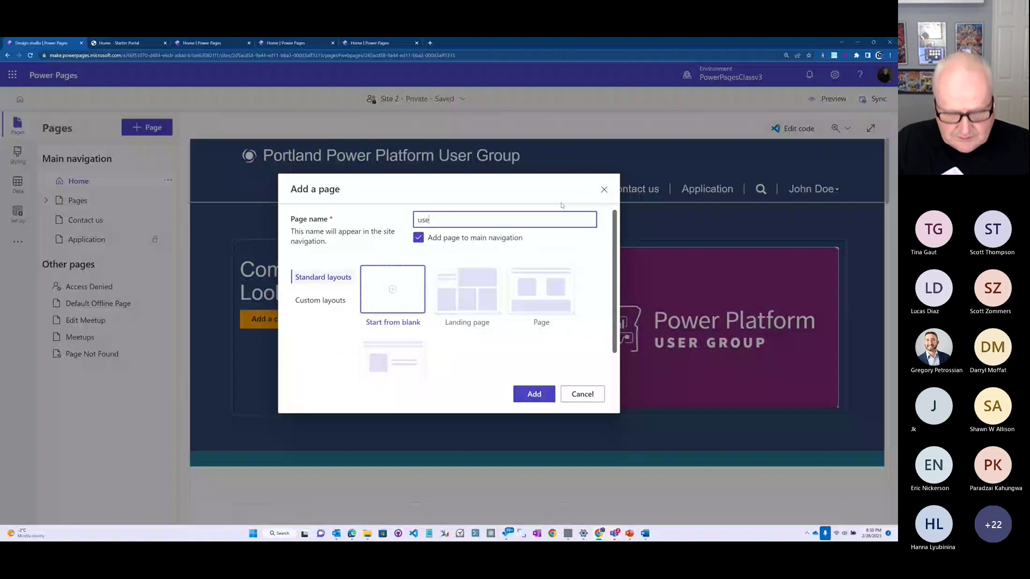
{"action": "key", "text": "BackSpace"}
{"action": "key", "text": "BackSpace"}
{"action": "key", "text": "BackSpace"}
{"action": "type", "text": "User grou"}
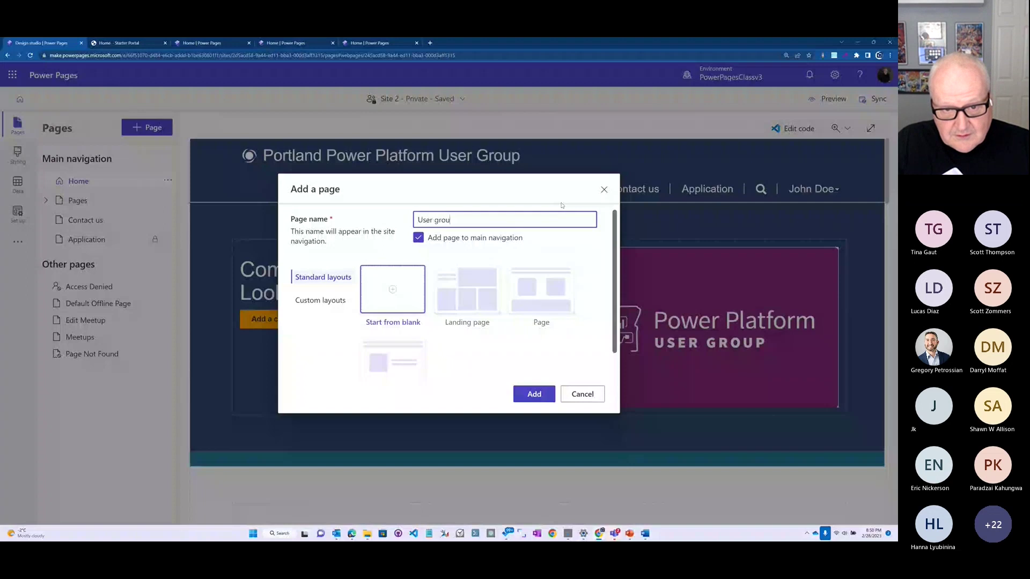
{"action": "type", "text": "p meetup"}
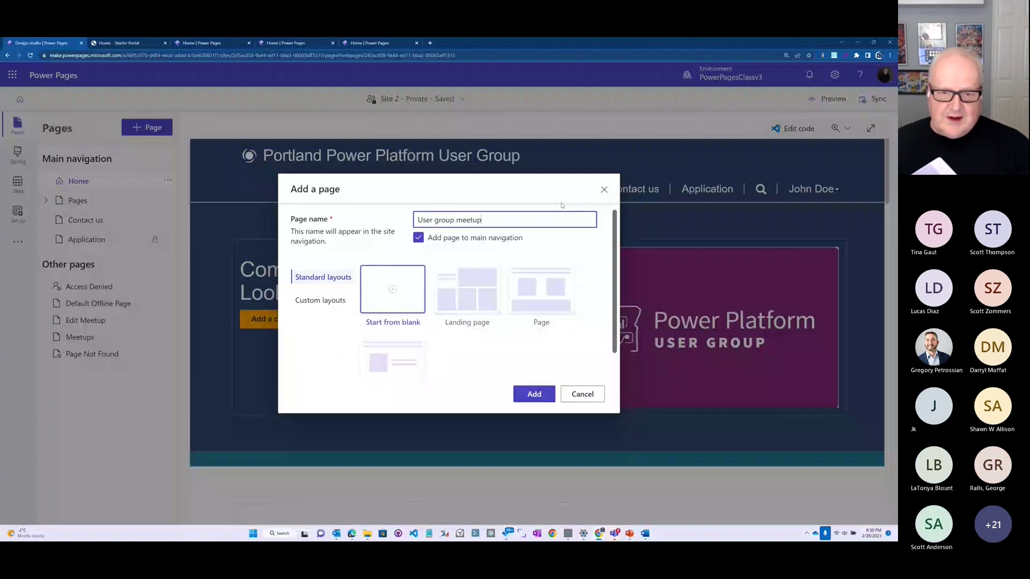
{"action": "type", "text": "s"}
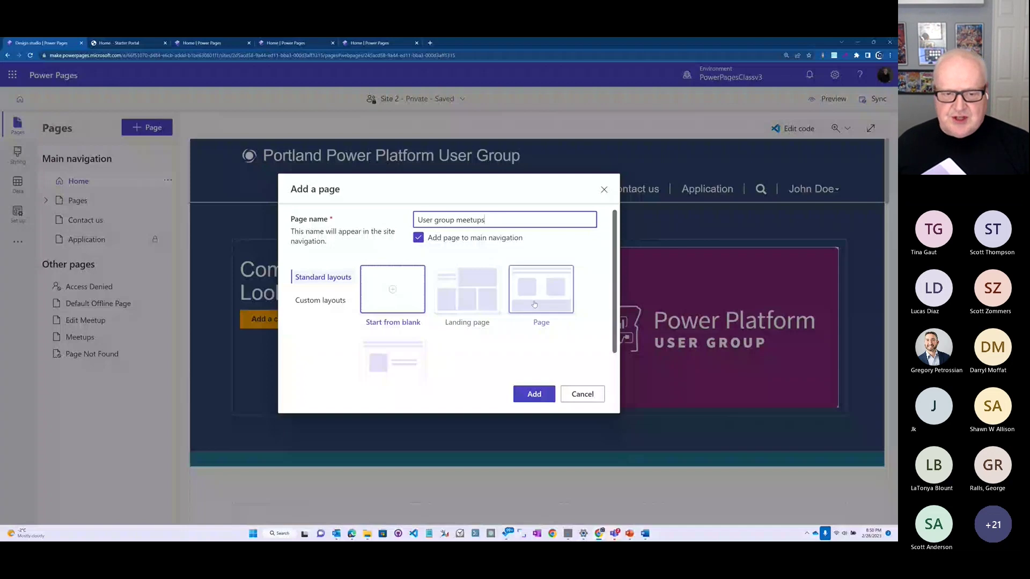
{"action": "left_click", "coordinate": [344, 302]}
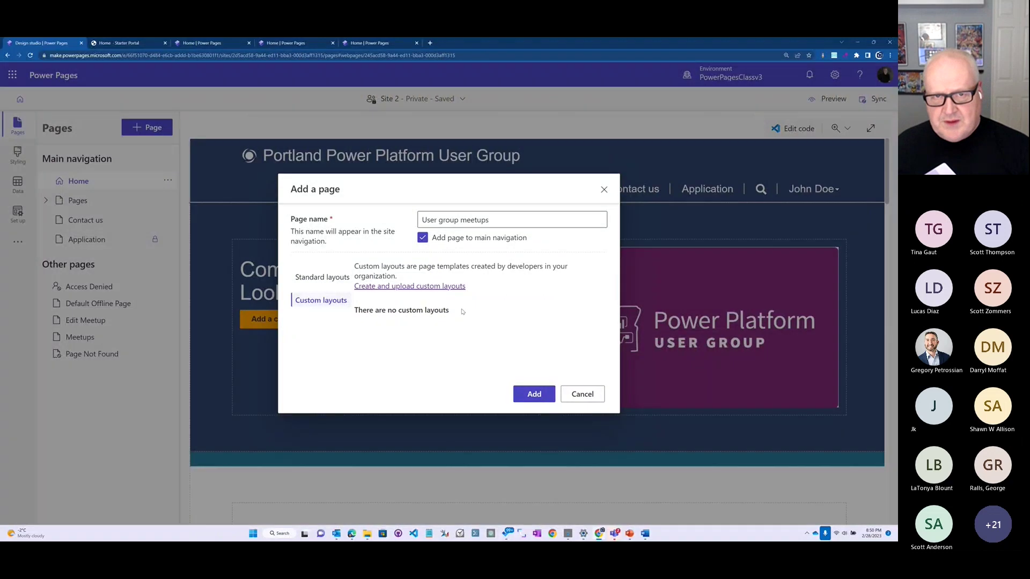
{"action": "left_click", "coordinate": [329, 282]}
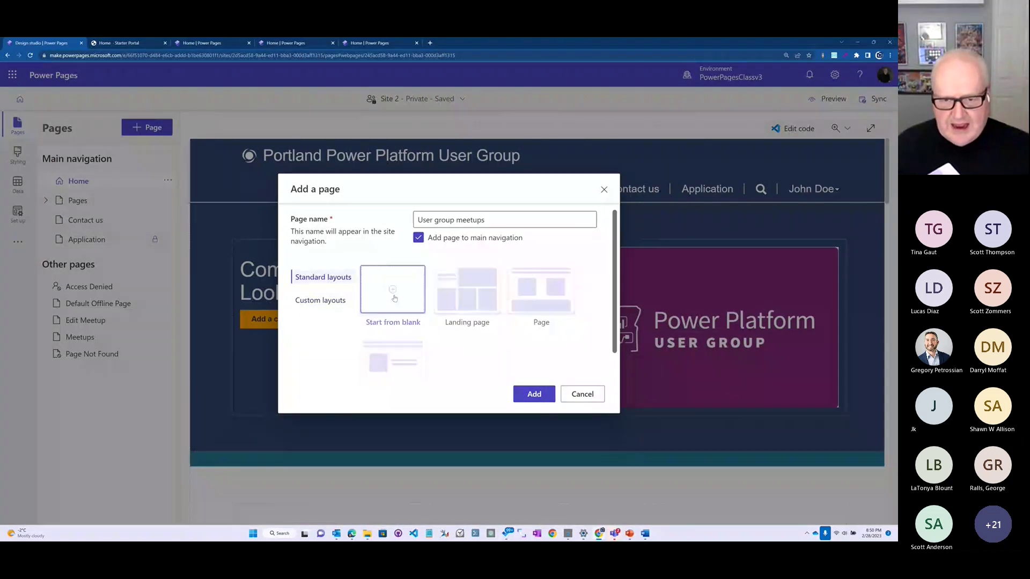
{"action": "left_click", "coordinate": [535, 396]}
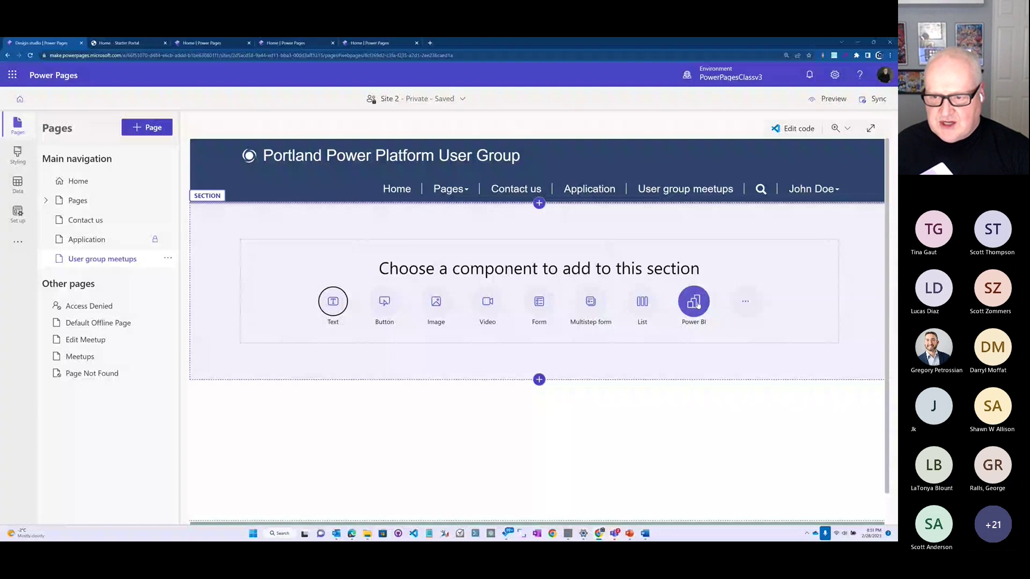
Add a text component to the blank section of the User group meetups page and replace its placeholder with Meet Ups
{"action": "left_click", "coordinate": [745, 301]}
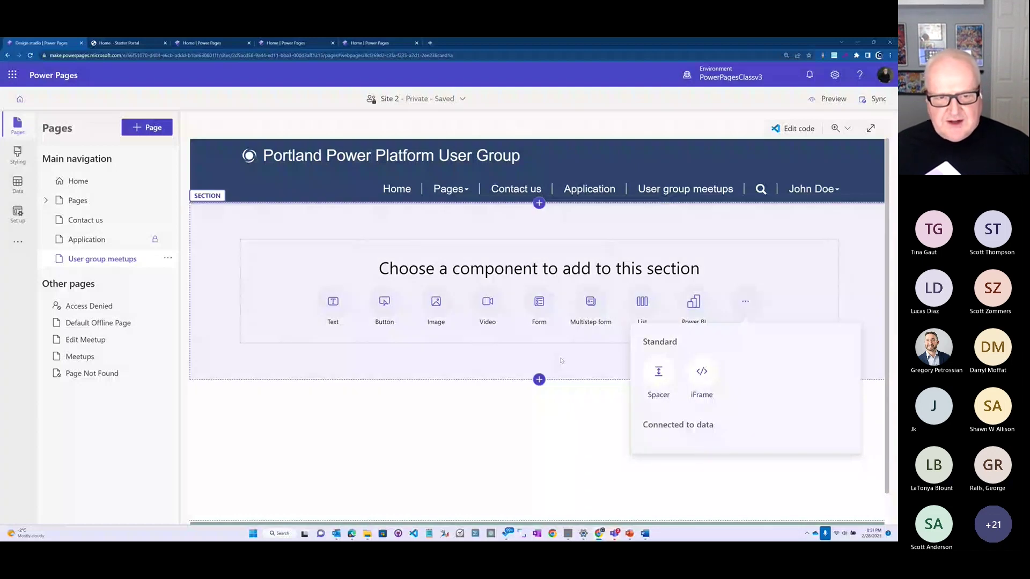
{"action": "left_click", "coordinate": [333, 301]}
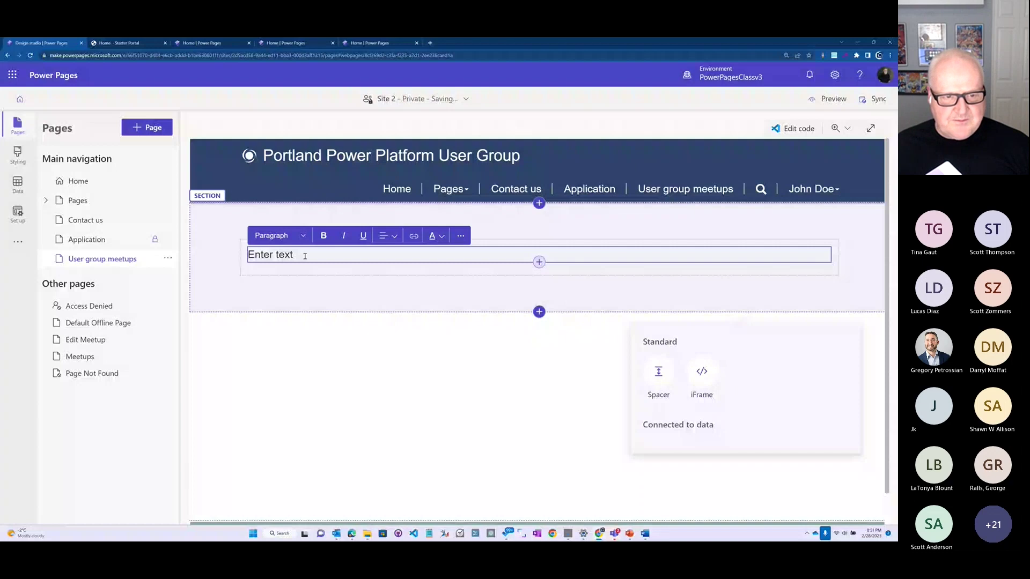
{"action": "left_click", "coordinate": [411, 351]}
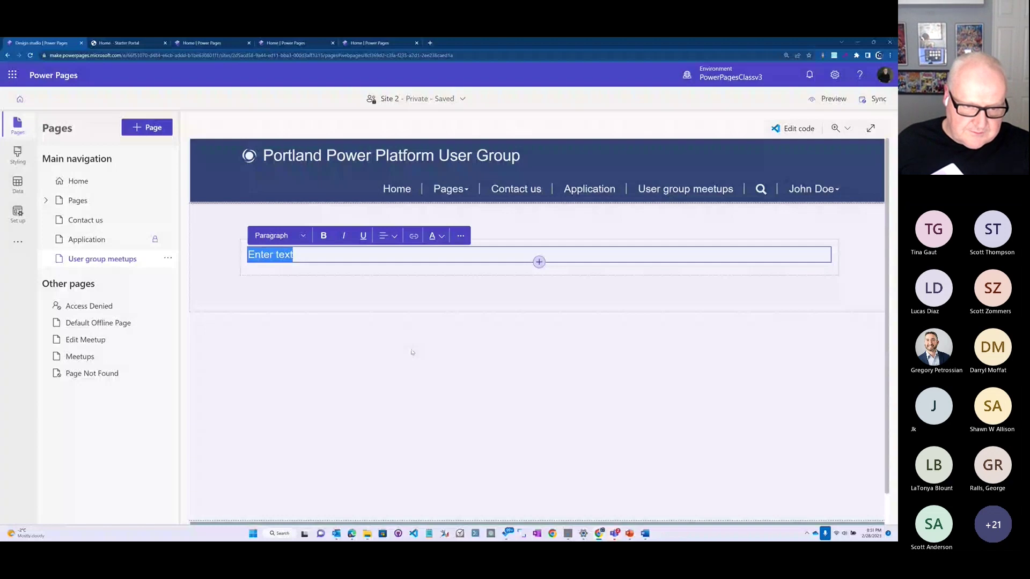
{"action": "left_click", "coordinate": [300, 255]}
{"action": "key", "text": "BackSpace"}
{"action": "key", "text": "BackSpace"}
{"action": "key", "text": "BackSpace"}
{"action": "key", "text": "BackSpace"}
{"action": "key", "text": "BackSpace"}
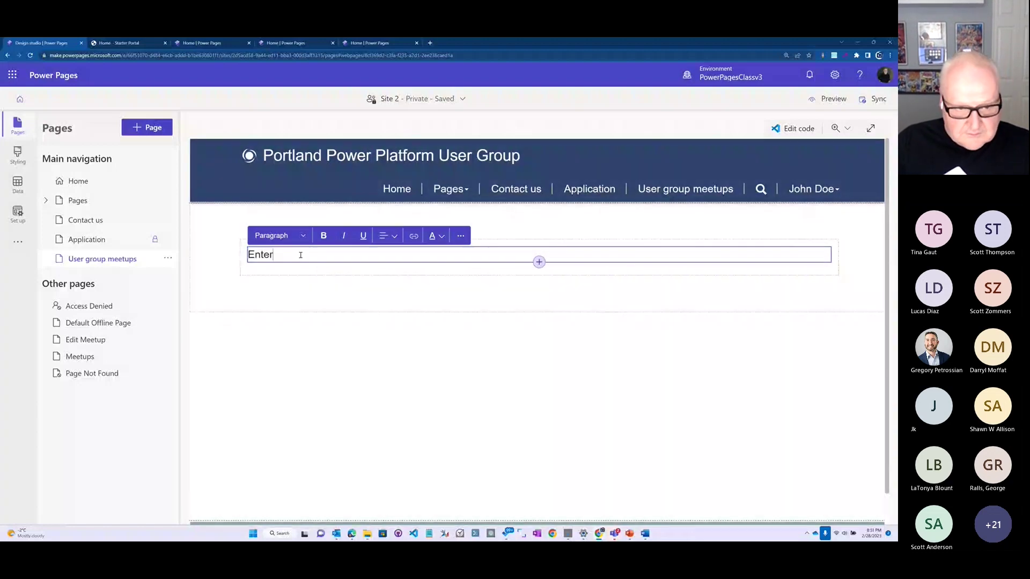
{"action": "key", "text": "BackSpace"}
{"action": "key", "text": "BackSpace"}
{"action": "key", "text": "BackSpace"}
{"action": "key", "text": "BackSpace"}
{"action": "key", "text": "BackSpace"}
{"action": "type", "text": "Meet U"}
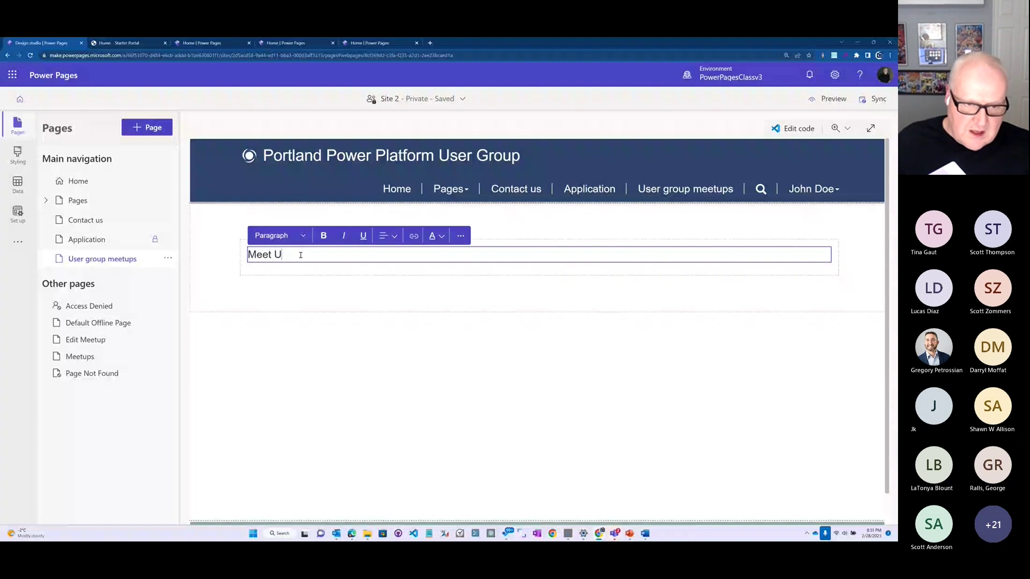
{"action": "type", "text": "ps"}
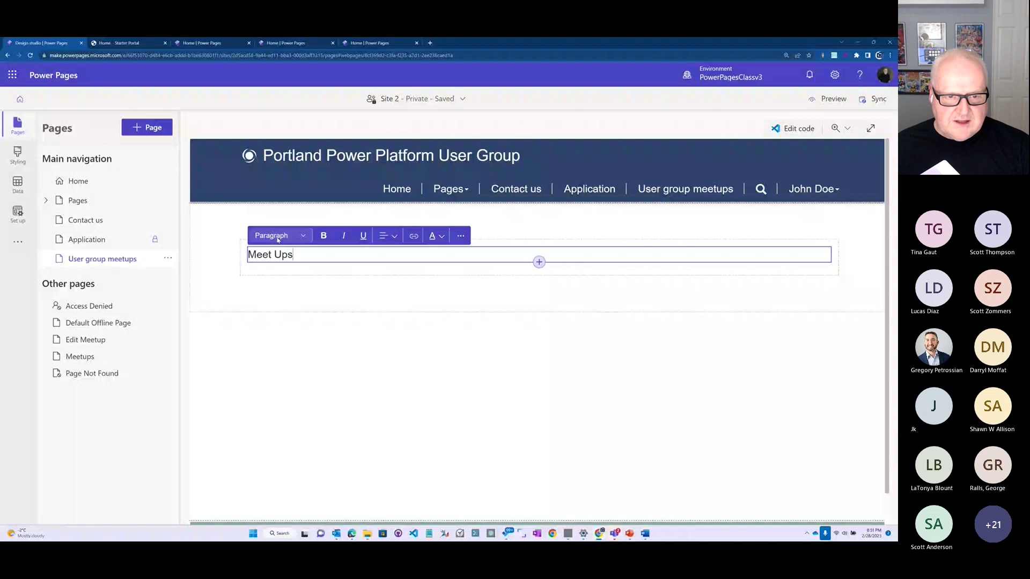
Format the Meet Ups text as a centered, bold Heading 1
{"action": "left_click", "coordinate": [279, 243]}
{"action": "left_click", "coordinate": [388, 249]}
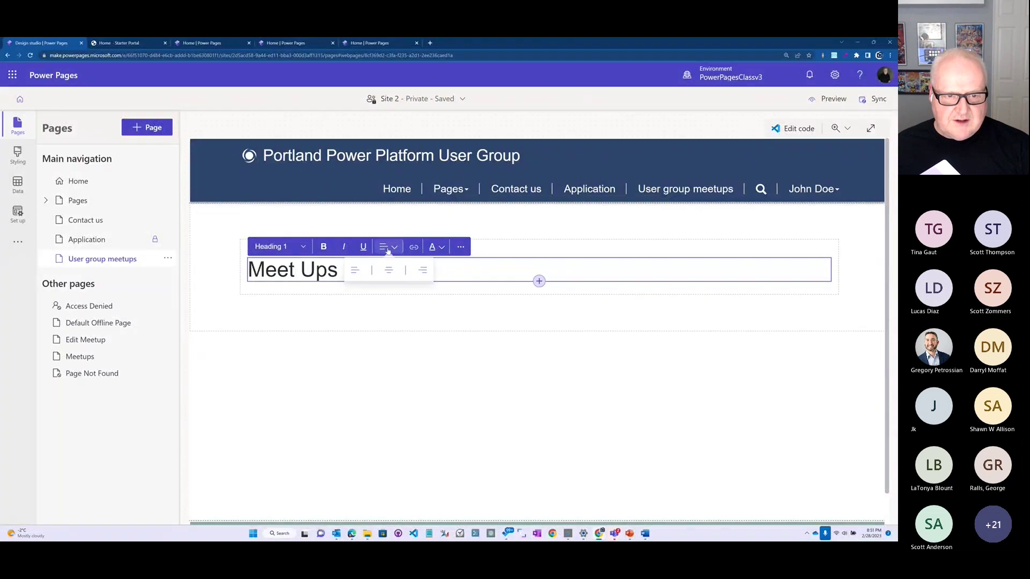
{"action": "left_click", "coordinate": [388, 274]}
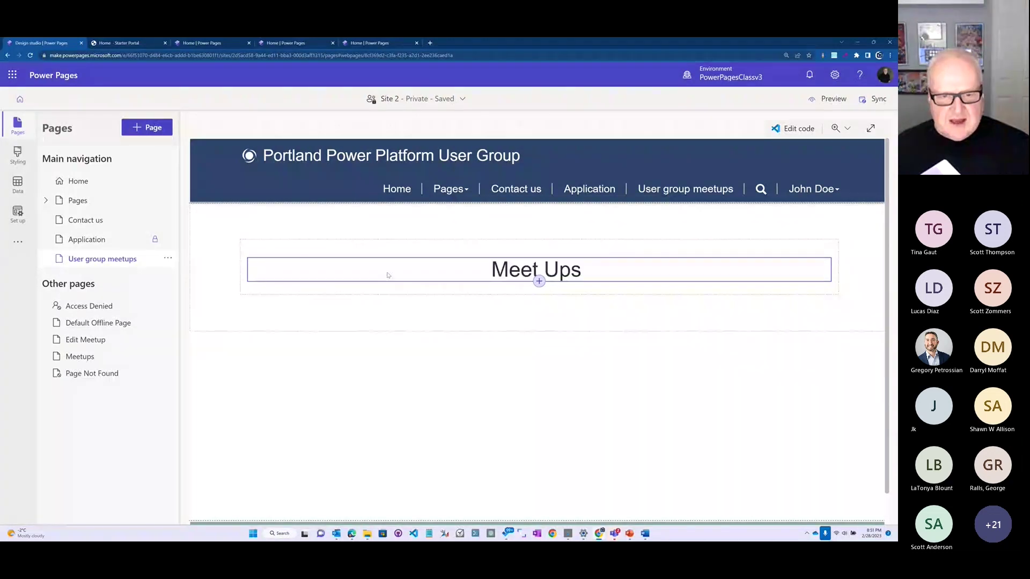
{"action": "left_click", "coordinate": [389, 275]}
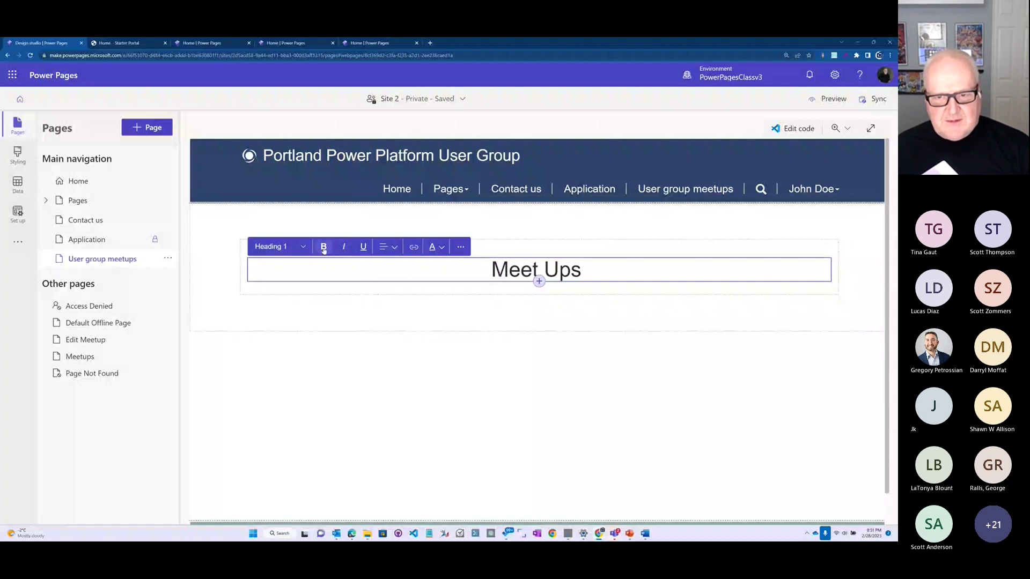
{"action": "key", "text": "ctrl+a"}
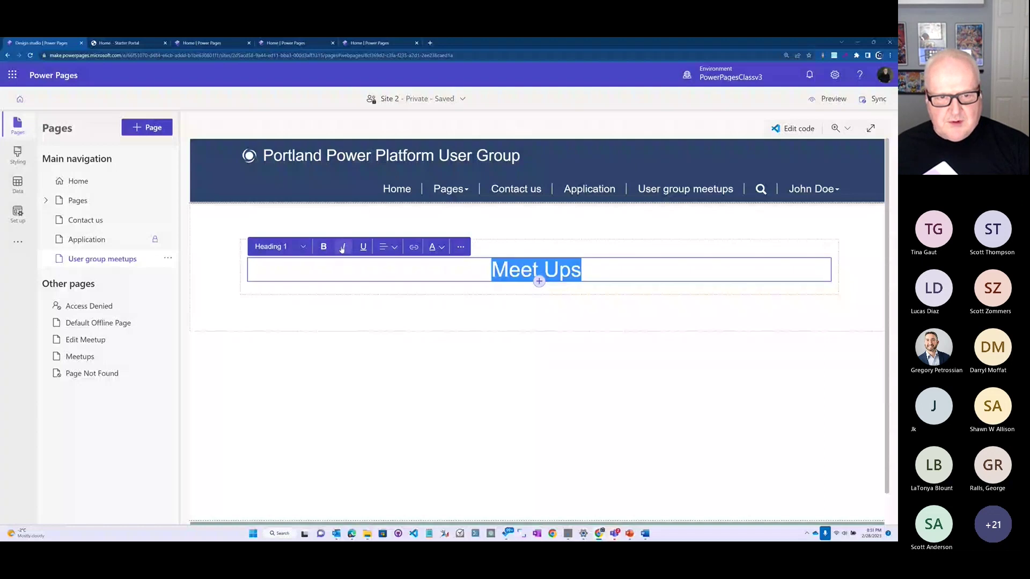
{"action": "left_click", "coordinate": [397, 288]}
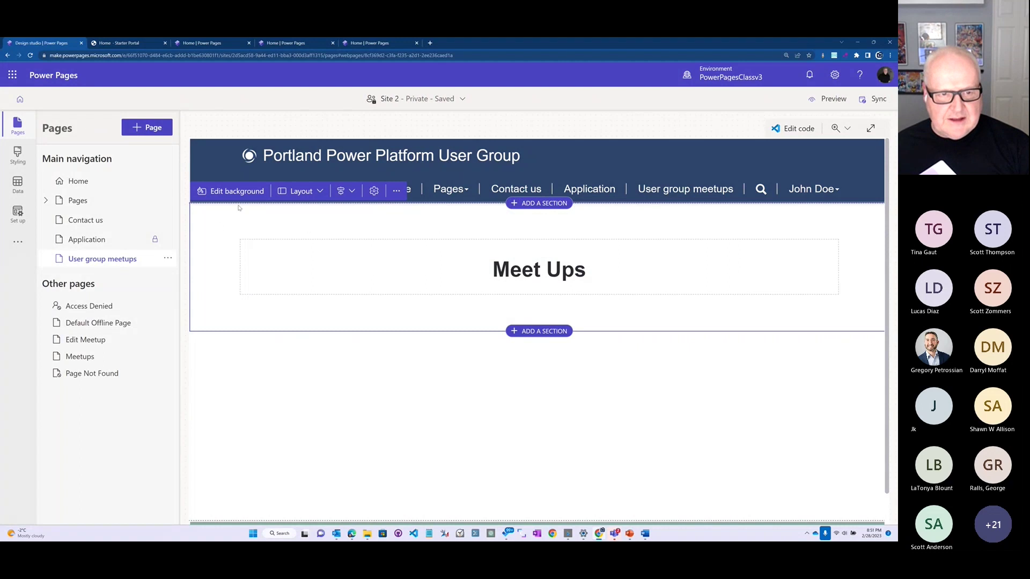
Set the Meet Ups section's column margin to 3 px
{"action": "left_click", "coordinate": [374, 192]}
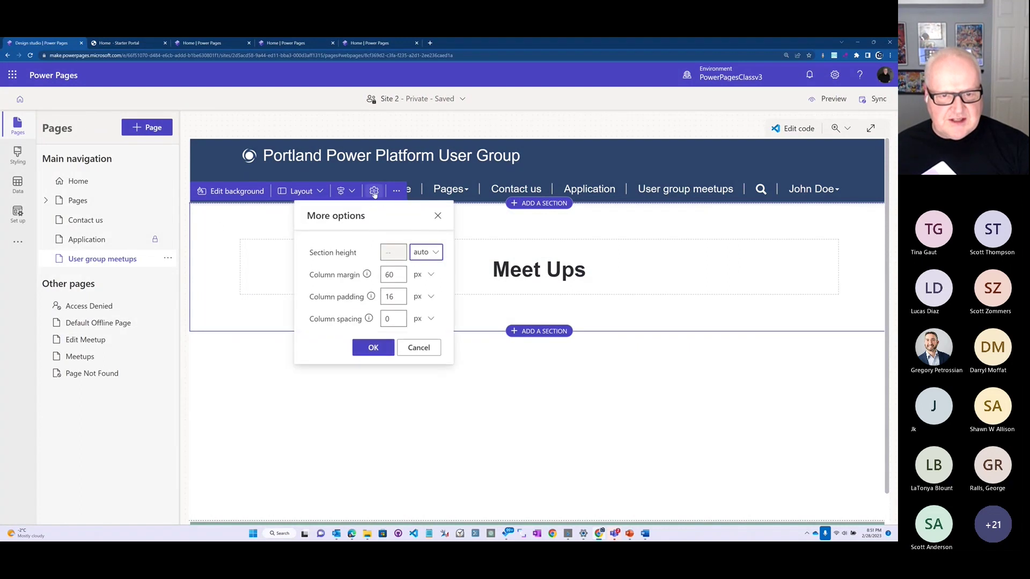
{"action": "double_click", "coordinate": [395, 274]}
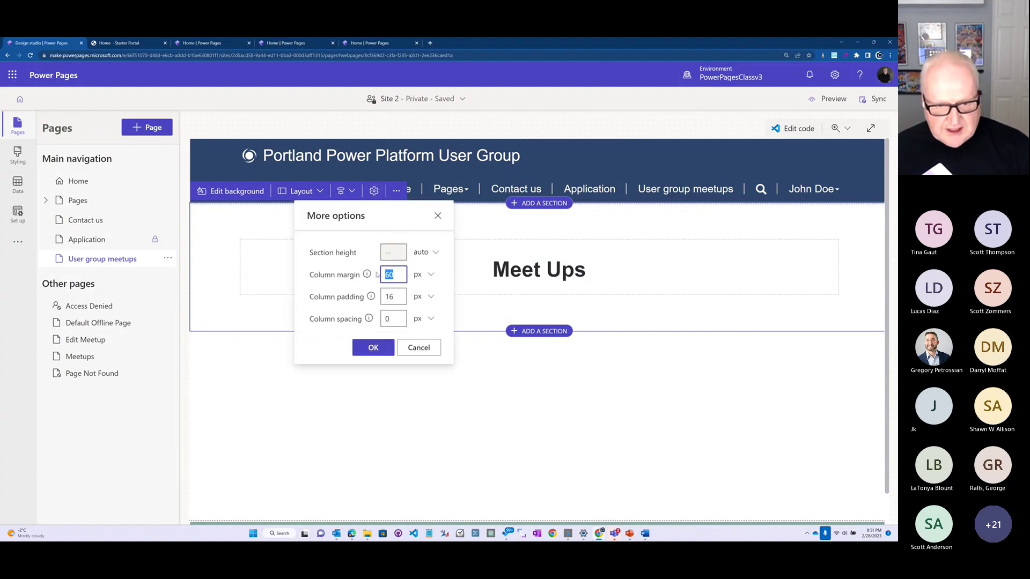
{"action": "type", "text": "3"}
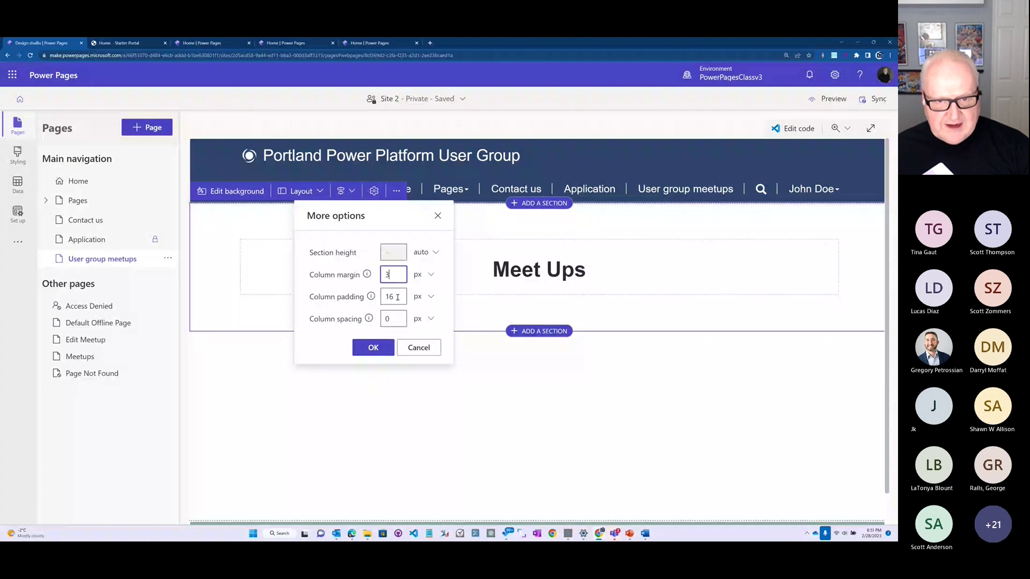
{"action": "key", "text": "Return"}
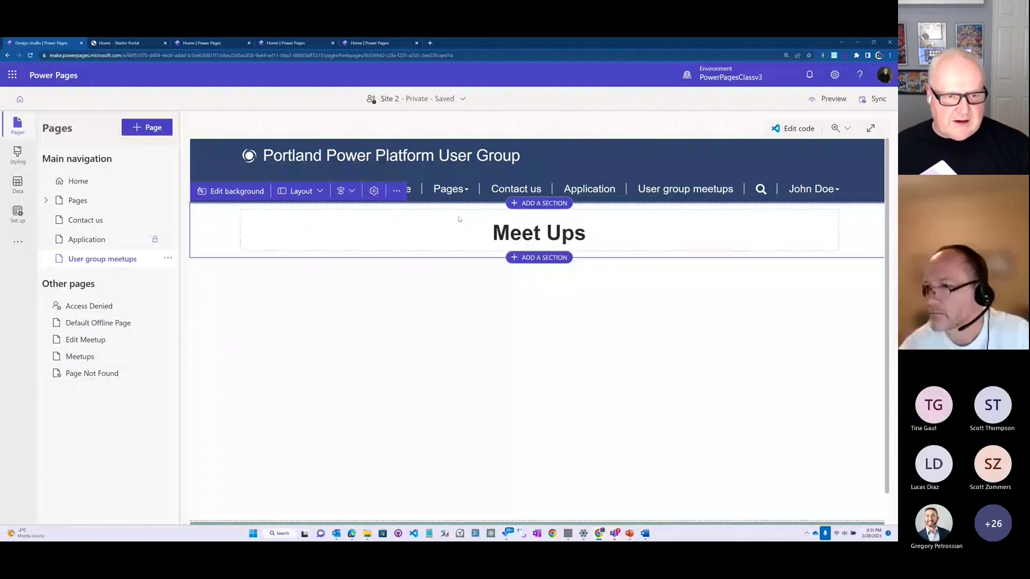
Fill the Meet Ups section's background with the yellow from the additional theme colors
{"action": "left_click", "coordinate": [232, 191]}
{"action": "left_click", "coordinate": [273, 317]}
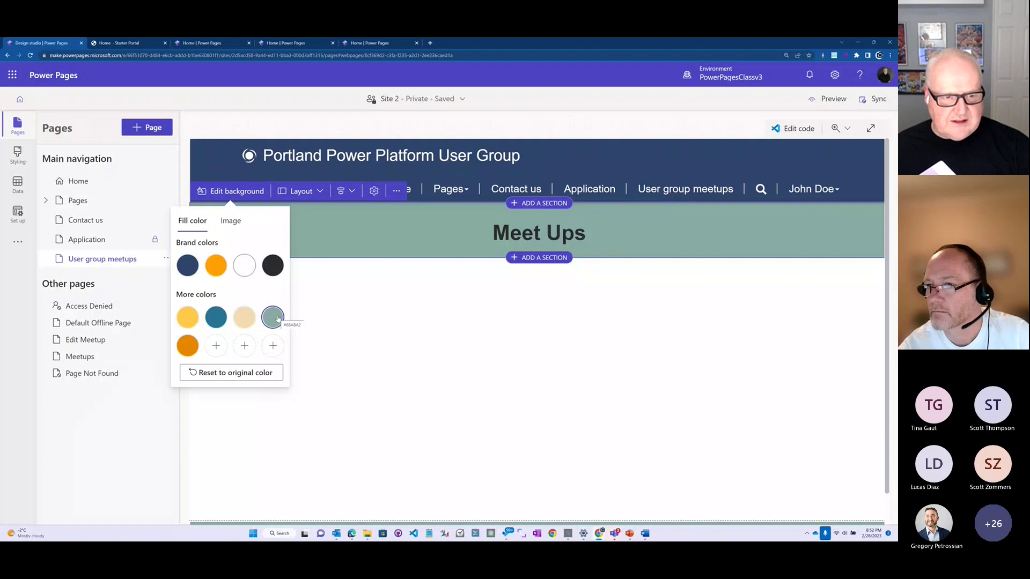
{"action": "left_click", "coordinate": [188, 317]}
{"action": "left_click", "coordinate": [281, 306]}
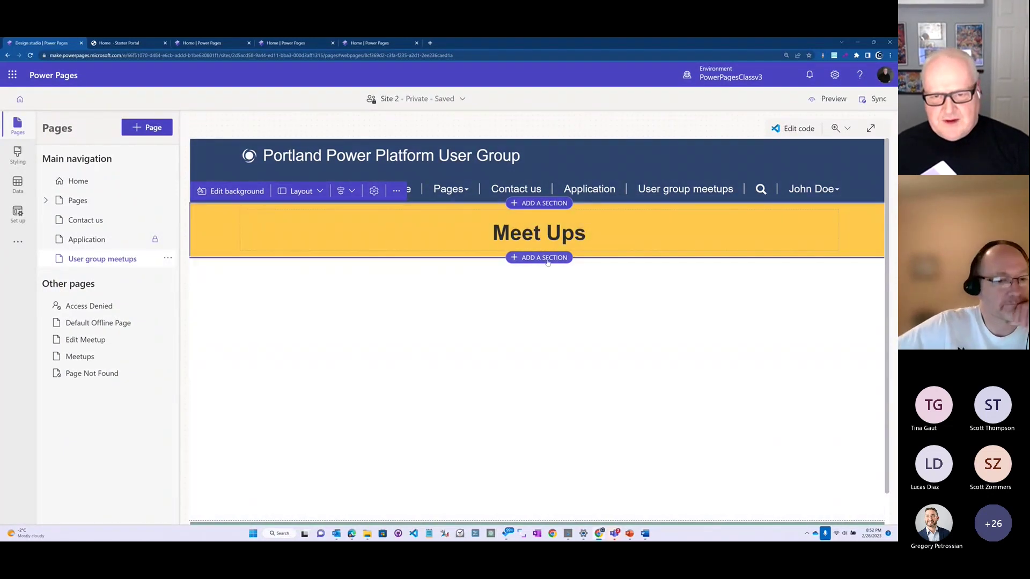
Add a spacer below the Meet Ups section, followed by a one-column section
{"action": "left_click", "coordinate": [546, 259]}
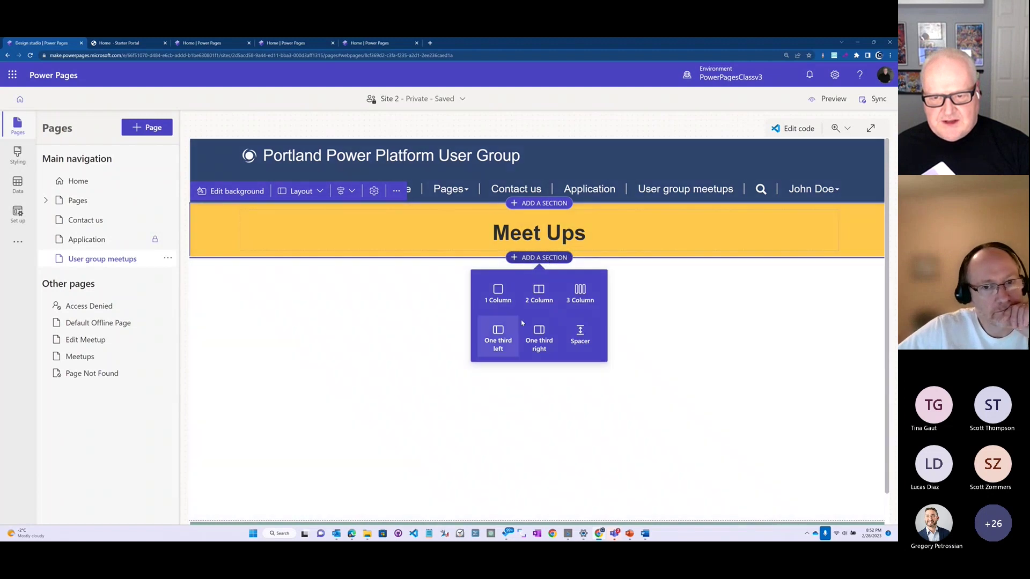
{"action": "left_click", "coordinate": [580, 335]}
{"action": "left_click", "coordinate": [532, 271]}
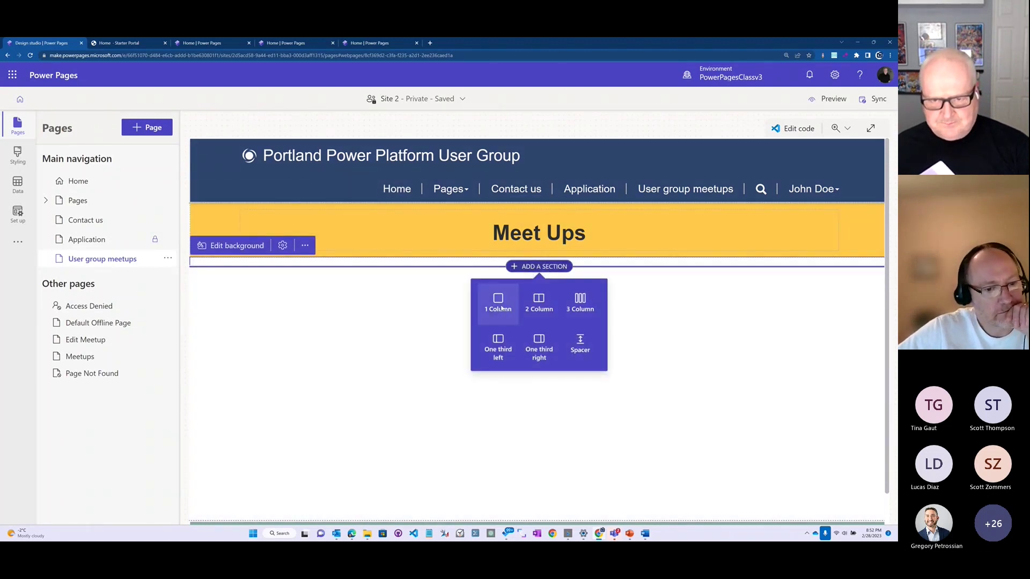
{"action": "left_click", "coordinate": [501, 306]}
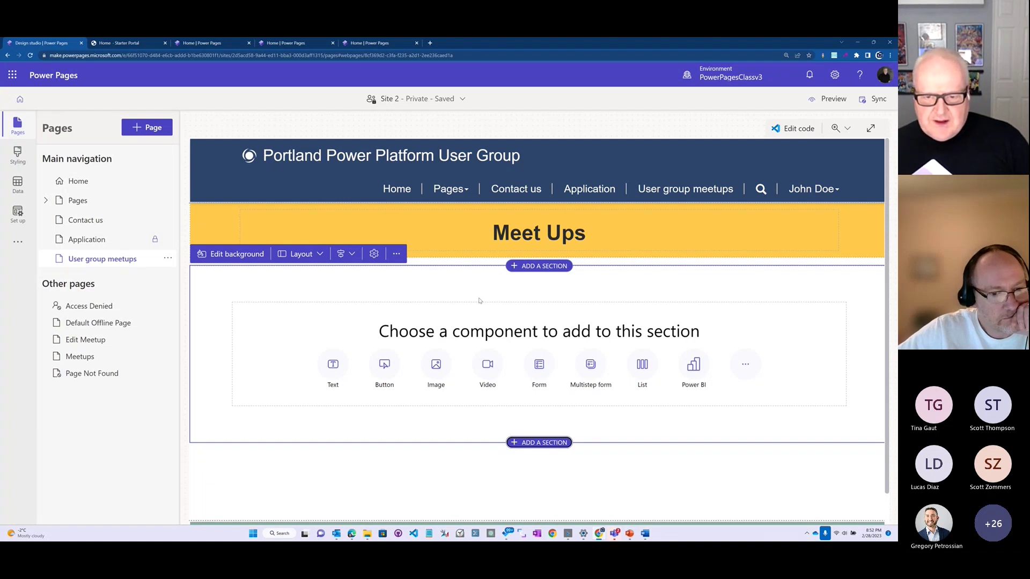
Start a new list in the one-column section, based on the Meetup (pp_meetup) table with the Upcoming Meetups and Past Meetups views
{"action": "left_click", "coordinate": [644, 366]}
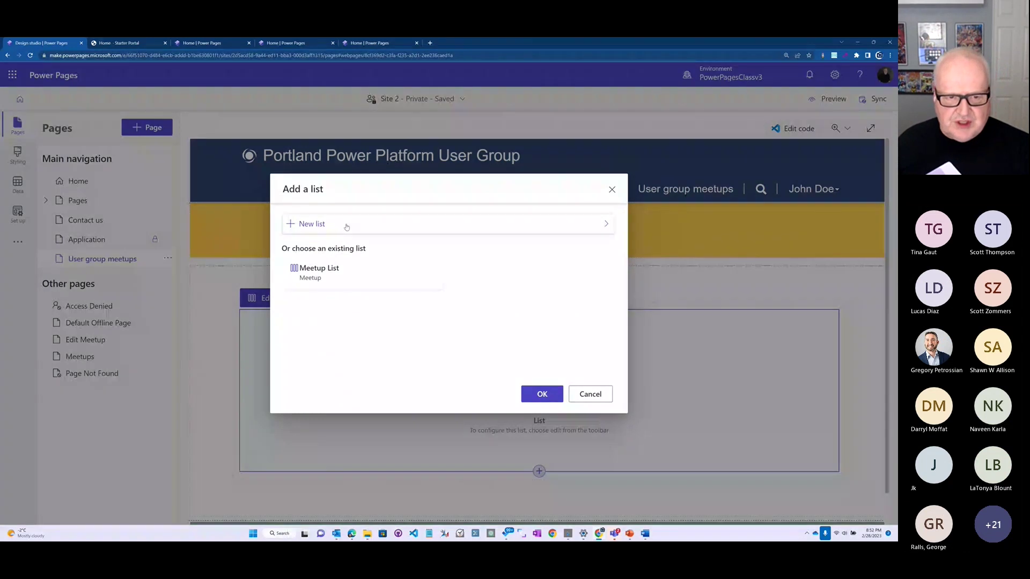
{"action": "left_click", "coordinate": [330, 285]}
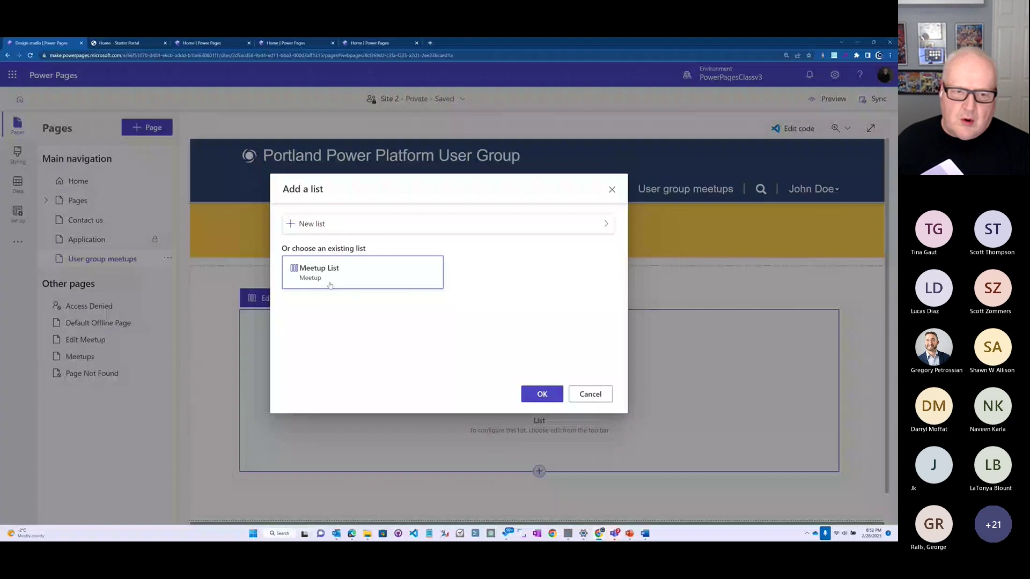
{"action": "left_click", "coordinate": [317, 224]}
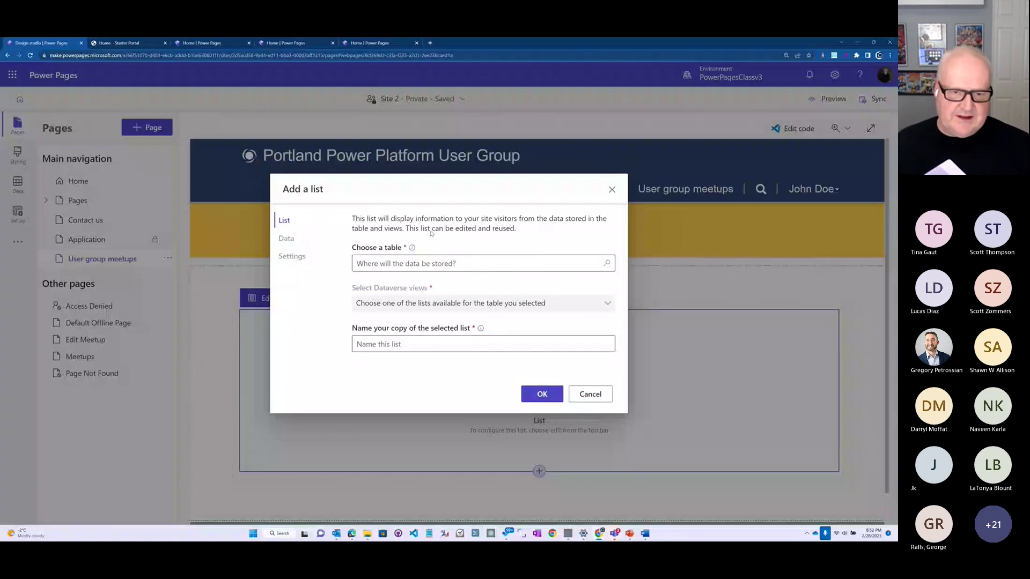
{"action": "left_click", "coordinate": [407, 264]}
{"action": "type", "text": "mee"}
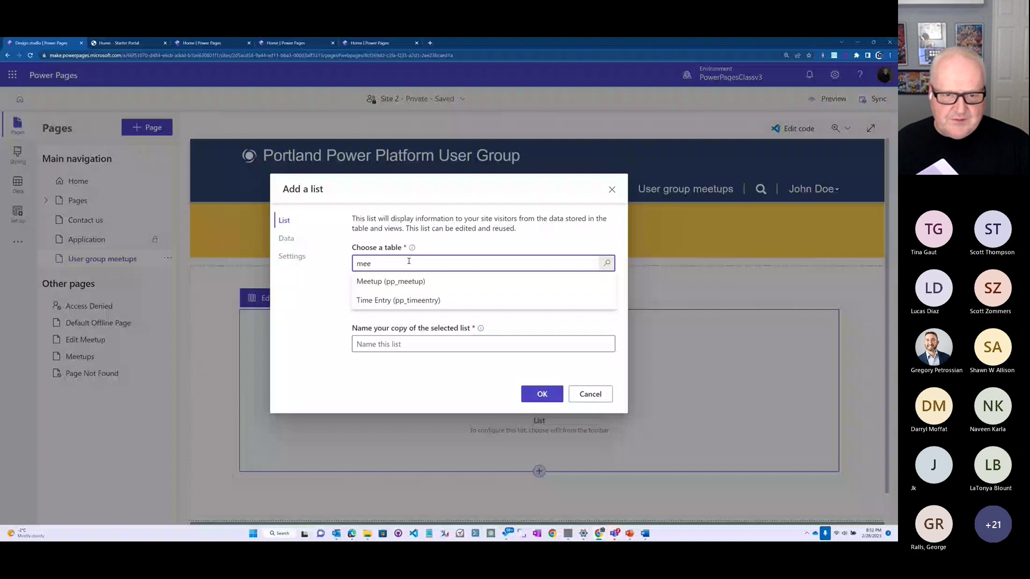
{"action": "key", "text": "Return"}
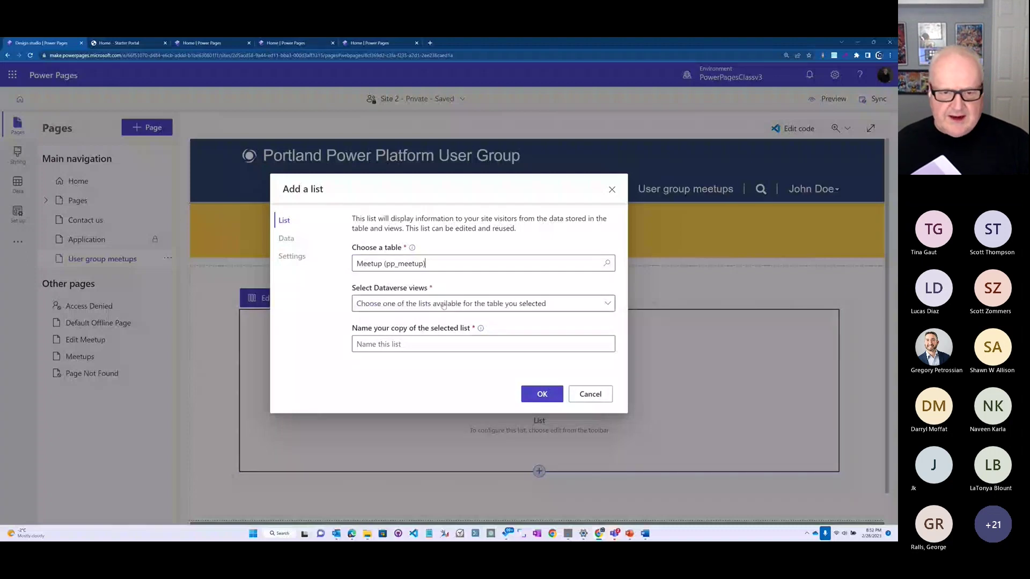
{"action": "left_click", "coordinate": [444, 306]}
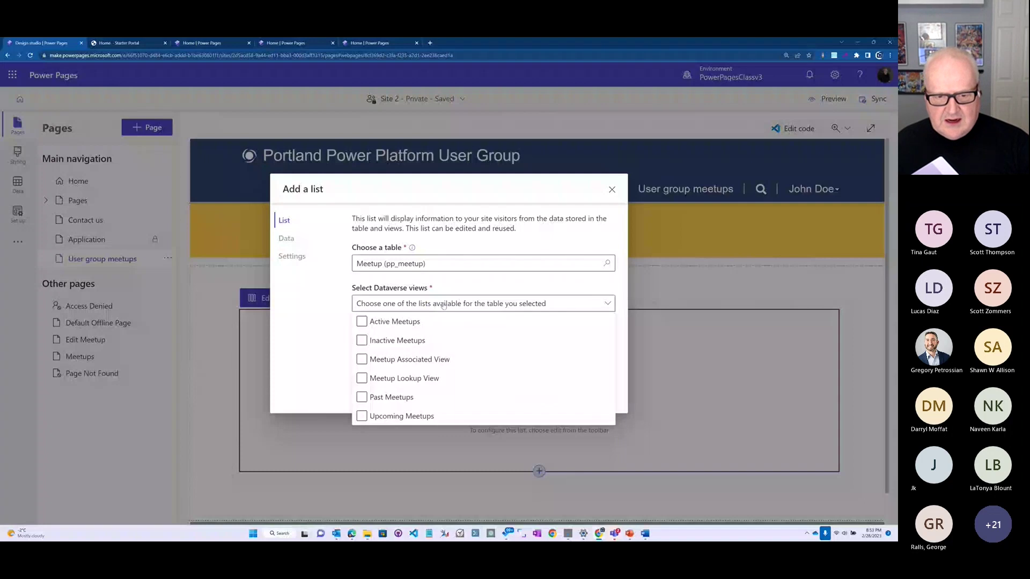
{"action": "left_click", "coordinate": [362, 416]}
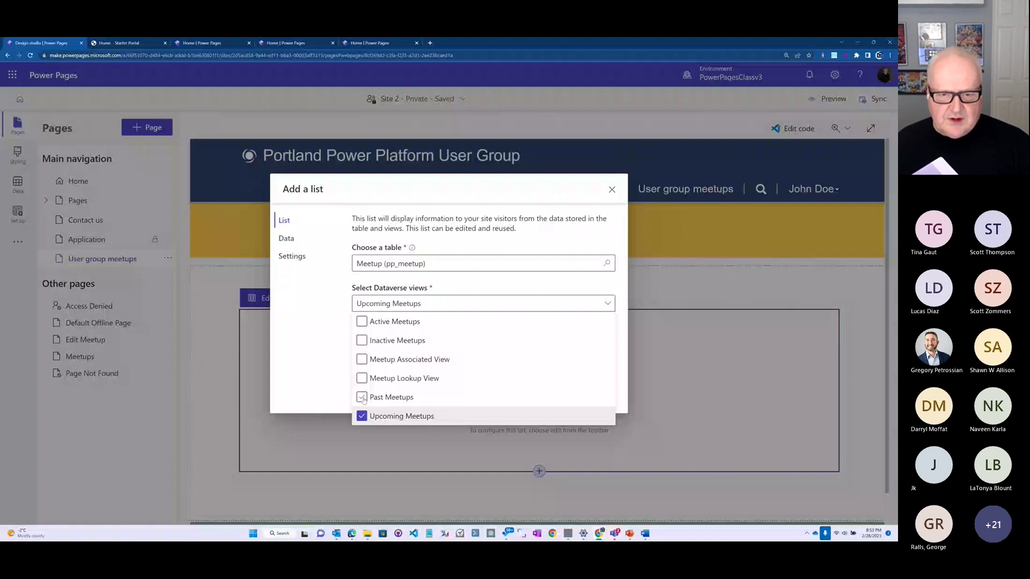
{"action": "left_click", "coordinate": [362, 398]}
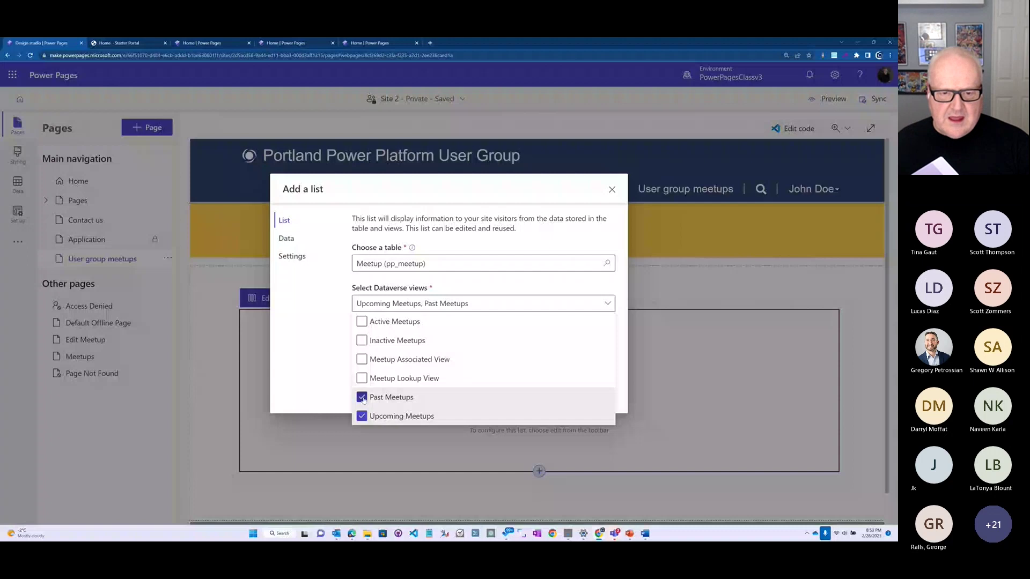
{"action": "key", "text": "Escape"}
Name the new list Meetups List
{"action": "left_click_drag", "start_coordinate": [472, 346], "coordinate": [456, 345]}
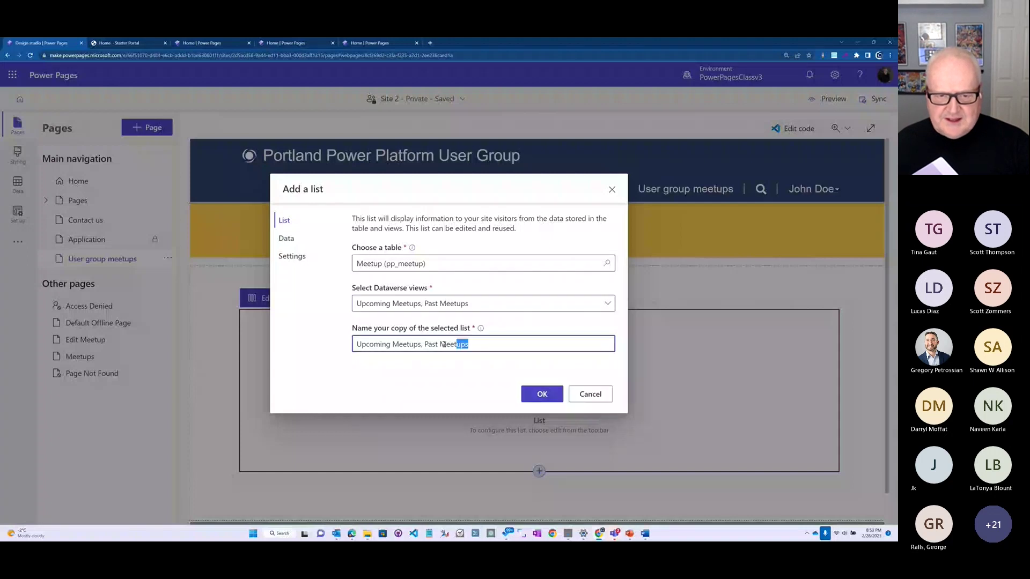
{"action": "key", "text": "ctrl+a"}
{"action": "type", "text": "M"}
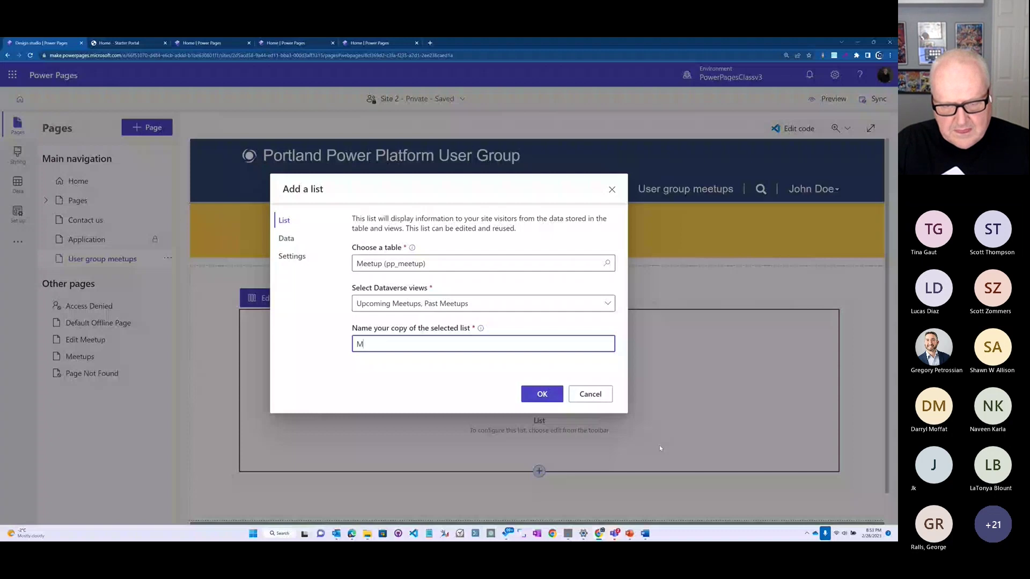
{"action": "type", "text": "eetups List"}
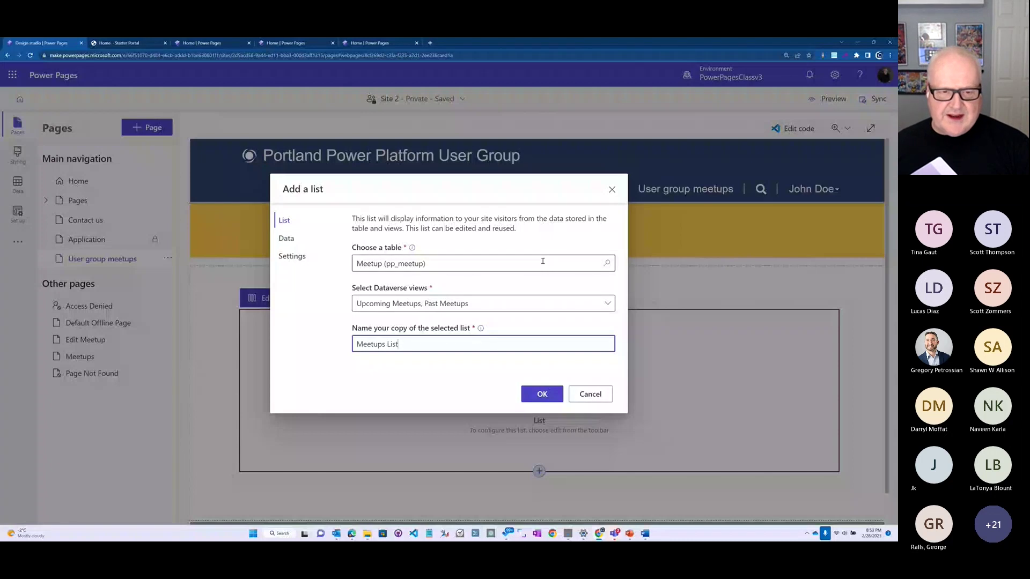
Review the list's data options, enable search in the list, and add it to the page
{"action": "left_click", "coordinate": [288, 241]}
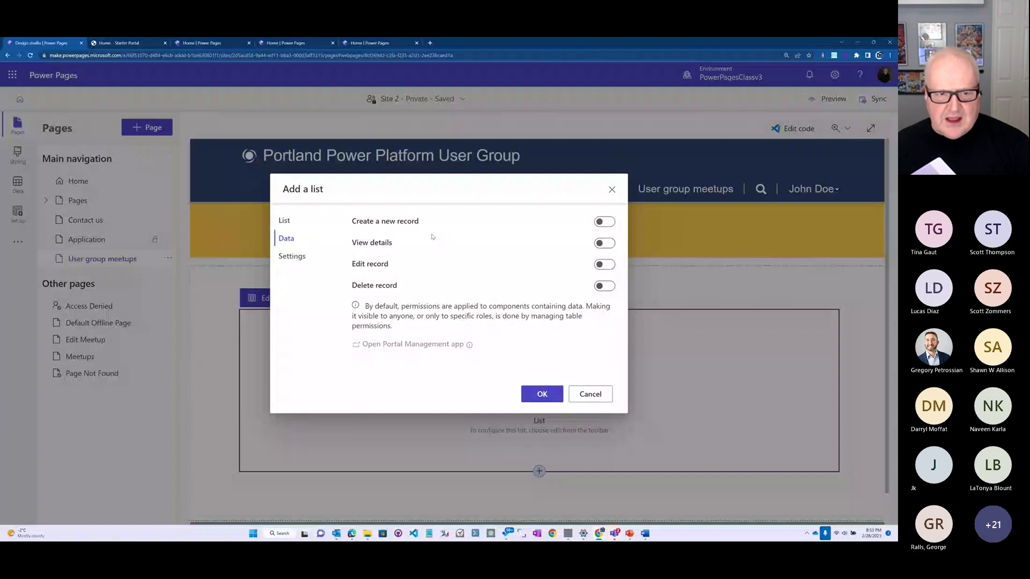
{"action": "left_click", "coordinate": [292, 256]}
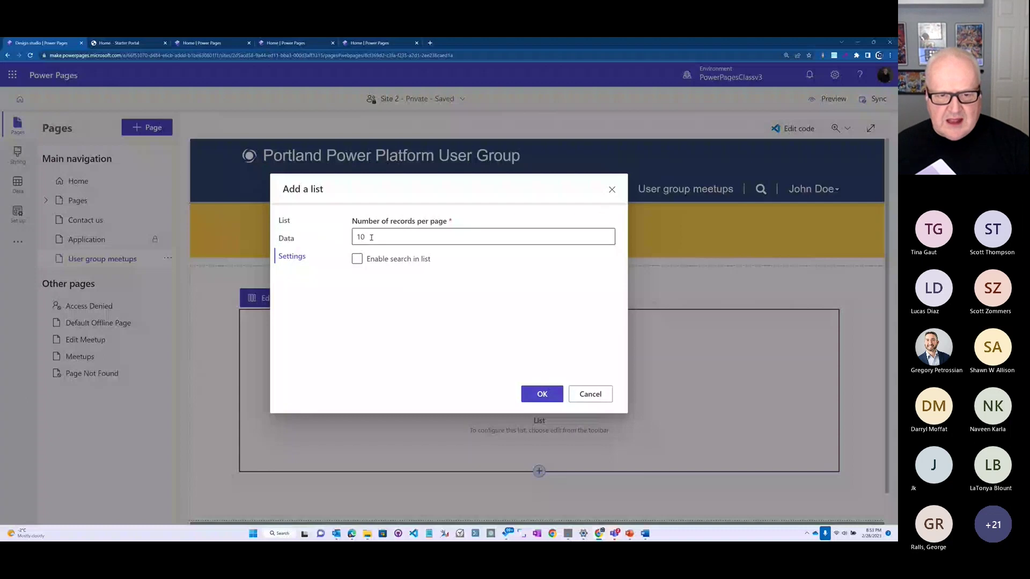
{"action": "left_click", "coordinate": [358, 260]}
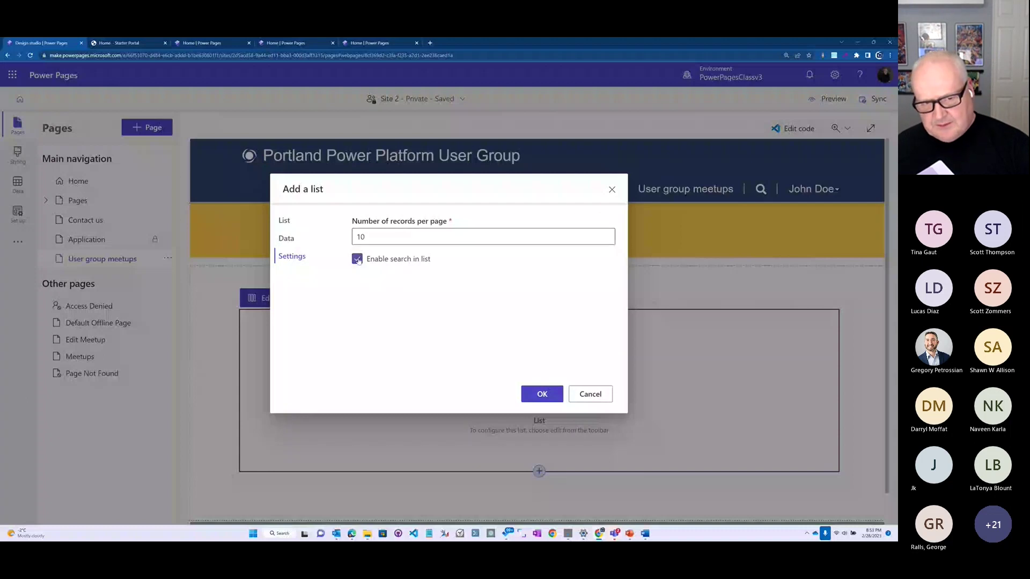
{"action": "key", "text": "Return"}
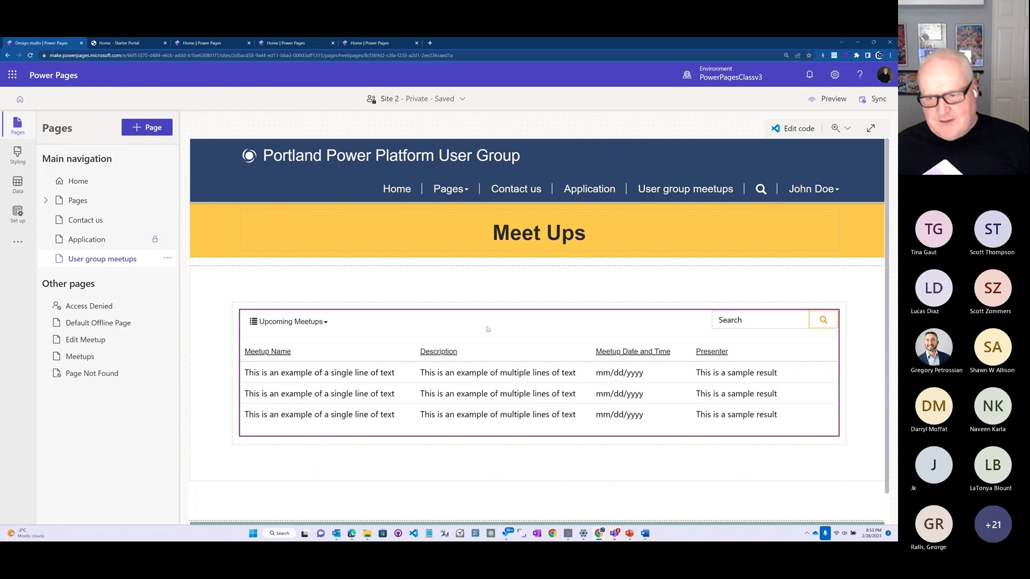
Review the Meetups List's "Authenticated users only" table permission and its available roles, then save it with Read access for Authenticated Users
{"action": "left_click", "coordinate": [472, 320]}
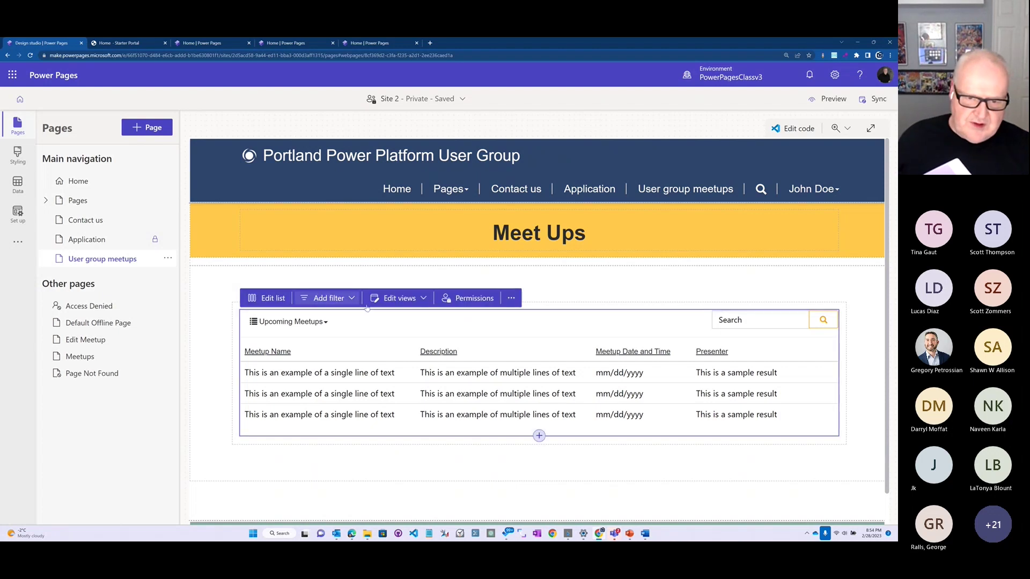
{"action": "left_click", "coordinate": [478, 299]}
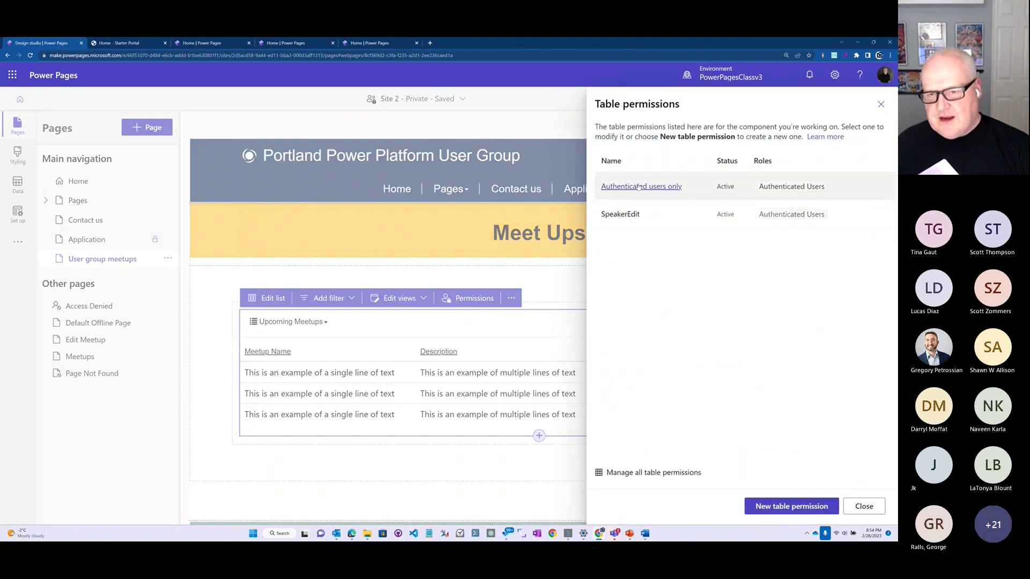
{"action": "left_click", "coordinate": [662, 188]}
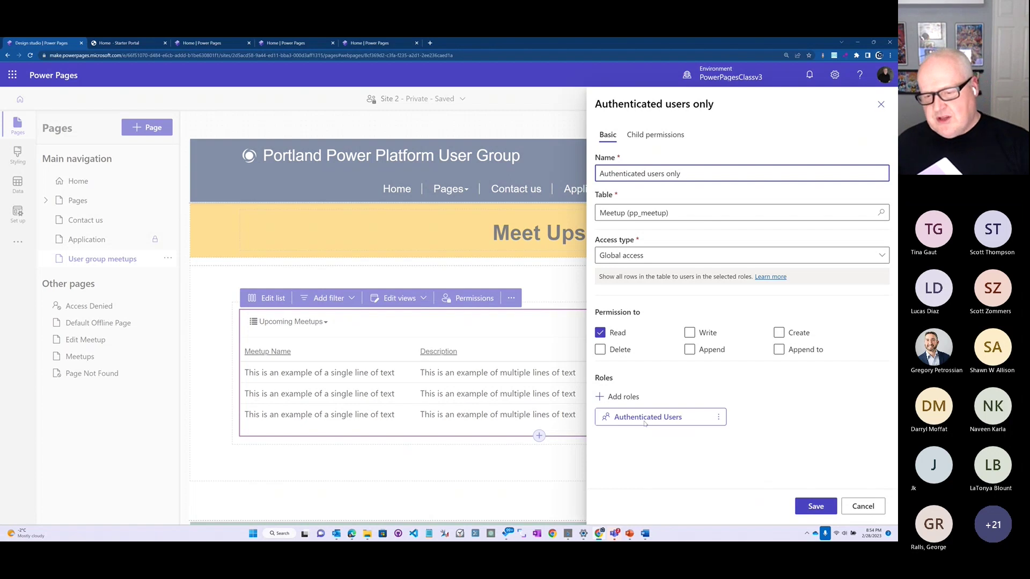
{"action": "left_click", "coordinate": [626, 397]}
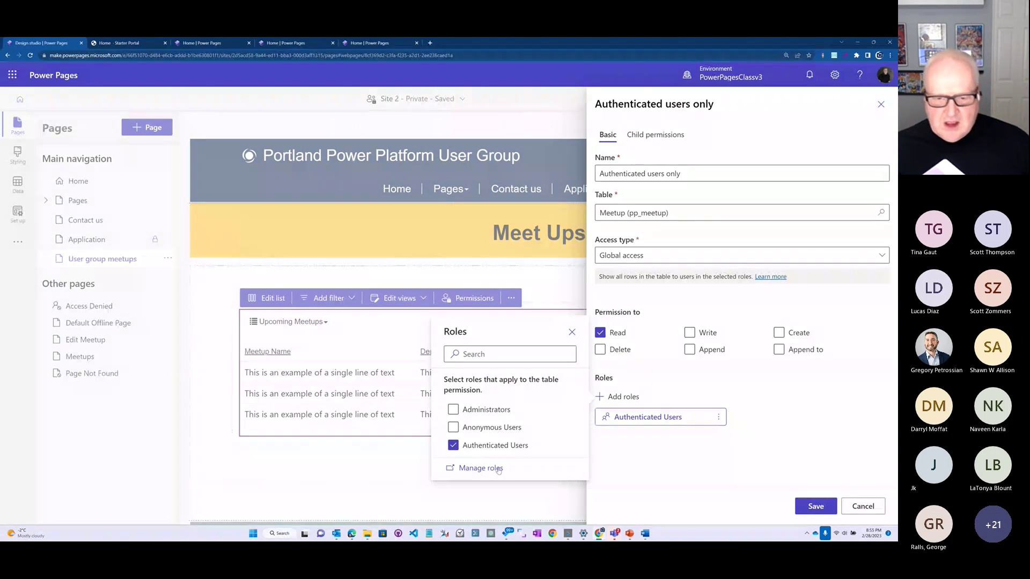
{"action": "left_click", "coordinate": [639, 443]}
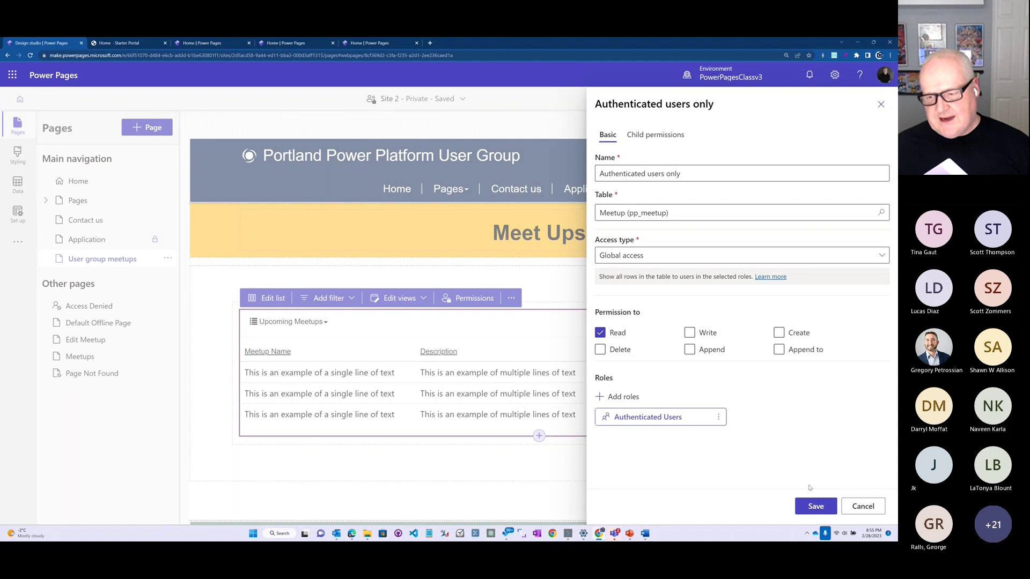
{"action": "left_click", "coordinate": [815, 507]}
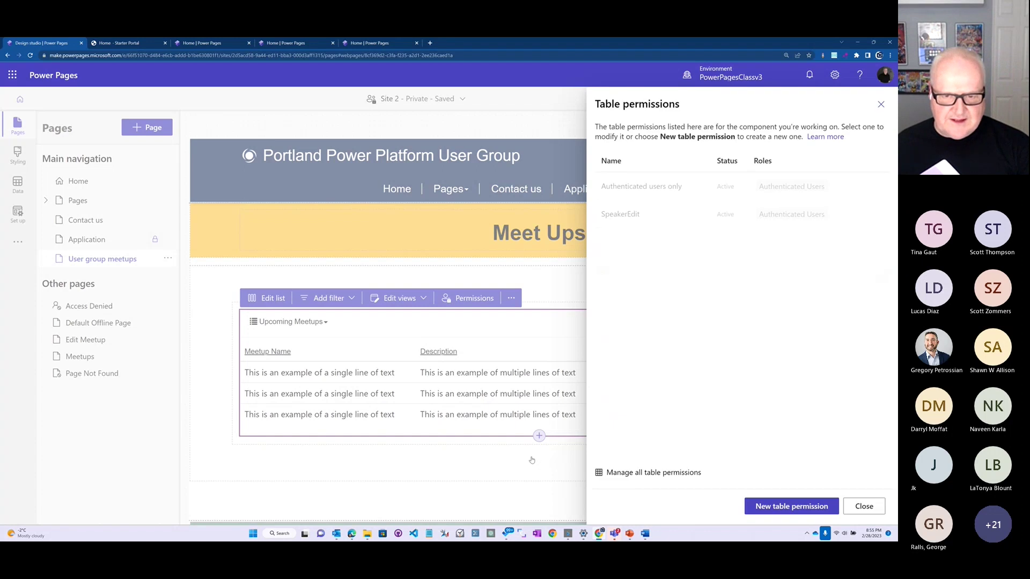
{"action": "left_click", "coordinate": [862, 506]}
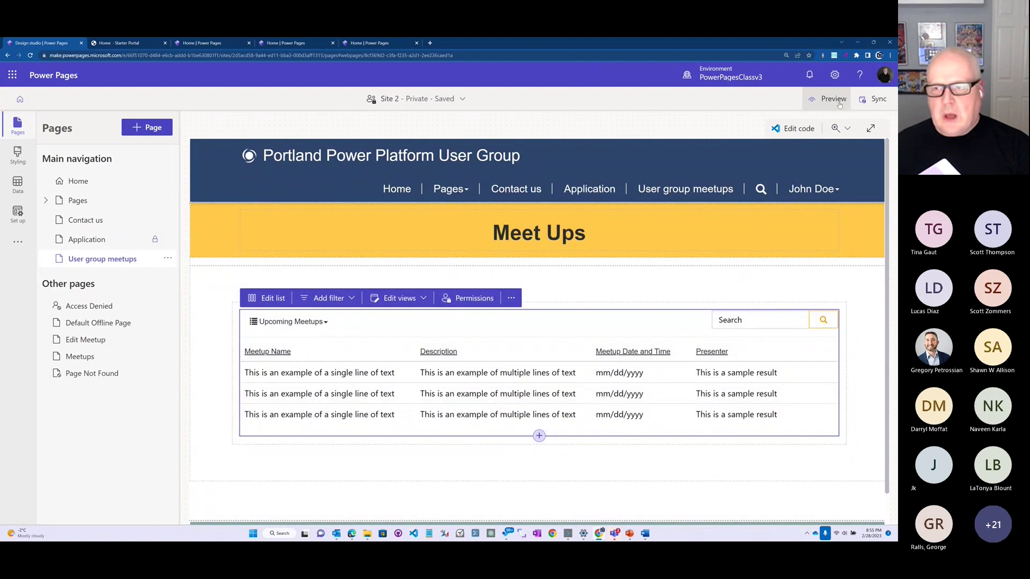
Preview the User group meetups page at desktop size as a visitor who is not signed in
{"action": "left_click", "coordinate": [835, 100]}
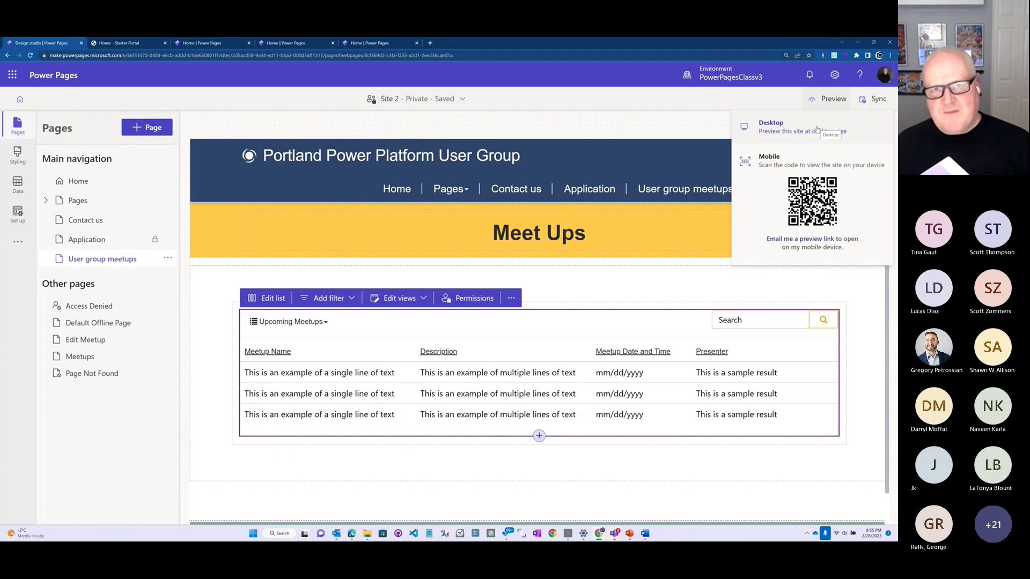
{"action": "left_click", "coordinate": [806, 129]}
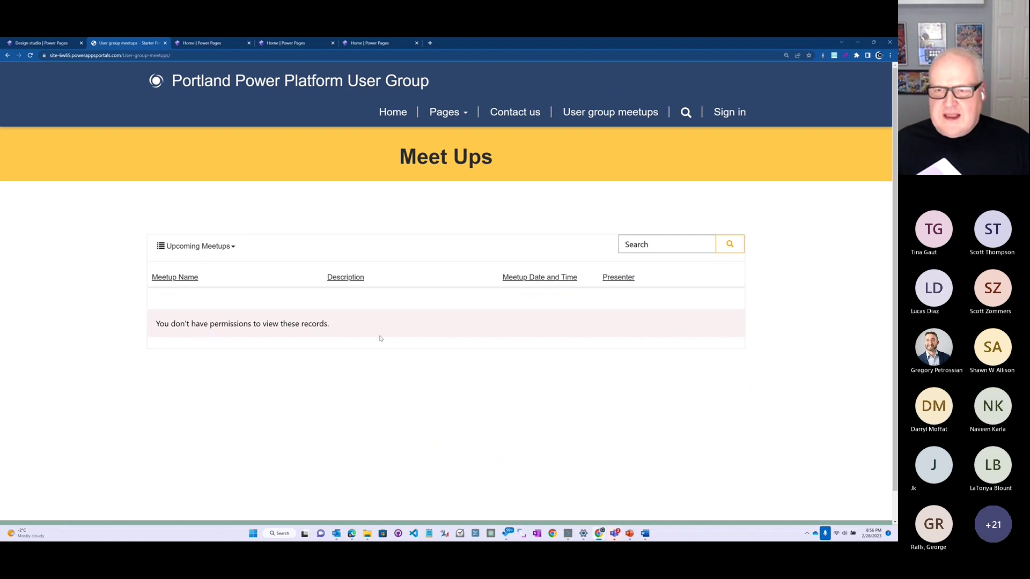
{"action": "right_click", "coordinate": [746, 120]}
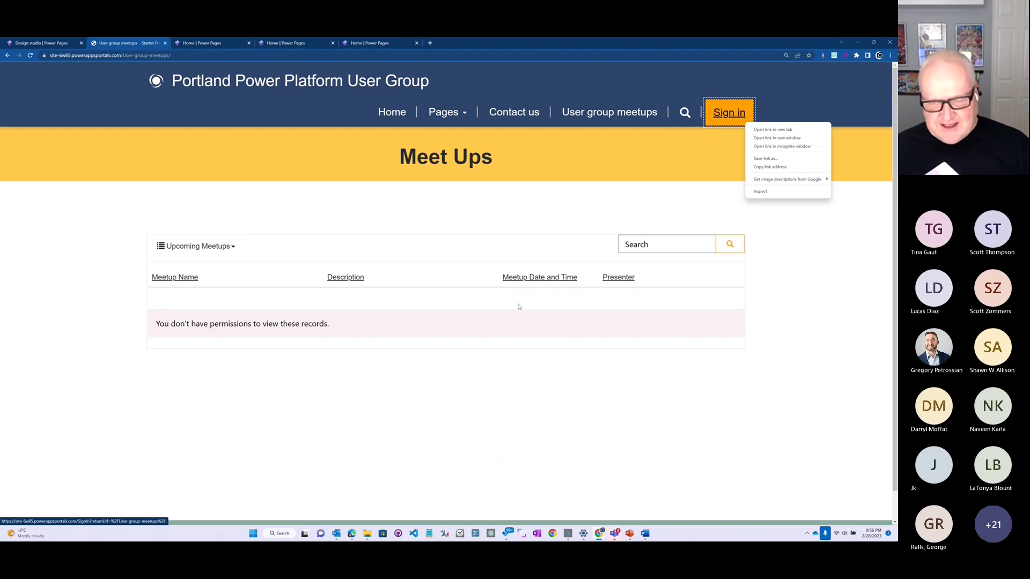
{"action": "left_click", "coordinate": [783, 302]}
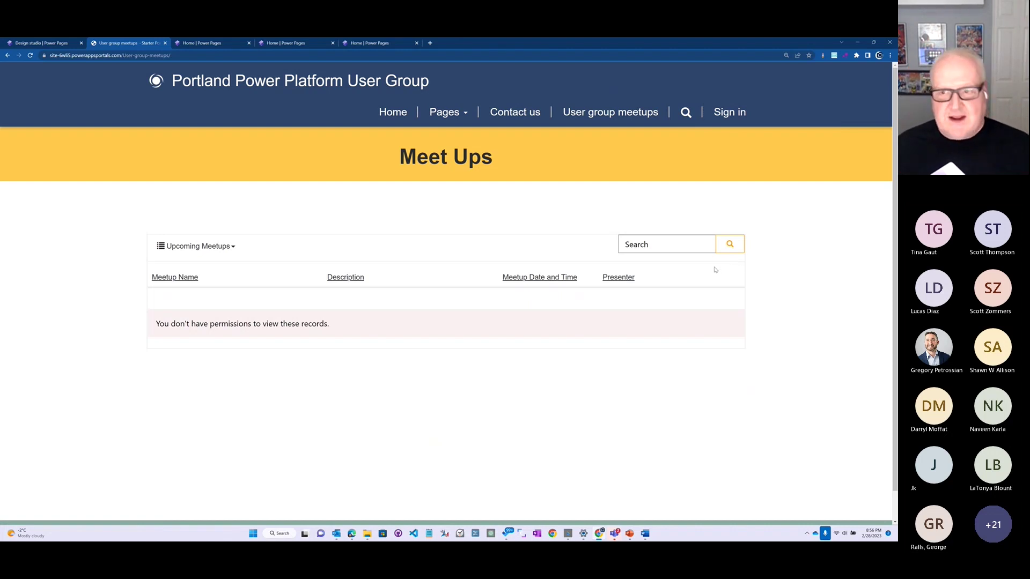
Review the previewed site's sign-in, registration and invitation redemption pages
{"action": "left_click", "coordinate": [730, 113]}
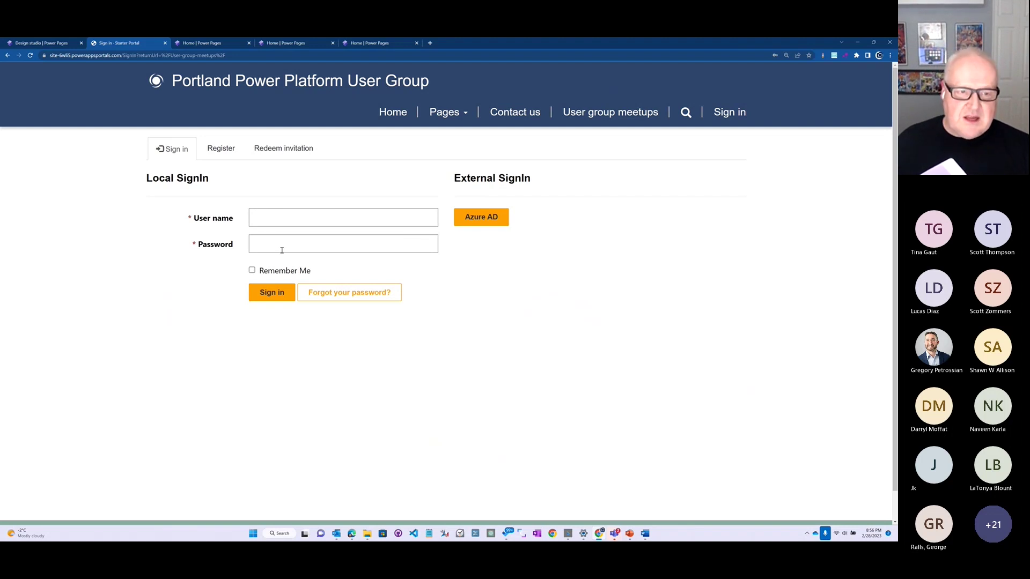
{"action": "left_click", "coordinate": [224, 153]}
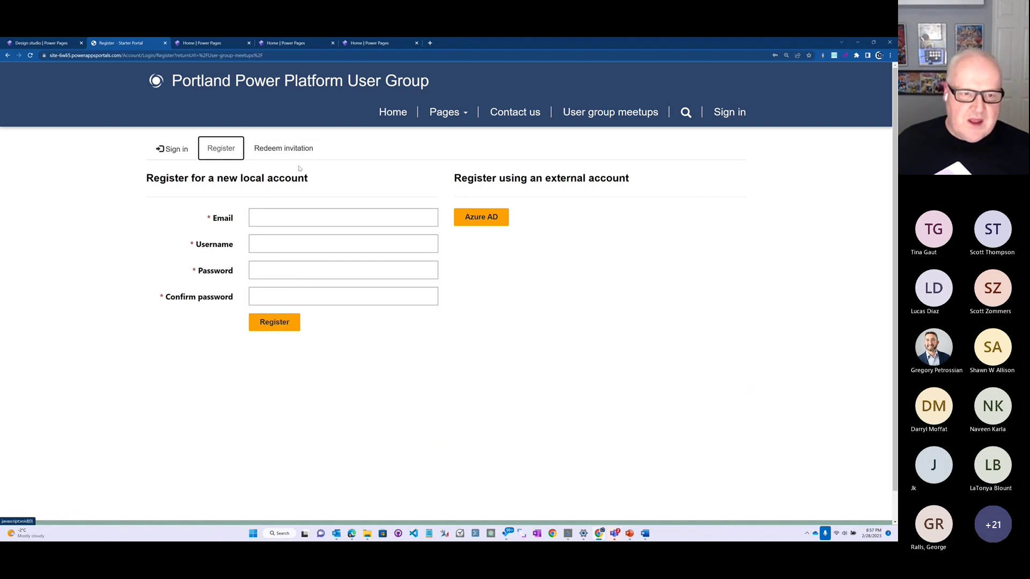
{"action": "left_click", "coordinate": [291, 151]}
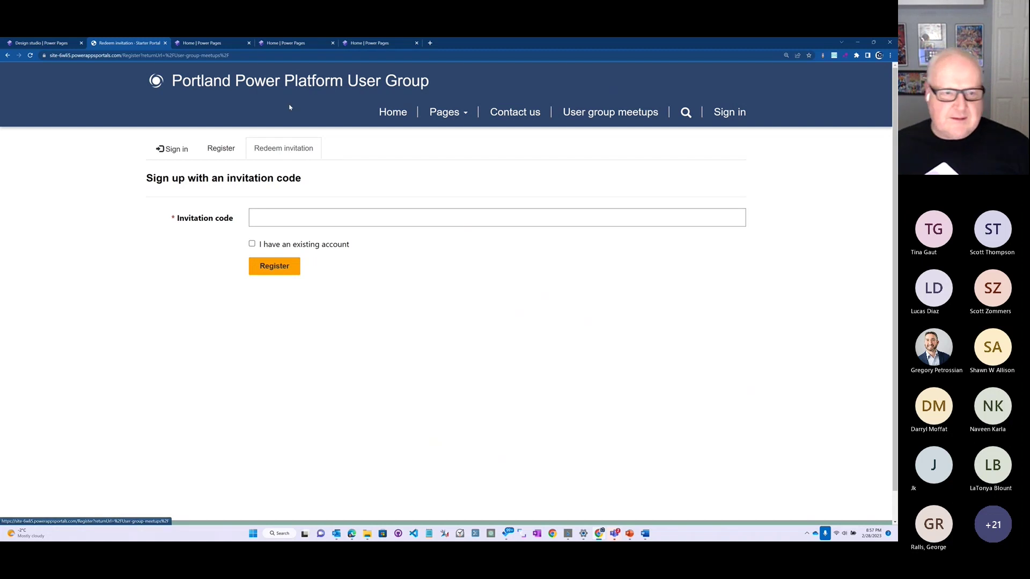
Return to the design studio, open Portal Management for Site 2, and enlarge its display
{"action": "left_click", "coordinate": [57, 45]}
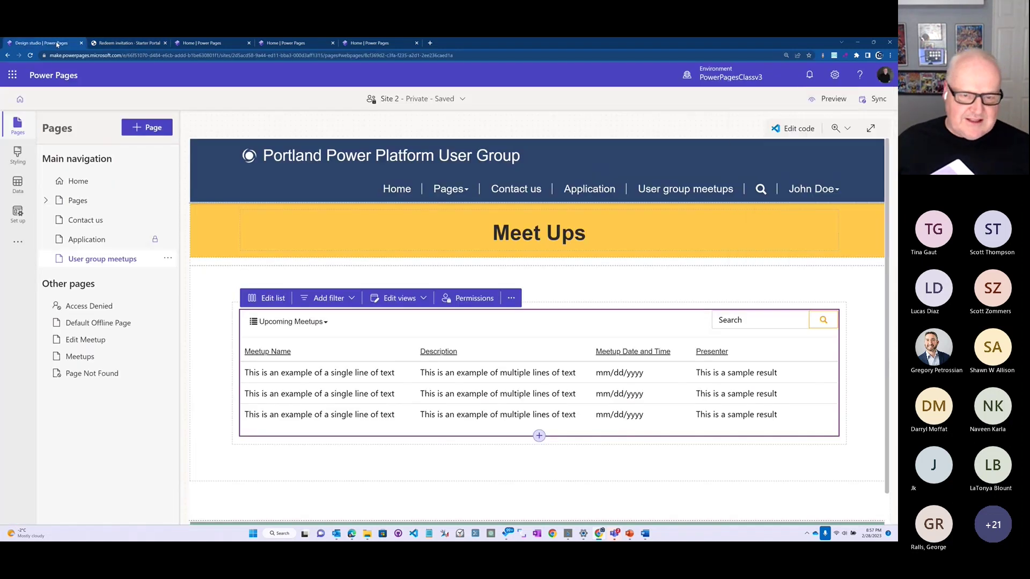
{"action": "left_click", "coordinate": [17, 244]}
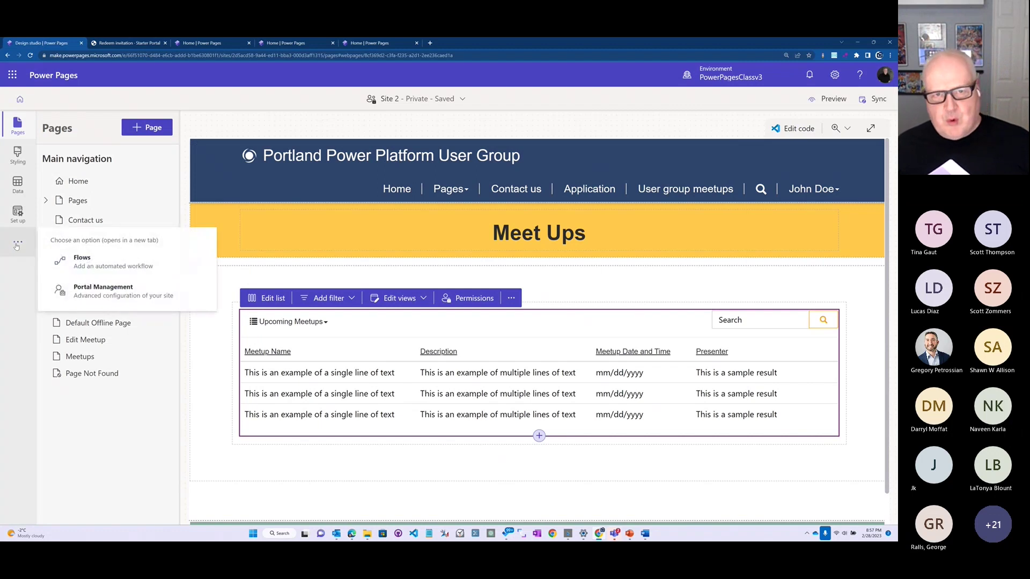
{"action": "left_click", "coordinate": [135, 296]}
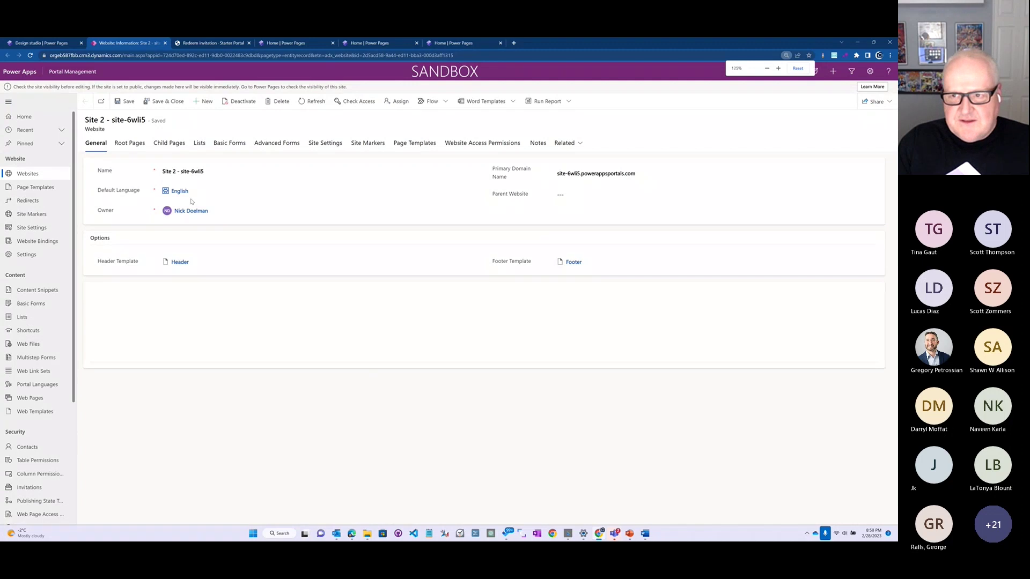
{"action": "key", "text": "ctrl+plus"}
{"action": "key", "text": "ctrl+plus"}
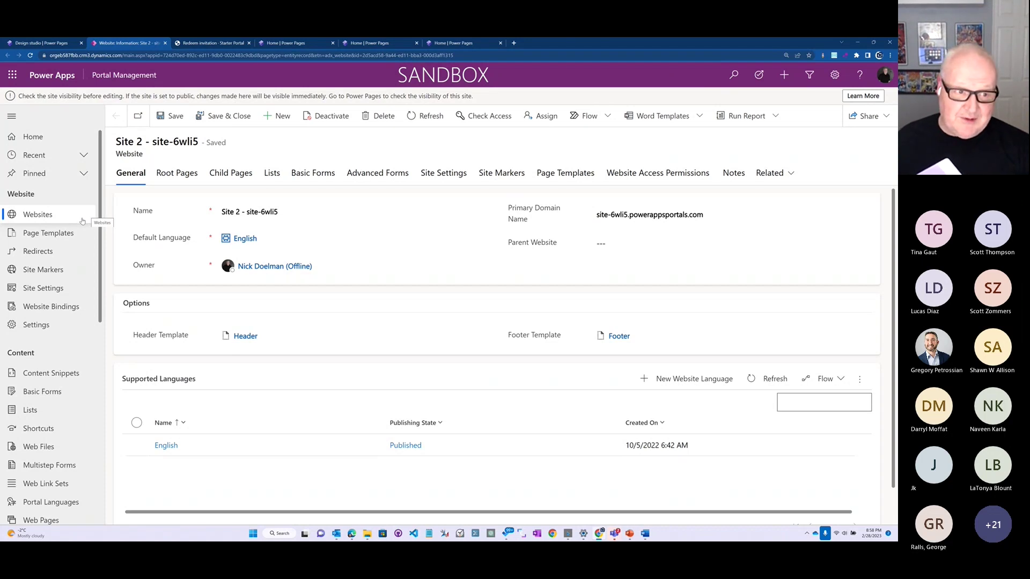
Open the record of the sample contact at Fabrikam, Inc. from the portal's security contacts
{"action": "scroll", "coordinate": [70, 241], "scroll_direction": "down", "scroll_amount": 2}
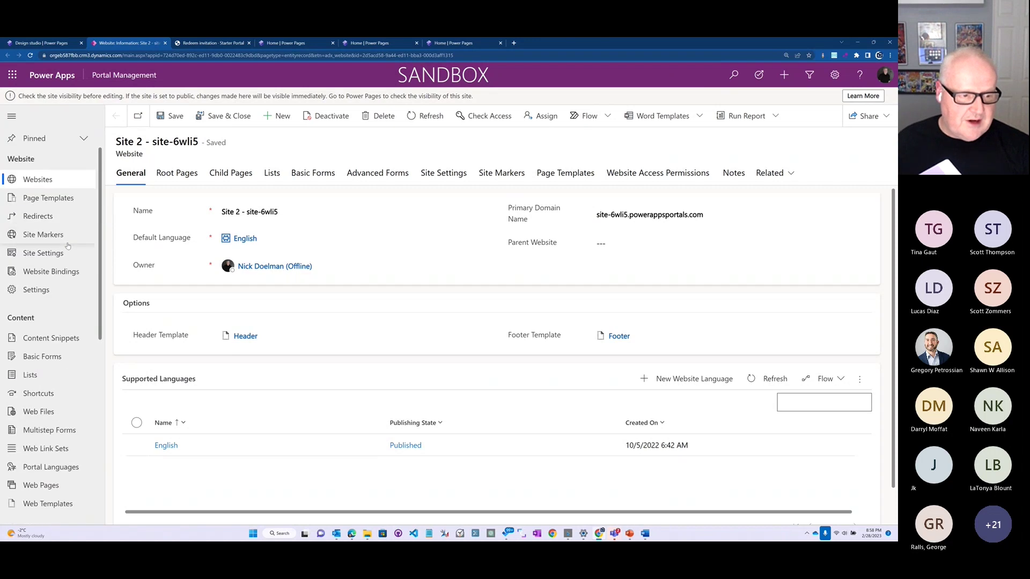
{"action": "scroll", "coordinate": [68, 246], "scroll_direction": "down", "scroll_amount": 4}
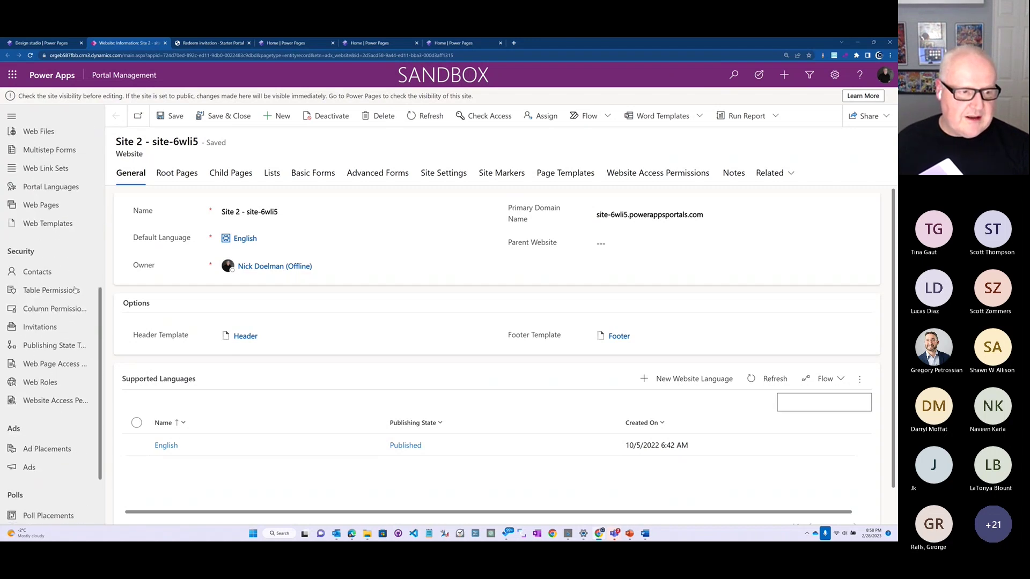
{"action": "left_click", "coordinate": [45, 274]}
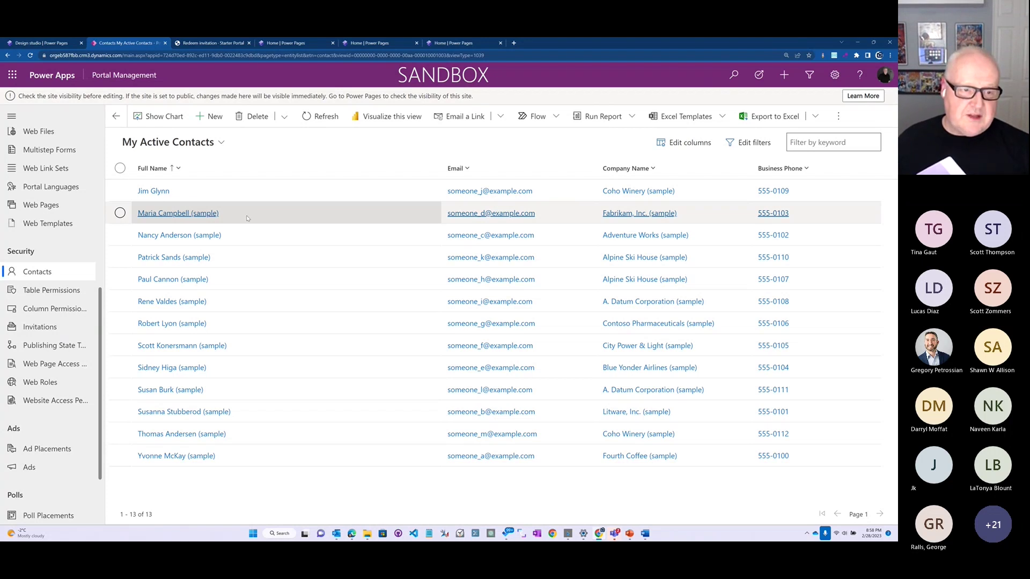
{"action": "left_click", "coordinate": [196, 217]}
{"action": "left_click", "coordinate": [185, 213]}
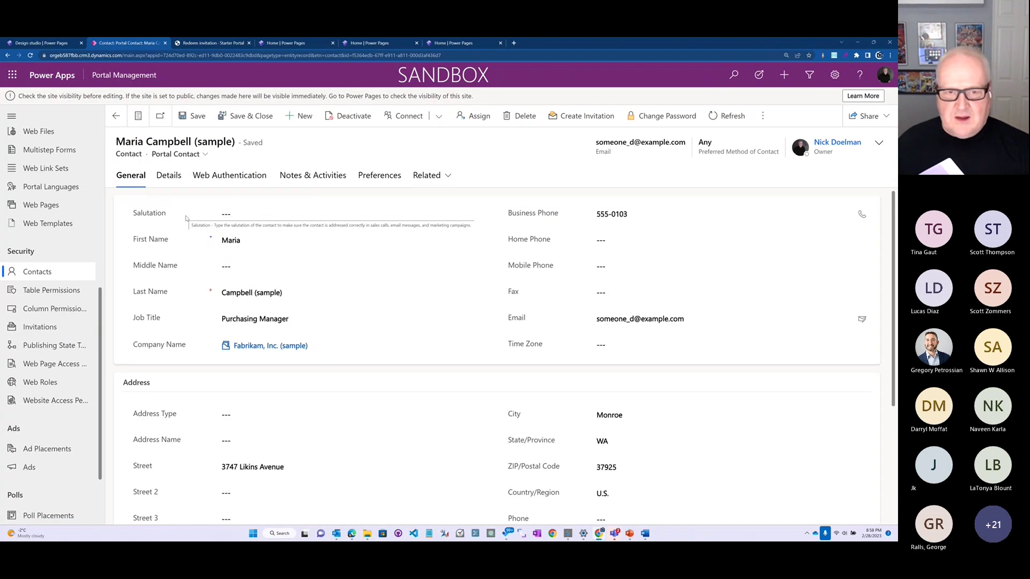
Create and save an invitation of type Single for this contact, and copy its invitation code
{"action": "left_click", "coordinate": [583, 117]}
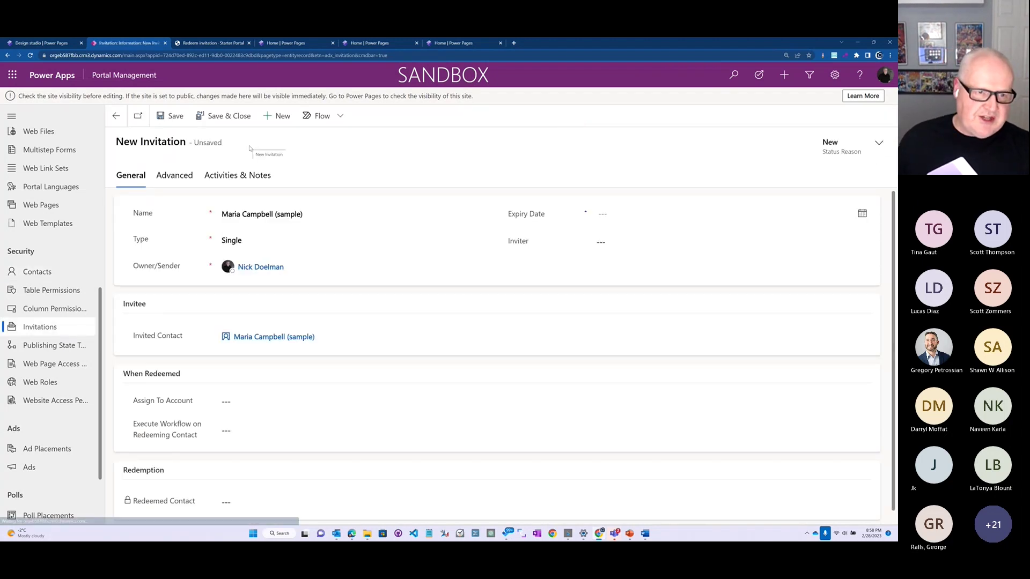
{"action": "left_click", "coordinate": [171, 117]}
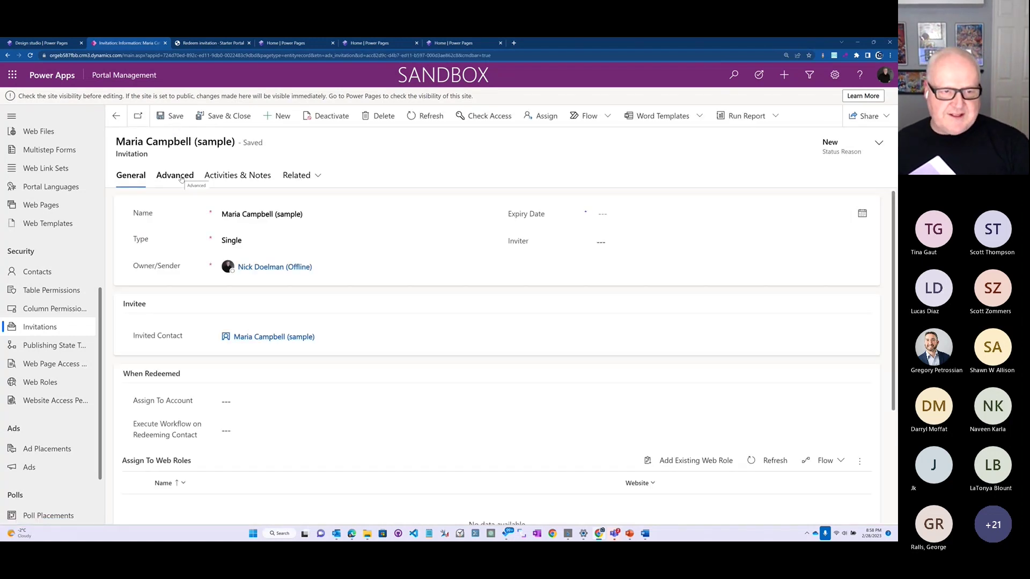
{"action": "left_click", "coordinate": [181, 177]}
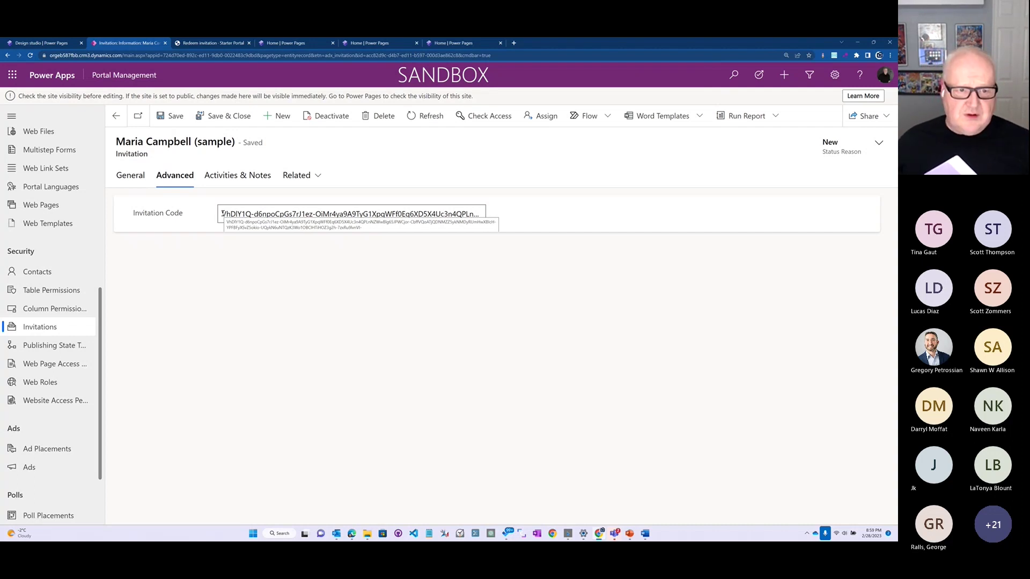
{"action": "left_click_drag", "start_coordinate": [222, 214], "coordinate": [498, 216]}
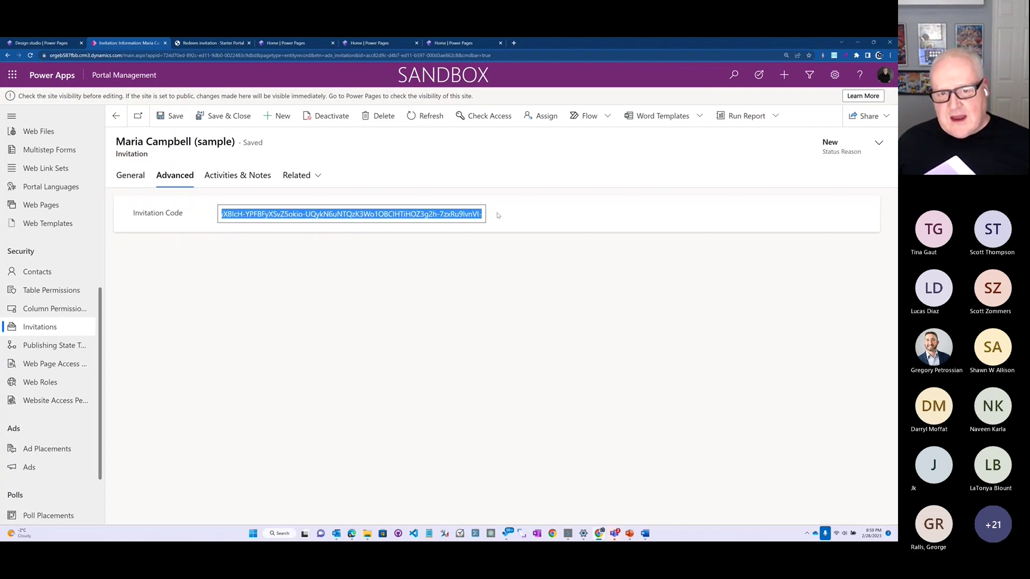
{"action": "right_click", "coordinate": [417, 217]}
{"action": "left_click", "coordinate": [451, 244]}
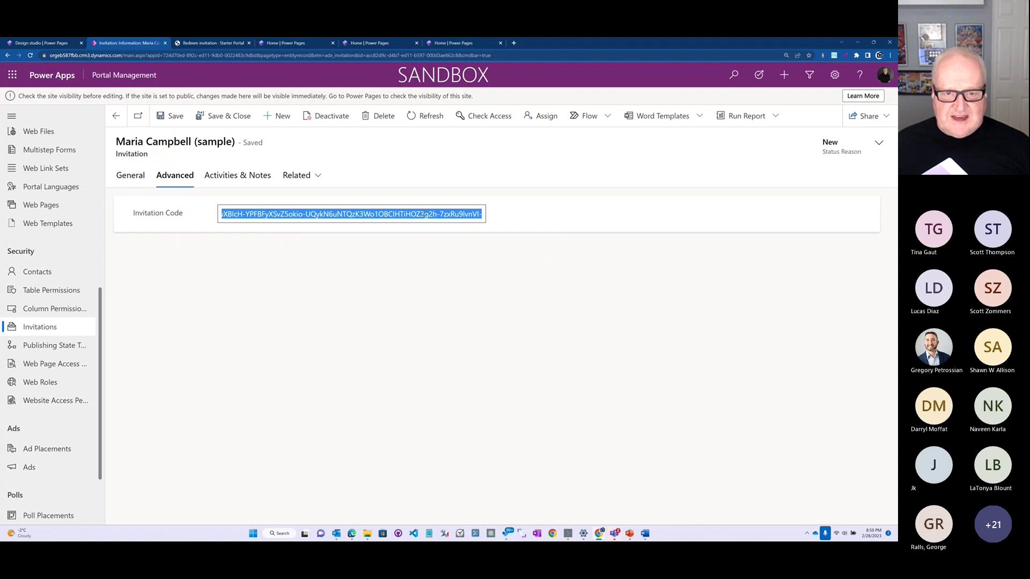
{"action": "right_click", "coordinate": [392, 213]}
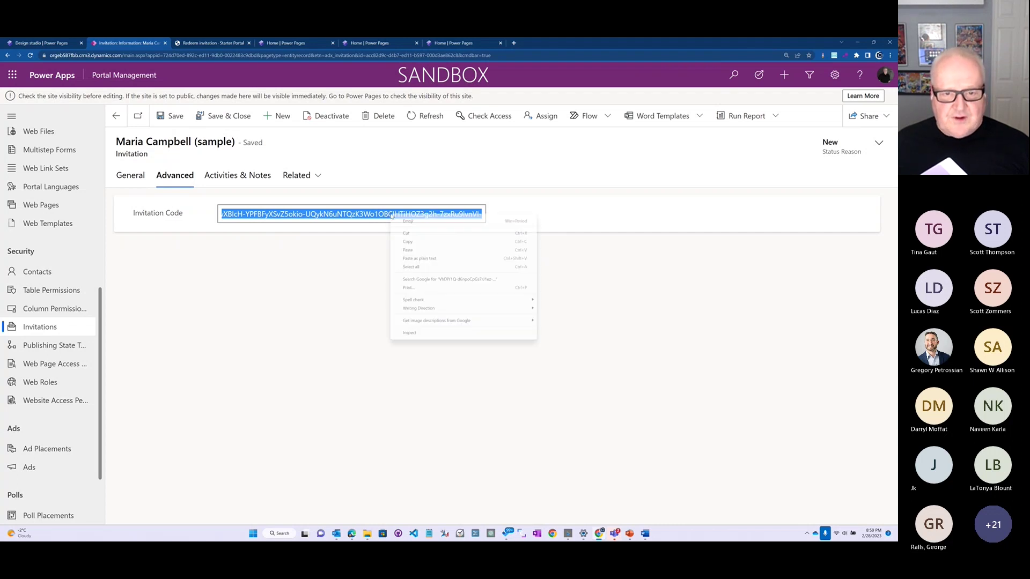
{"action": "left_click", "coordinate": [400, 237]}
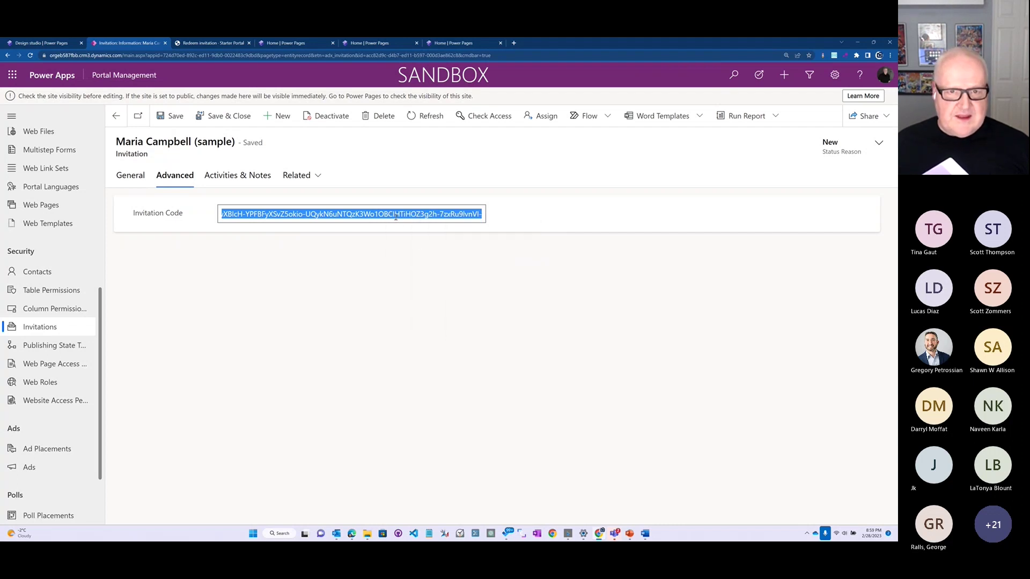
Paste the copied code into the Invitation code field on the site's redemption page and submit it for registration
{"action": "left_click", "coordinate": [456, 44]}
{"action": "left_click", "coordinate": [375, 43]}
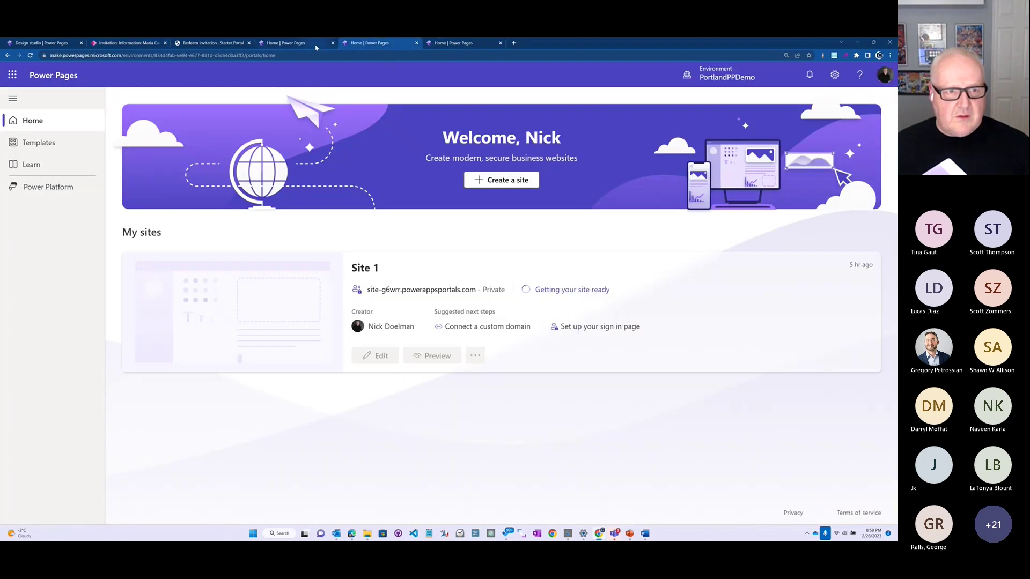
{"action": "left_click", "coordinate": [315, 48]}
{"action": "left_click", "coordinate": [232, 45]}
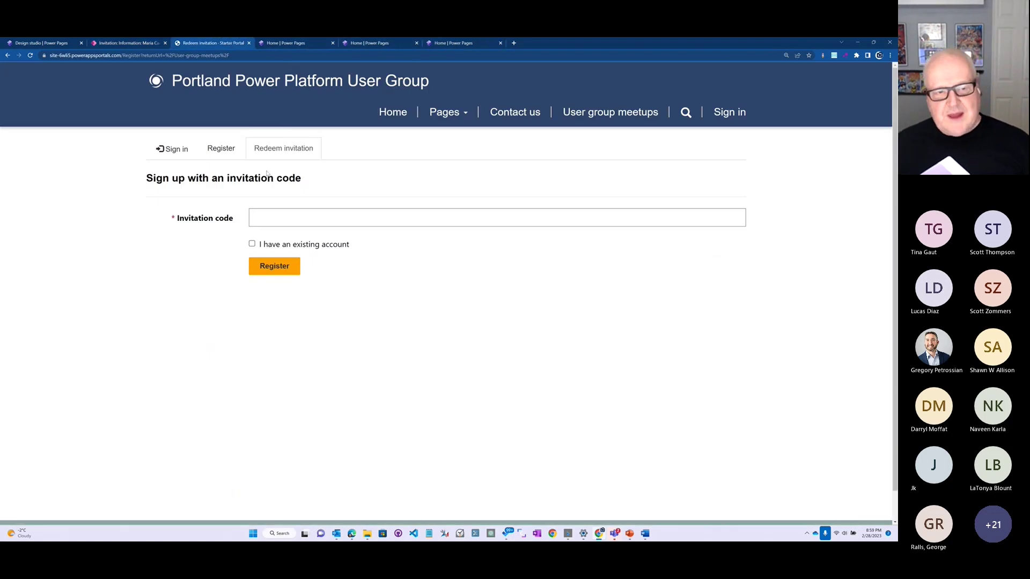
{"action": "left_click", "coordinate": [264, 218]}
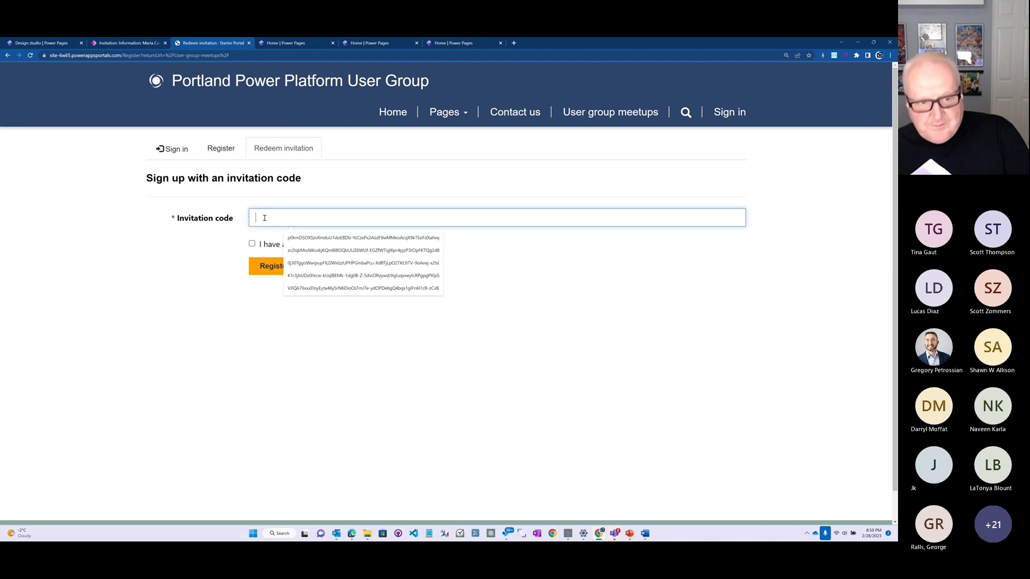
{"action": "key", "text": "ctrl+v"}
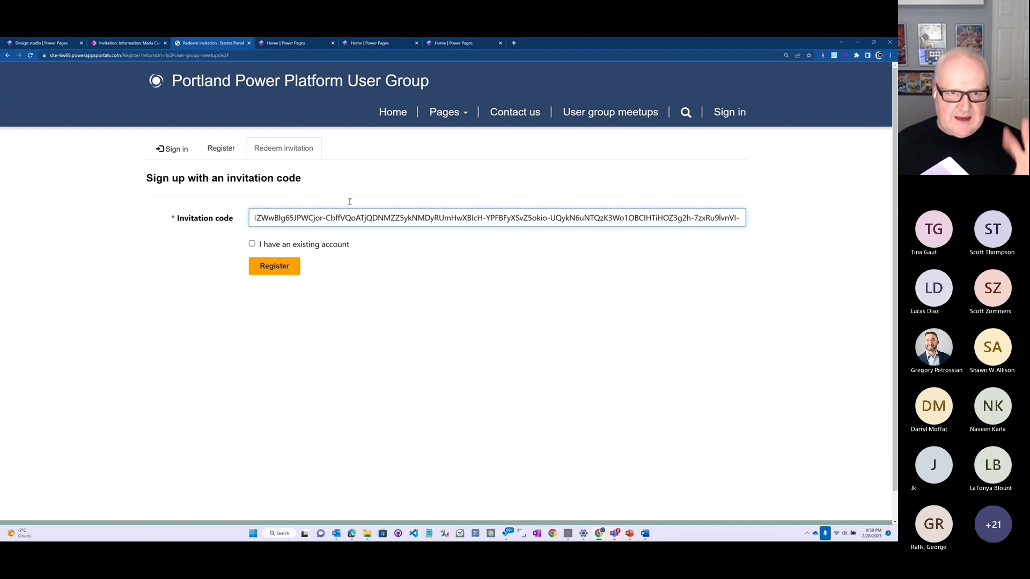
{"action": "left_click", "coordinate": [277, 267]}
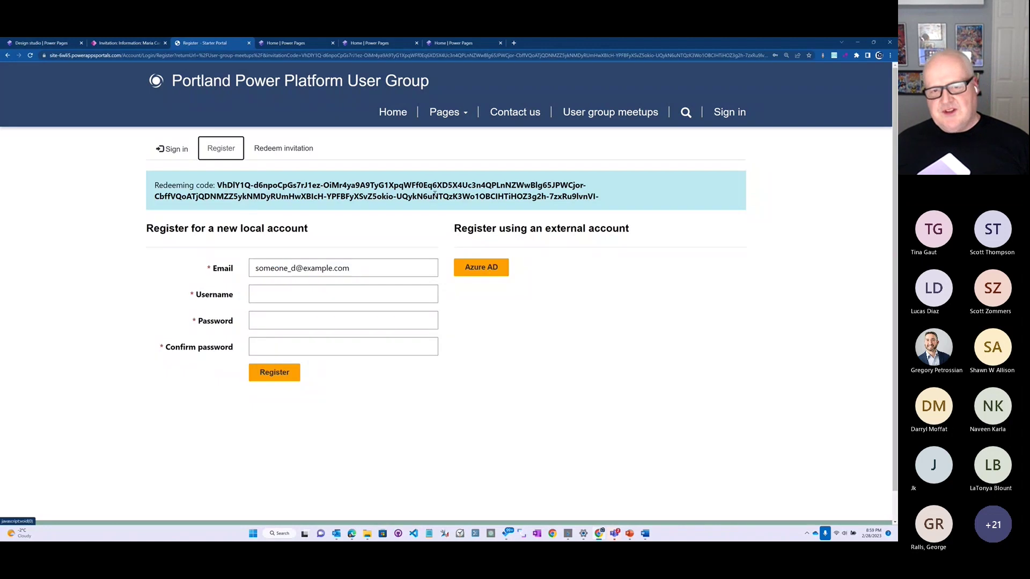
Register the invited contact's local account with a username, password and password confirmation, and save the credentials in the browser
{"action": "left_click", "coordinate": [271, 299]}
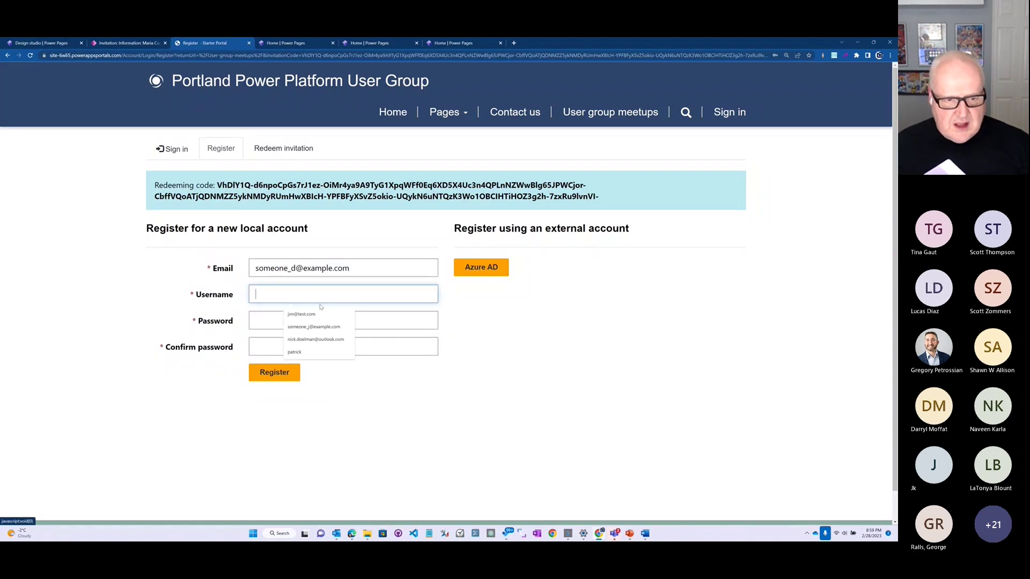
{"action": "type", "text": "maria"}
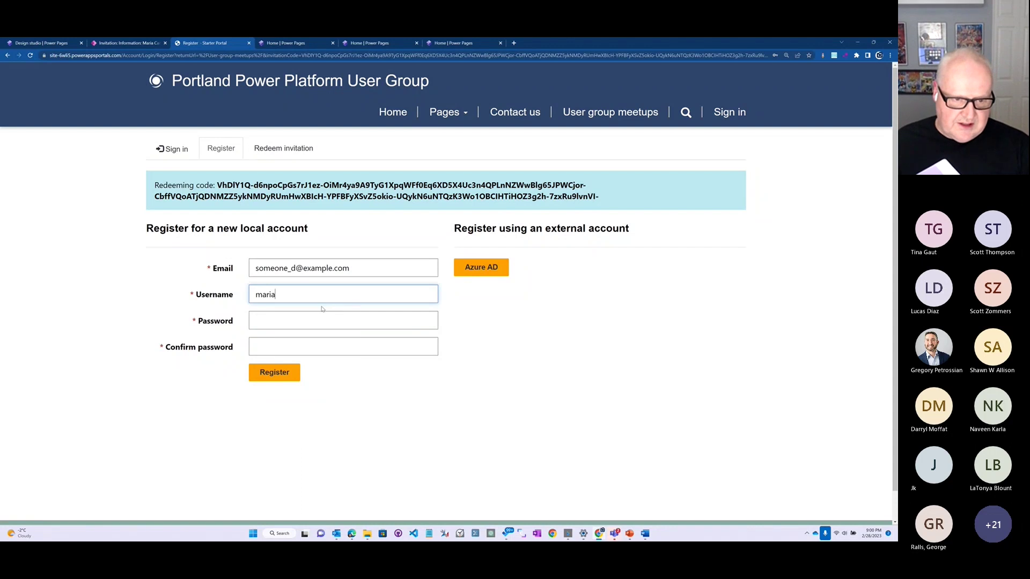
{"action": "left_click", "coordinate": [289, 324]}
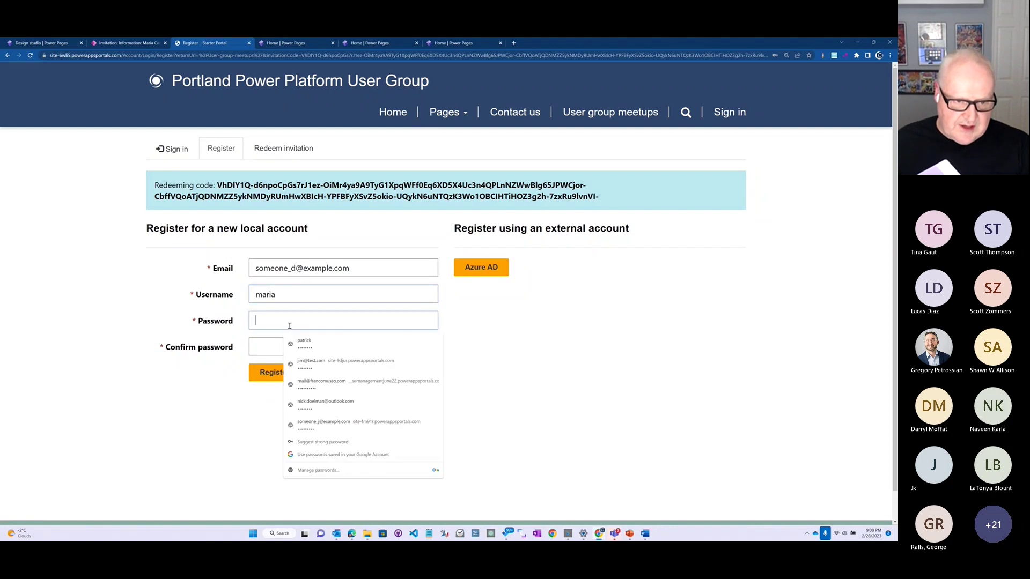
{"action": "type", "text": "•••••••"}
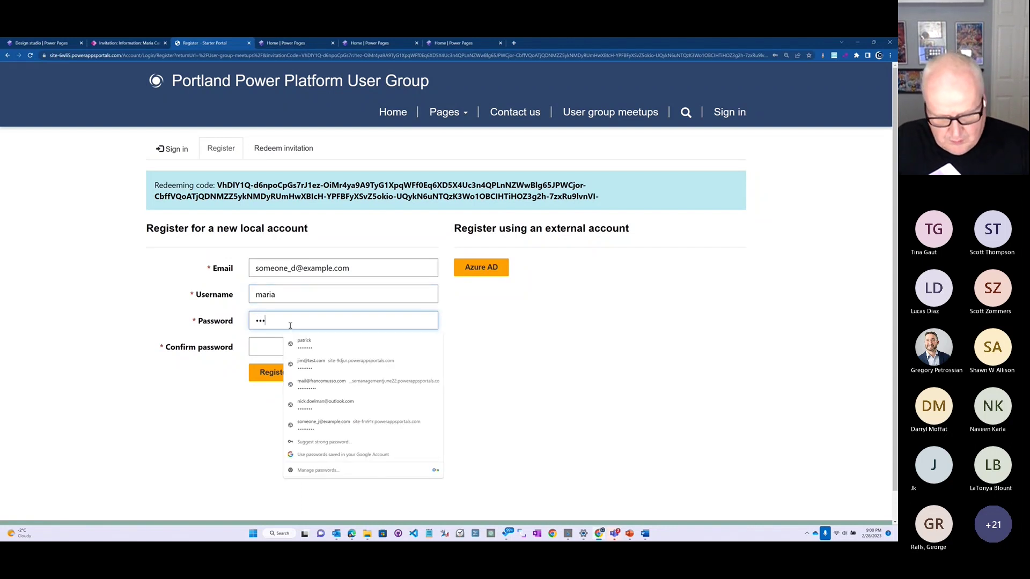
{"action": "type", "text": "•"}
{"action": "key", "text": "Tab"}
{"action": "type", "text": "••••••••"}
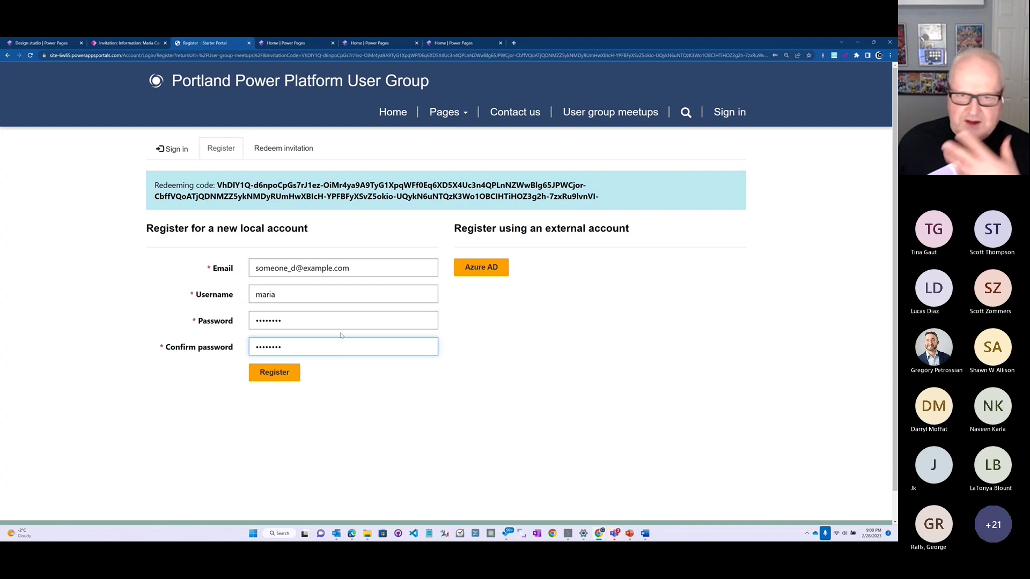
{"action": "left_click", "coordinate": [278, 375]}
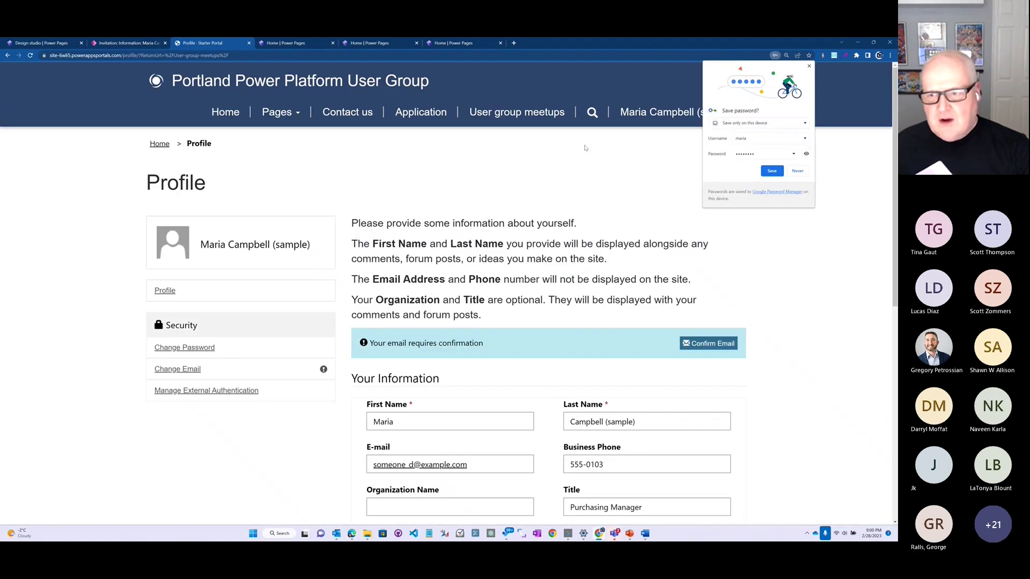
{"action": "left_click", "coordinate": [772, 171]}
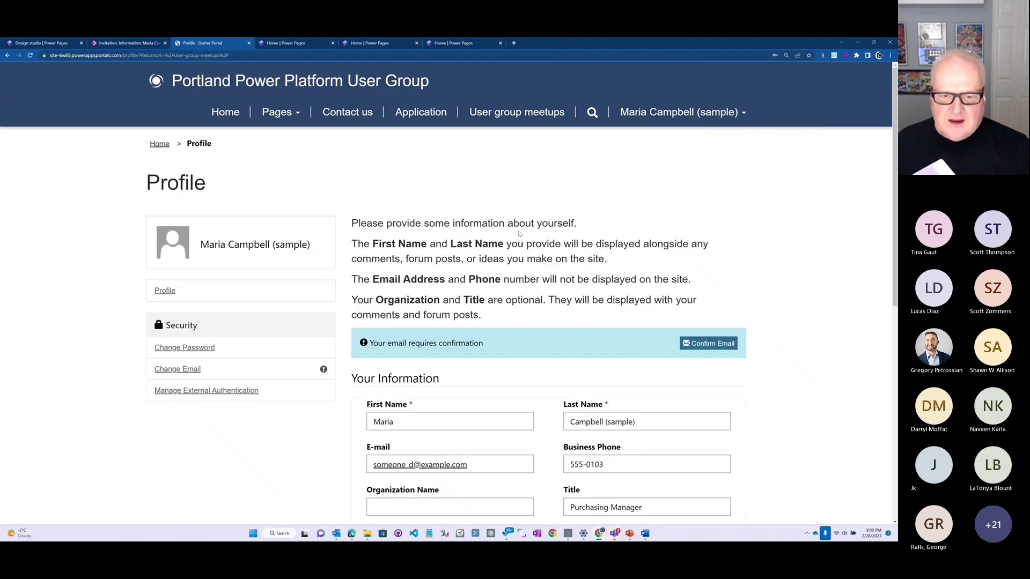
Replace the last digit of the profile's Business Phone with 4 and submit the profile update
{"action": "scroll", "coordinate": [461, 316], "scroll_direction": "down", "scroll_amount": 3}
{"action": "scroll", "coordinate": [452, 323], "scroll_direction": "down", "scroll_amount": 1}
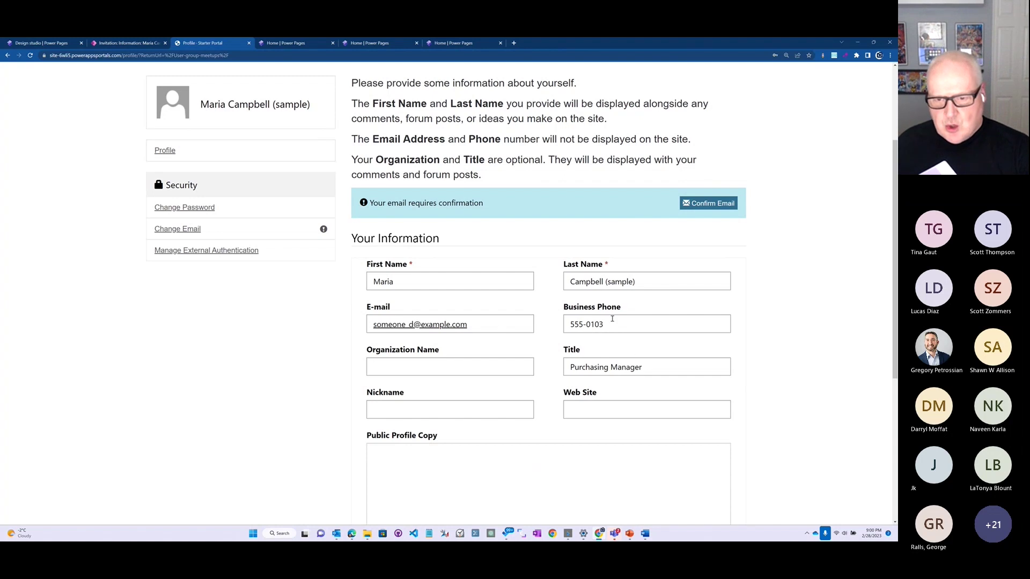
{"action": "left_click_drag", "start_coordinate": [606, 324], "coordinate": [601, 325]}
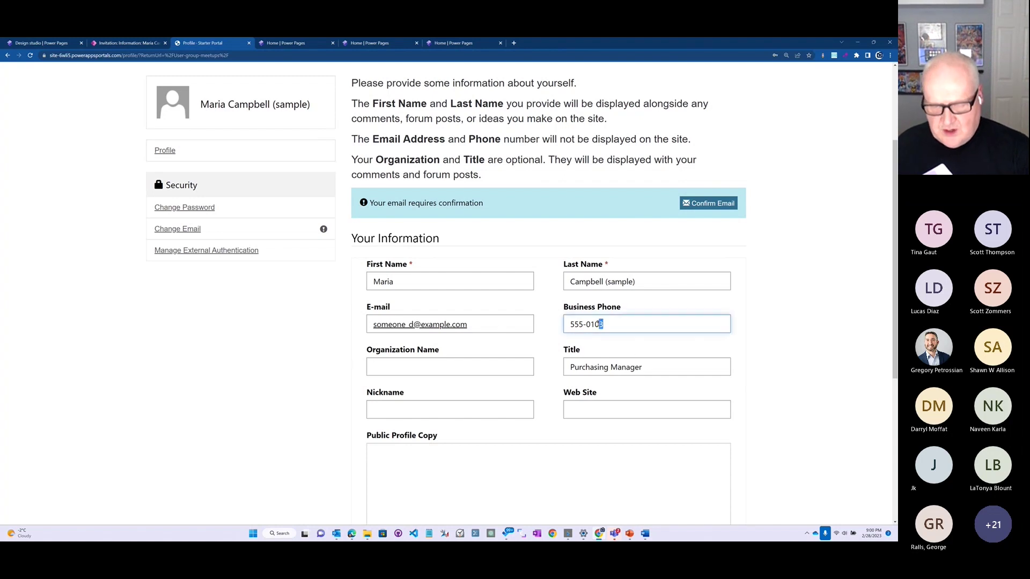
{"action": "type", "text": "4"}
{"action": "left_click", "coordinate": [651, 351]}
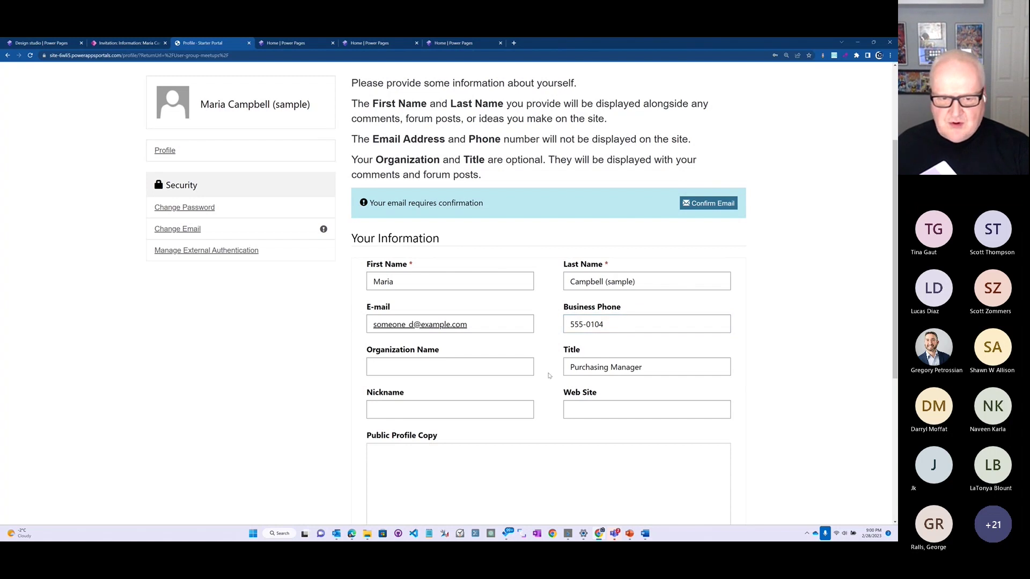
{"action": "scroll", "coordinate": [527, 363], "scroll_direction": "down", "scroll_amount": 3}
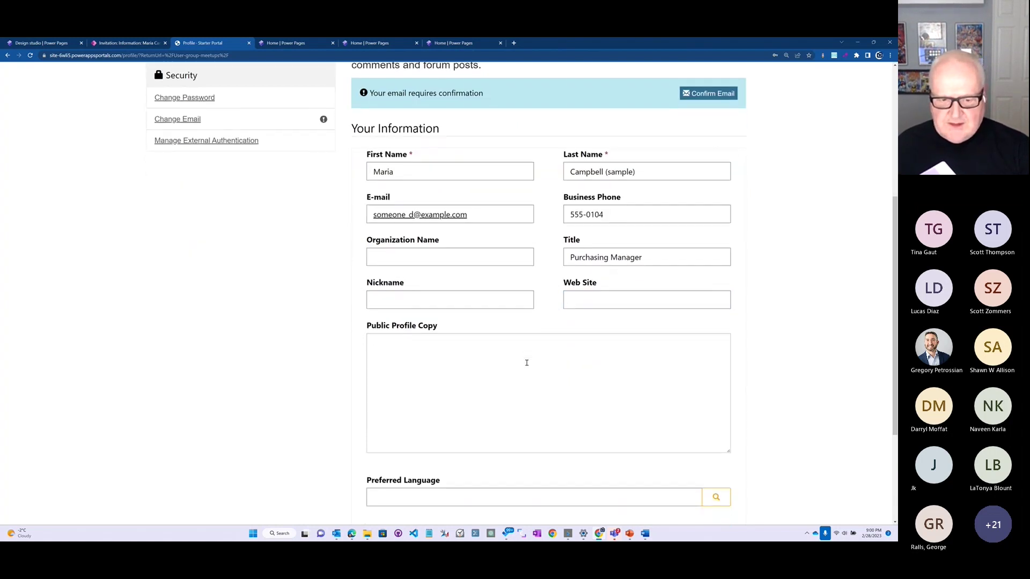
{"action": "scroll", "coordinate": [527, 363], "scroll_direction": "down", "scroll_amount": 2}
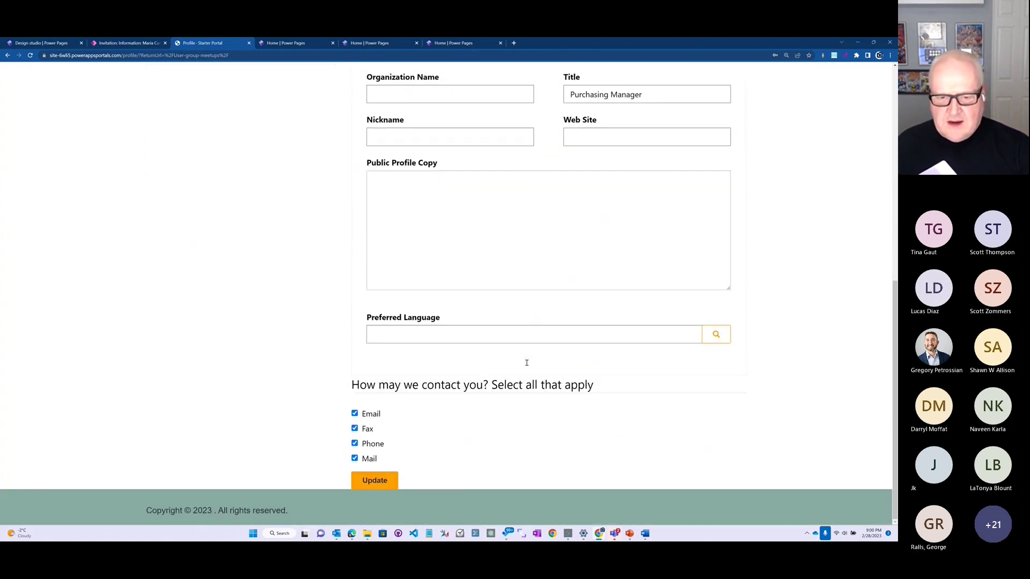
{"action": "left_click", "coordinate": [384, 484]}
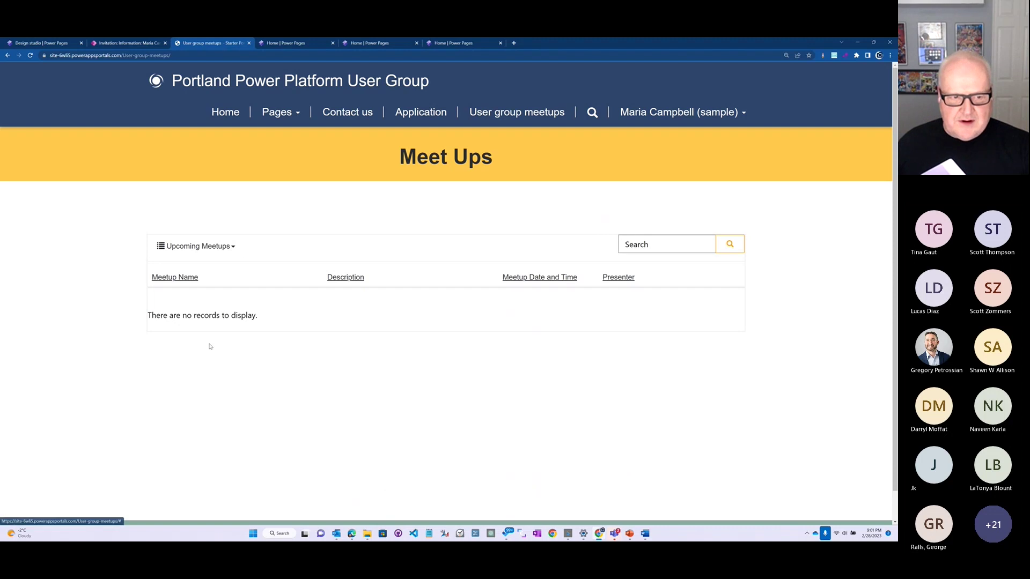
Switch the Meet Ups list to the Past Meetups view and review the listed meetups, descriptions, dates and presenters
{"action": "left_click", "coordinate": [212, 252]}
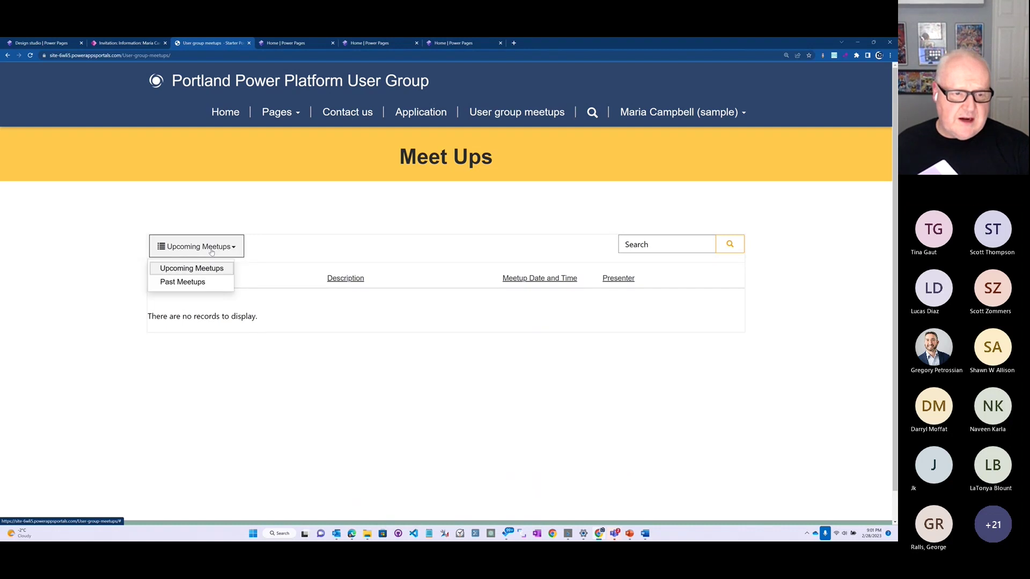
{"action": "left_click", "coordinate": [183, 282]}
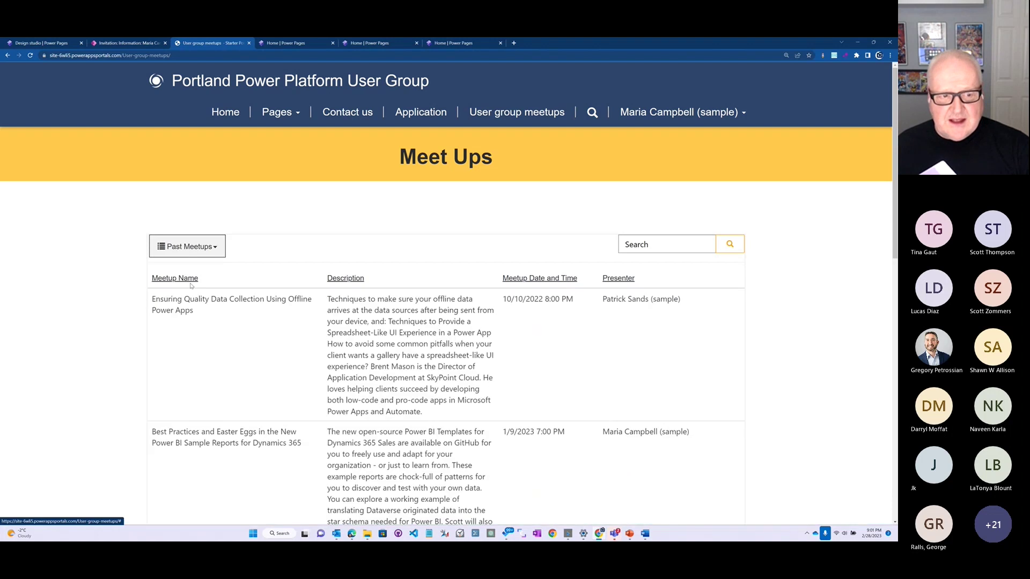
{"action": "scroll", "coordinate": [419, 301], "scroll_direction": "down", "scroll_amount": 5}
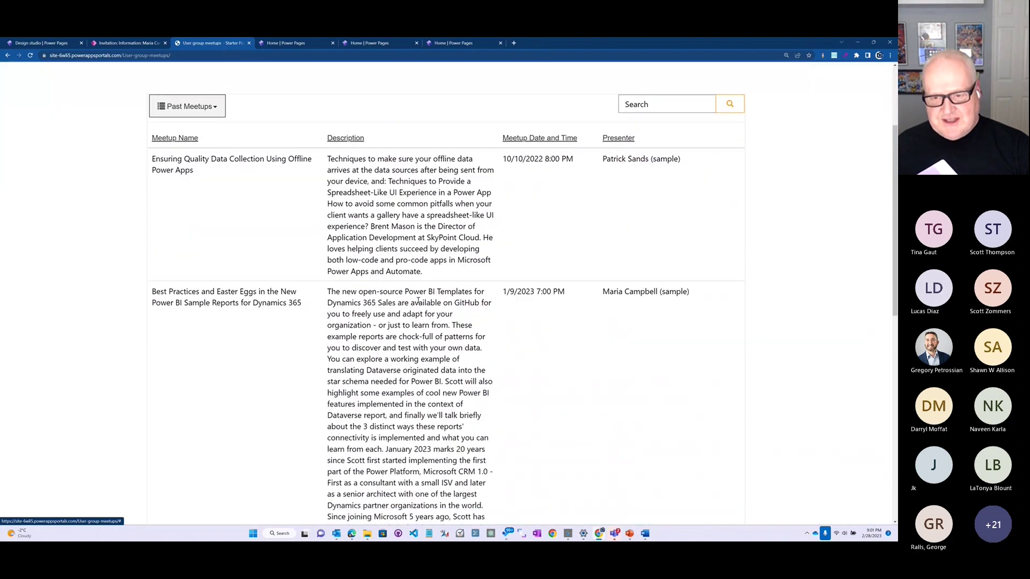
{"action": "scroll", "coordinate": [418, 302], "scroll_direction": "down", "scroll_amount": 3}
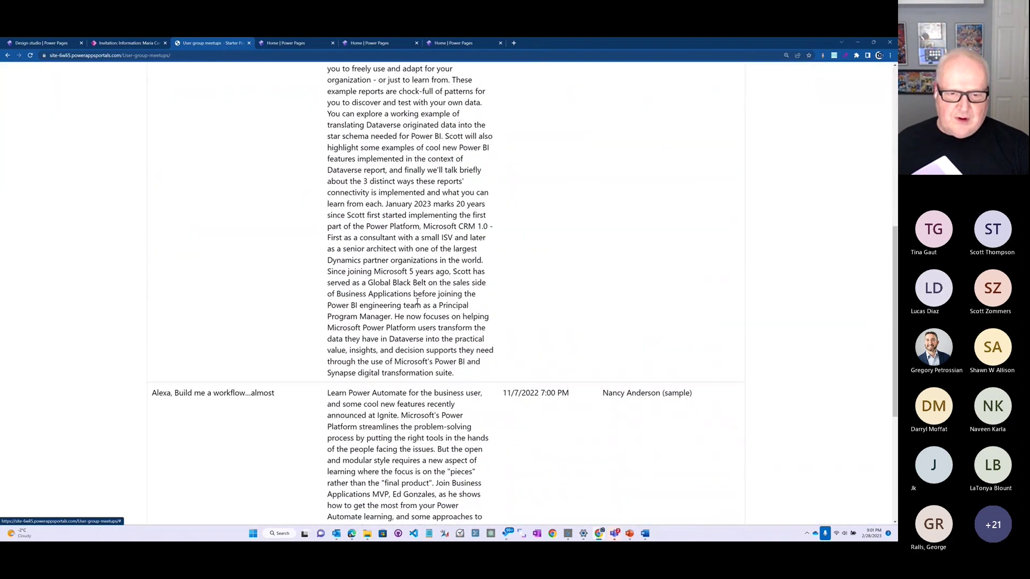
{"action": "scroll", "coordinate": [418, 302], "scroll_direction": "down", "scroll_amount": 3}
{"action": "scroll", "coordinate": [417, 301], "scroll_direction": "down", "scroll_amount": 2}
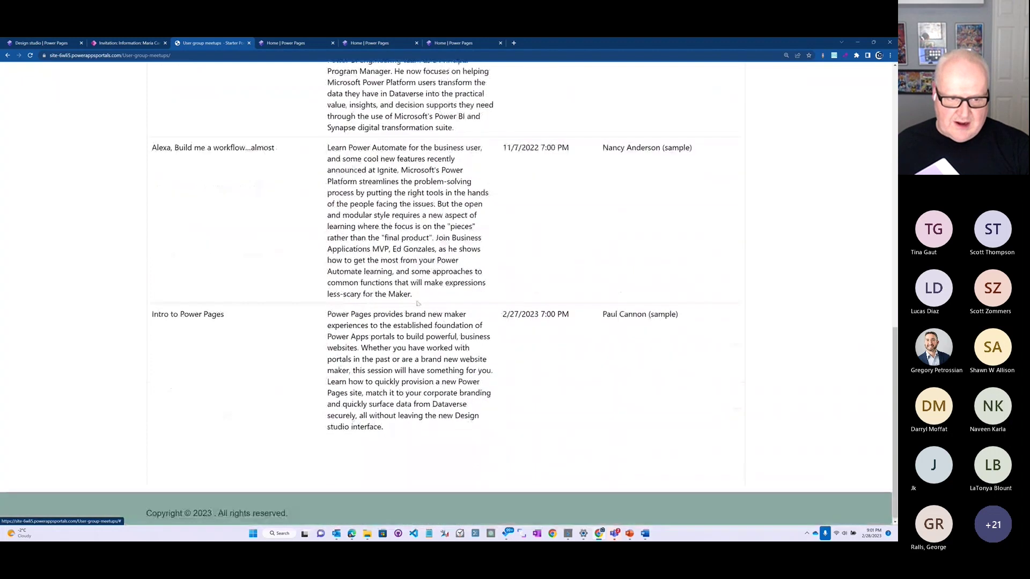
{"action": "scroll", "coordinate": [417, 303], "scroll_direction": "up", "scroll_amount": 5}
{"action": "scroll", "coordinate": [418, 304], "scroll_direction": "up", "scroll_amount": 6}
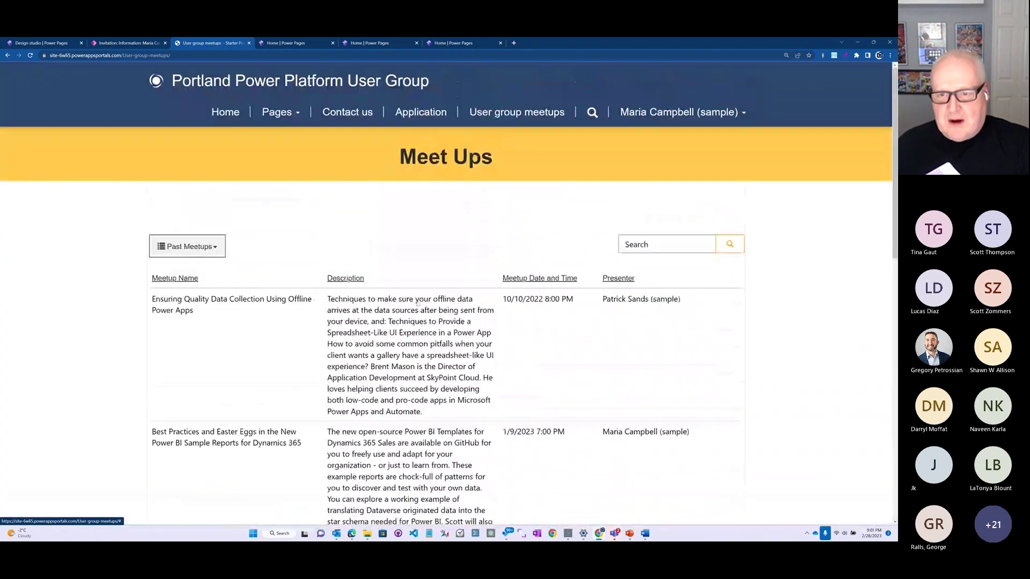
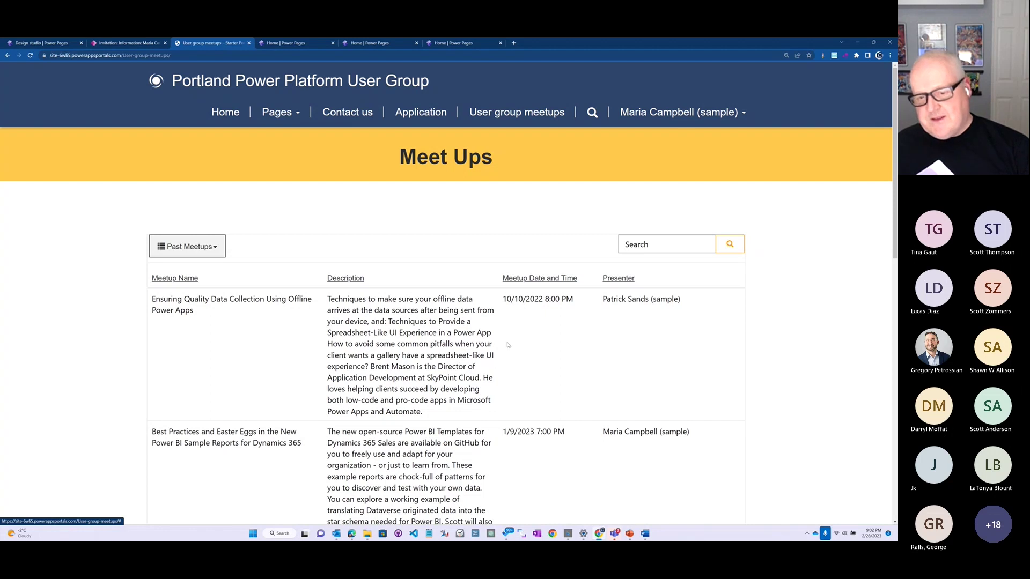
{"action": "scroll", "coordinate": [496, 348], "scroll_direction": "down", "scroll_amount": 1}
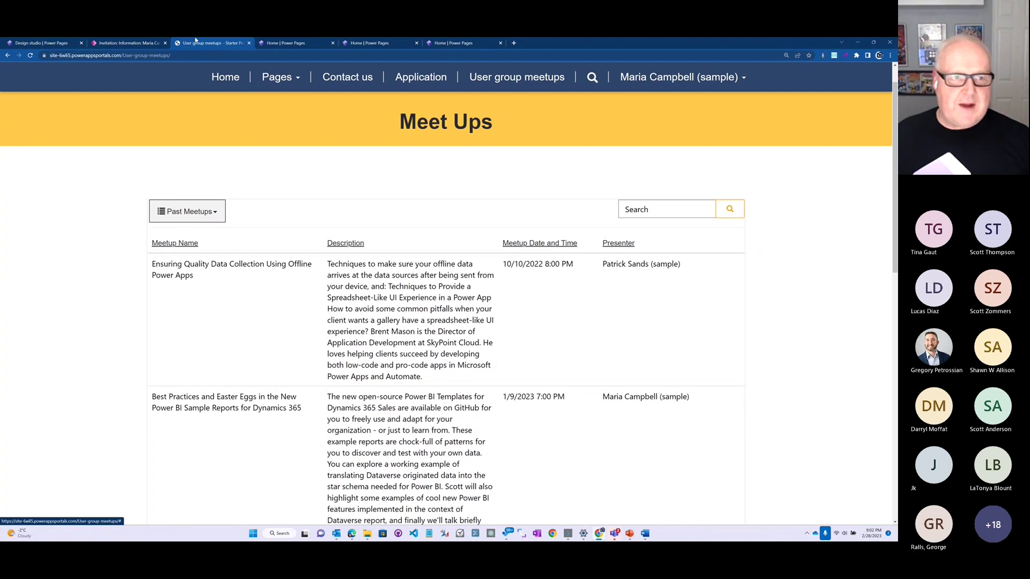
In the design studio, add a blank subpage named Edit Meetup under User group meetups, excluded from the main navigation
{"action": "left_click", "coordinate": [43, 43]}
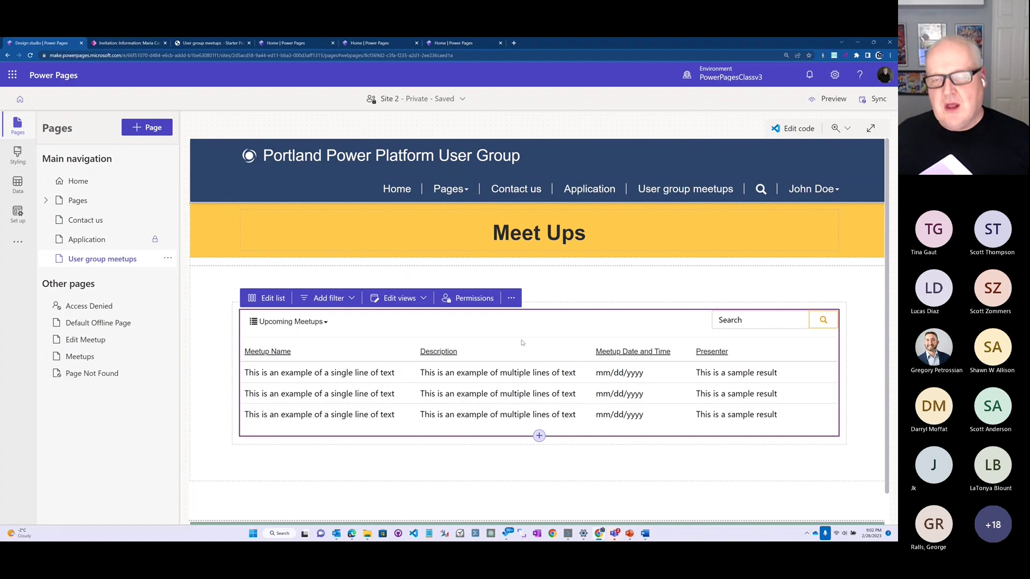
{"action": "left_click", "coordinate": [168, 260]}
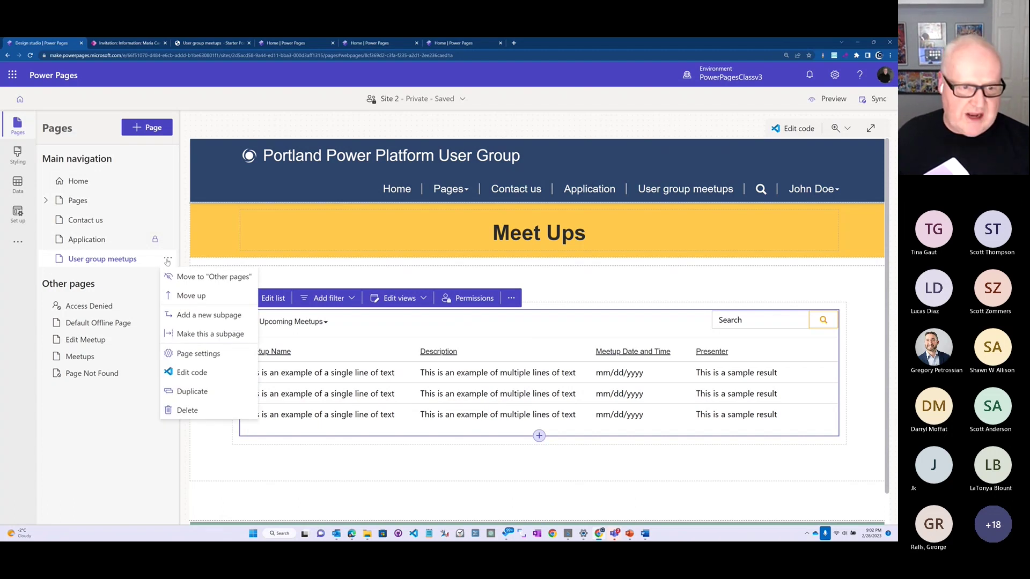
{"action": "left_click", "coordinate": [210, 316]}
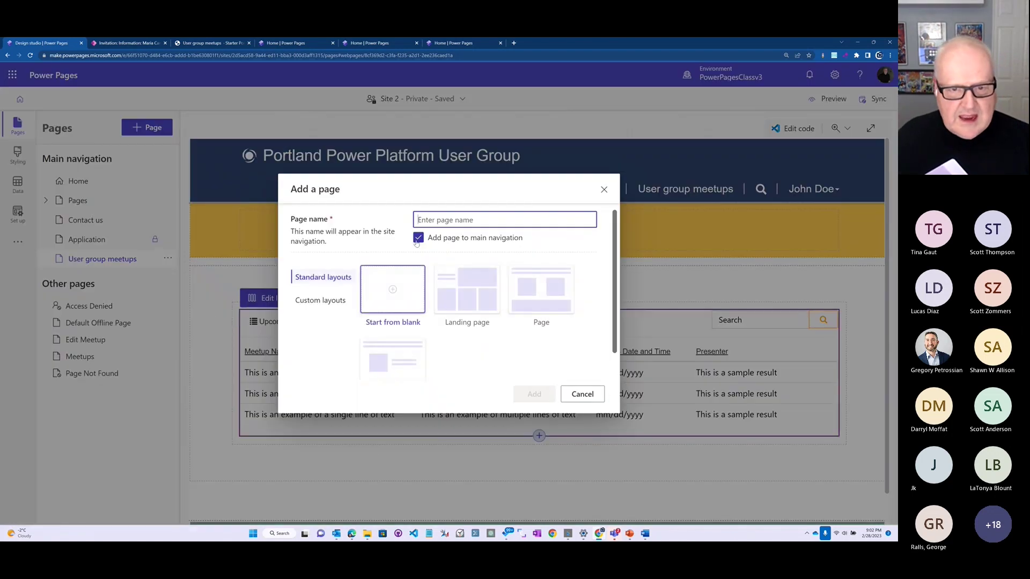
{"action": "type", "text": "Edit "}
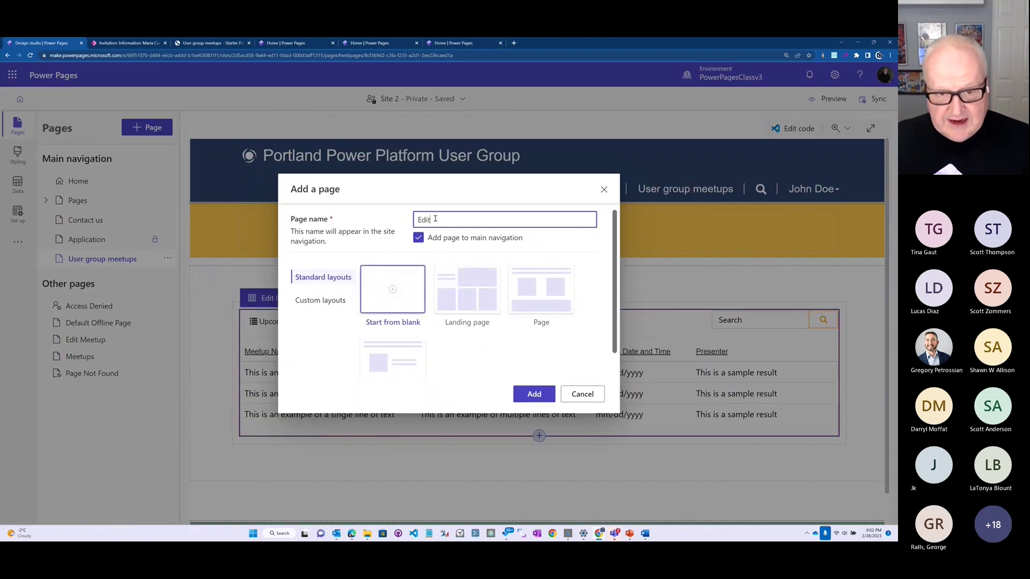
{"action": "type", "text": "Meetyu"}
{"action": "key", "text": "BackSpace"}
{"action": "key", "text": "BackSpace"}
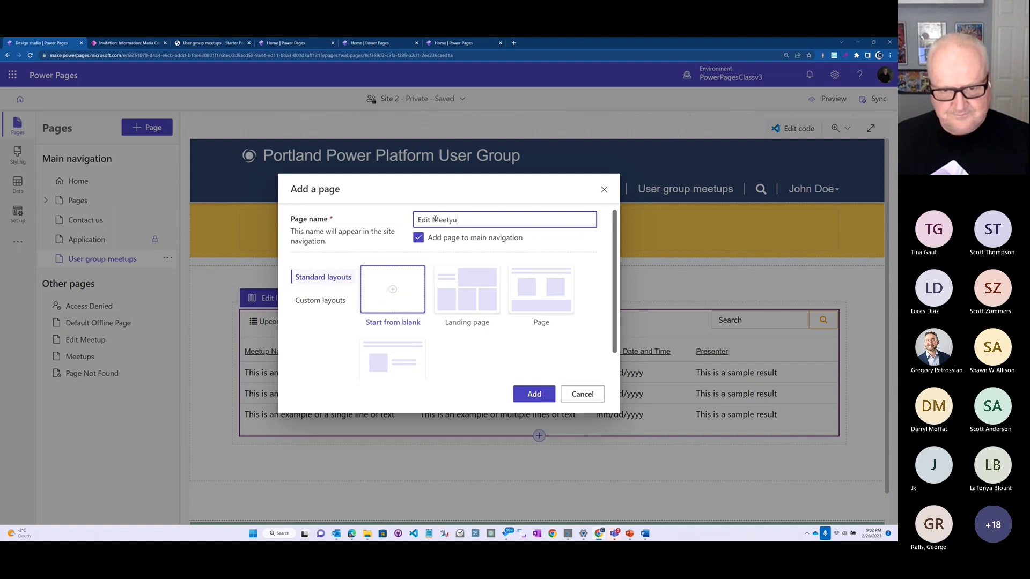
{"action": "type", "text": "up"}
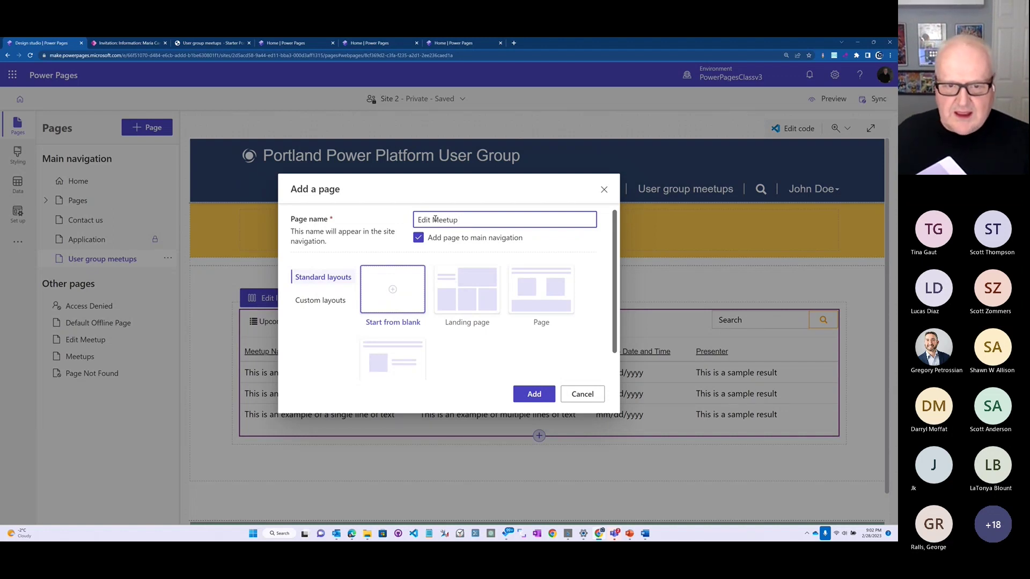
{"action": "left_click", "coordinate": [418, 238]}
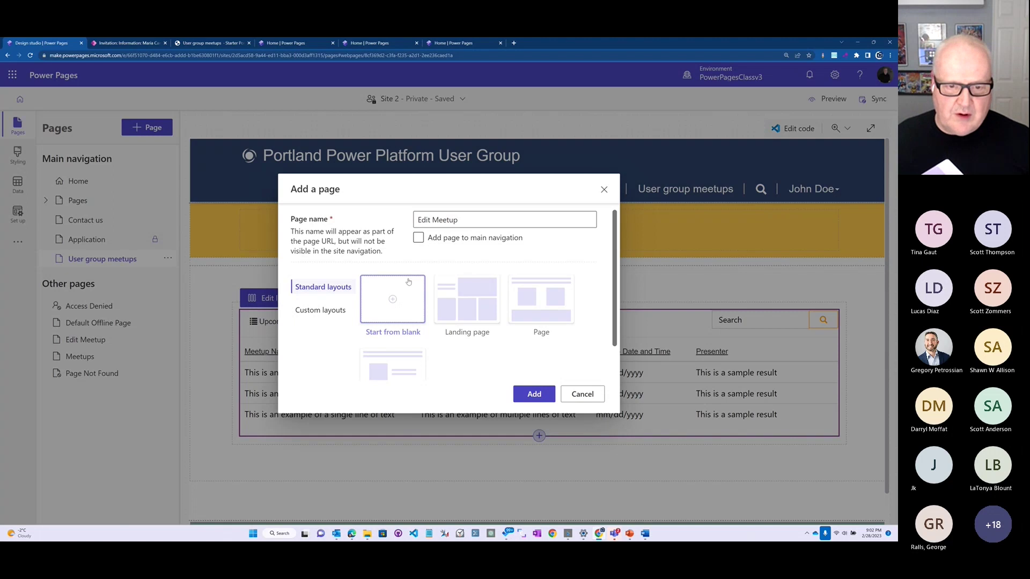
{"action": "left_click", "coordinate": [533, 395]}
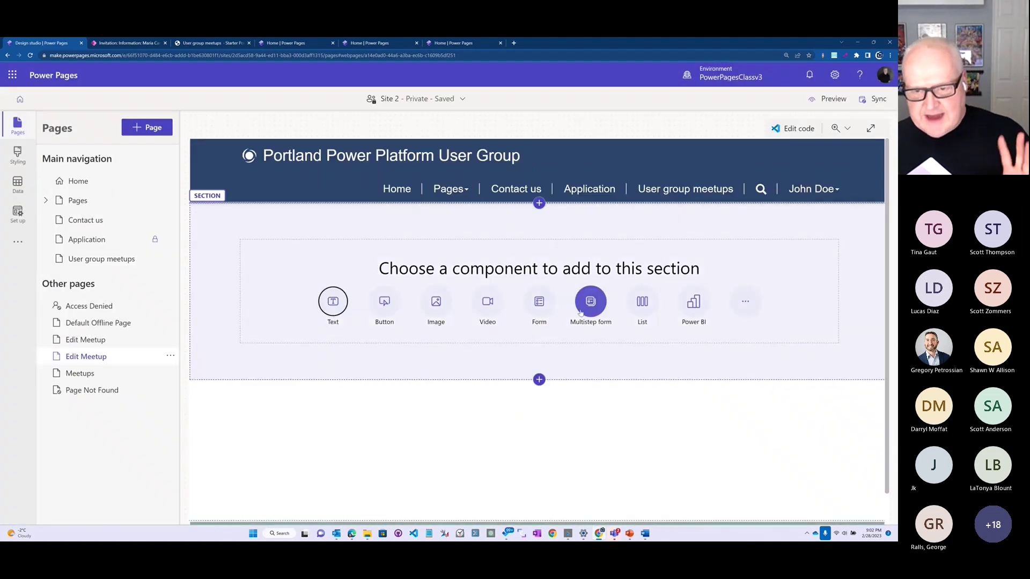
Add a new form to the blank section, using the Meetup (pp_meetup) table and its Web - Meetup Dataverse Form
{"action": "left_click", "coordinate": [540, 304]}
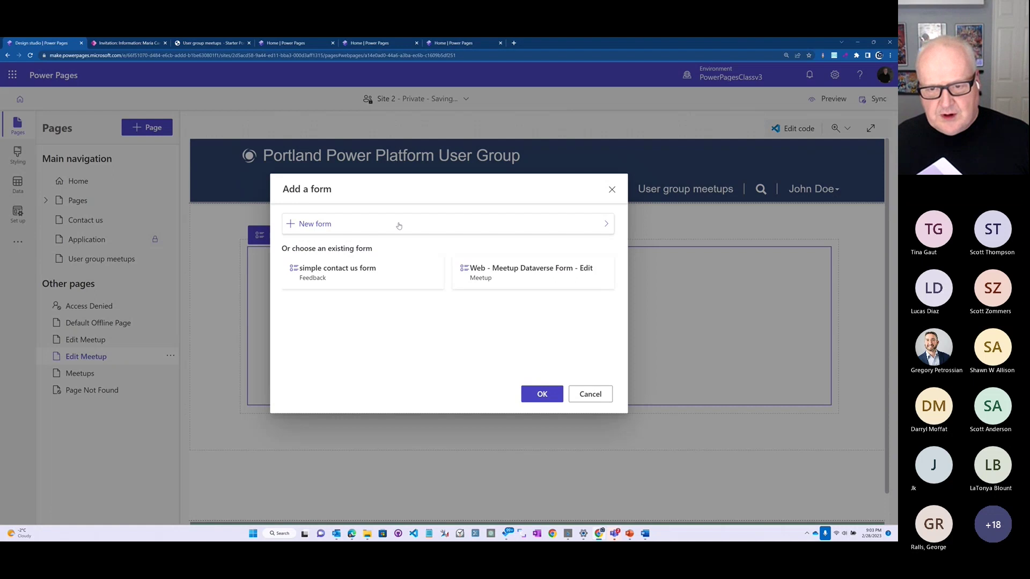
{"action": "left_click", "coordinate": [316, 228]}
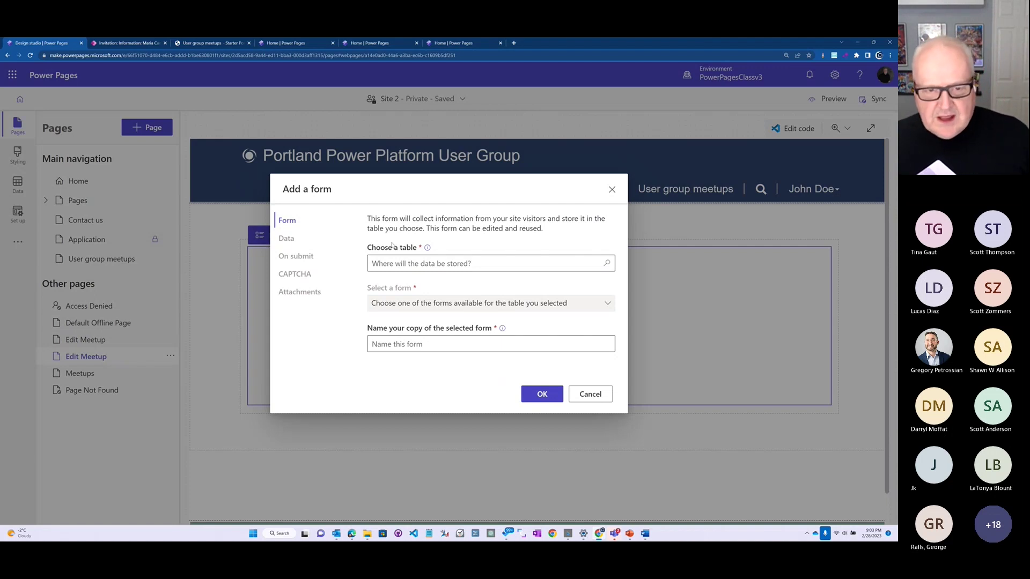
{"action": "left_click", "coordinate": [409, 264]}
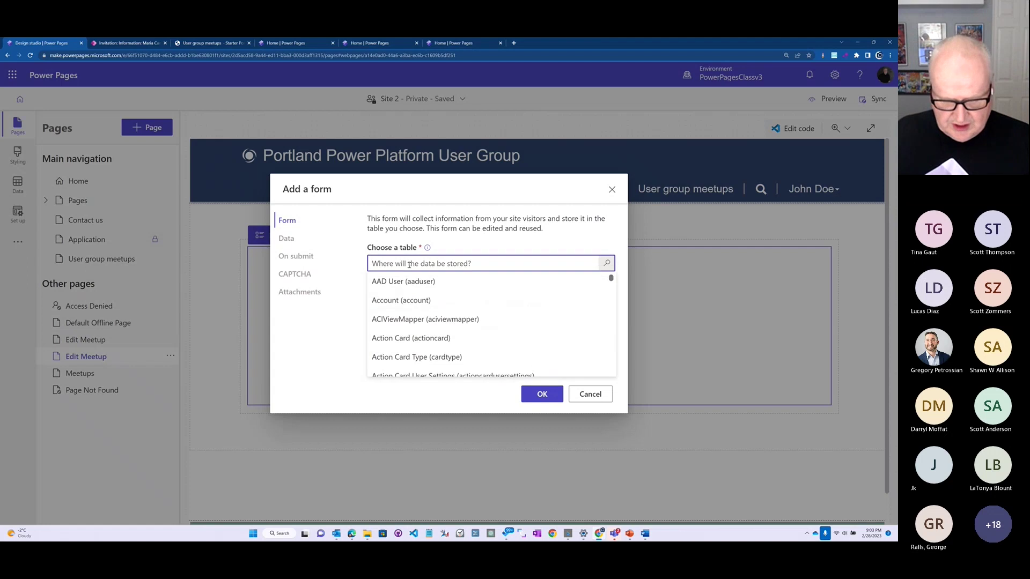
{"action": "type", "text": "meet"}
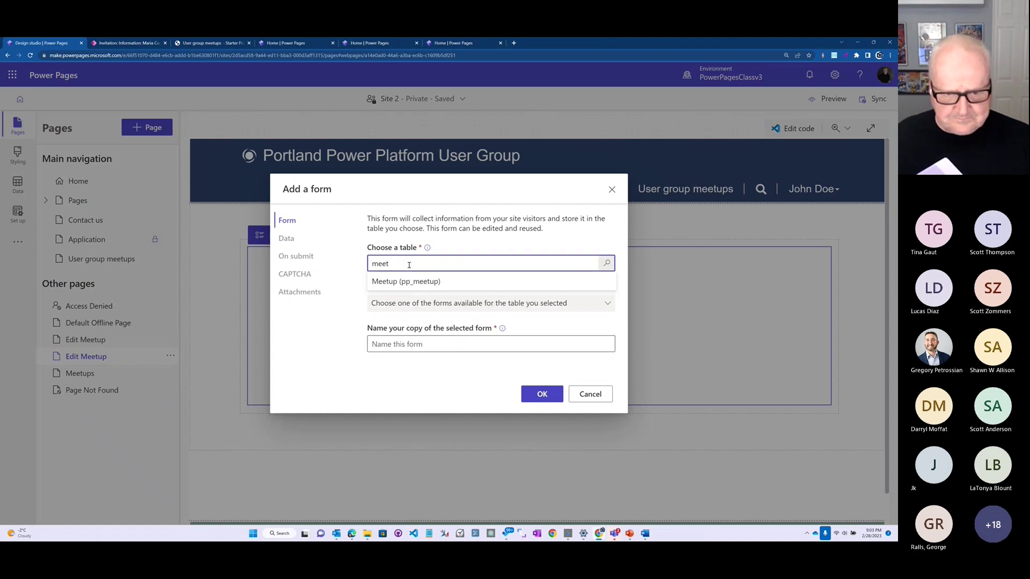
{"action": "left_click", "coordinate": [439, 282]}
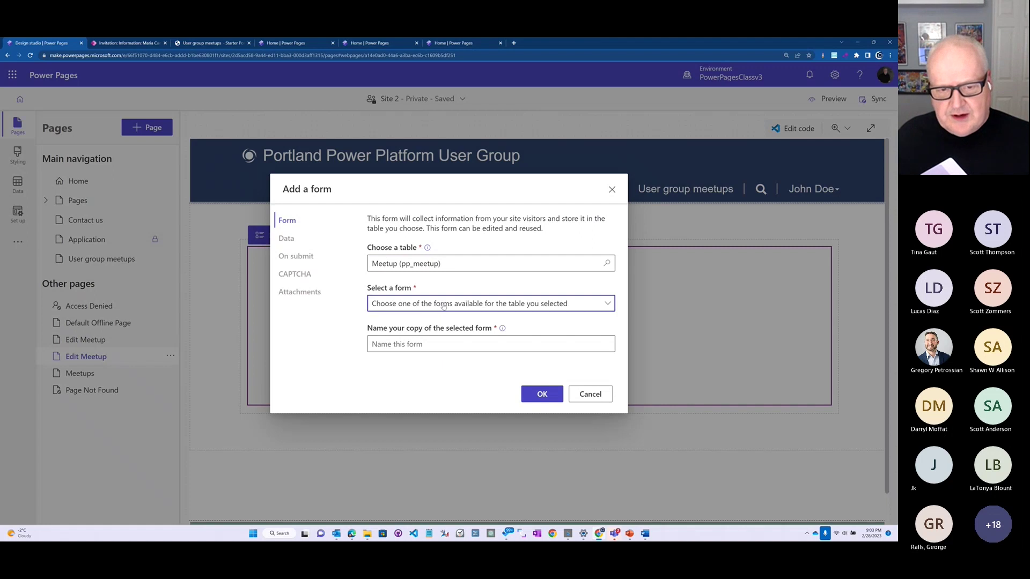
{"action": "left_click", "coordinate": [443, 305]}
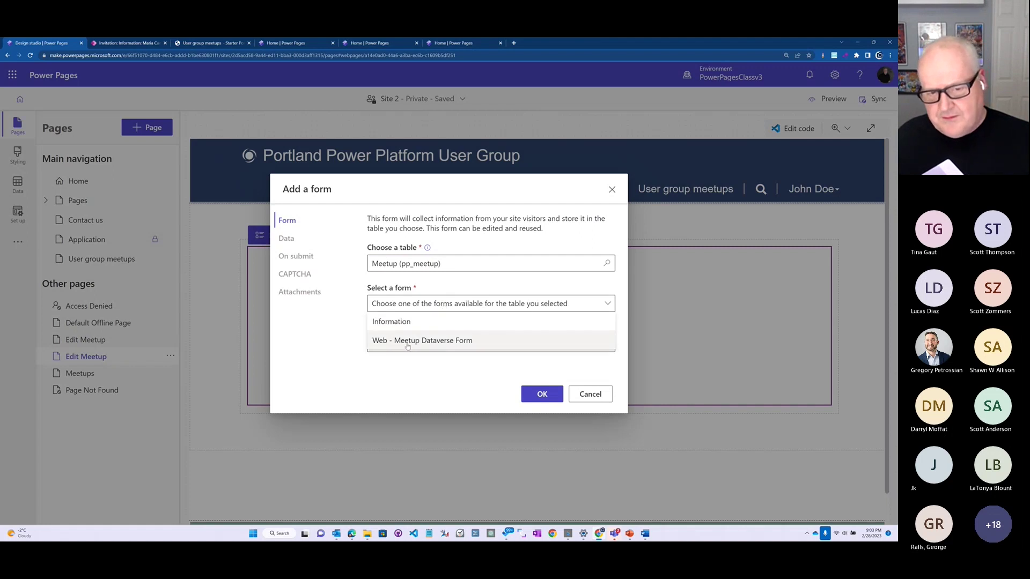
{"action": "left_click", "coordinate": [459, 342]}
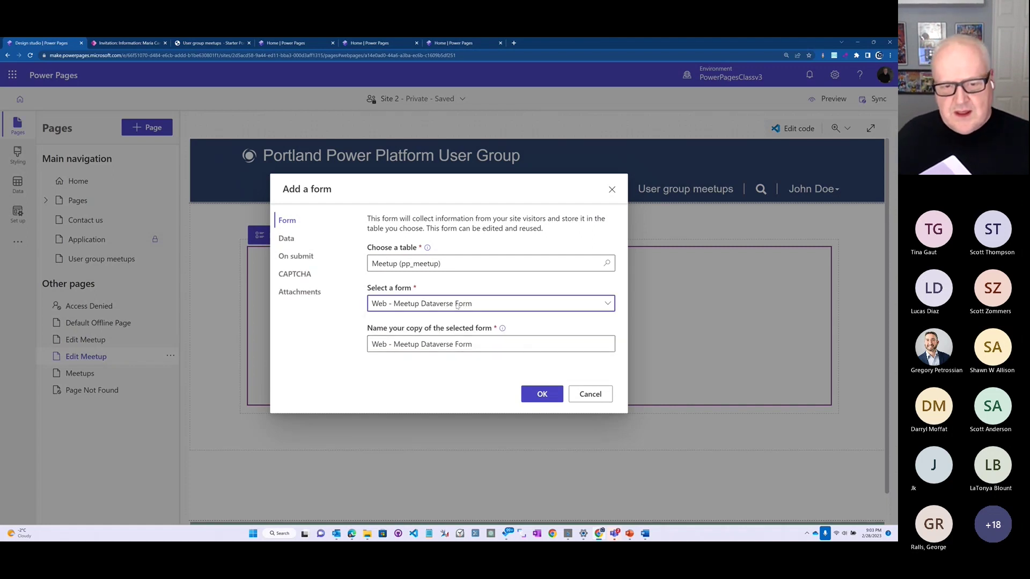
Name the copy of the selected form "Meetup Form - Edit"
{"action": "left_click", "coordinate": [479, 344]}
{"action": "left_click_drag", "start_coordinate": [479, 344], "coordinate": [653, 364]}
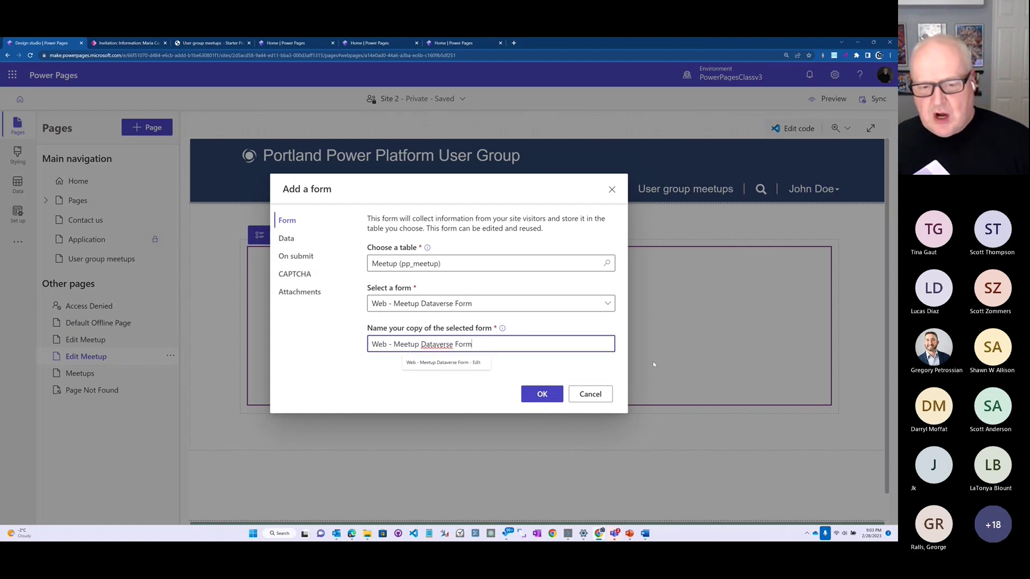
{"action": "key", "text": "BackSpace"}
{"action": "key", "text": "BackSpace"}
{"action": "key", "text": "BackSpace"}
{"action": "key", "text": "BackSpace"}
{"action": "key", "text": "BackSpace"}
{"action": "key", "text": "BackSpace"}
{"action": "key", "text": "BackSpace"}
{"action": "key", "text": "BackSpace"}
{"action": "key", "text": "BackSpace"}
{"action": "key", "text": "BackSpace"}
{"action": "key", "text": "BackSpace"}
{"action": "key", "text": "BackSpace"}
{"action": "key", "text": "BackSpace"}
{"action": "key", "text": "BackSpace"}
{"action": "key", "text": "BackSpace"}
{"action": "key", "text": "BackSpace"}
{"action": "key", "text": "BackSpace"}
{"action": "key", "text": "BackSpace"}
{"action": "key", "text": "BackSpace"}
{"action": "key", "text": "BackSpace"}
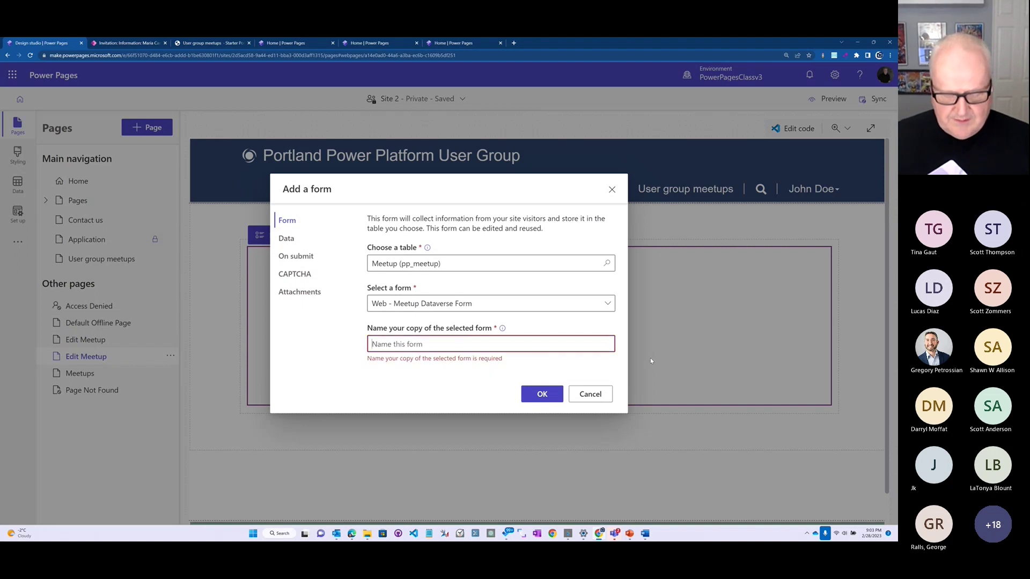
{"action": "type", "text": "Meetup Form -"}
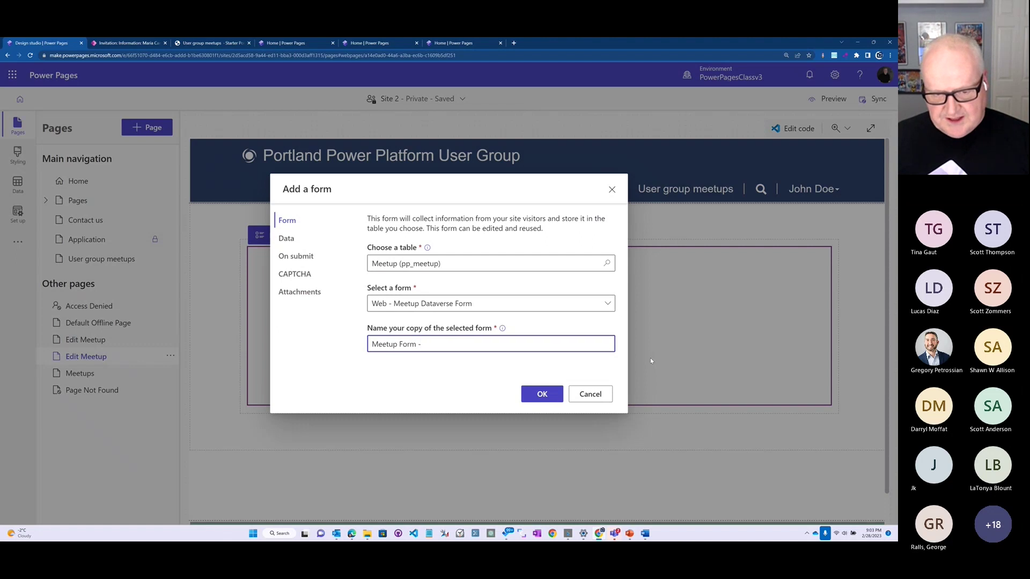
{"action": "type", "text": " Edit"}
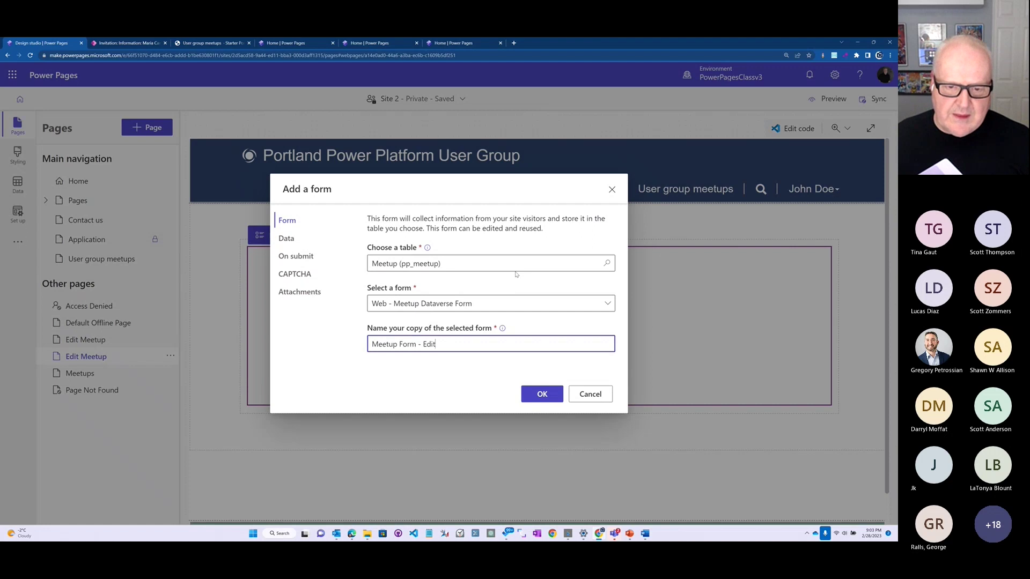
Configure the form's data so that it updates an existing record
{"action": "left_click", "coordinate": [296, 243]}
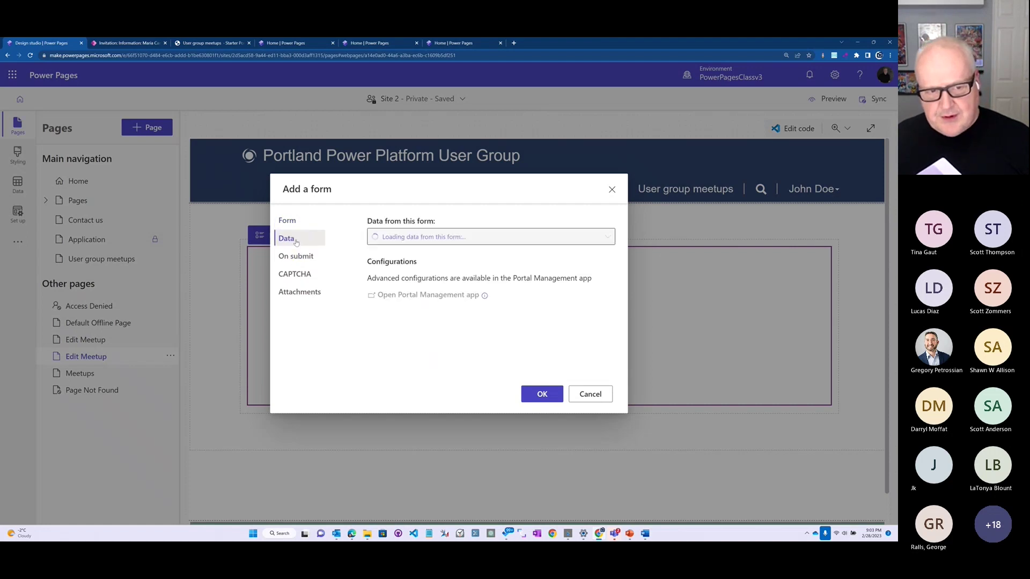
{"action": "left_click", "coordinate": [459, 242]}
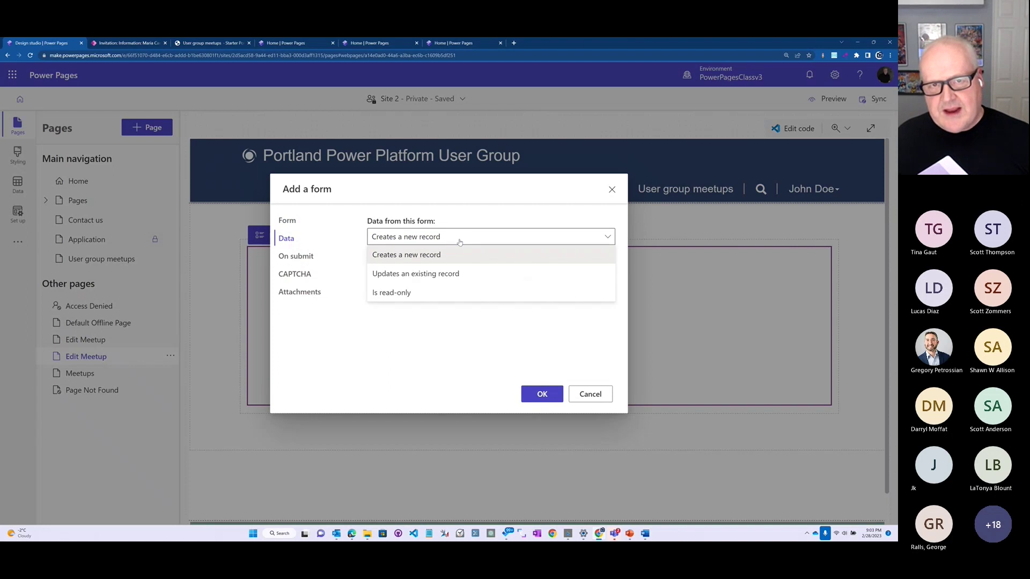
{"action": "left_click", "coordinate": [463, 276]}
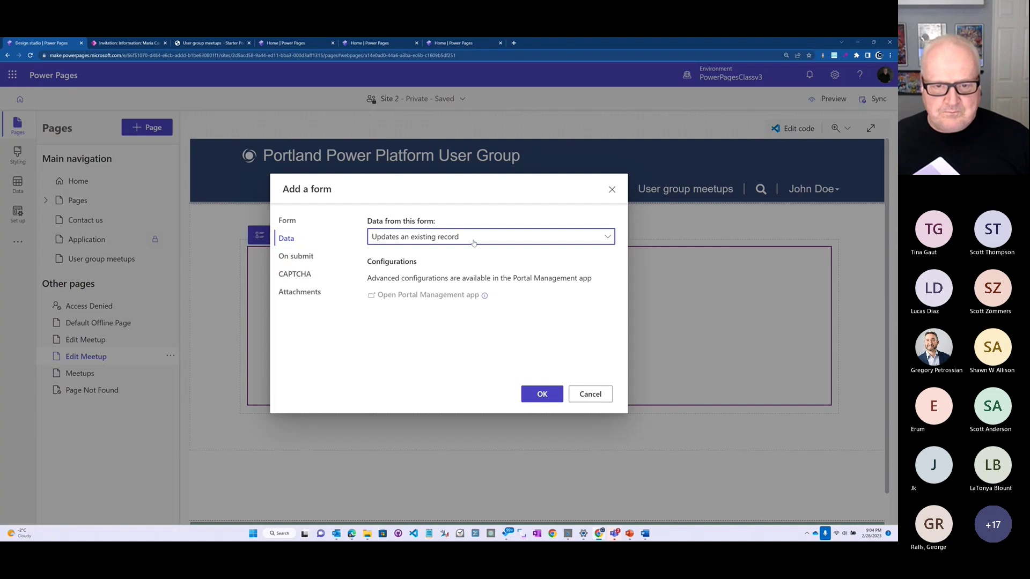
Make the form redirect to the User group meetups page when it is submitted
{"action": "left_click", "coordinate": [304, 259]}
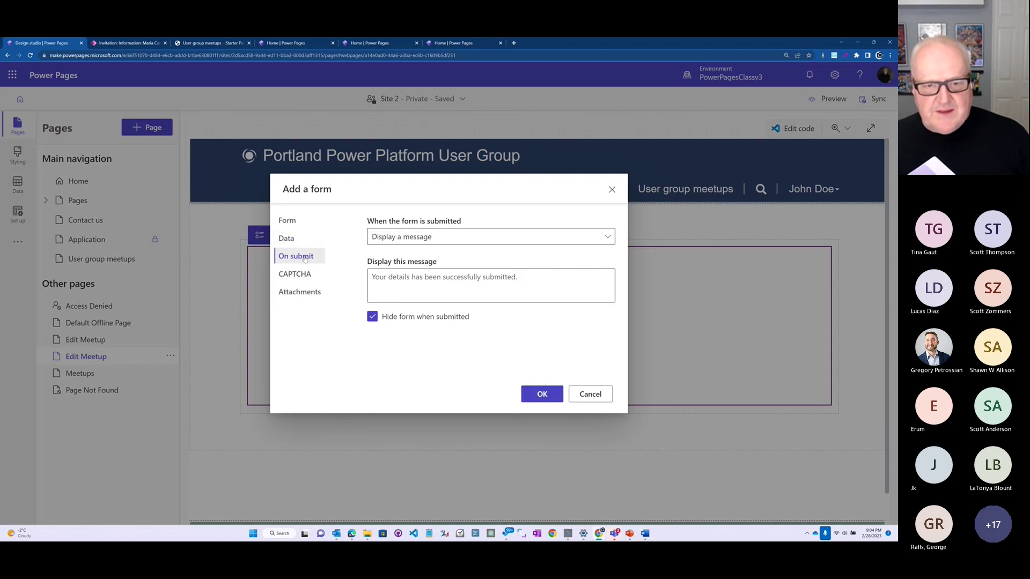
{"action": "left_click", "coordinate": [459, 239]}
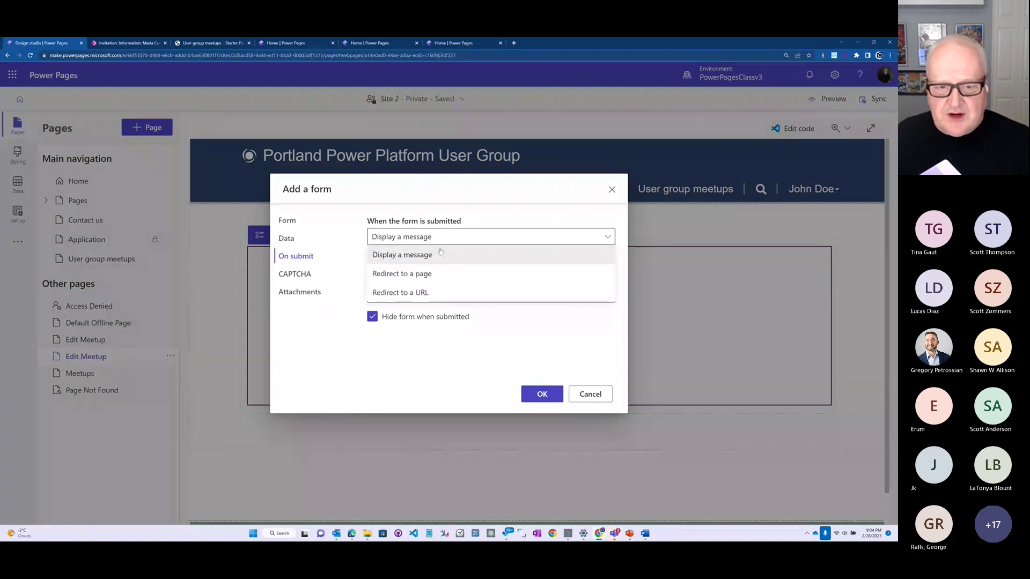
{"action": "left_click", "coordinate": [435, 278]}
{"action": "left_click", "coordinate": [443, 263]}
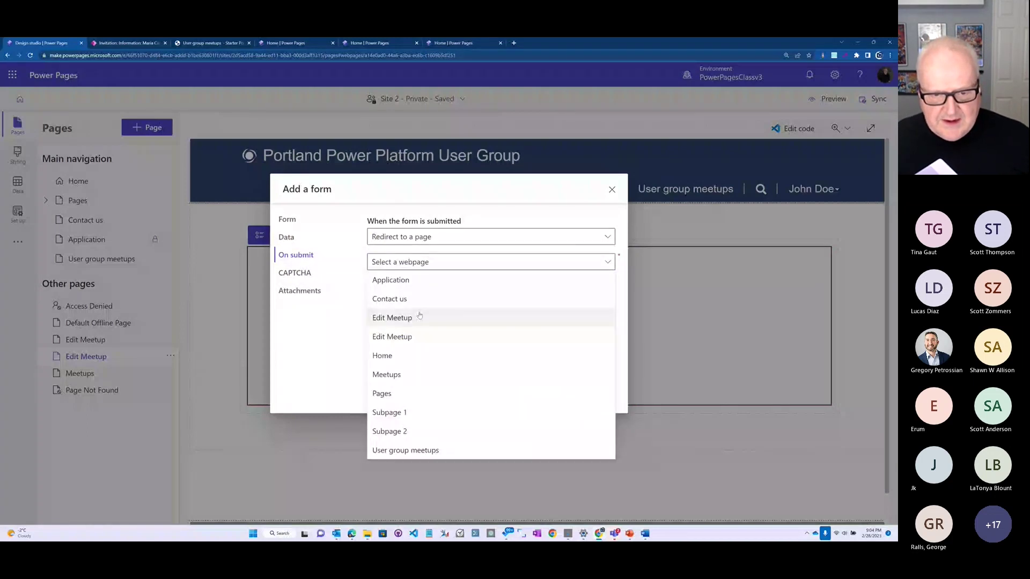
{"action": "left_click", "coordinate": [445, 455]}
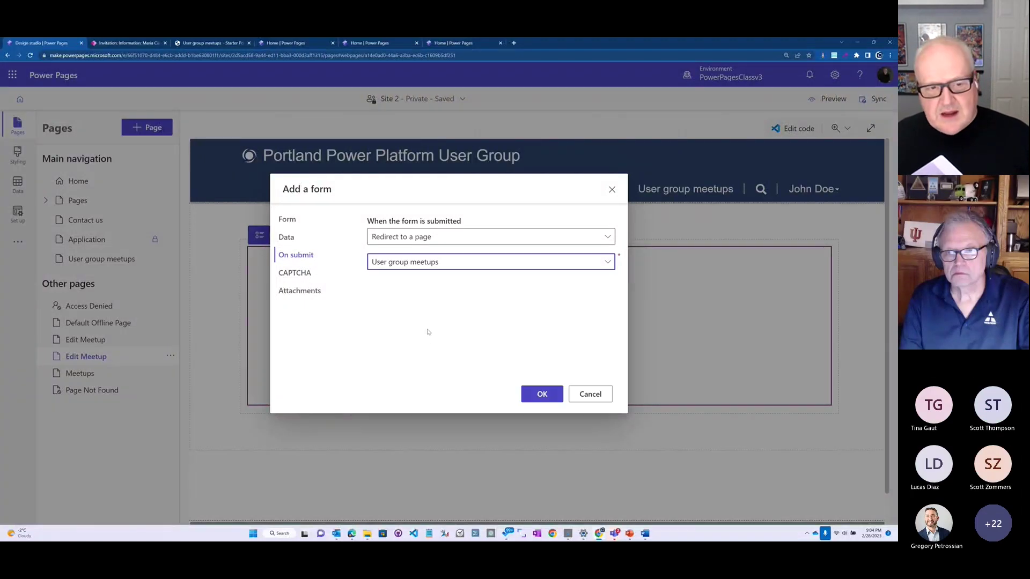
Turn off CAPTCHA for anonymous and authenticated users, check the attachment setting, and add the form to the page
{"action": "left_click", "coordinate": [304, 274]}
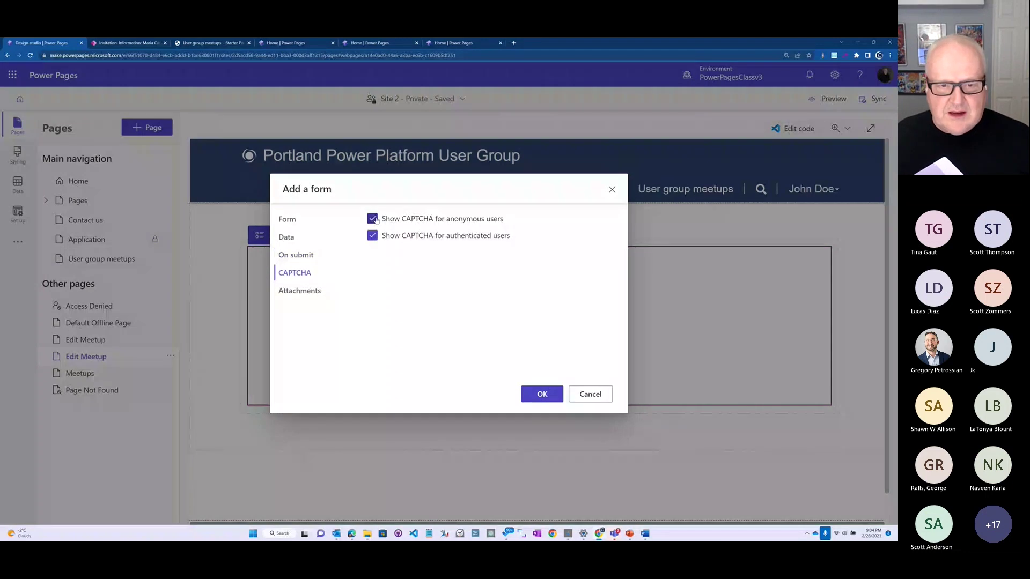
{"action": "left_click", "coordinate": [372, 219]}
{"action": "left_click", "coordinate": [372, 236]}
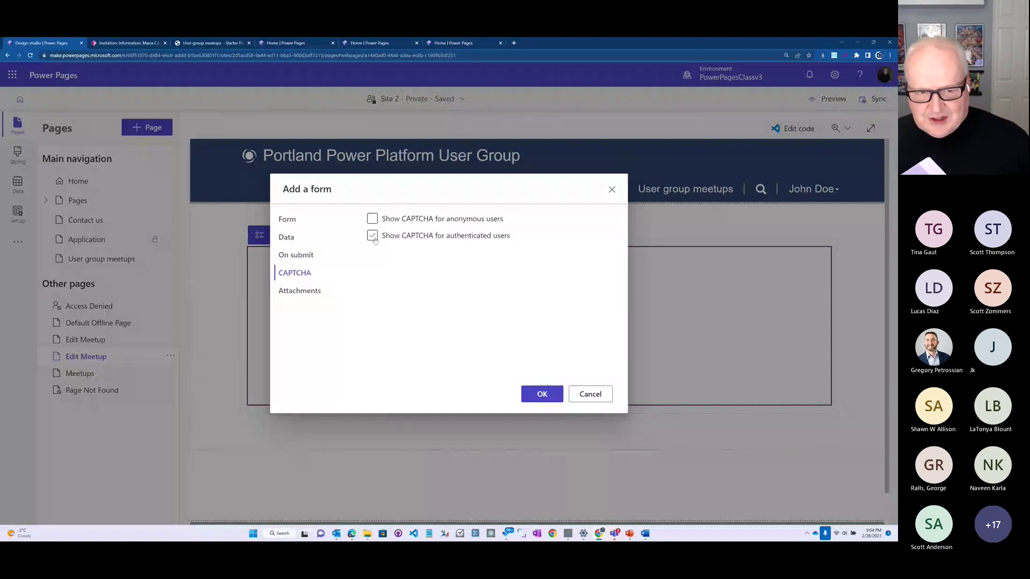
{"action": "left_click", "coordinate": [326, 294]}
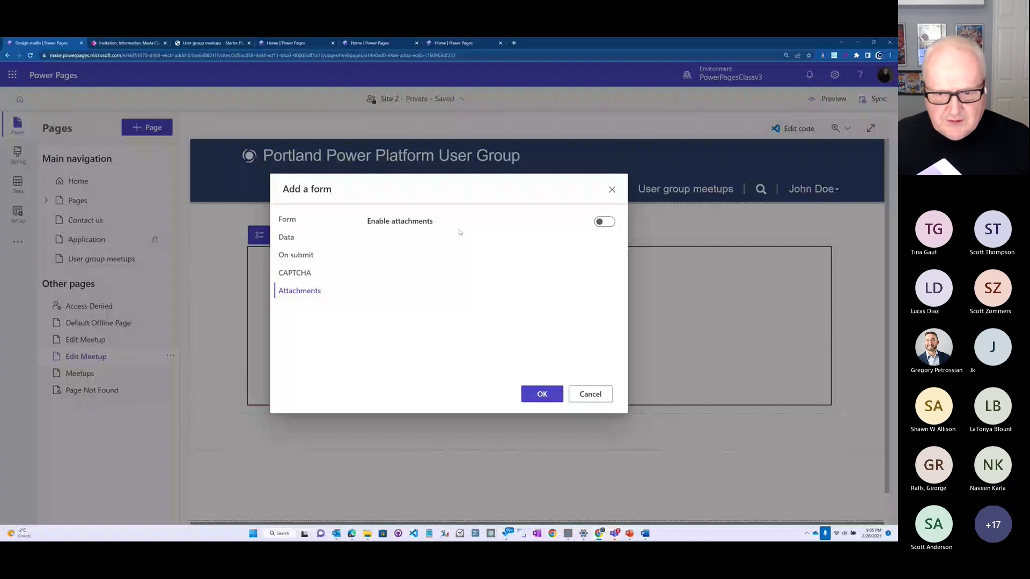
{"action": "left_click", "coordinate": [542, 395]}
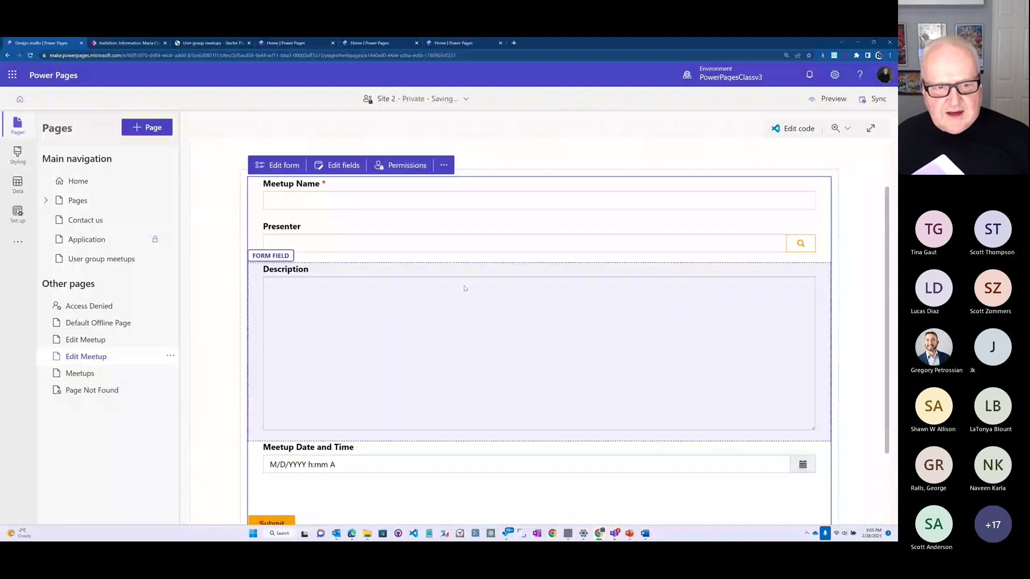
Shorten the form's Meetup Name field label to "Meetup", leaving the field description off
{"action": "scroll", "coordinate": [389, 265], "scroll_direction": "up", "scroll_amount": 2}
{"action": "left_click", "coordinate": [389, 265]}
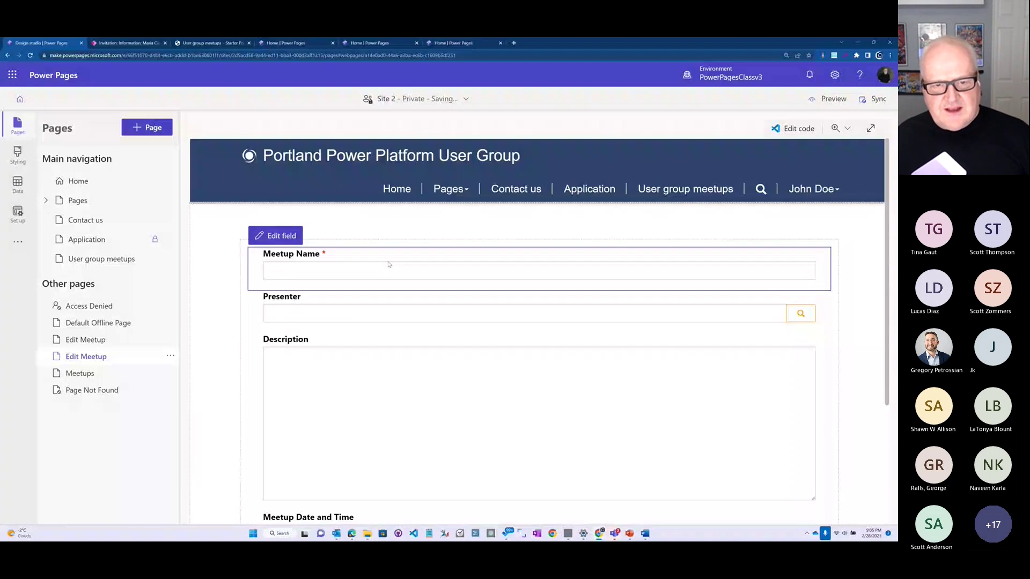
{"action": "left_click", "coordinate": [277, 237]}
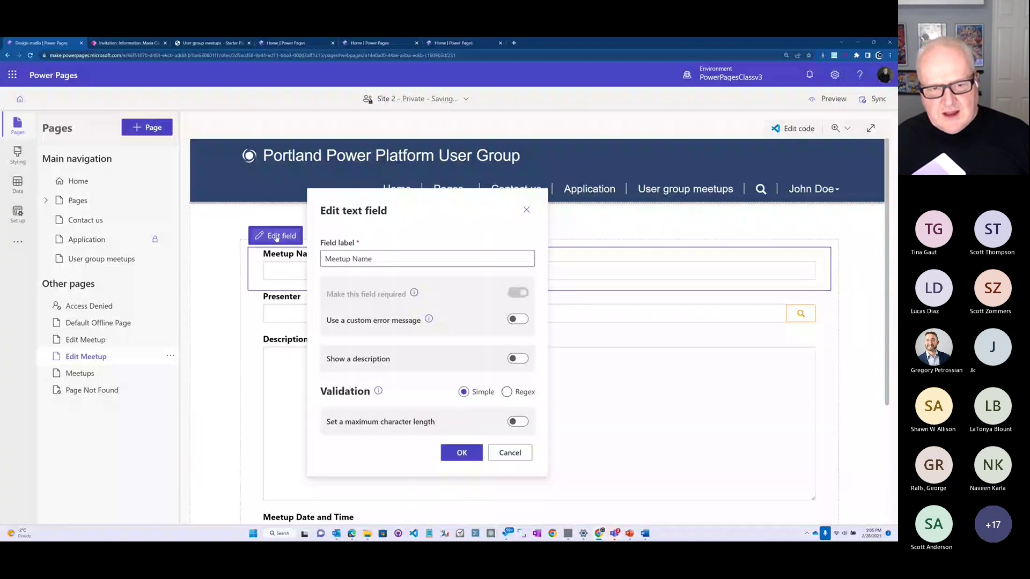
{"action": "left_click_drag", "start_coordinate": [351, 259], "coordinate": [396, 262]}
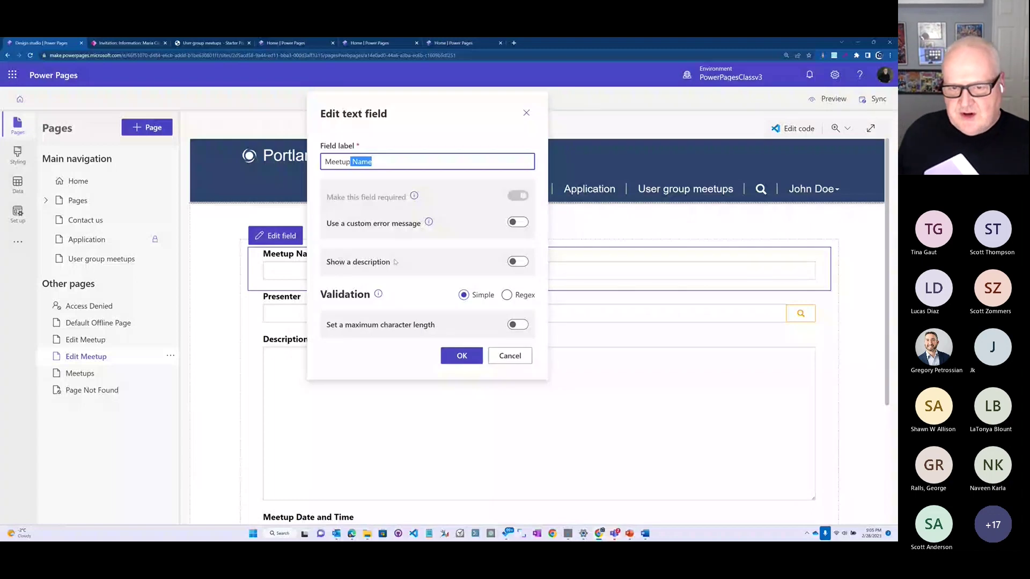
{"action": "key", "text": "BackSpace"}
{"action": "left_click", "coordinate": [396, 262]}
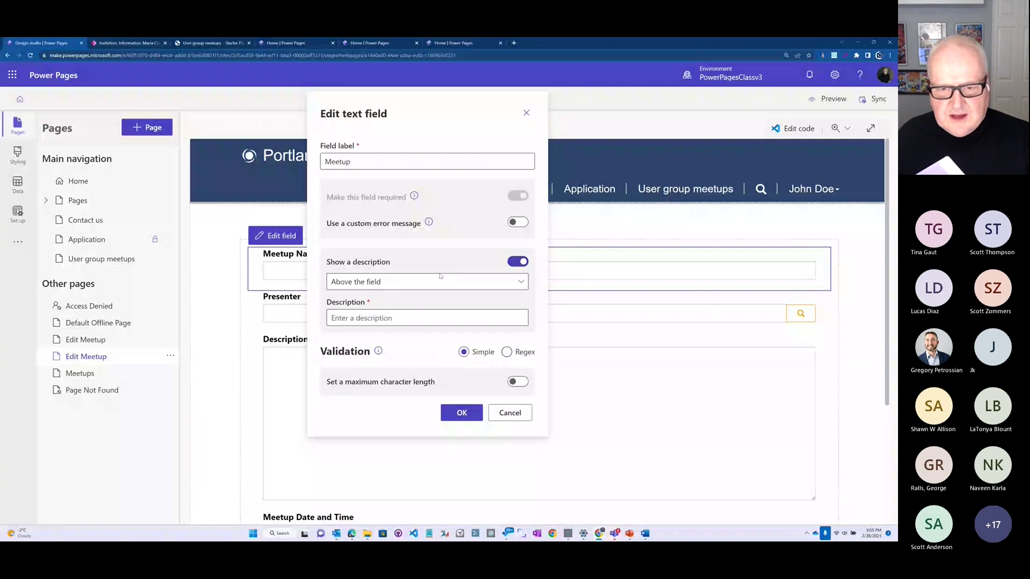
{"action": "left_click", "coordinate": [516, 262]}
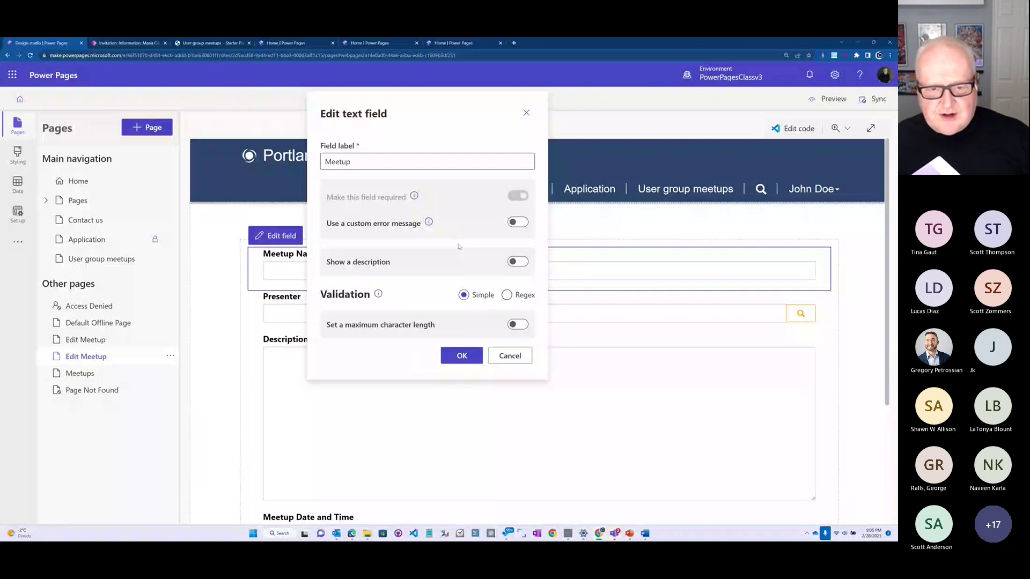
{"action": "left_click", "coordinate": [472, 362]}
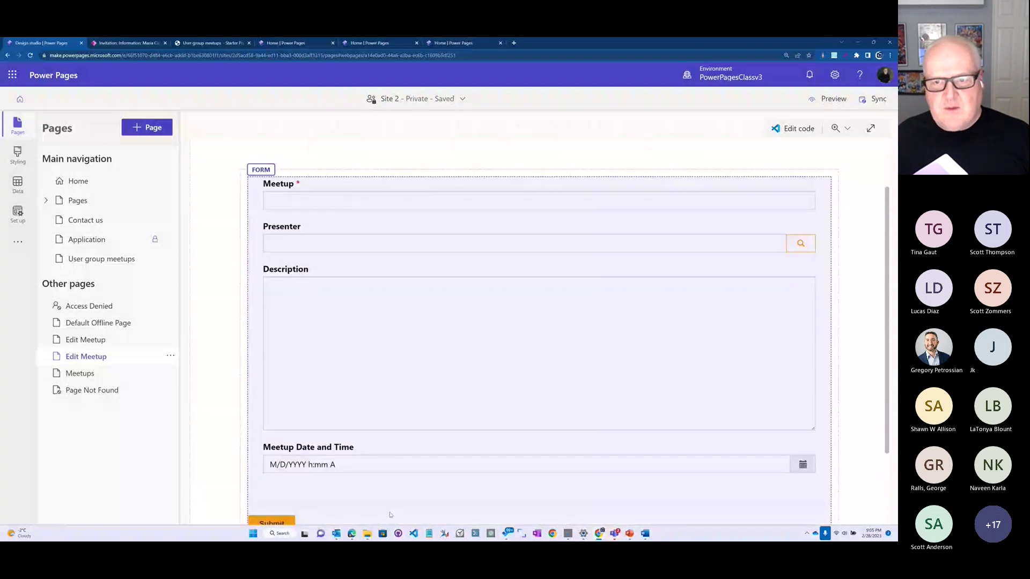
Open the form's SpeakerEdit table permission and examine its access type, relationship, granted permissions and roles
{"action": "left_click", "coordinate": [412, 234]}
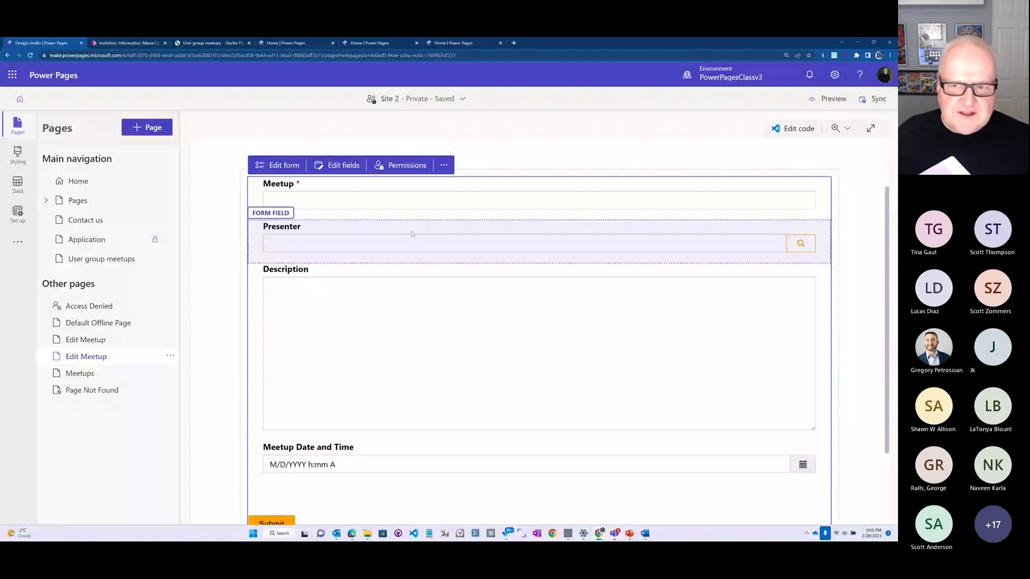
{"action": "left_click", "coordinate": [407, 166]}
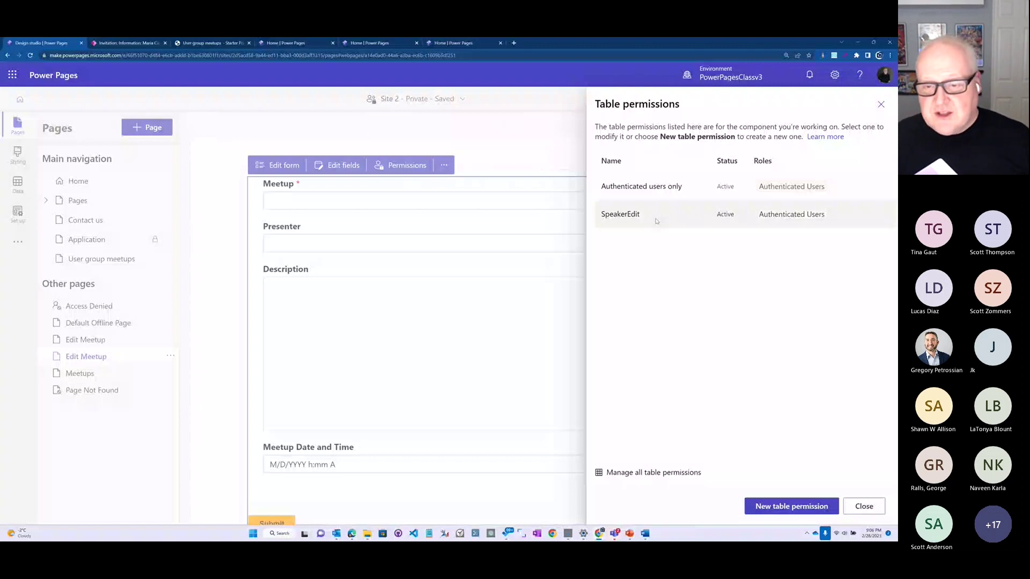
{"action": "left_click", "coordinate": [625, 219]}
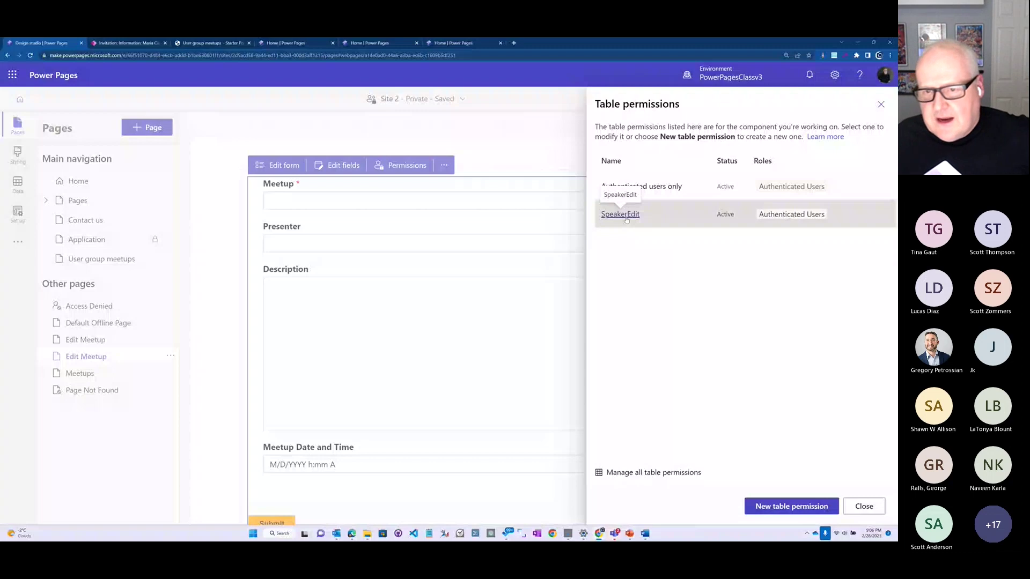
{"action": "left_click", "coordinate": [625, 217]}
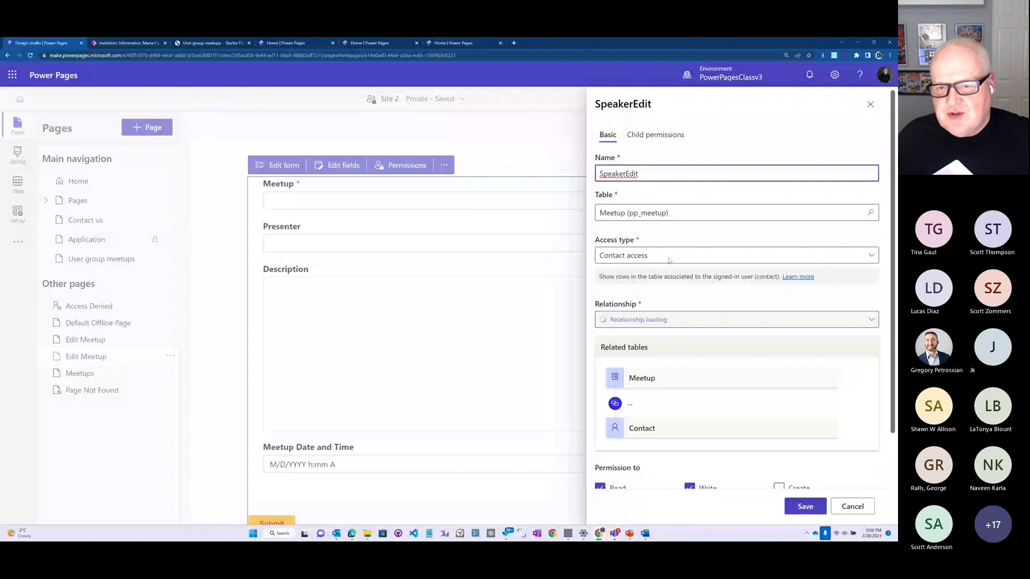
{"action": "scroll", "coordinate": [669, 260], "scroll_direction": "down", "scroll_amount": 1}
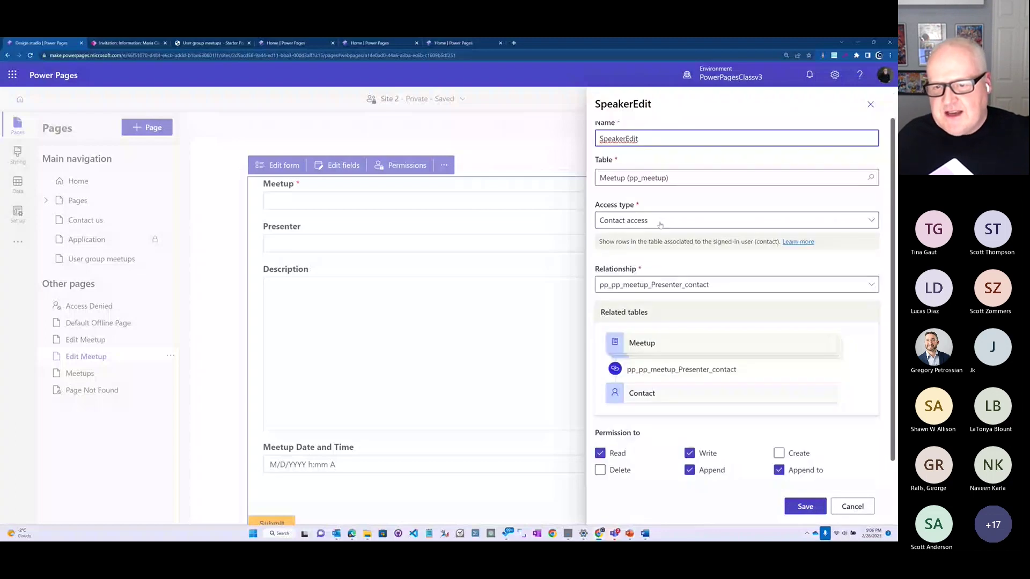
{"action": "left_click", "coordinate": [660, 224]}
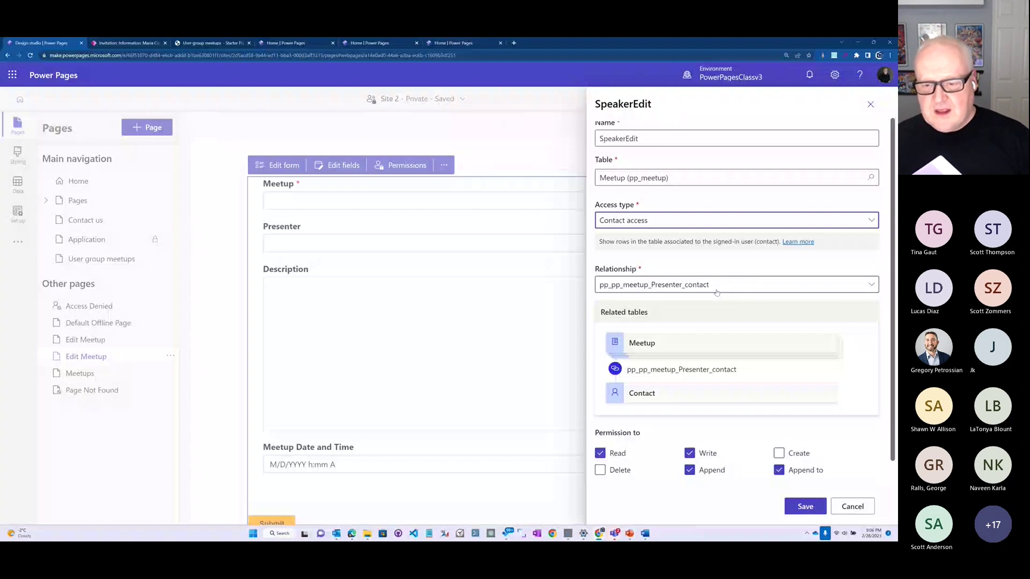
{"action": "scroll", "coordinate": [717, 292], "scroll_direction": "down", "scroll_amount": 2}
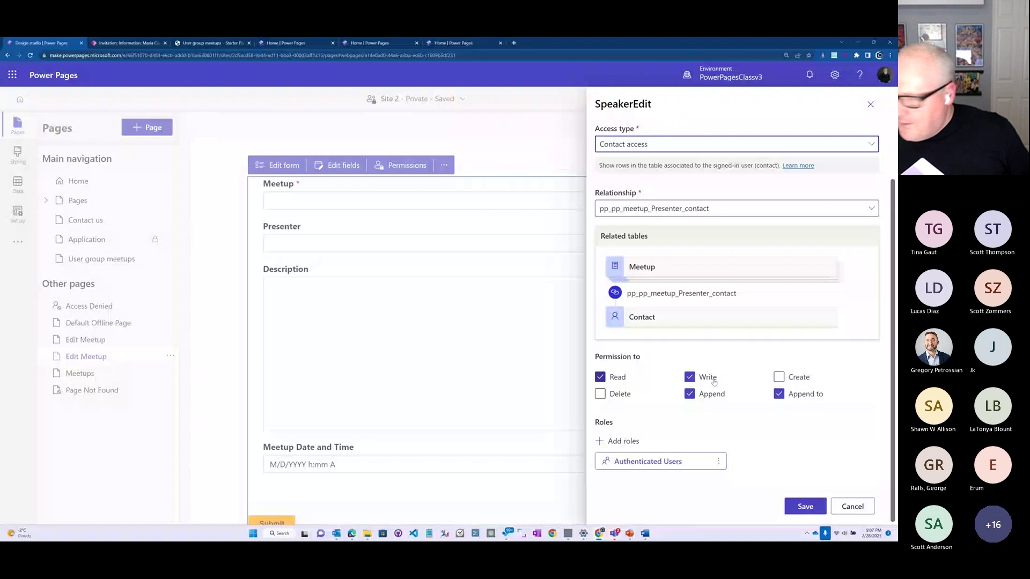
Check the roles assigned to the SpeakerEdit table permission, save it, and close the form's table permissions
{"action": "left_click", "coordinate": [630, 445]}
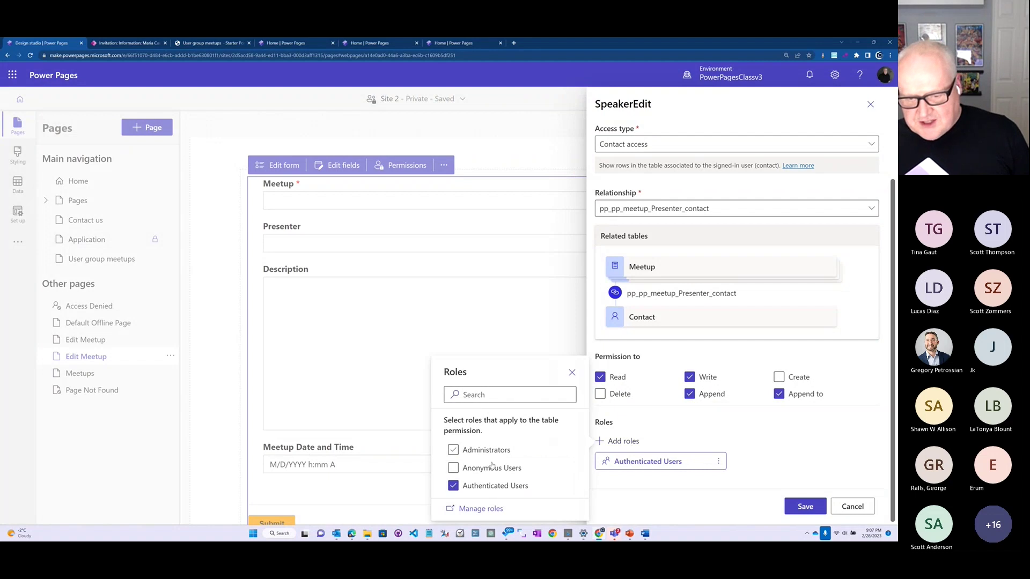
{"action": "left_click", "coordinate": [802, 510]}
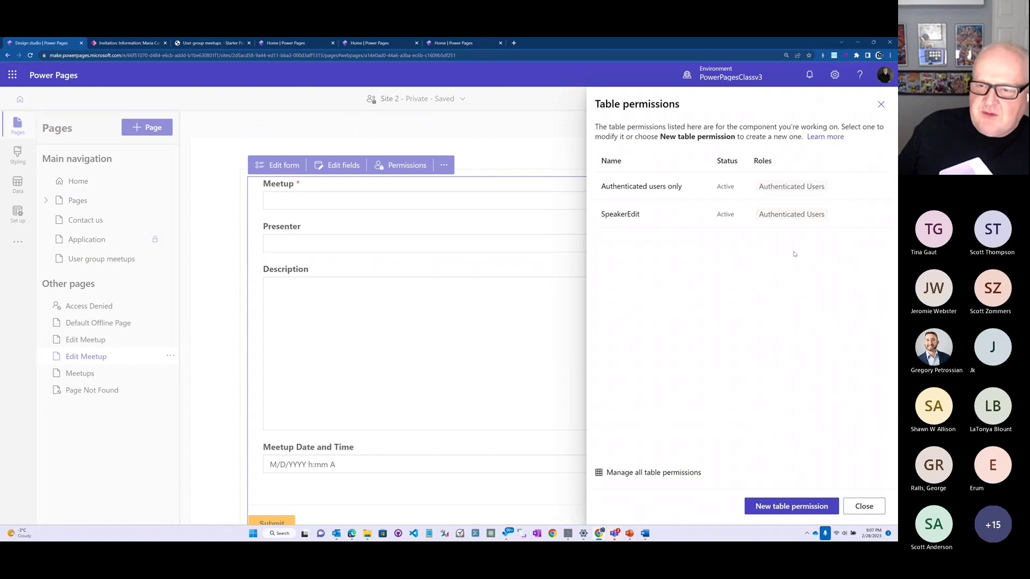
{"action": "left_click", "coordinate": [864, 506]}
{"action": "scroll", "coordinate": [540, 398], "scroll_direction": "up", "scroll_amount": 2}
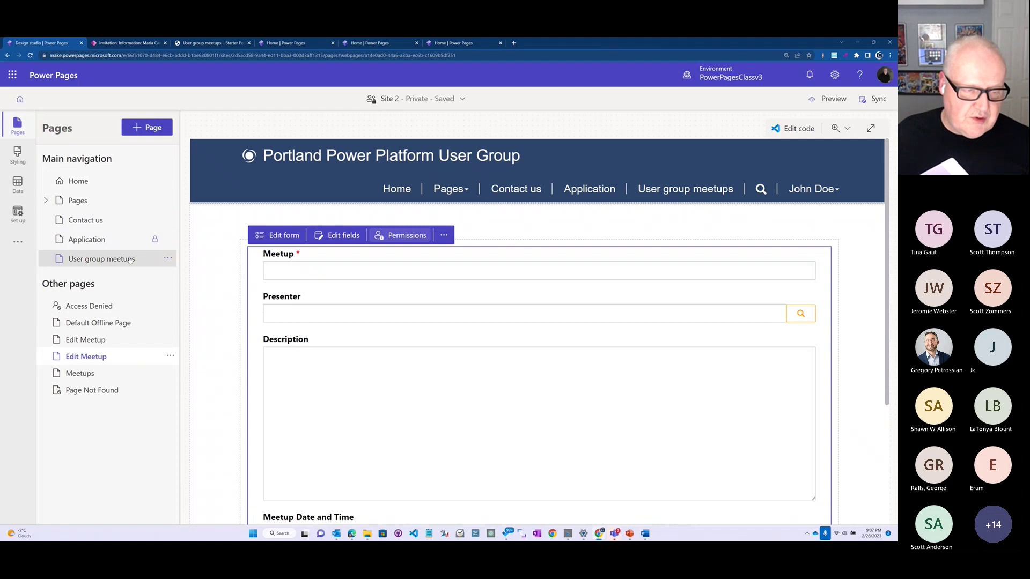
Turn on Edit record for the list on the User group meetups page, with the Edit Meetup webpage as target
{"action": "left_click", "coordinate": [108, 260]}
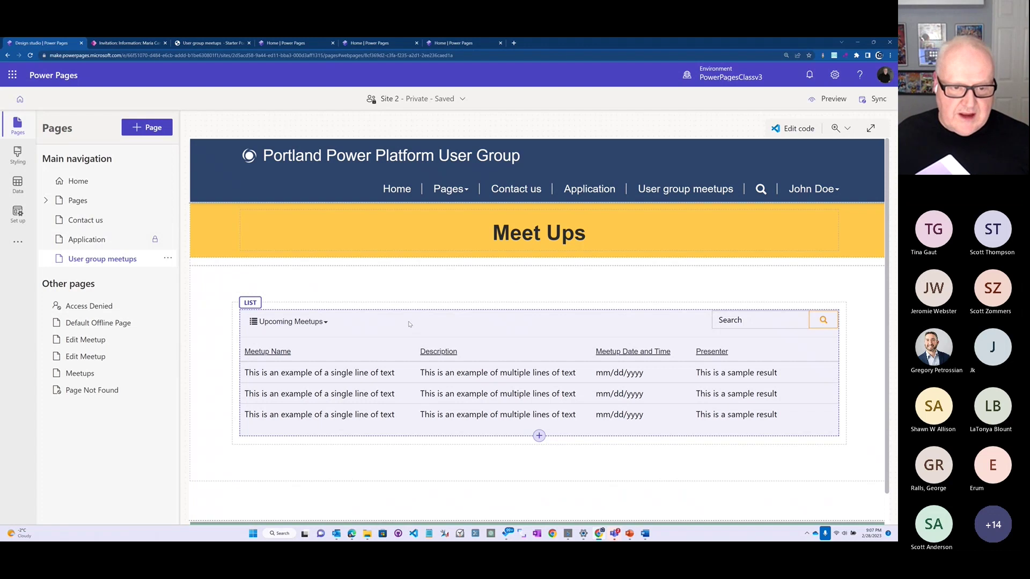
{"action": "left_click", "coordinate": [409, 324]}
{"action": "left_click", "coordinate": [273, 301]}
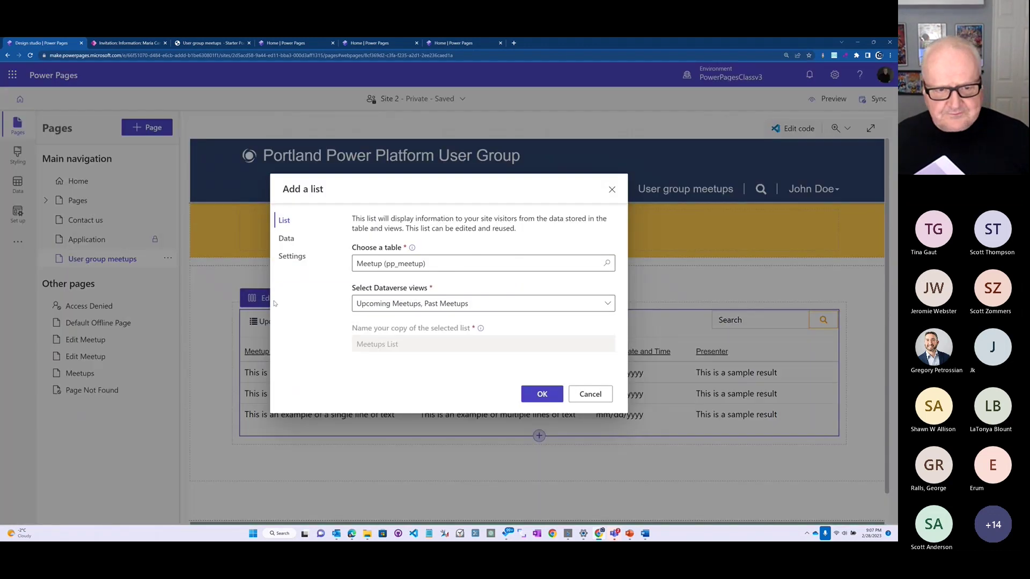
{"action": "left_click", "coordinate": [287, 239]}
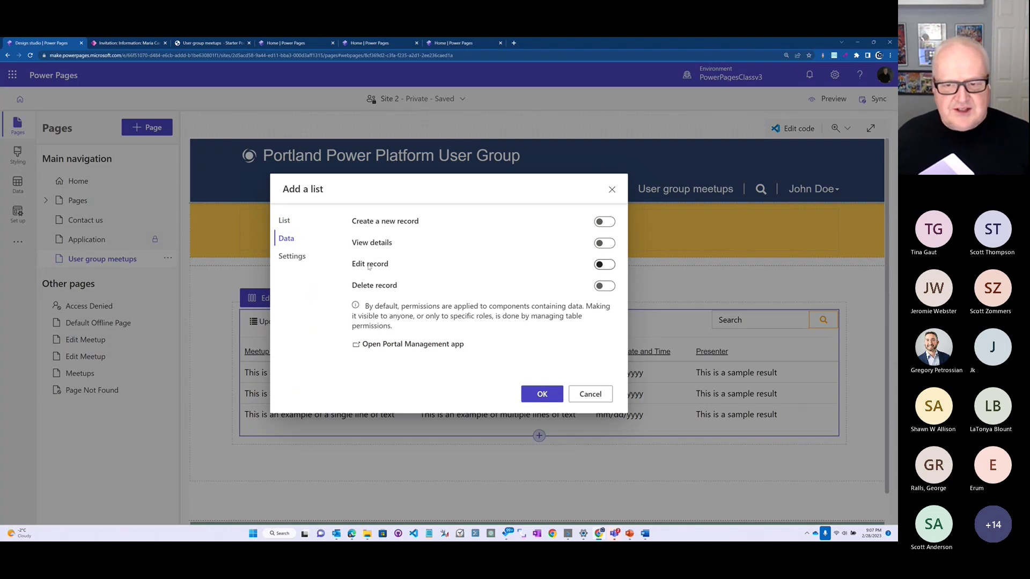
{"action": "left_click", "coordinate": [604, 265]}
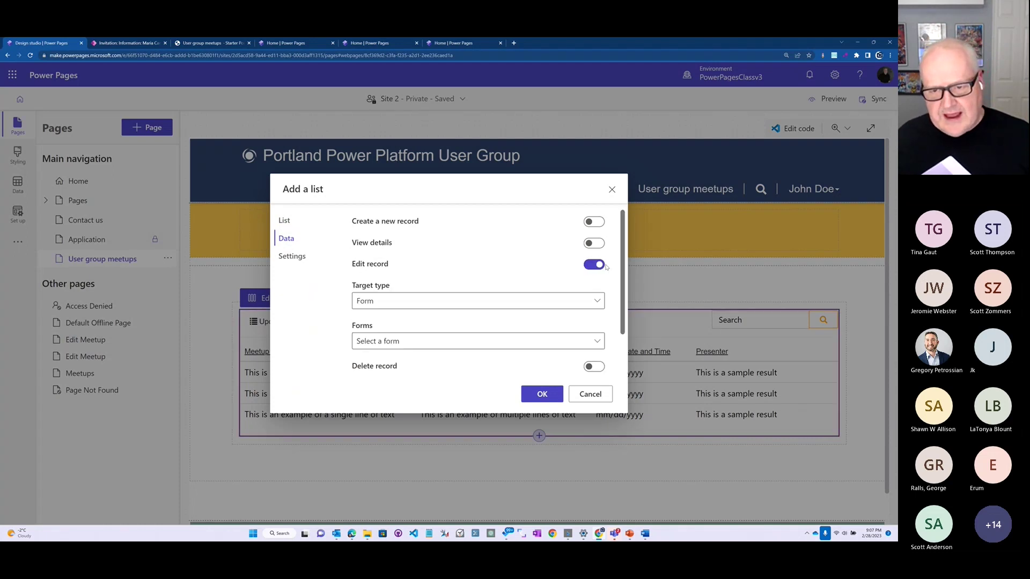
{"action": "left_click", "coordinate": [435, 302]}
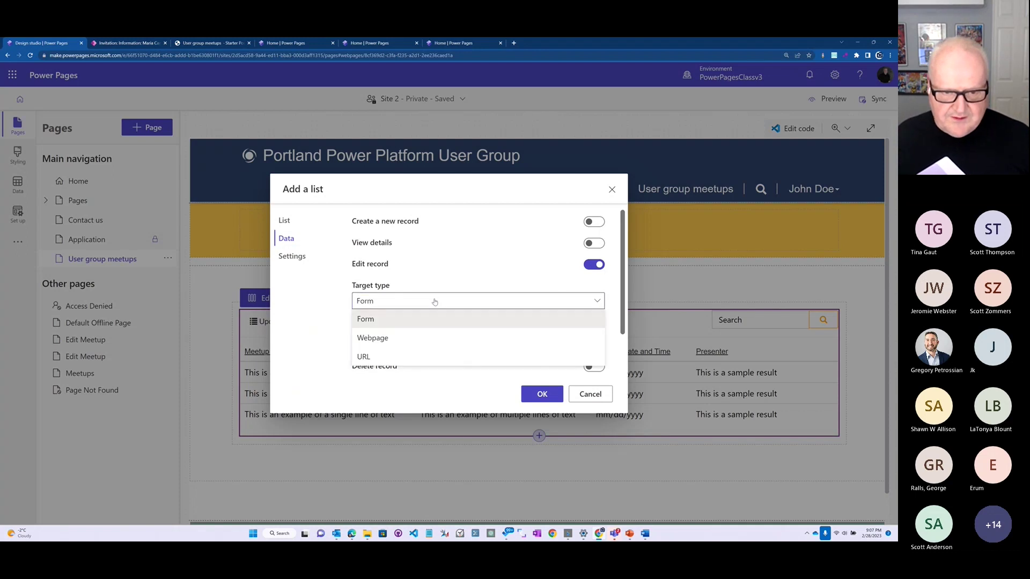
{"action": "left_click", "coordinate": [413, 339]}
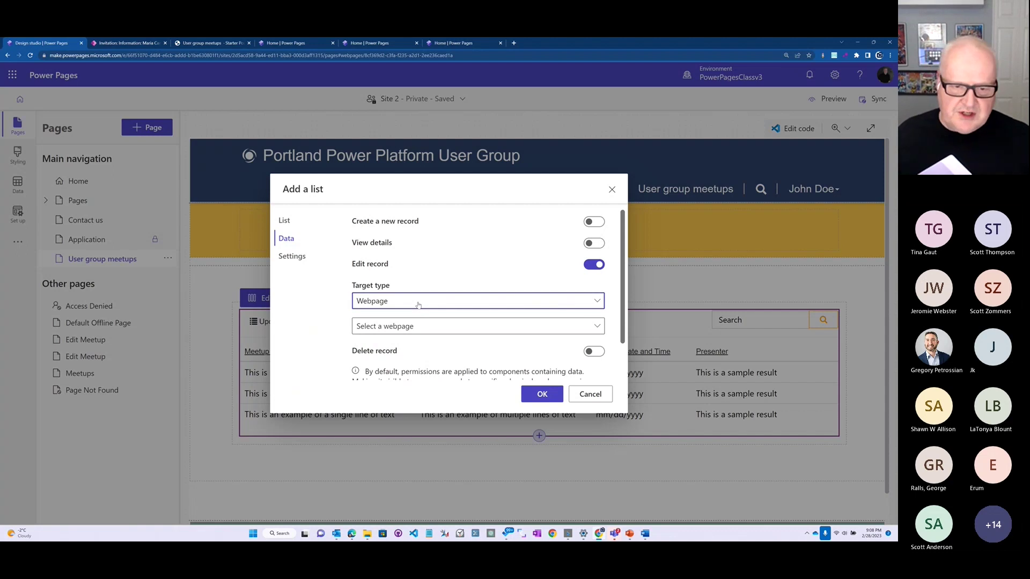
{"action": "left_click", "coordinate": [430, 333]}
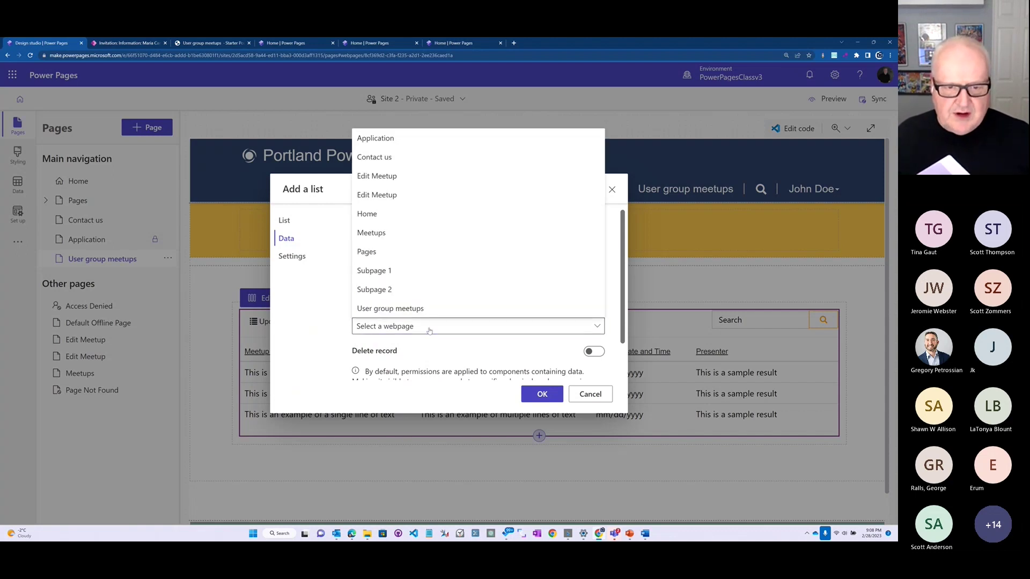
{"action": "left_click", "coordinate": [412, 180]}
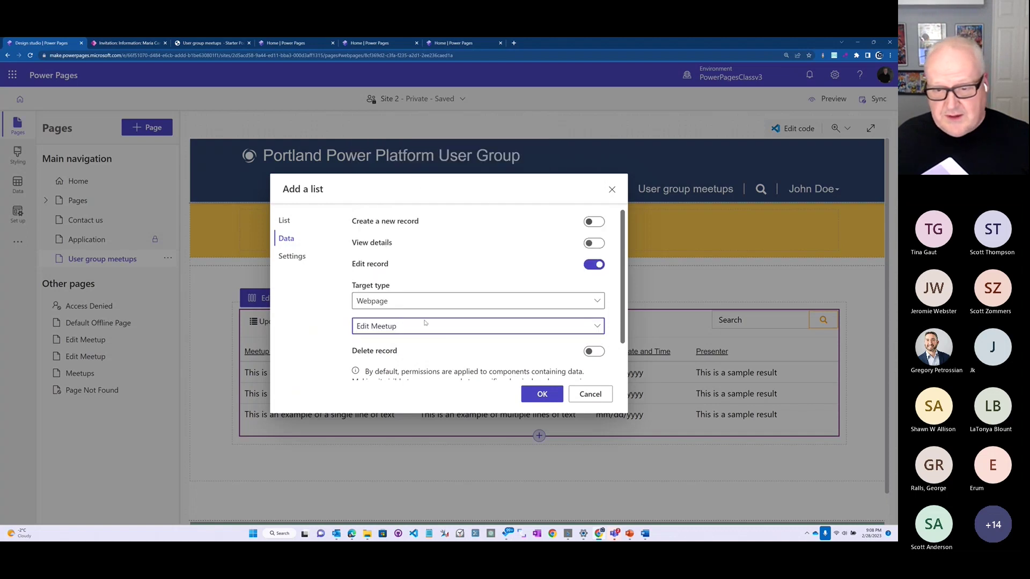
{"action": "scroll", "coordinate": [445, 322], "scroll_direction": "down", "scroll_amount": 2}
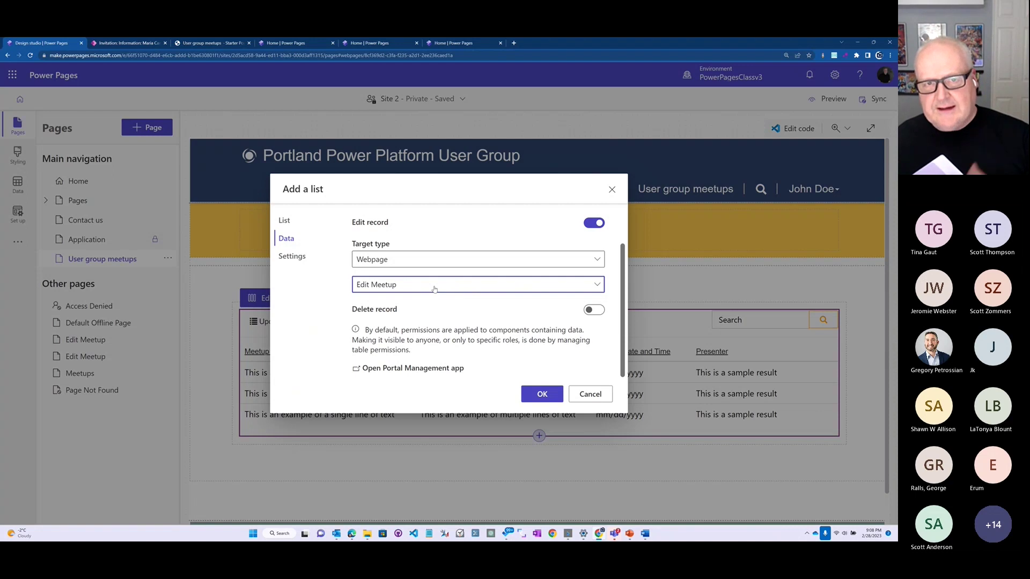
{"action": "left_click", "coordinate": [537, 396]}
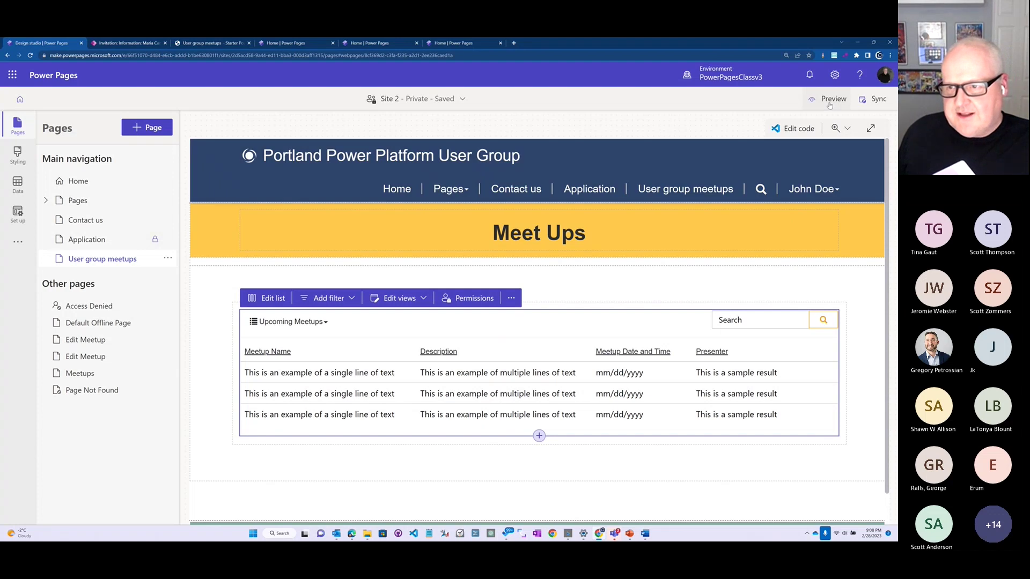
Preview the User group meetups page at desktop size and show the Past Meetups view of the list
{"action": "left_click", "coordinate": [830, 102]}
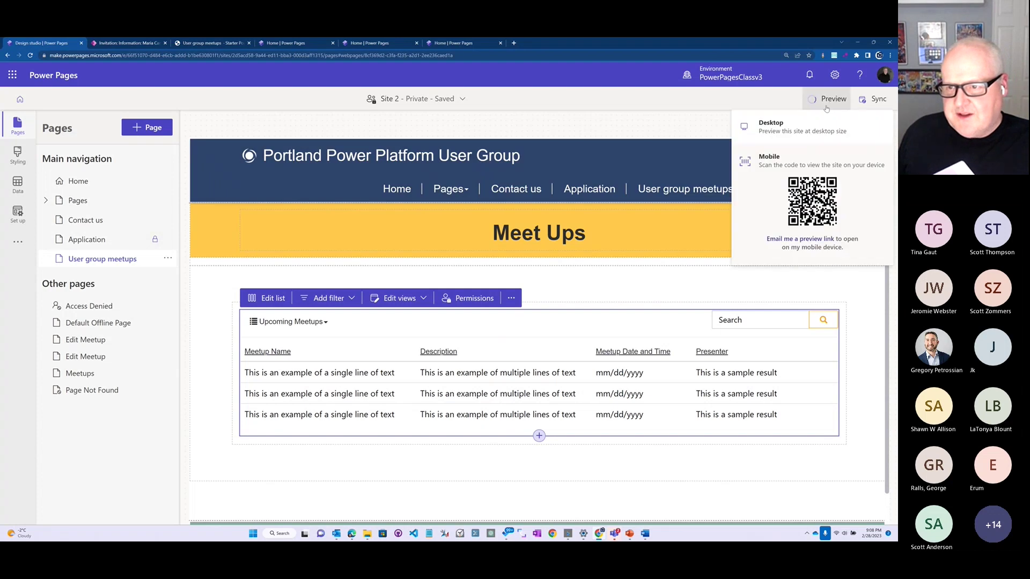
{"action": "left_click", "coordinate": [799, 127]}
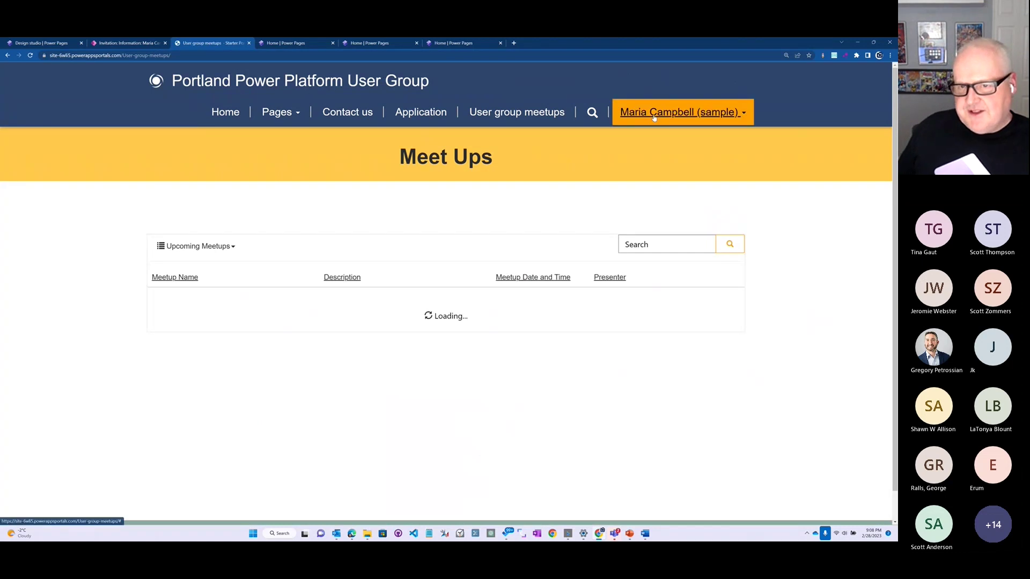
{"action": "left_click", "coordinate": [214, 257]}
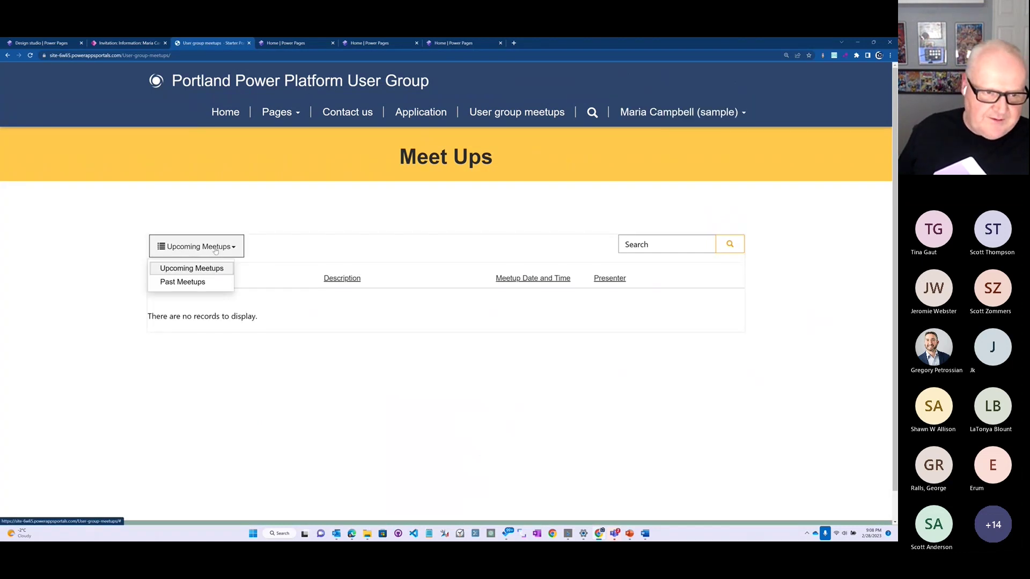
{"action": "left_click", "coordinate": [209, 280]}
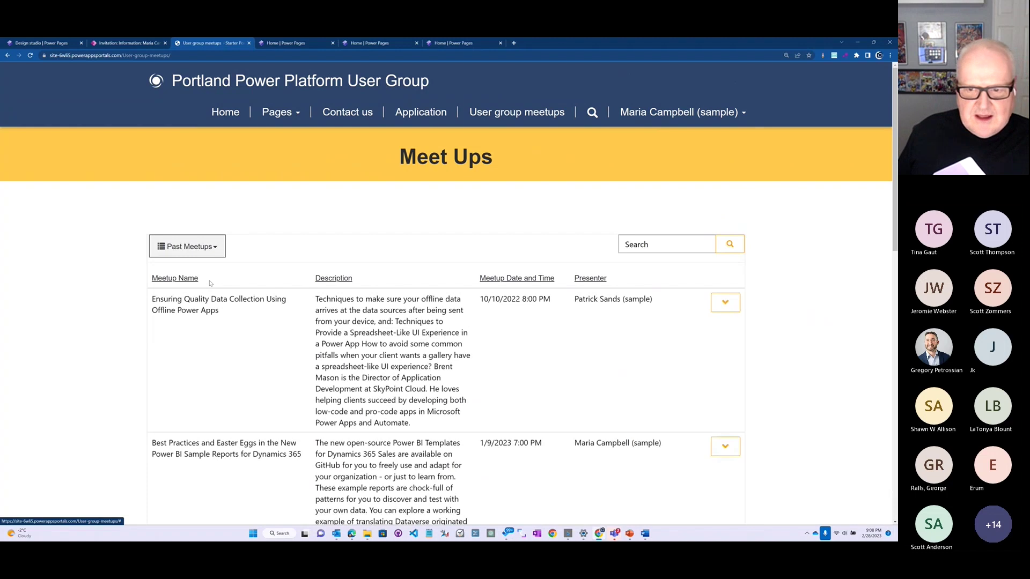
{"action": "scroll", "coordinate": [323, 230], "scroll_direction": "down", "scroll_amount": 1}
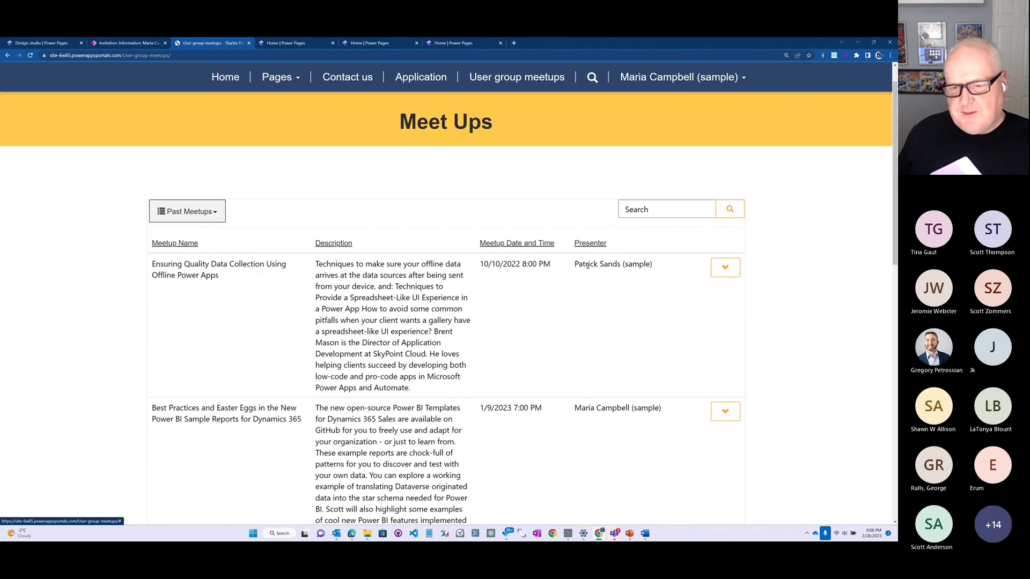
Open the "Ensuring Quality Data Collection Using Offline Power Apps" meetup for editing and test whether its fields can be edited
{"action": "left_click", "coordinate": [725, 266]}
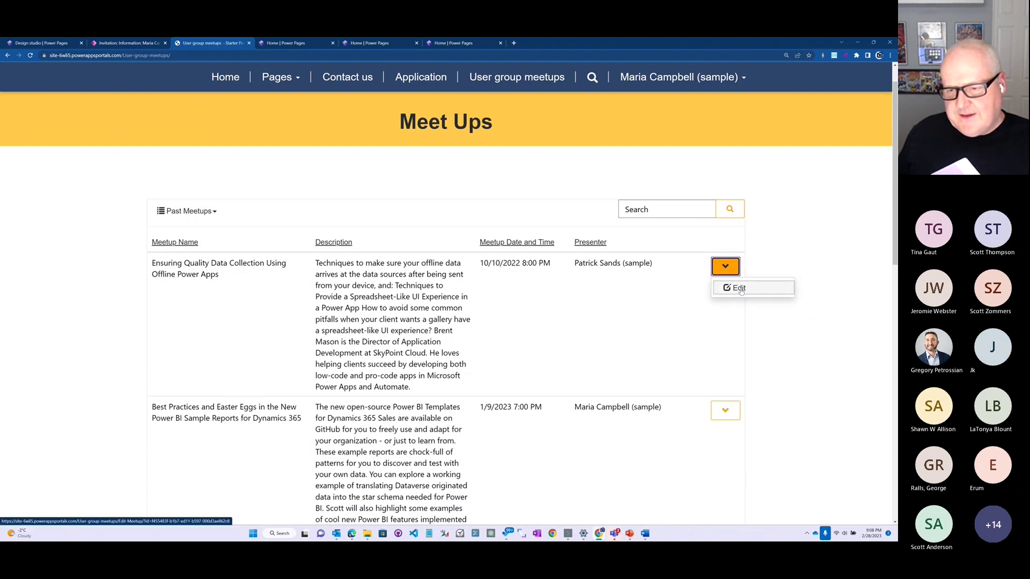
{"action": "left_click", "coordinate": [739, 288]}
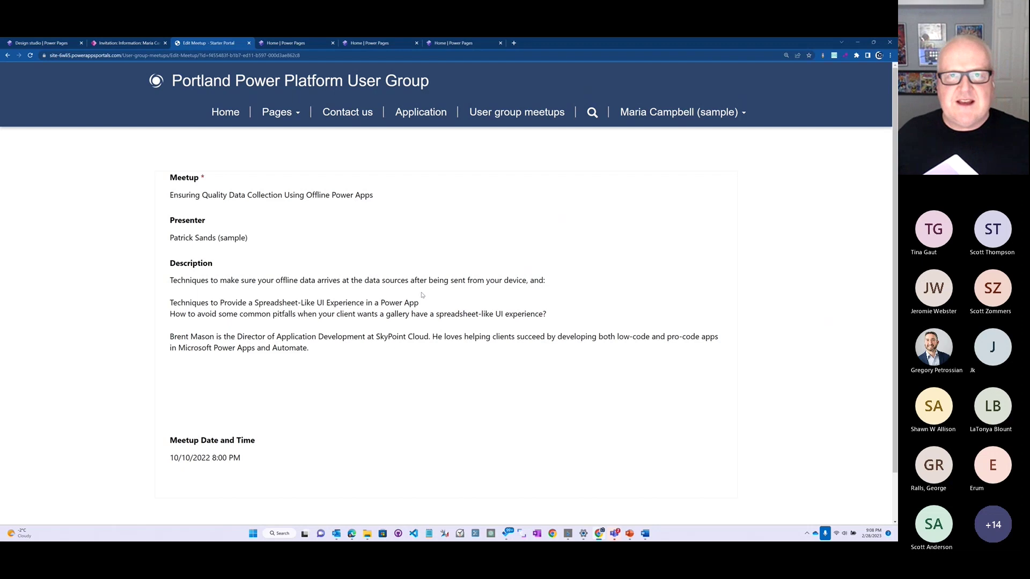
{"action": "right_click", "coordinate": [400, 296]}
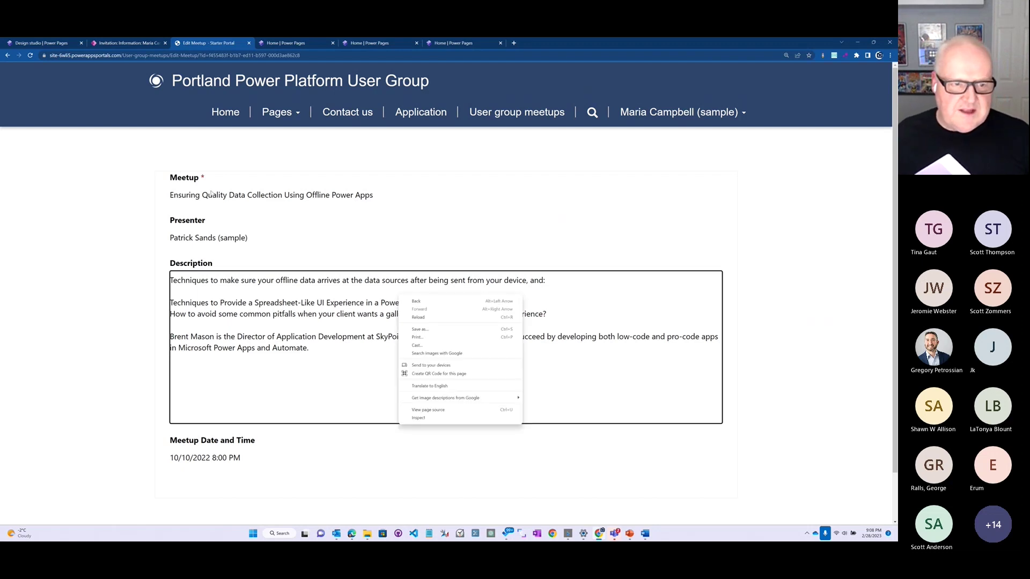
{"action": "left_click", "coordinate": [228, 206]}
{"action": "left_click", "coordinate": [252, 348]}
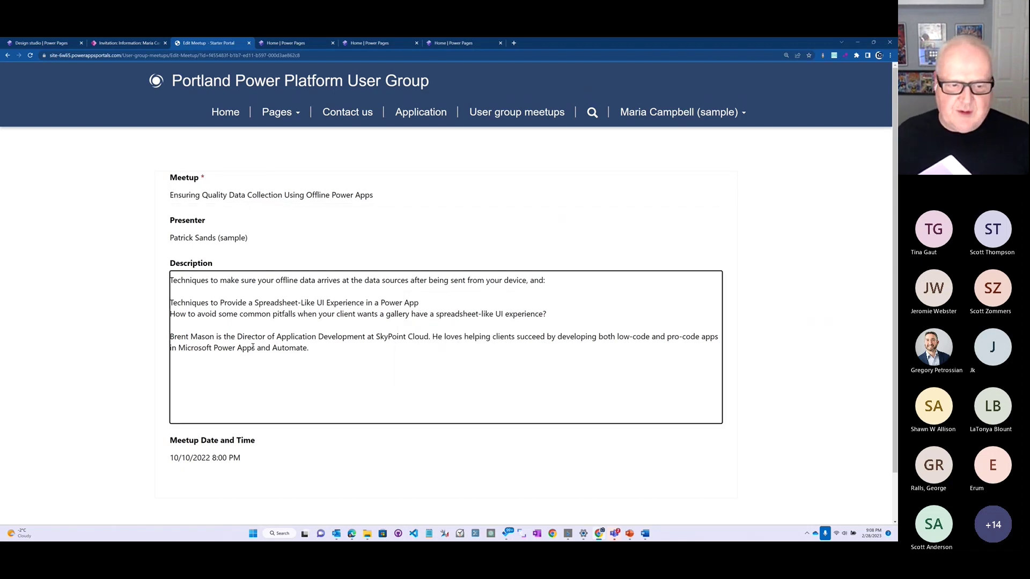
{"action": "left_click", "coordinate": [221, 459]}
{"action": "left_click", "coordinate": [226, 293]}
{"action": "left_click", "coordinate": [209, 212]}
{"action": "left_click", "coordinate": [207, 200]}
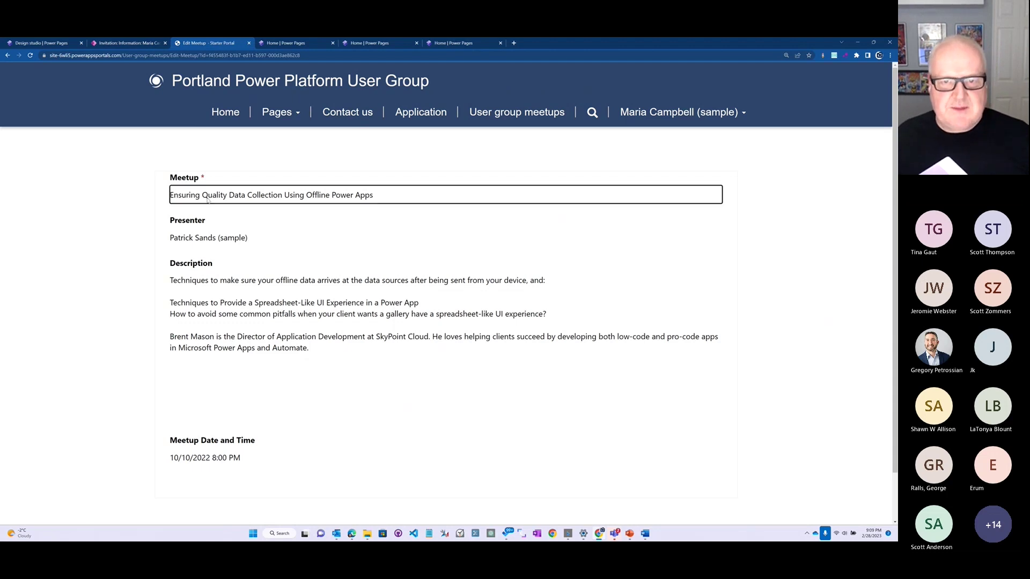
Return to the Past Meetups list and open "Best Practices and Easter Eggs in the New Power BI Sample Reports for Dynamics 365" for editing
{"action": "left_click", "coordinate": [513, 118]}
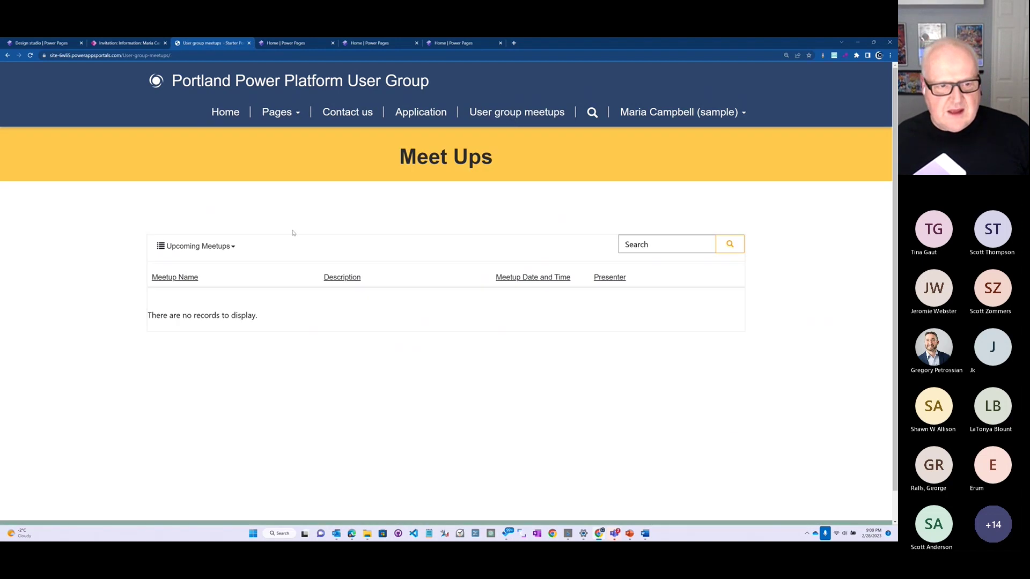
{"action": "left_click", "coordinate": [224, 250]}
{"action": "left_click", "coordinate": [215, 282]}
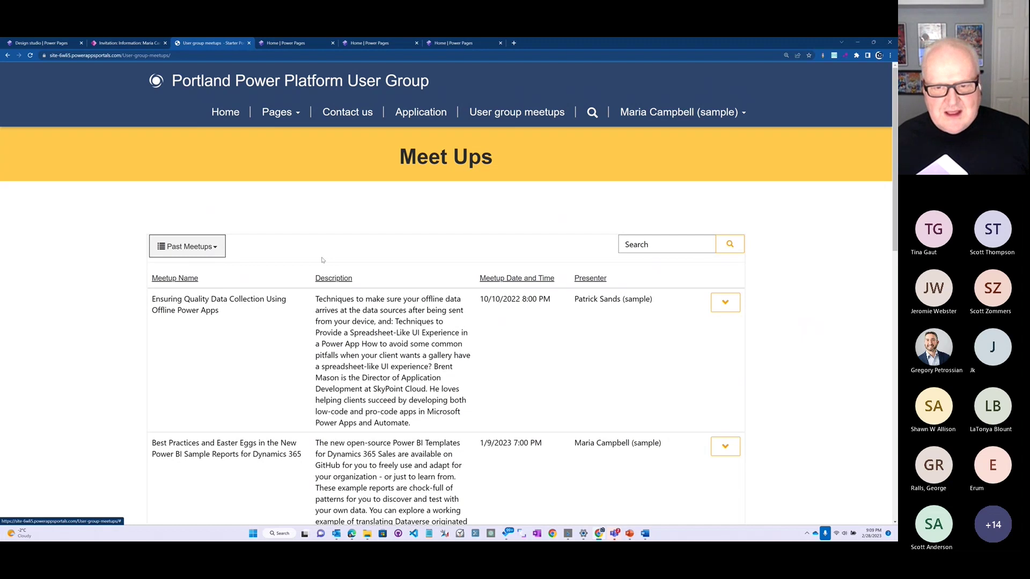
{"action": "scroll", "coordinate": [322, 260], "scroll_direction": "down", "scroll_amount": 3}
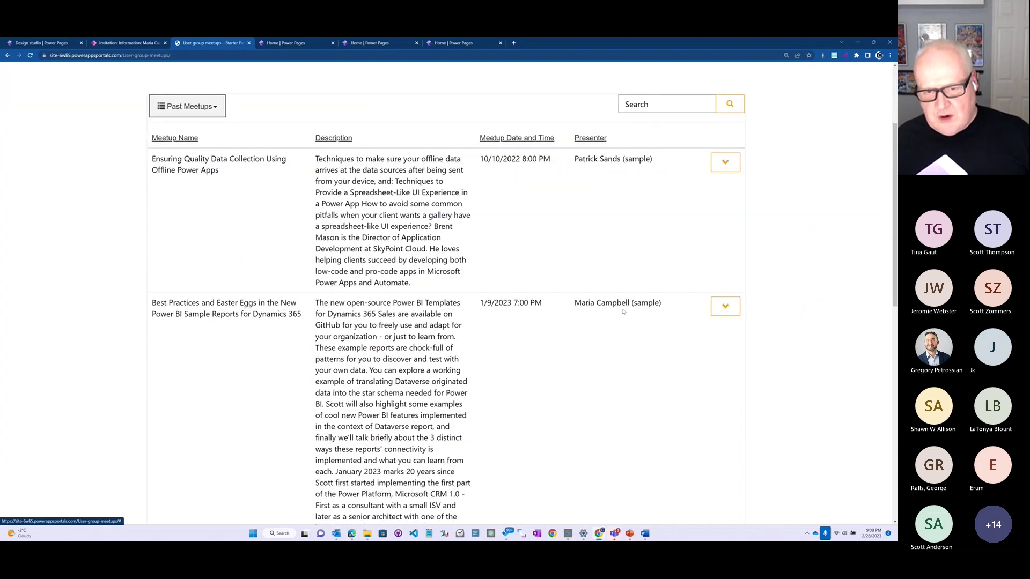
{"action": "scroll", "coordinate": [377, 328], "scroll_direction": "down", "scroll_amount": 2}
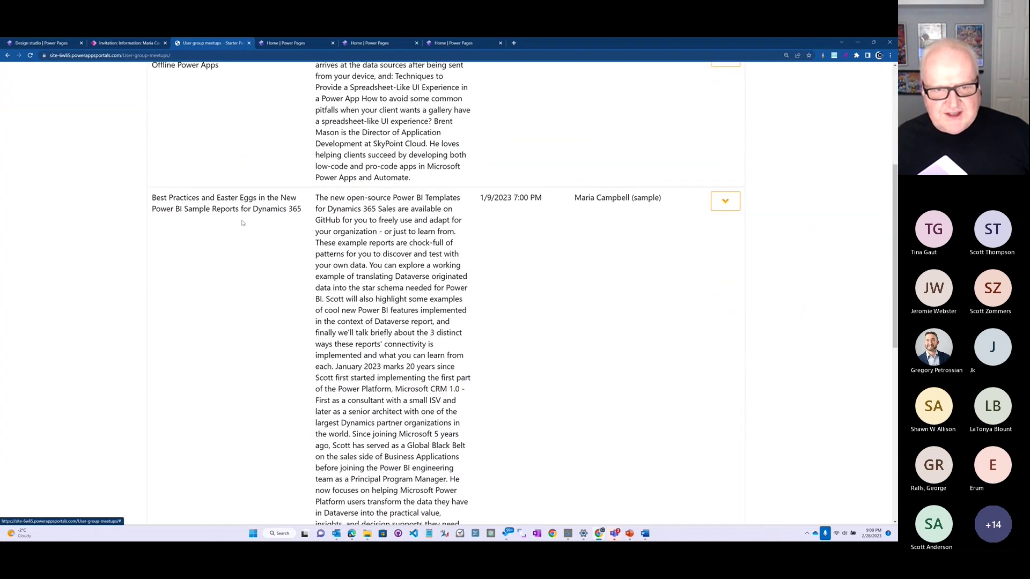
{"action": "left_click", "coordinate": [725, 201]}
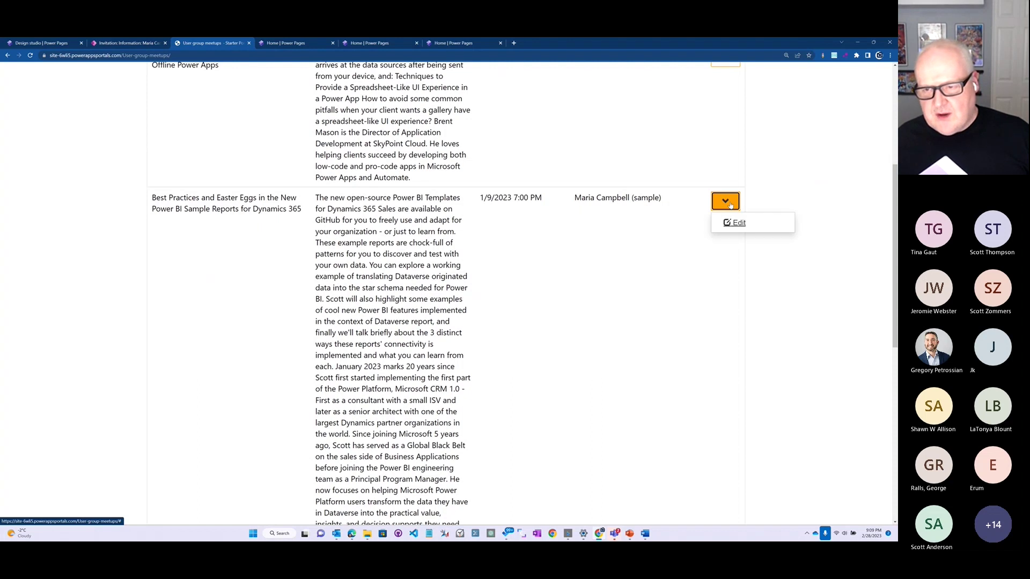
{"action": "left_click", "coordinate": [739, 224]}
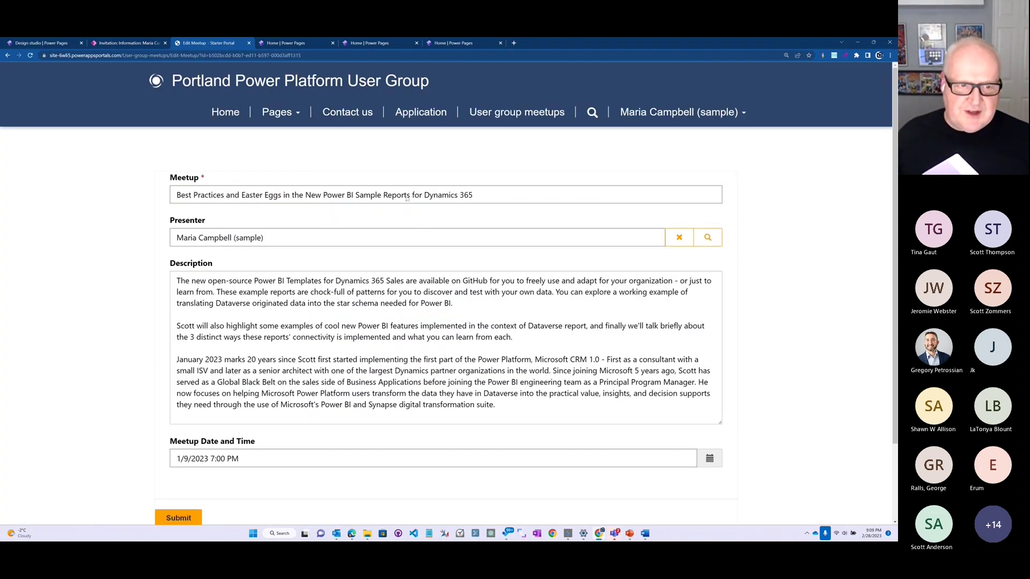
Delete the second paragraph of the meetup's description, along with the extra blank line
{"action": "left_click", "coordinate": [259, 193]}
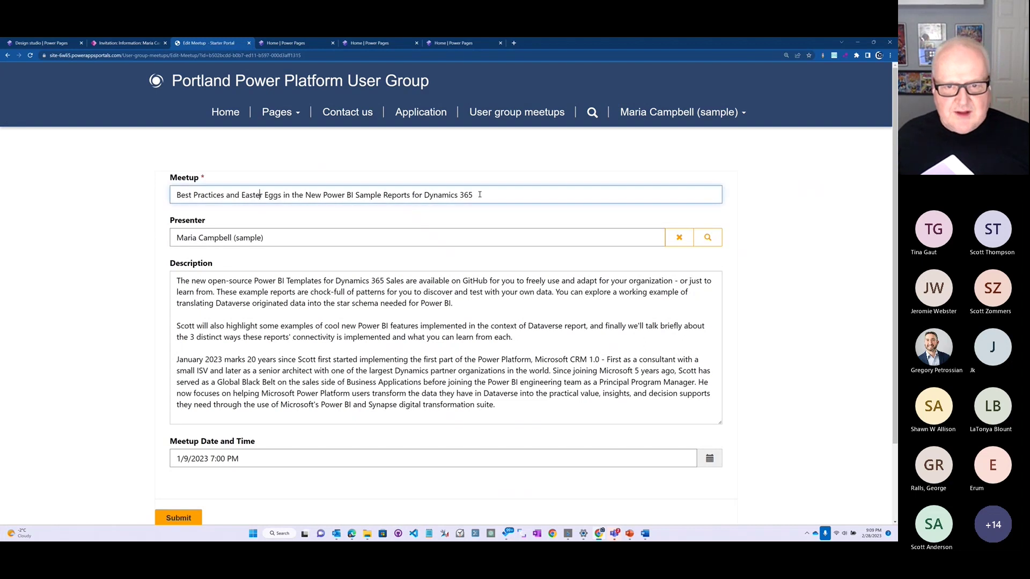
{"action": "left_click_drag", "start_coordinate": [455, 303], "coordinate": [380, 303]}
{"action": "left_click_drag", "start_coordinate": [513, 337], "coordinate": [177, 326]}
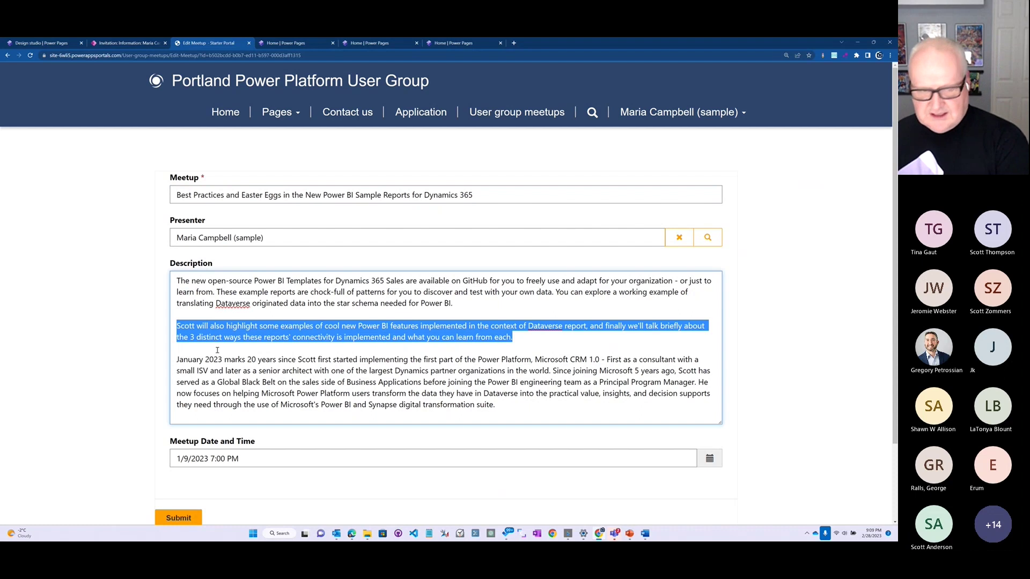
{"action": "key", "text": "Delete"}
{"action": "key", "text": "Delete"}
{"action": "key", "text": "Delete"}
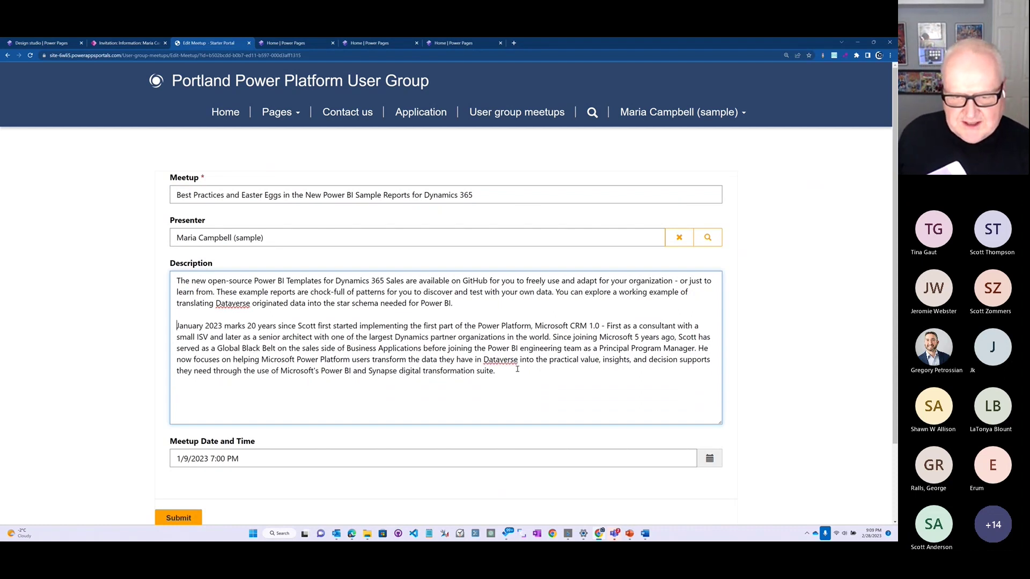
Change the meetup's date to 1/10/2023, keeping the time at 7:00 PM
{"action": "scroll", "coordinate": [324, 351], "scroll_direction": "down", "scroll_amount": 2}
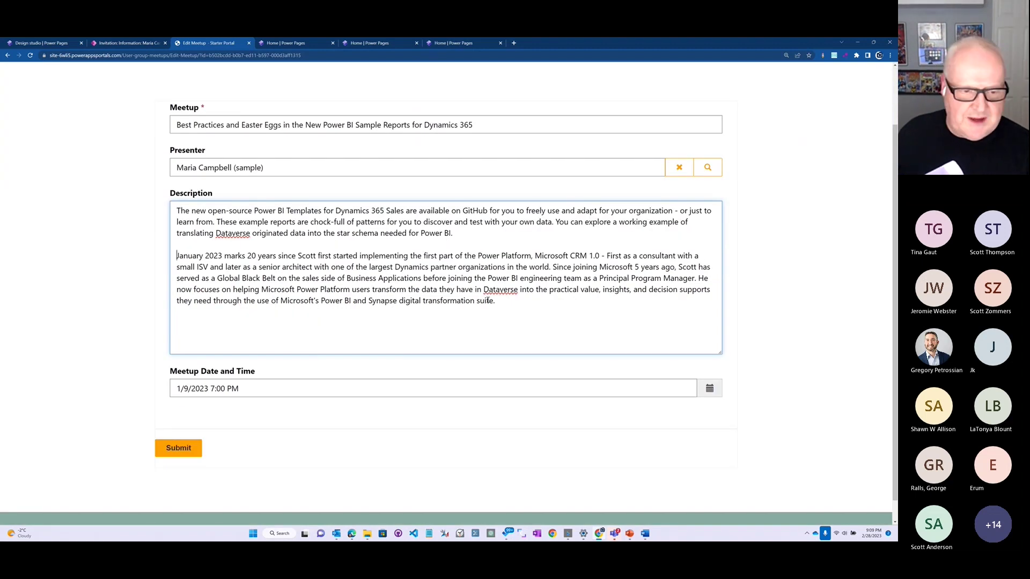
{"action": "left_click", "coordinate": [710, 390]}
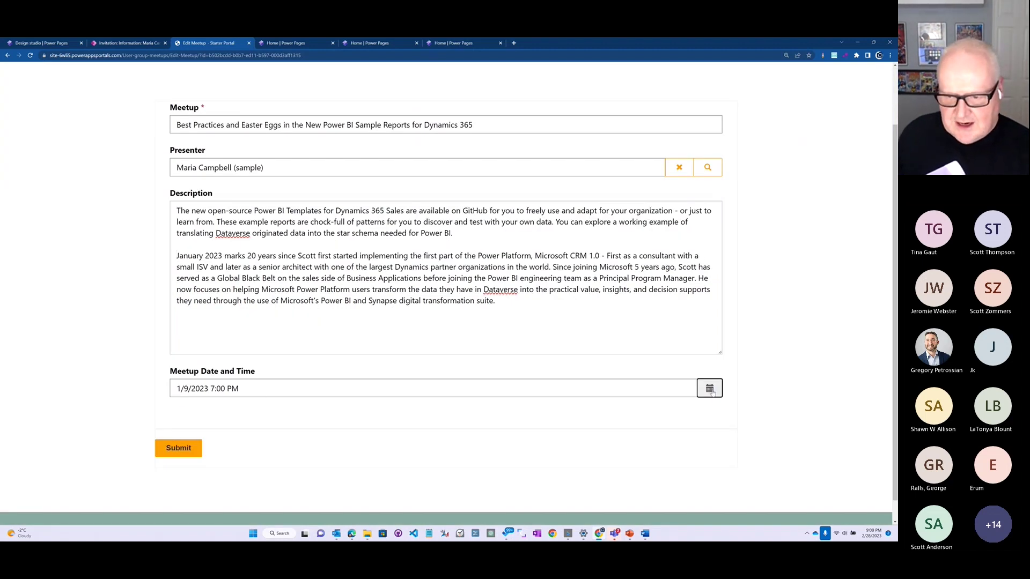
{"action": "left_click", "coordinate": [230, 463]}
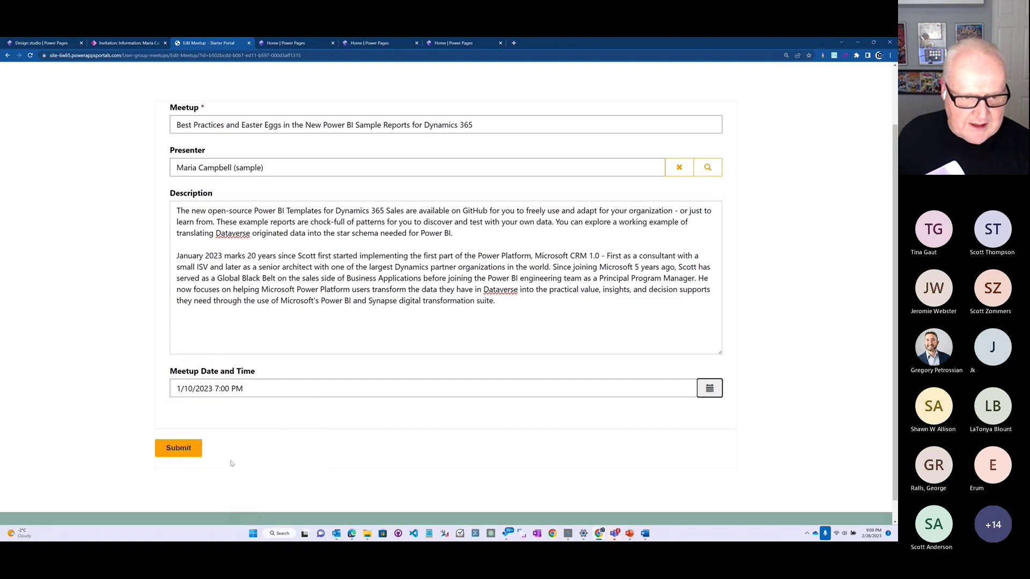
Try to submit the edited meetup and review the form's response
{"action": "left_click", "coordinate": [185, 449]}
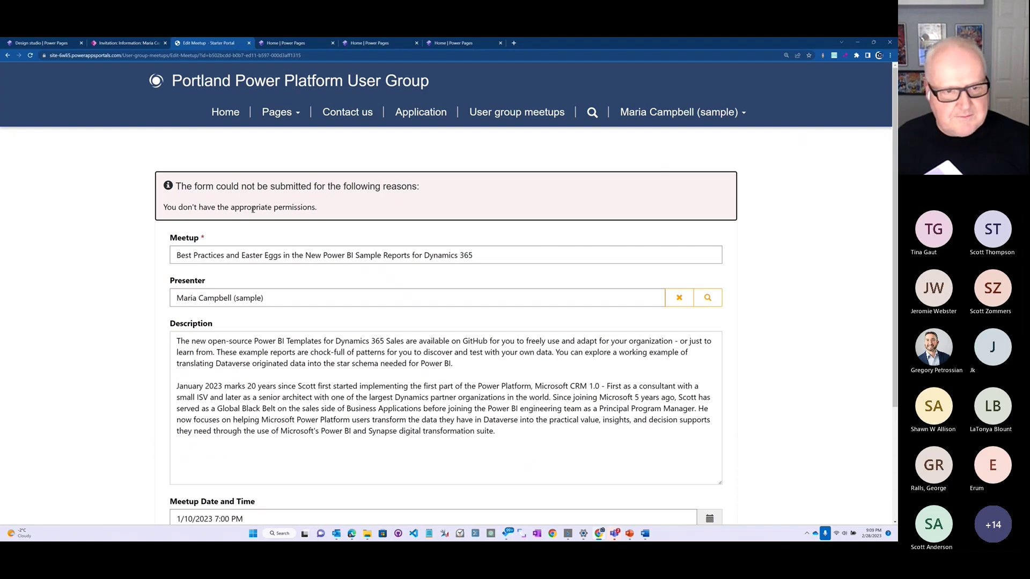
{"action": "scroll", "coordinate": [263, 204], "scroll_direction": "down", "scroll_amount": 2}
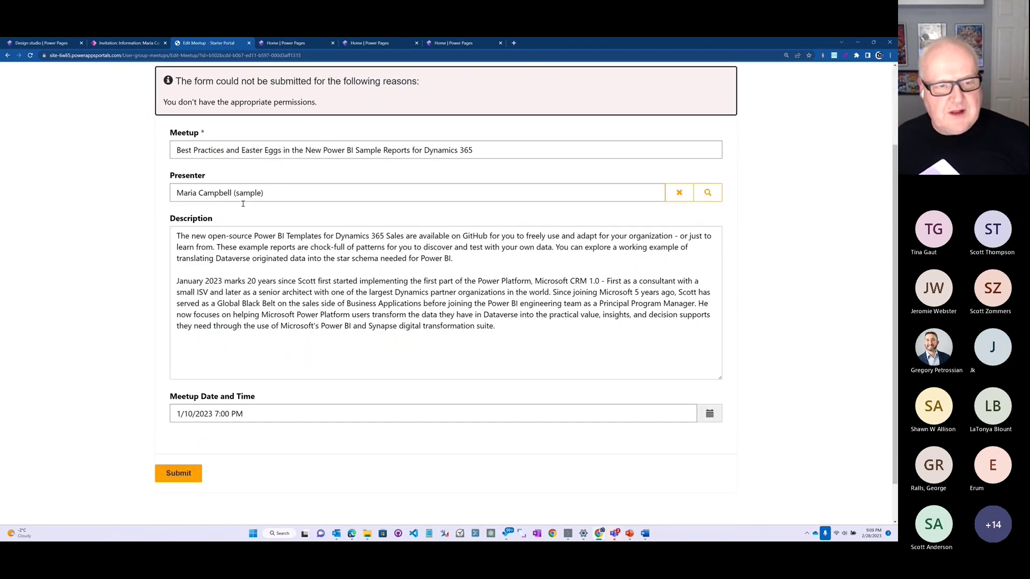
{"action": "scroll", "coordinate": [264, 198], "scroll_direction": "up", "scroll_amount": 2}
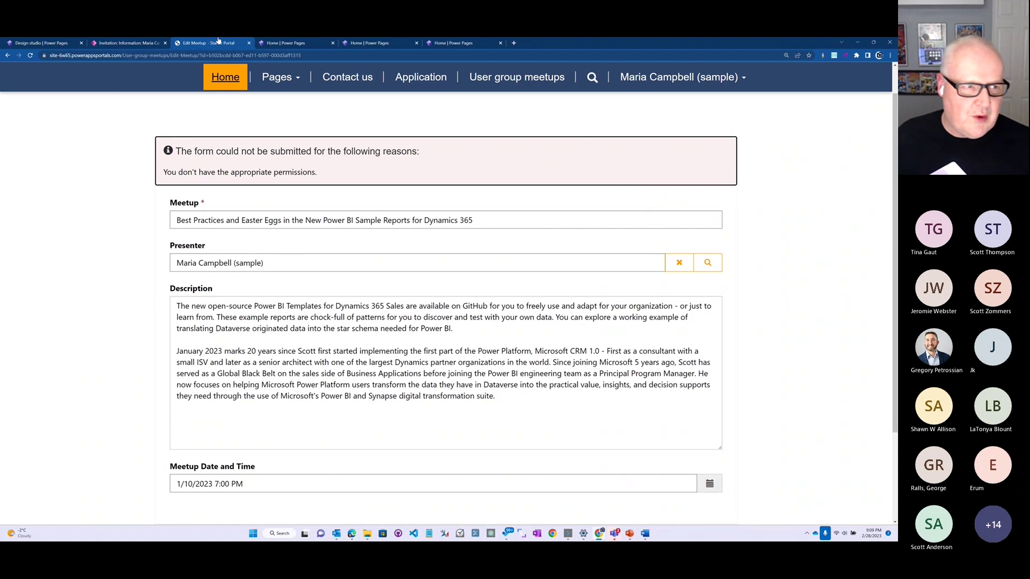
Return to the design studio's table permissions and start a child permission under SpeakerEdit
{"action": "left_click", "coordinate": [29, 44]}
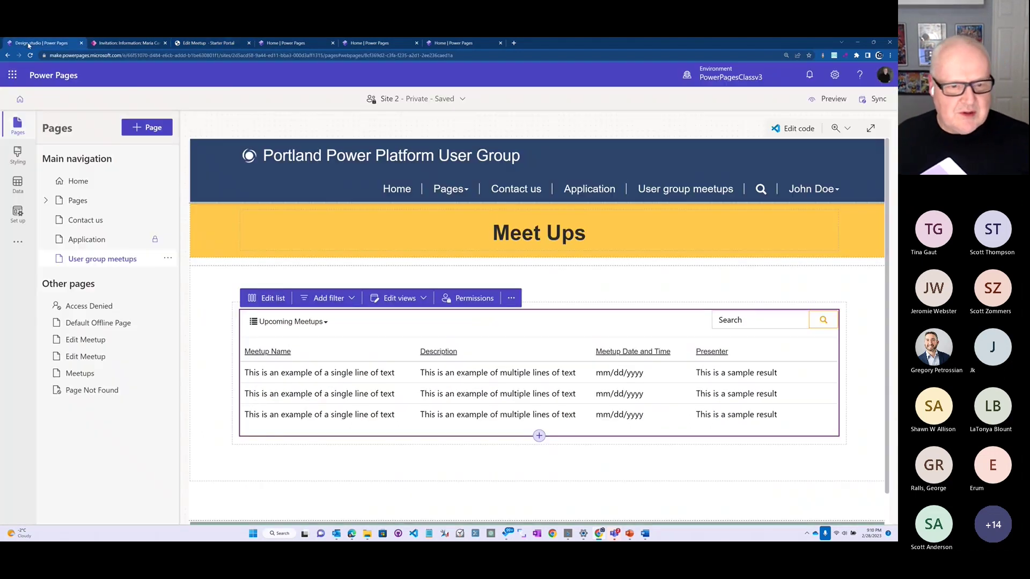
{"action": "left_click", "coordinate": [18, 212]}
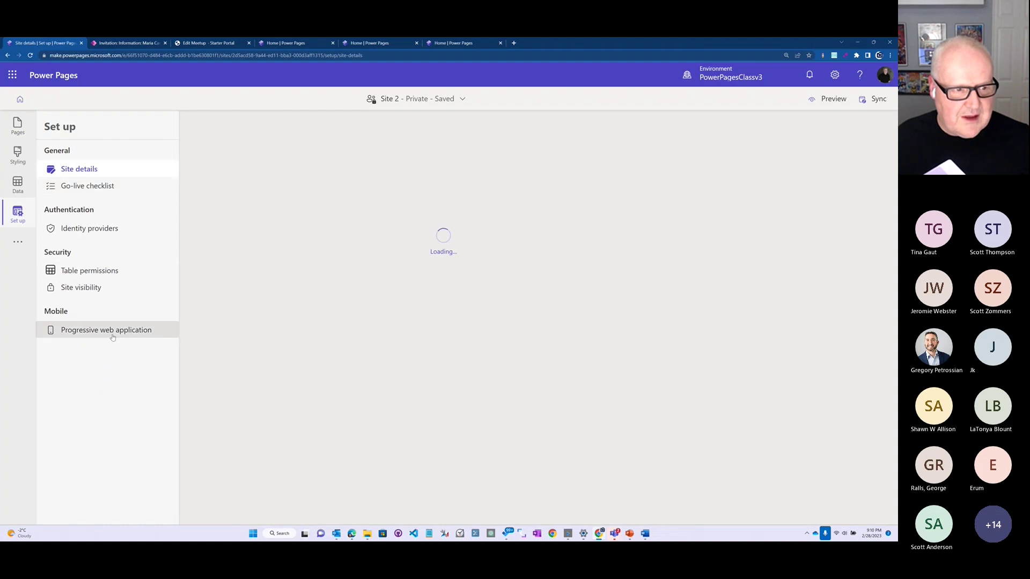
{"action": "left_click", "coordinate": [123, 271]}
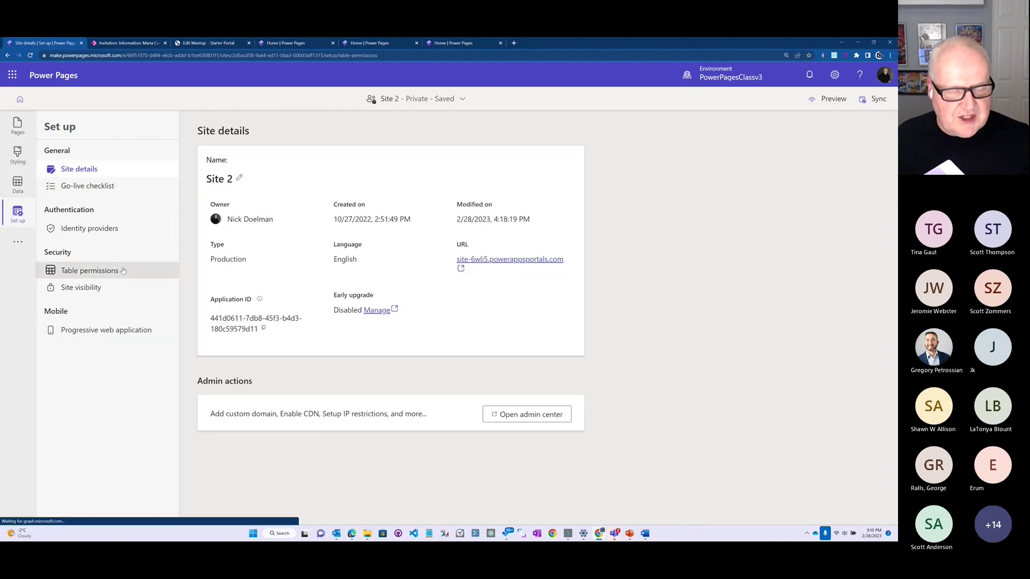
{"action": "left_click", "coordinate": [285, 273]}
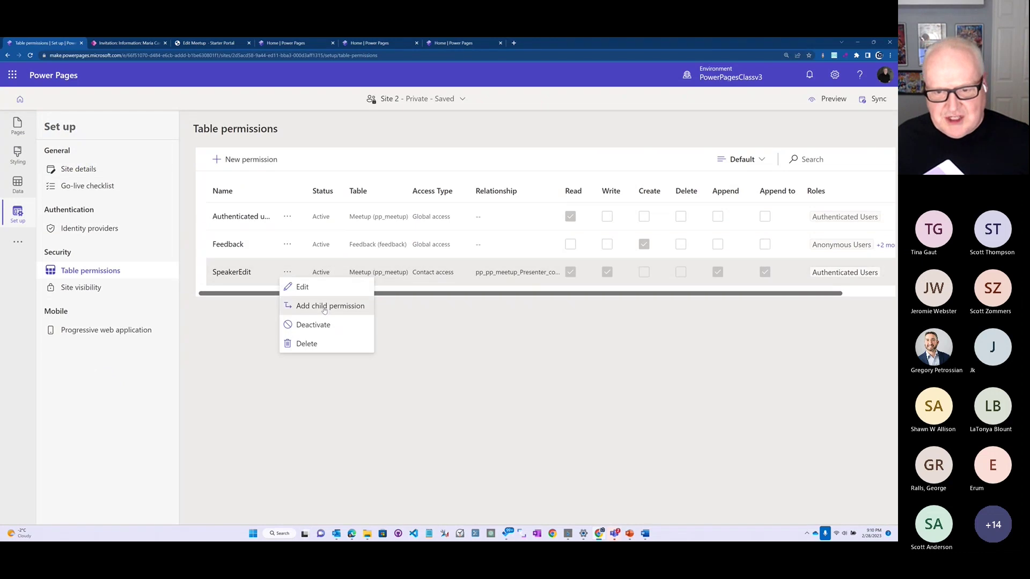
{"action": "left_click", "coordinate": [324, 311]}
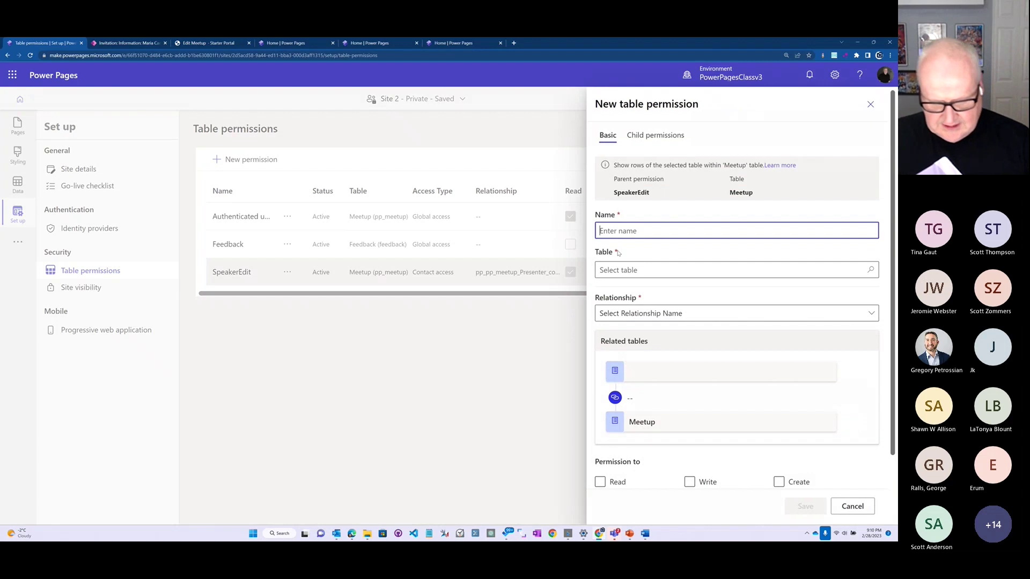
Name the child permission contact, assign it to the Contact (contact) table, and choose the pp_pp_meetup_Presenter_contact relationship
{"action": "type", "text": "contact"}
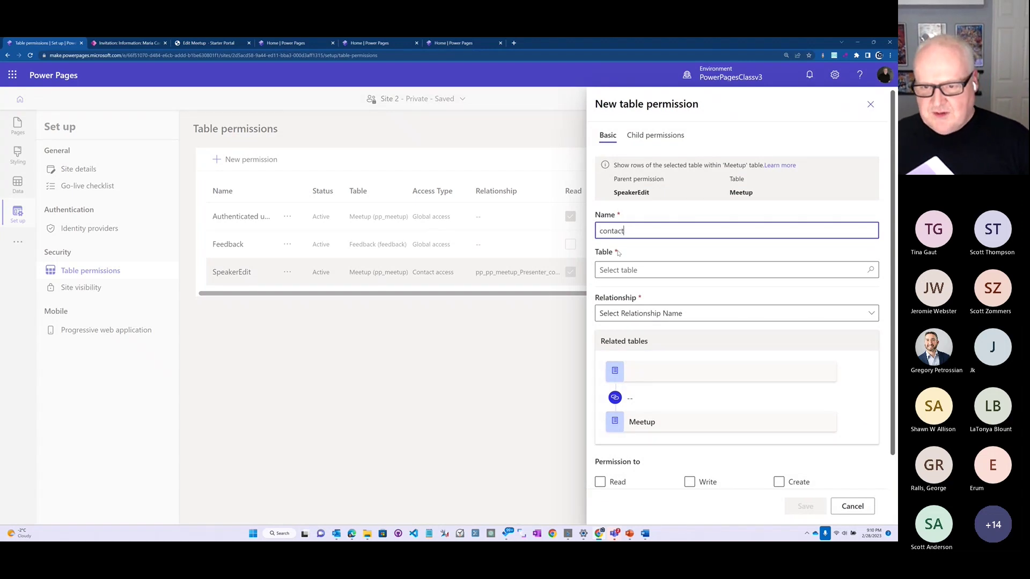
{"action": "left_click", "coordinate": [645, 271]}
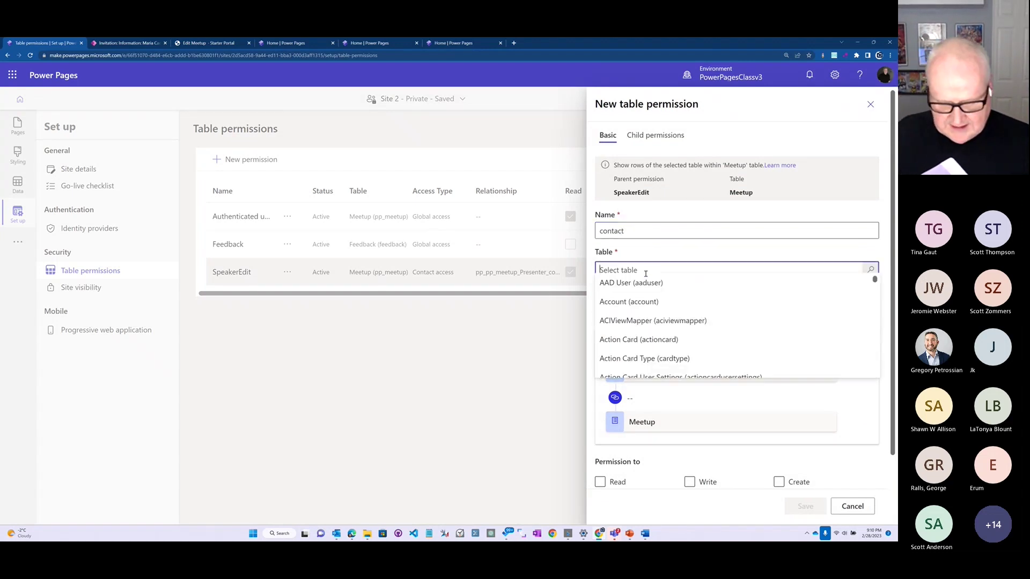
{"action": "type", "text": "contact"}
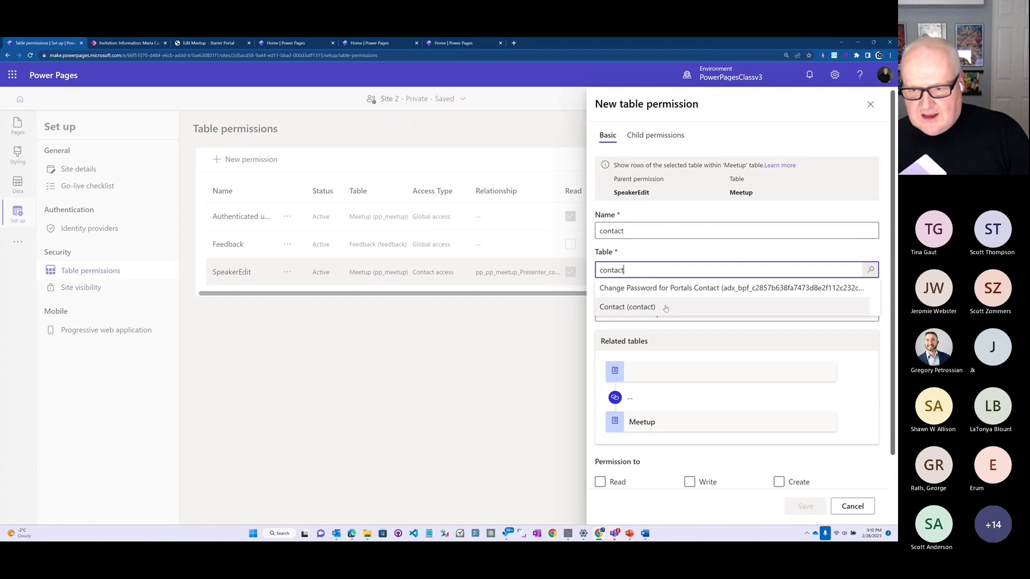
{"action": "left_click", "coordinate": [665, 309]}
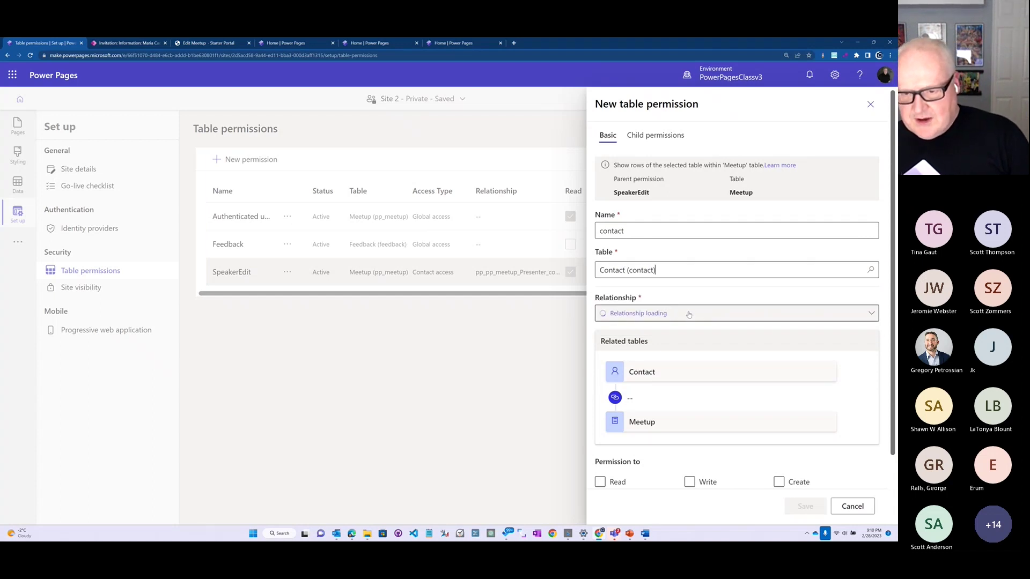
{"action": "scroll", "coordinate": [689, 316], "scroll_direction": "down", "scroll_amount": 2}
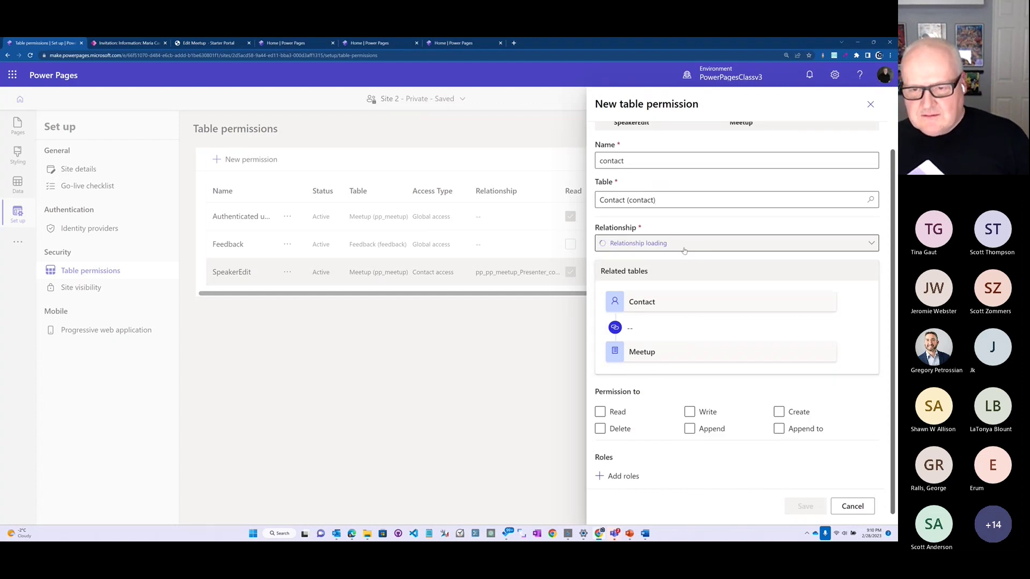
{"action": "left_click", "coordinate": [684, 246]}
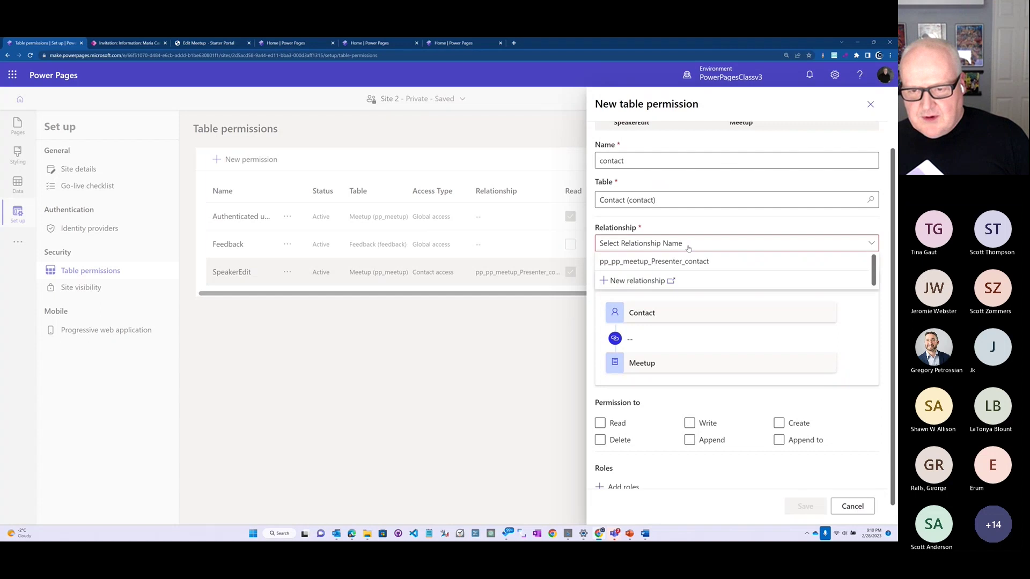
{"action": "left_click", "coordinate": [678, 263]}
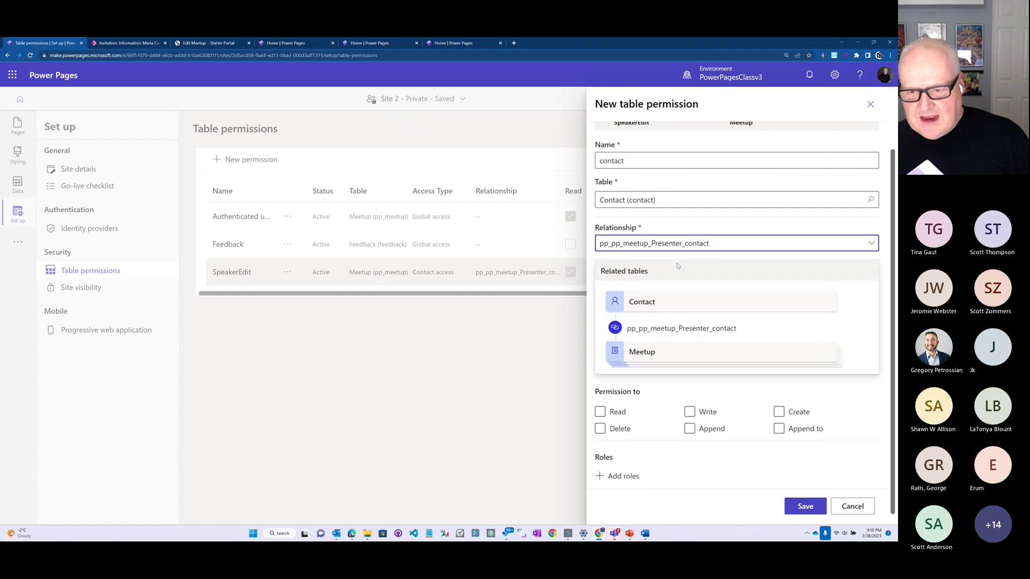
Grant the contact child permission only Append and Append to, and save it
{"action": "left_click", "coordinate": [600, 414]}
{"action": "left_click", "coordinate": [689, 428]}
{"action": "left_click", "coordinate": [778, 428]}
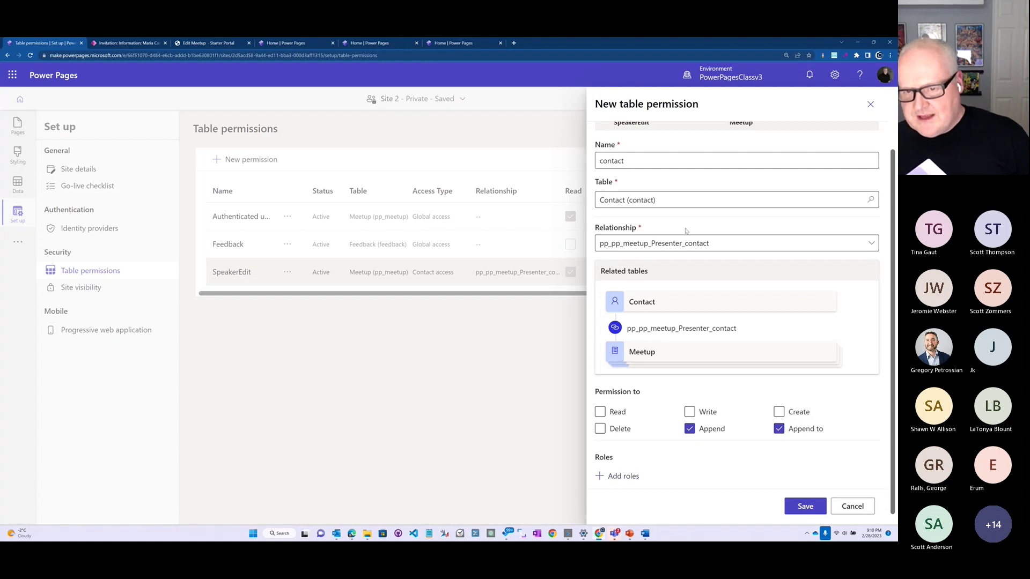
{"action": "scroll", "coordinate": [685, 231], "scroll_direction": "up", "scroll_amount": 2}
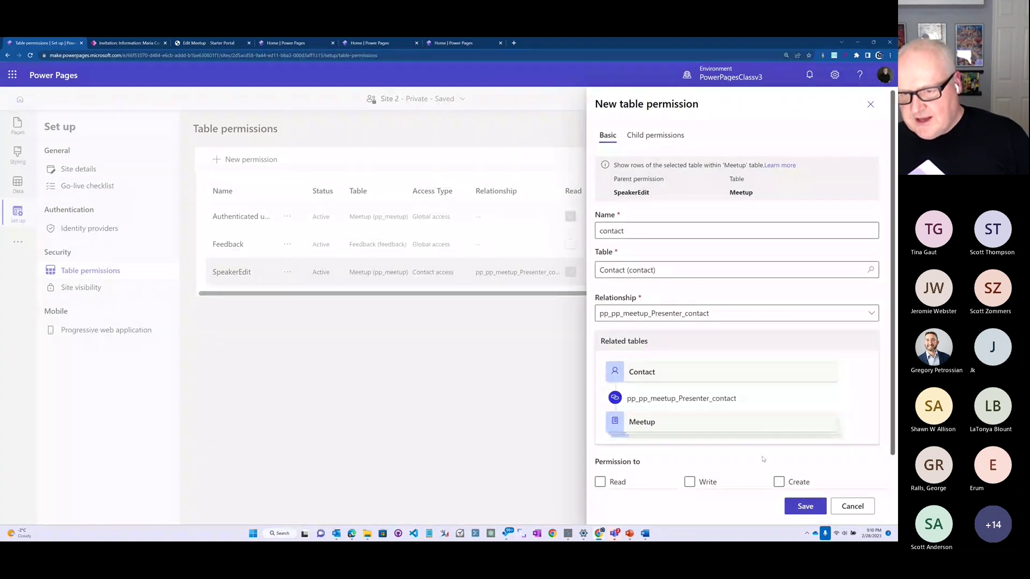
{"action": "left_click", "coordinate": [805, 506]}
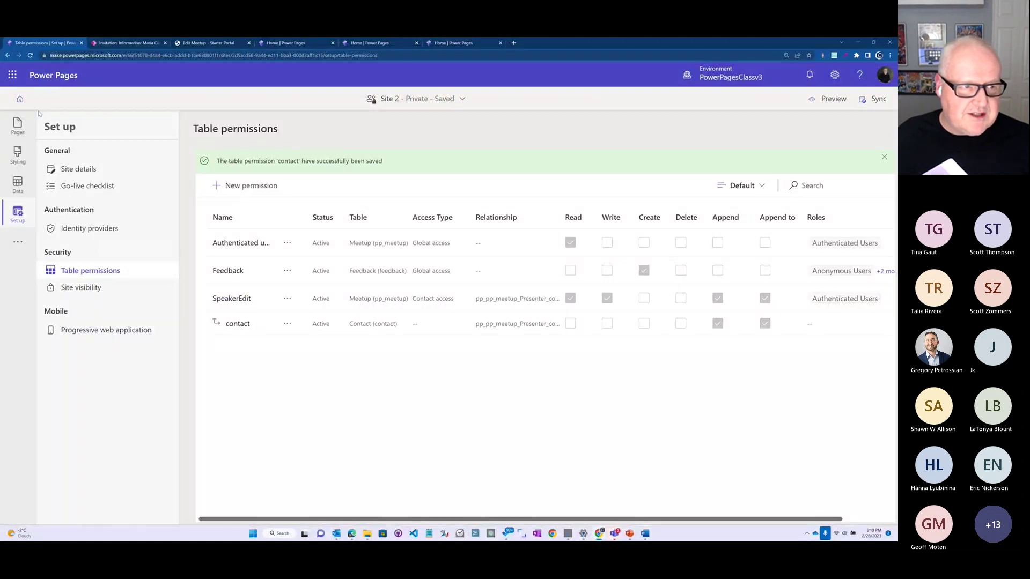
Preview the User group meetups page at desktop size and switch its list to Past Meetups
{"action": "left_click", "coordinate": [17, 125]}
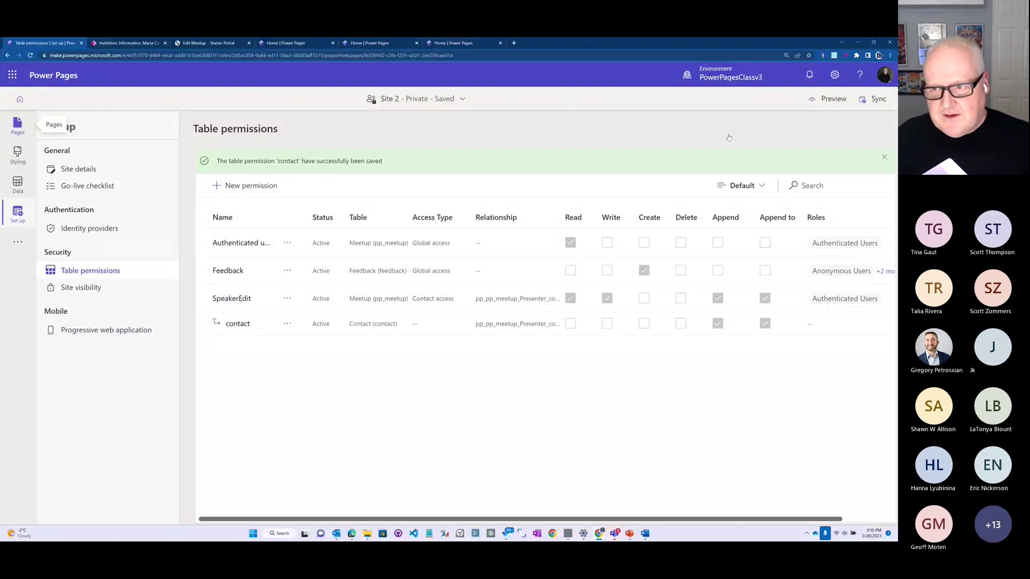
{"action": "left_click", "coordinate": [828, 100]}
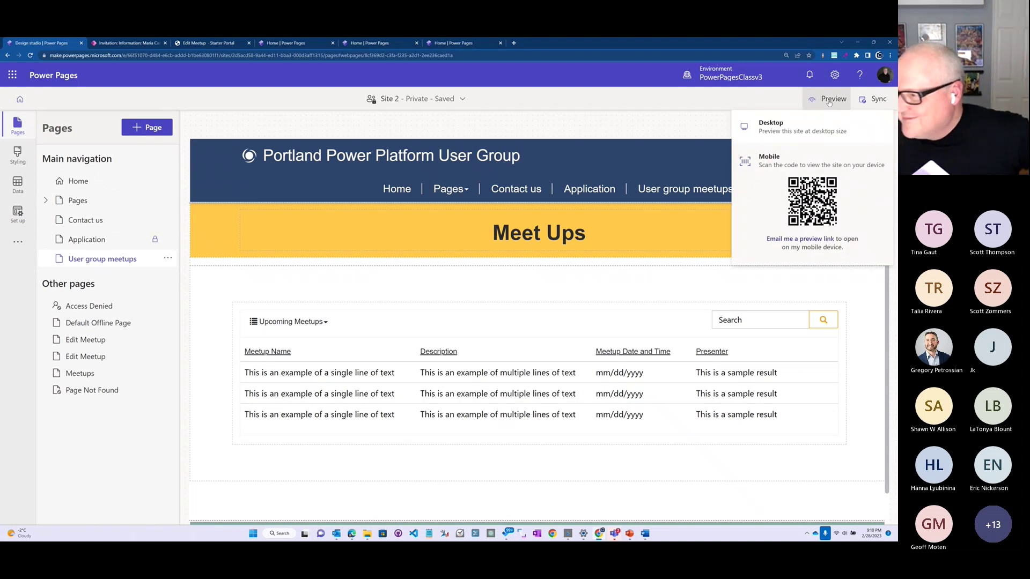
{"action": "left_click", "coordinate": [801, 138]}
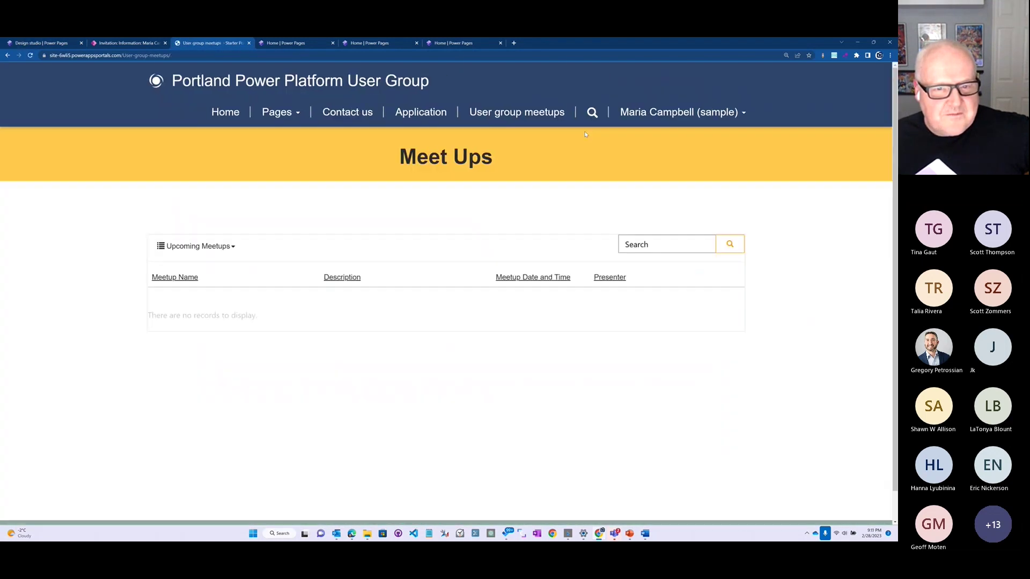
{"action": "left_click", "coordinate": [195, 246]}
{"action": "left_click", "coordinate": [195, 281]}
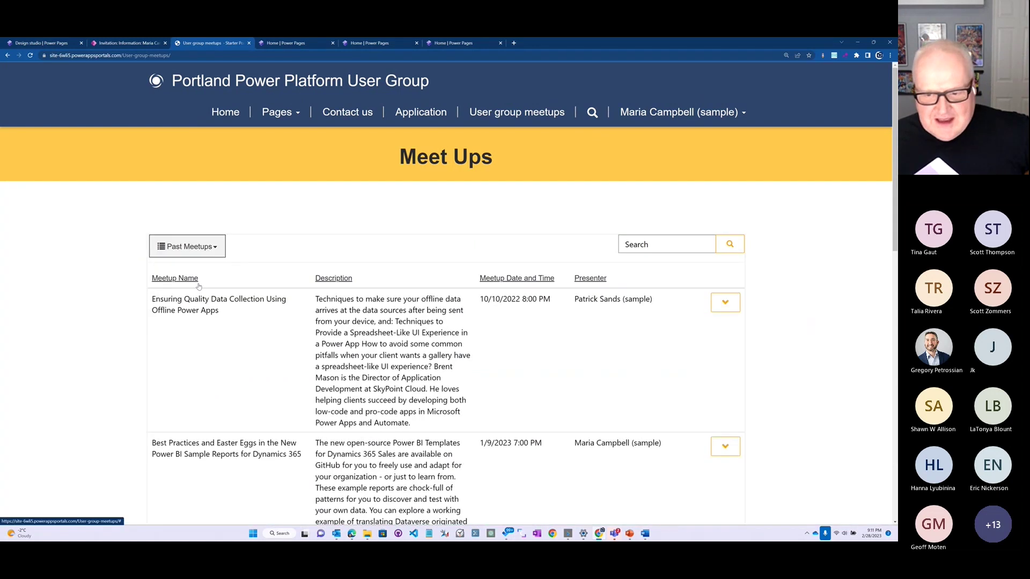
Open the "Best Practices and Easter Eggs in the New Power BI Sample Reports for Dynamics 365" meetup for editing
{"action": "scroll", "coordinate": [714, 392], "scroll_direction": "down", "scroll_amount": 2}
{"action": "left_click", "coordinate": [721, 381]}
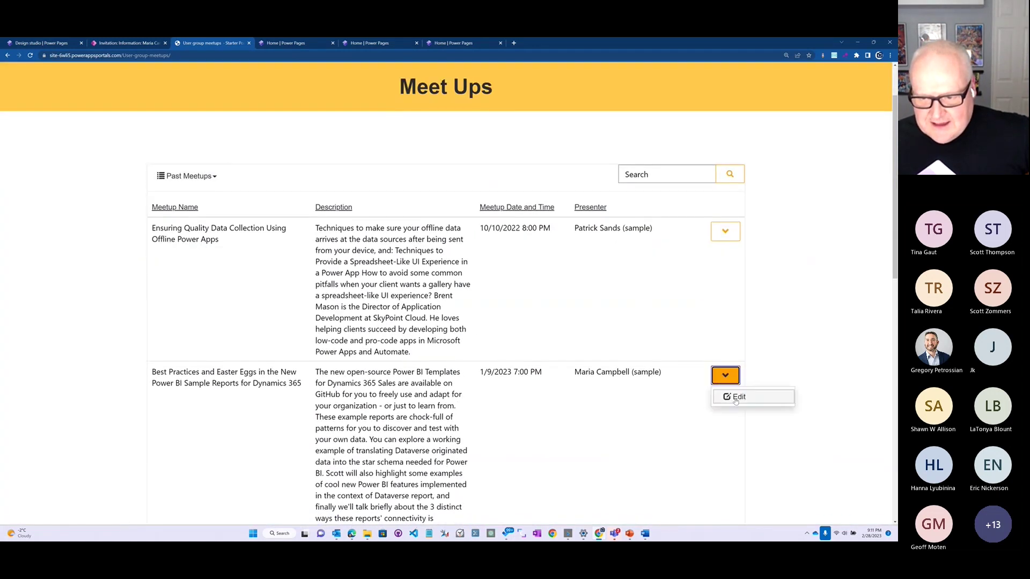
{"action": "left_click", "coordinate": [732, 397]}
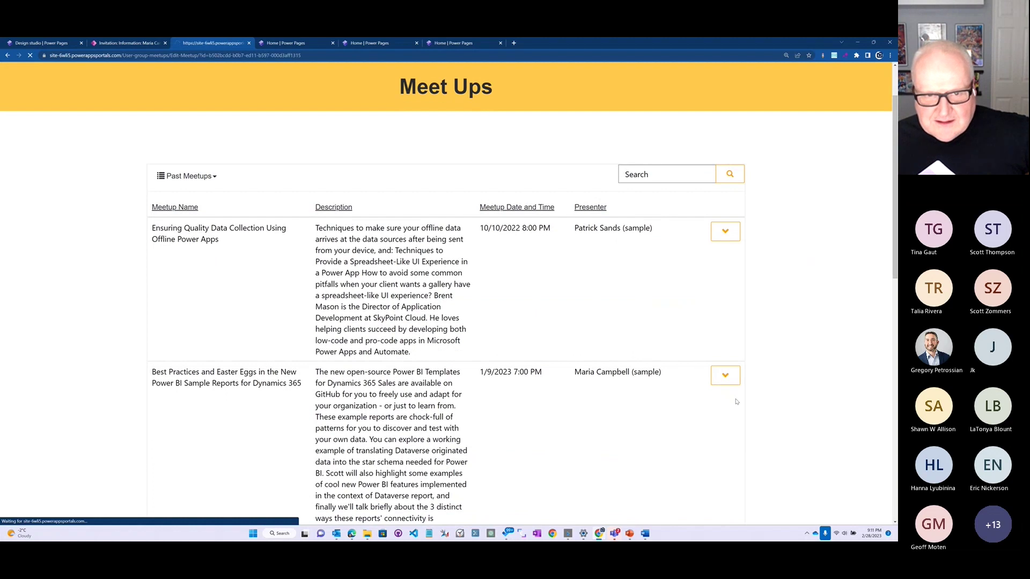
{"action": "scroll", "coordinate": [444, 303], "scroll_direction": "down", "scroll_amount": 2}
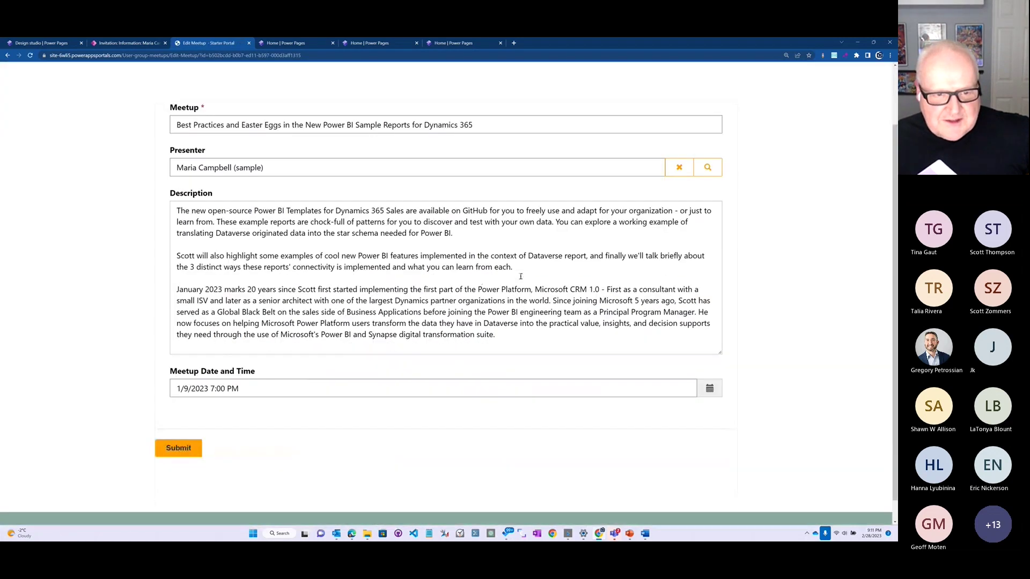
Delete the description's second paragraph about Power BI features and report connectivity, and submit the meetup
{"action": "left_click_drag", "start_coordinate": [520, 276], "coordinate": [124, 257]}
{"action": "key", "text": "BackSpace"}
{"action": "key", "text": "BackSpace"}
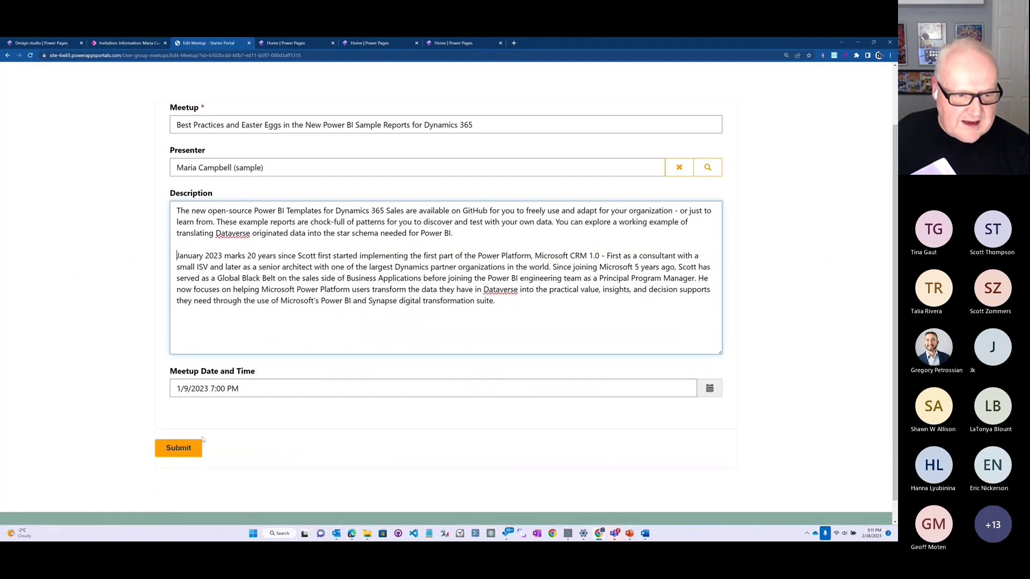
{"action": "left_click", "coordinate": [176, 448]}
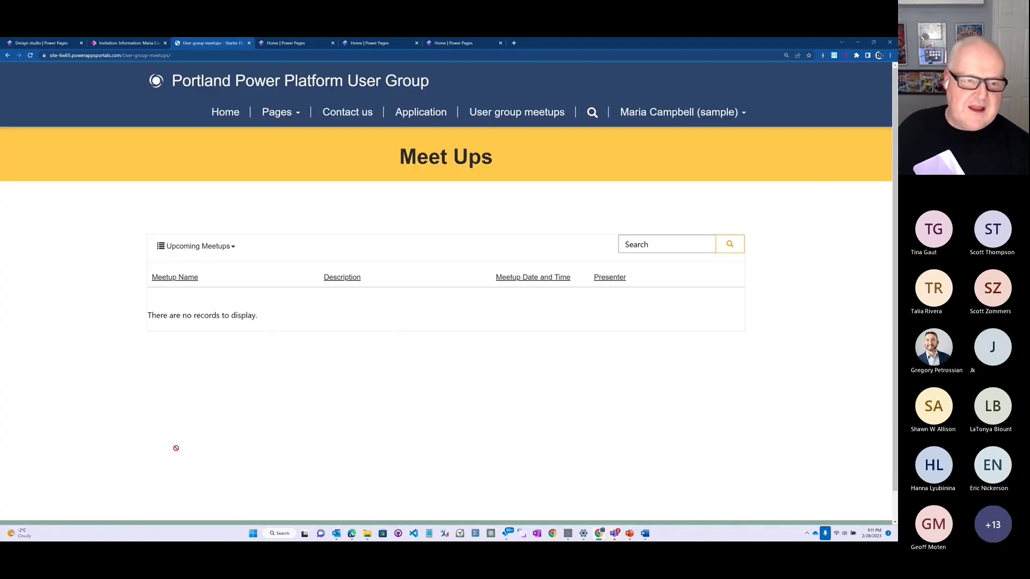
Switch the list to Past Meetups and check the edited description of the Power BI sample reports meetup
{"action": "left_click", "coordinate": [191, 247]}
{"action": "left_click", "coordinate": [195, 279]}
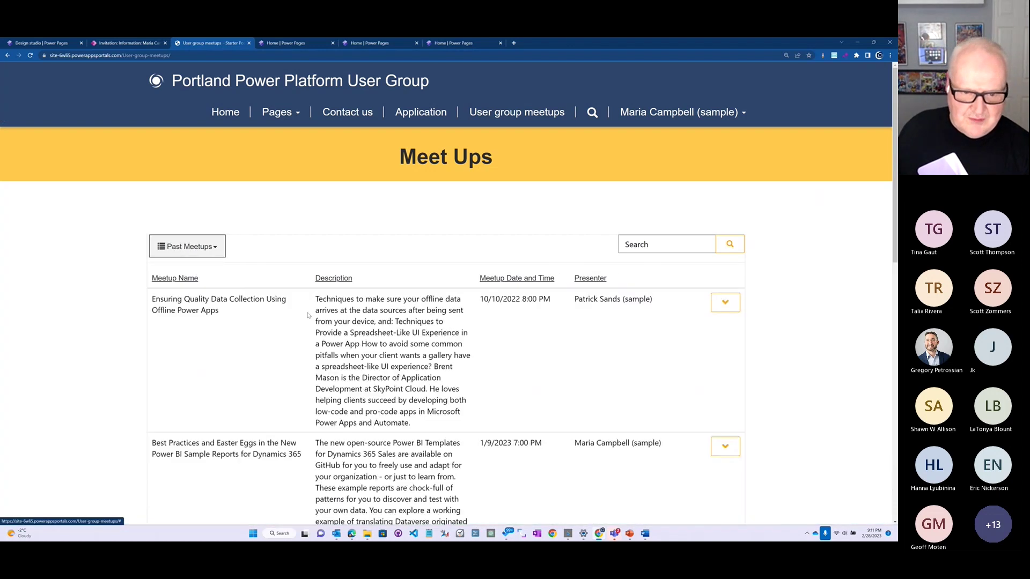
{"action": "scroll", "coordinate": [416, 416], "scroll_direction": "down", "scroll_amount": 7}
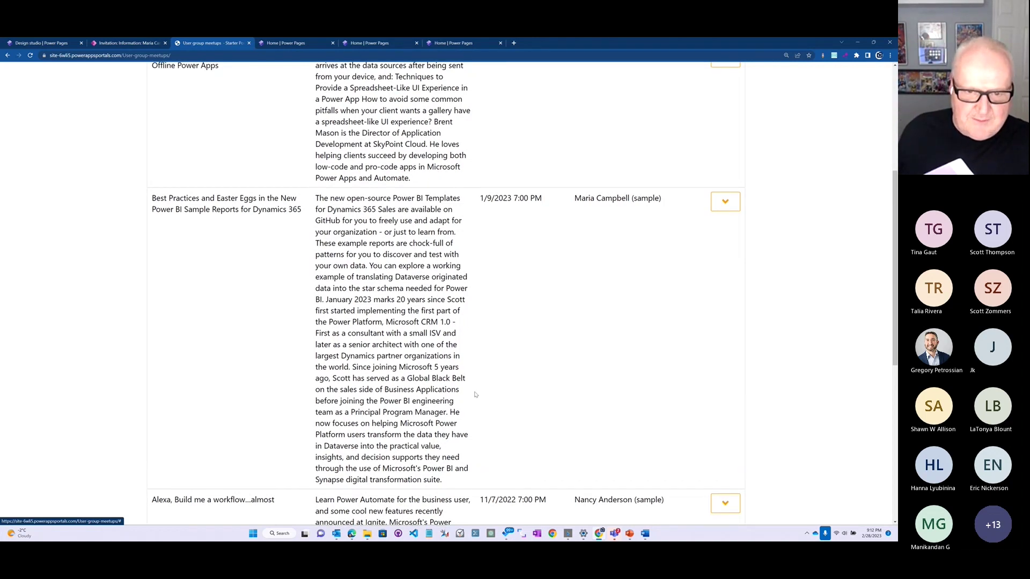
{"action": "scroll", "coordinate": [466, 395], "scroll_direction": "up", "scroll_amount": 5}
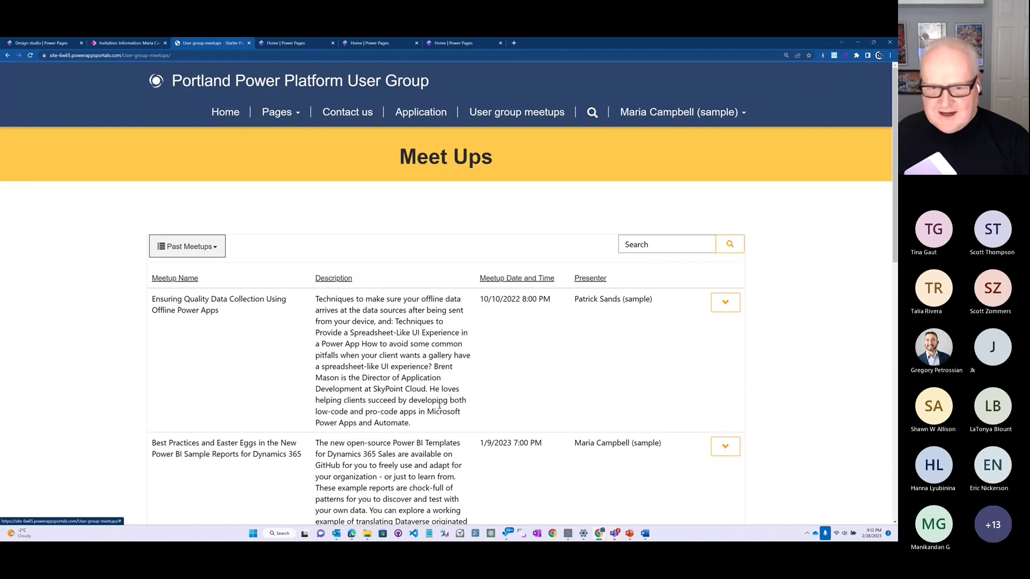
{"action": "scroll", "coordinate": [191, 346], "scroll_direction": "down", "scroll_amount": 2}
{"action": "scroll", "coordinate": [191, 346], "scroll_direction": "down", "scroll_amount": 3}
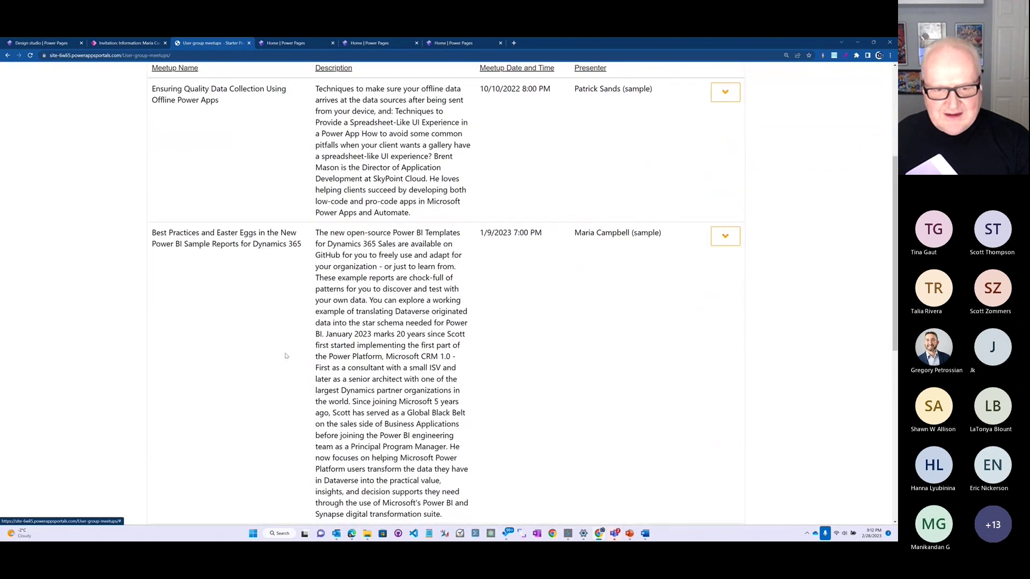
{"action": "scroll", "coordinate": [418, 361], "scroll_direction": "up", "scroll_amount": 5}
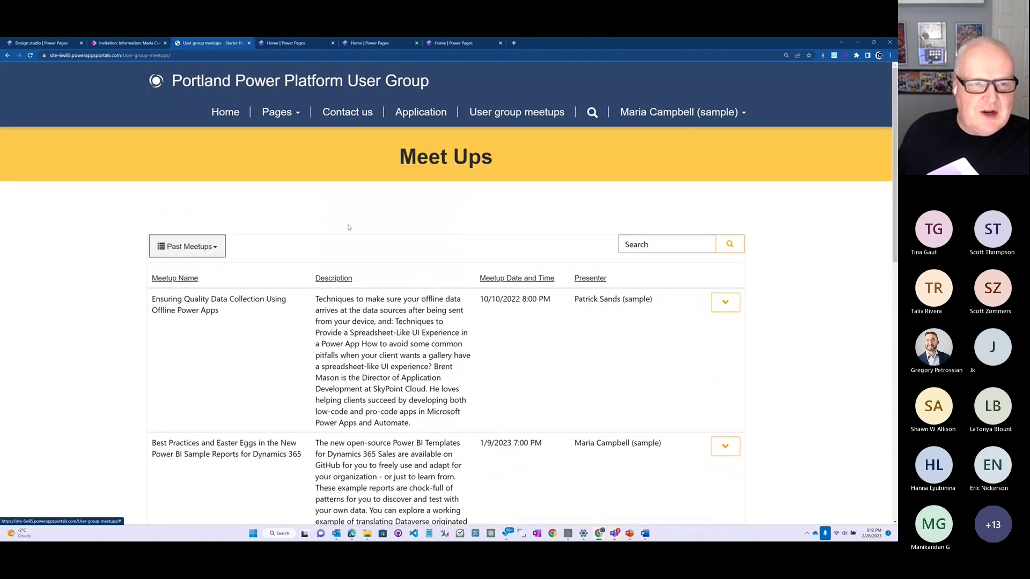
Return to the design studio and apply the Moss theme to the site in the Styling workspace
{"action": "left_click", "coordinate": [66, 44]}
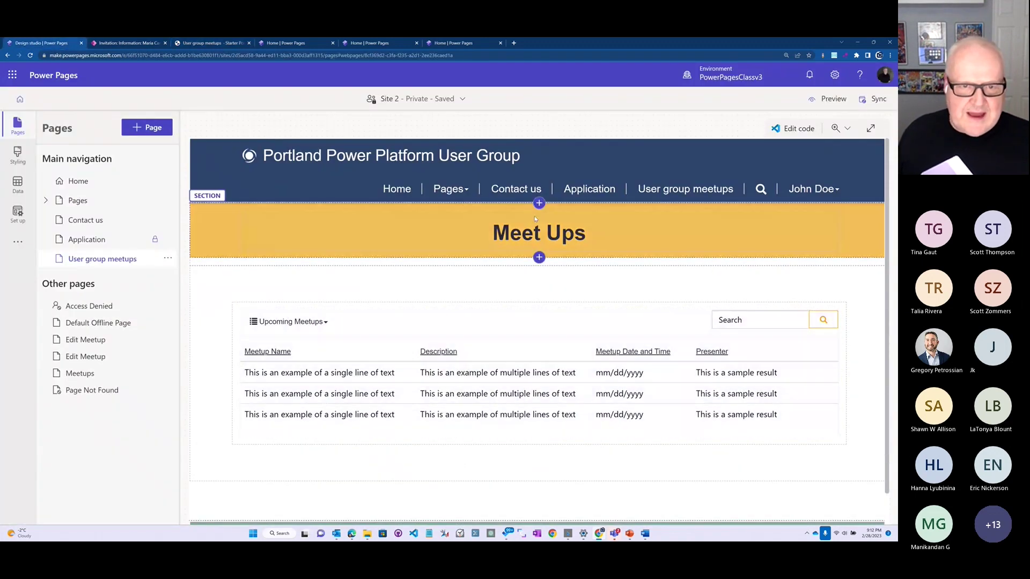
{"action": "left_click", "coordinate": [24, 162]}
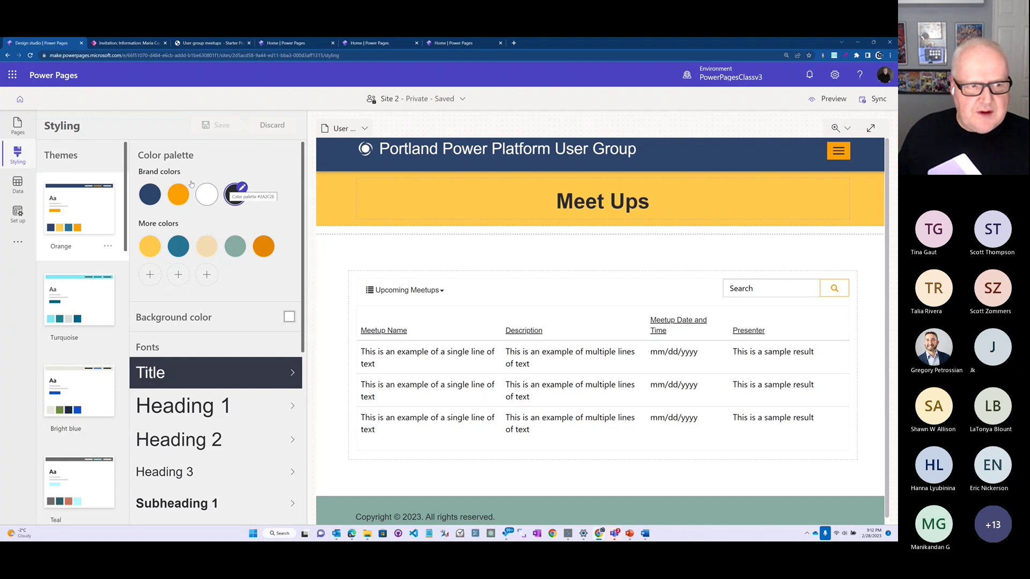
{"action": "scroll", "coordinate": [86, 210], "scroll_direction": "down", "scroll_amount": 2}
{"action": "scroll", "coordinate": [86, 210], "scroll_direction": "down", "scroll_amount": 5}
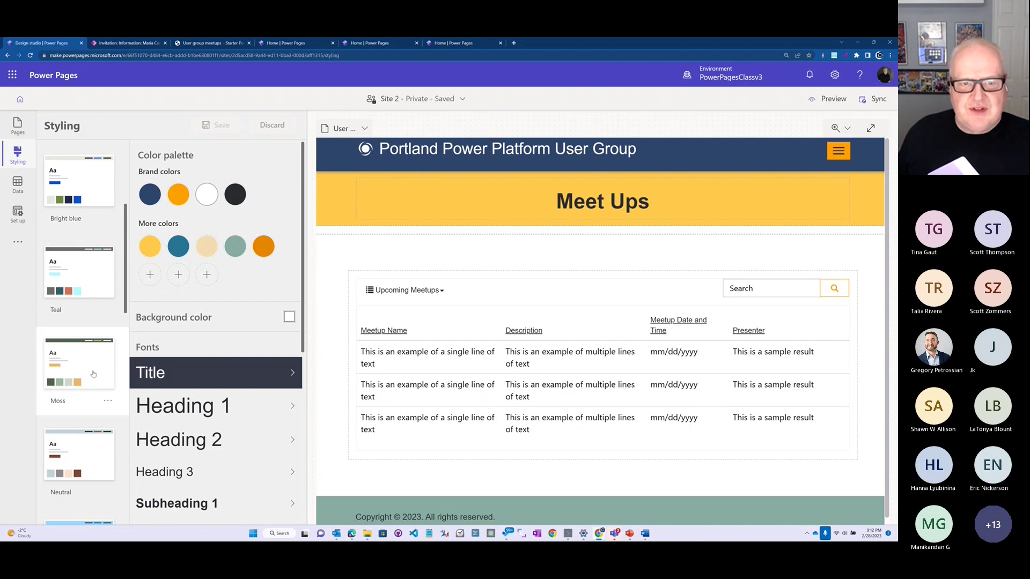
{"action": "left_click", "coordinate": [93, 374]}
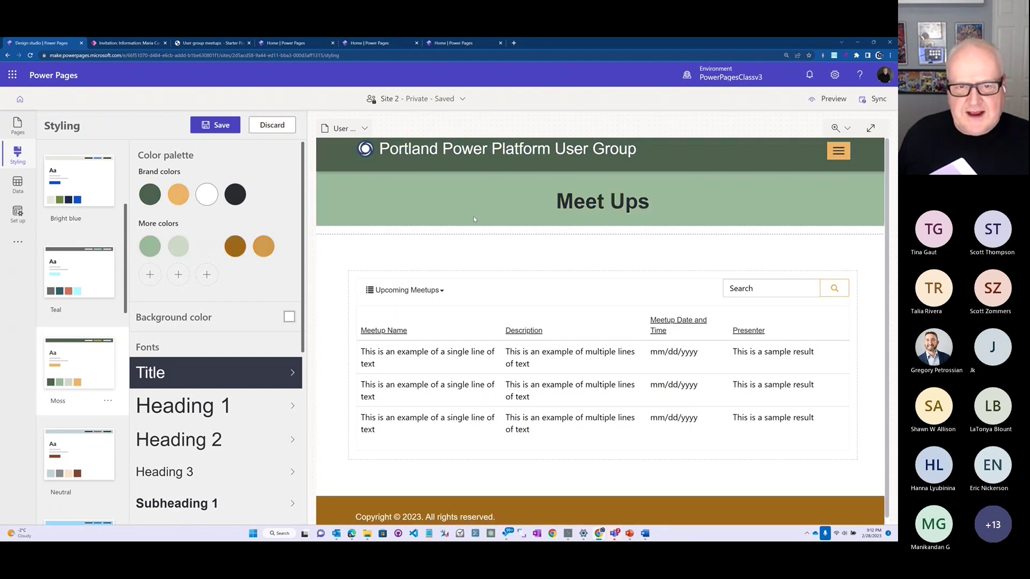
Change the brown swatch under More colors in the Moss palette to near-black, hex 1f1d1a
{"action": "mouse_move", "coordinate": [214, 255]}
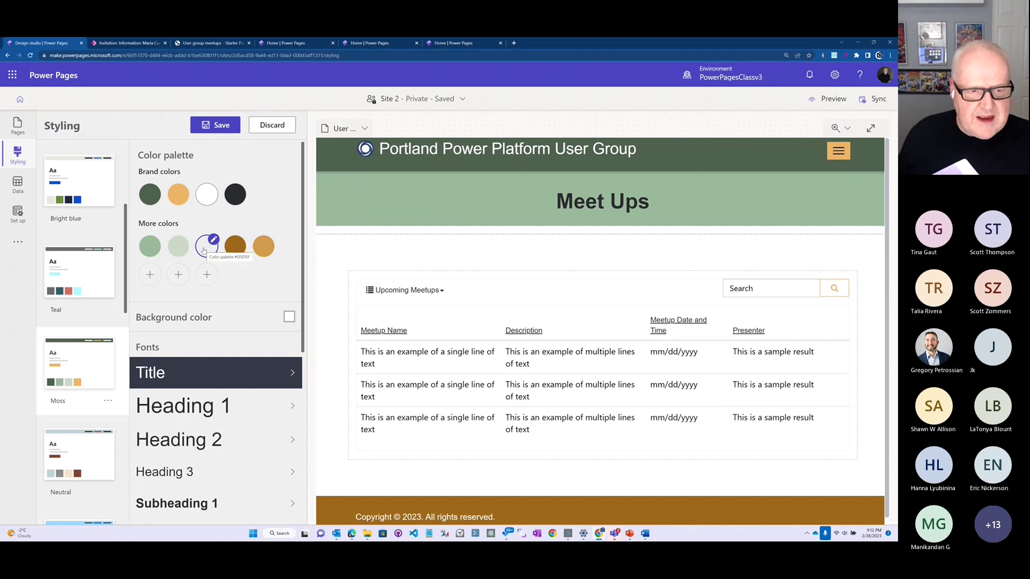
{"action": "left_click", "coordinate": [236, 247]}
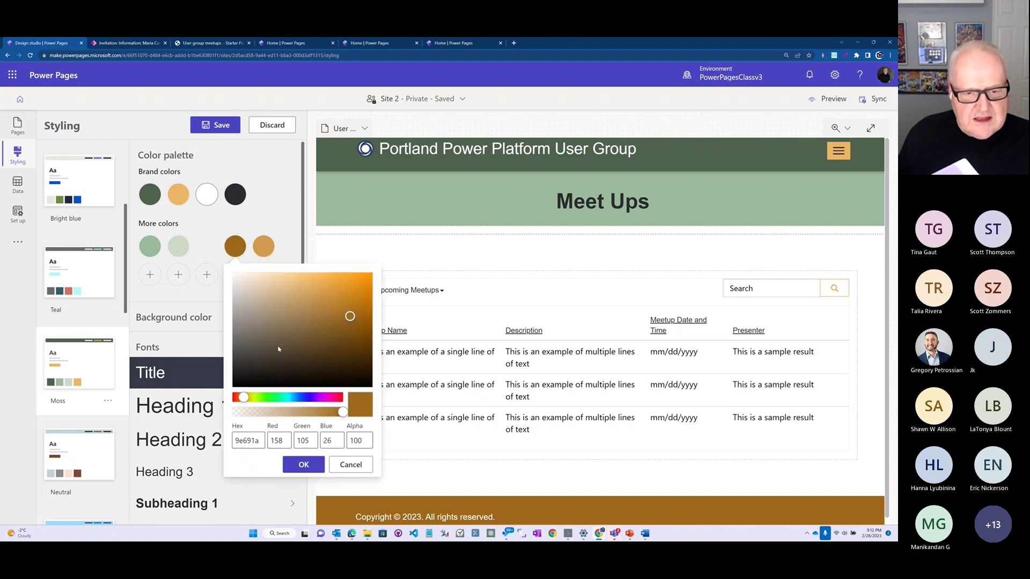
{"action": "mouse_move", "coordinate": [350, 317]}
{"action": "left_mouse_down"}
{"action": "mouse_move", "coordinate": [366, 278]}
{"action": "mouse_move", "coordinate": [252, 374]}
{"action": "left_mouse_up"}
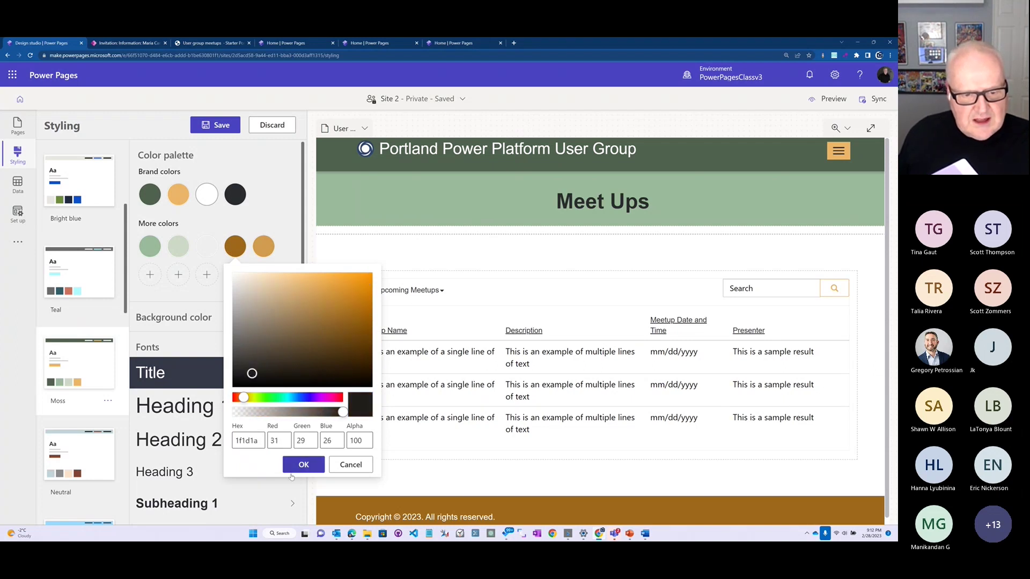
{"action": "left_click", "coordinate": [303, 465]}
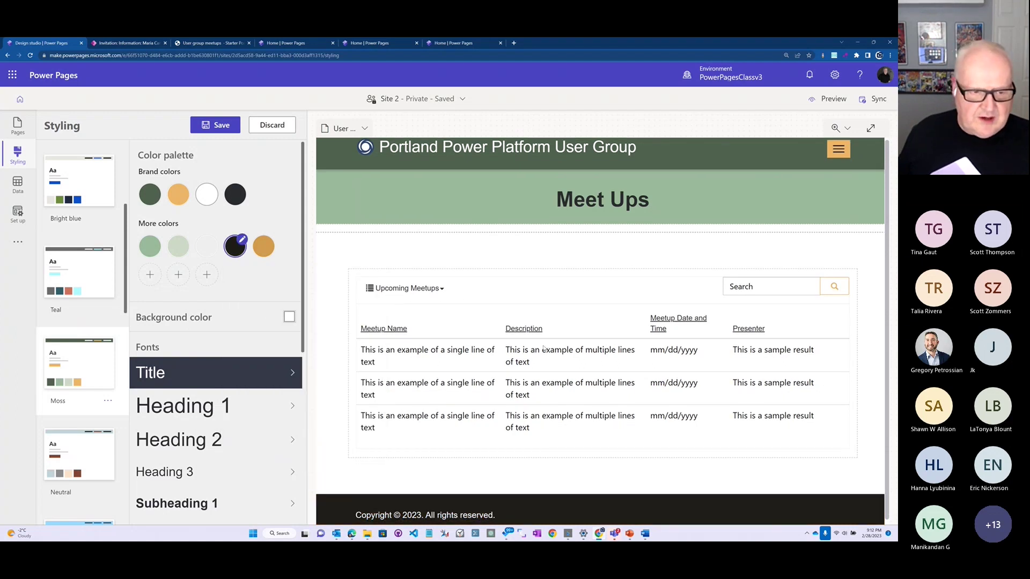
Set the Heading 1 font to Brush Script MT
{"action": "scroll", "coordinate": [215, 281], "scroll_direction": "down", "scroll_amount": 3}
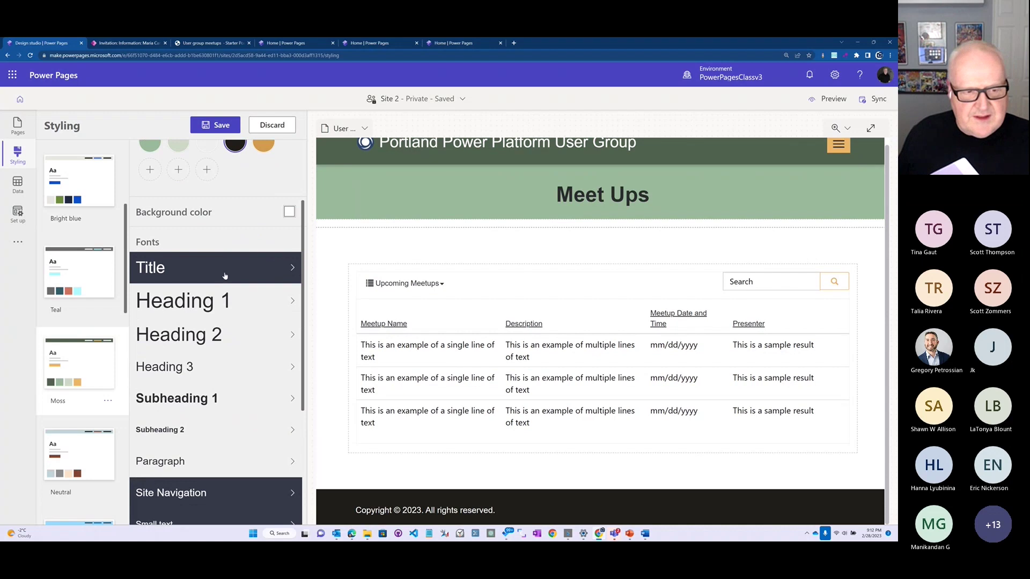
{"action": "left_click", "coordinate": [281, 302]}
{"action": "left_click", "coordinate": [189, 342]}
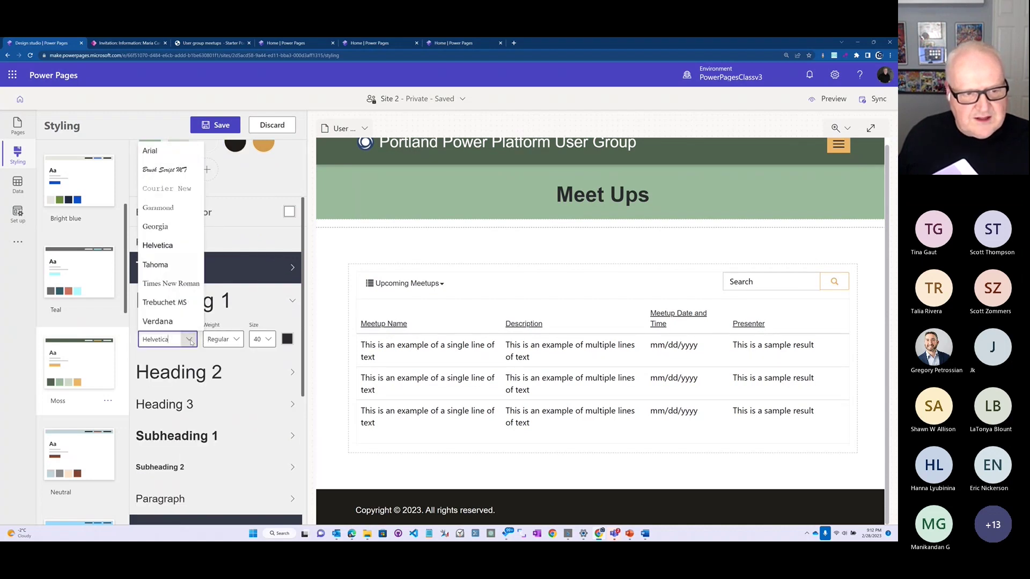
{"action": "left_click", "coordinate": [172, 172]}
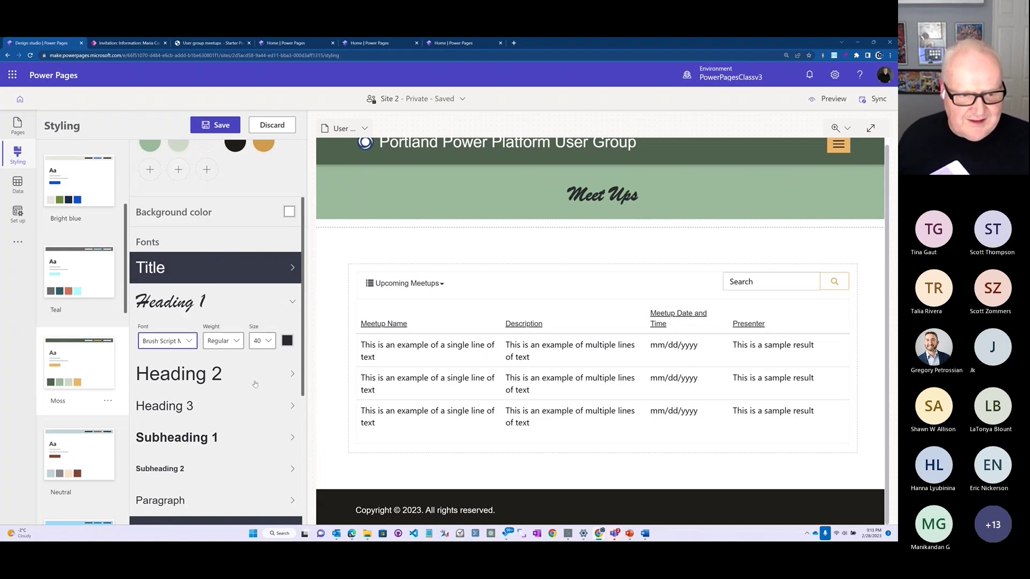
Expand the Site Navigation and Paragraph font settings, look over the button and section styles, and save the modified theme
{"action": "scroll", "coordinate": [255, 382], "scroll_direction": "down", "scroll_amount": 3}
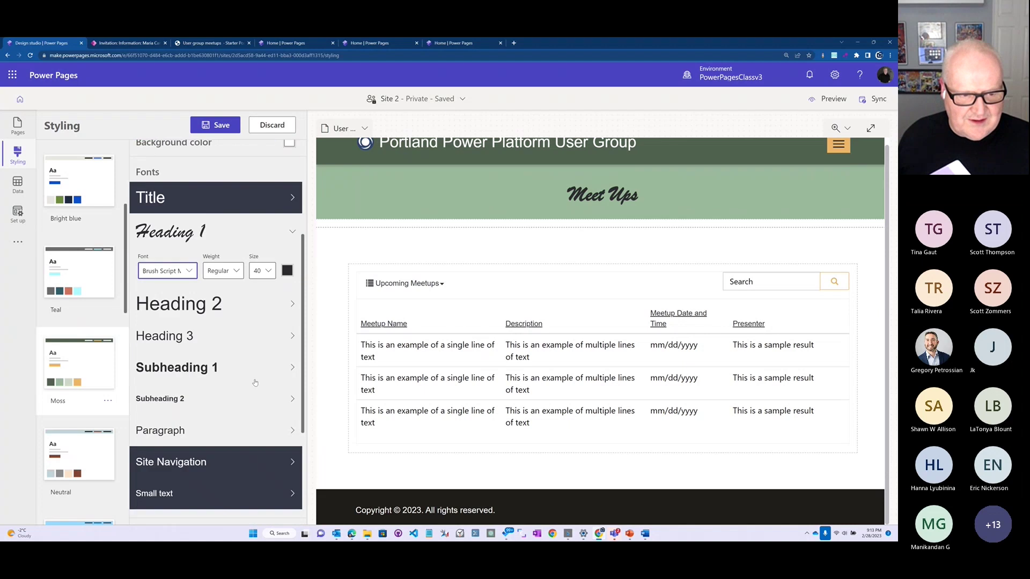
{"action": "left_click", "coordinate": [293, 394]}
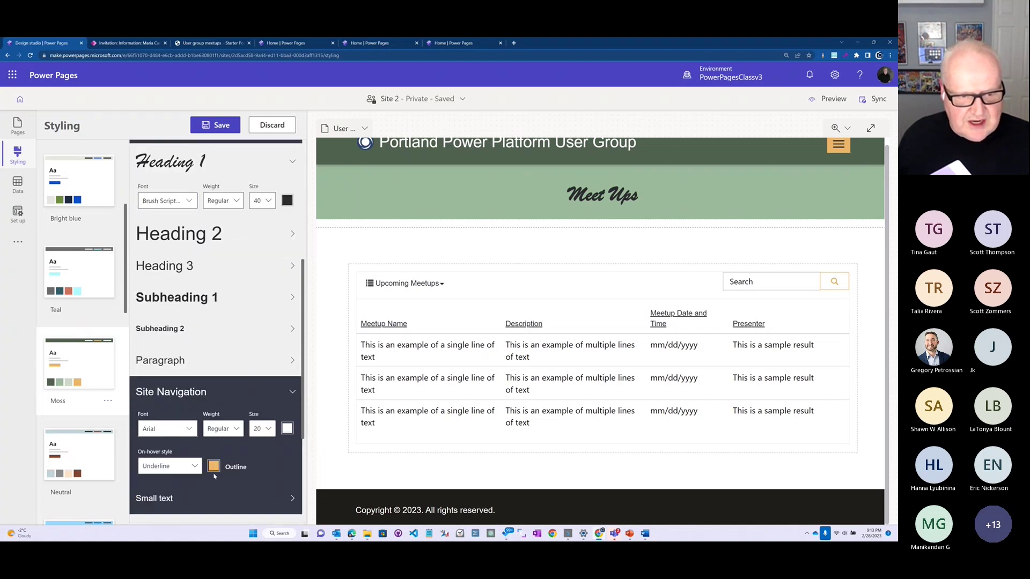
{"action": "left_click", "coordinate": [230, 372]}
{"action": "scroll", "coordinate": [230, 371], "scroll_direction": "down", "scroll_amount": 3}
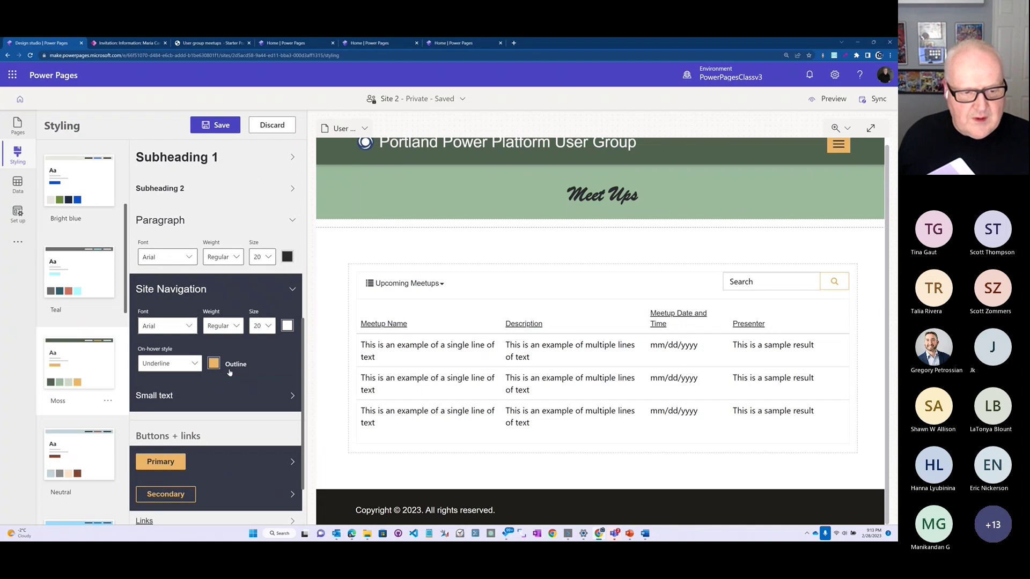
{"action": "scroll", "coordinate": [231, 372], "scroll_direction": "down", "scroll_amount": 1}
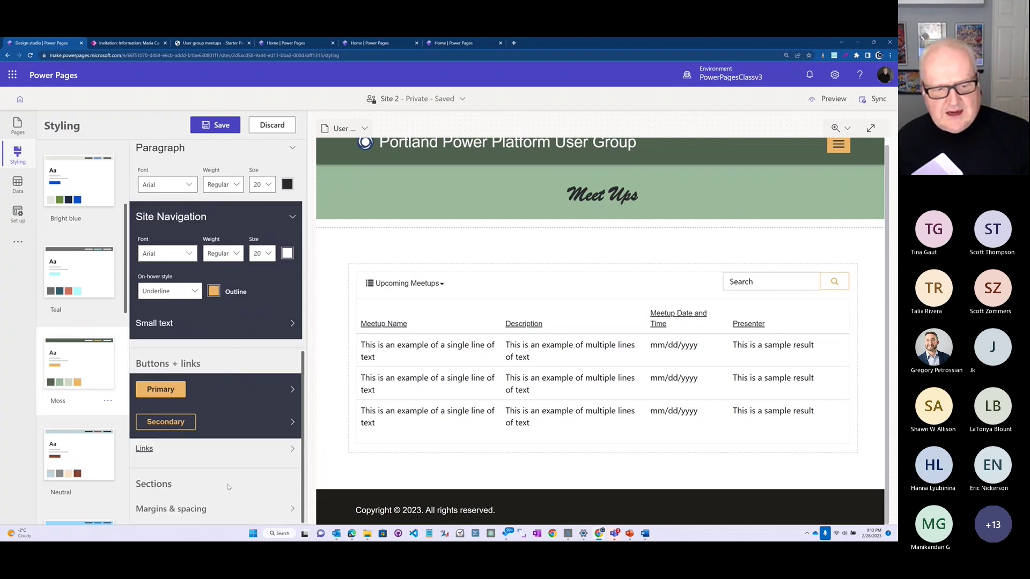
{"action": "scroll", "coordinate": [271, 514], "scroll_direction": "up", "scroll_amount": 8}
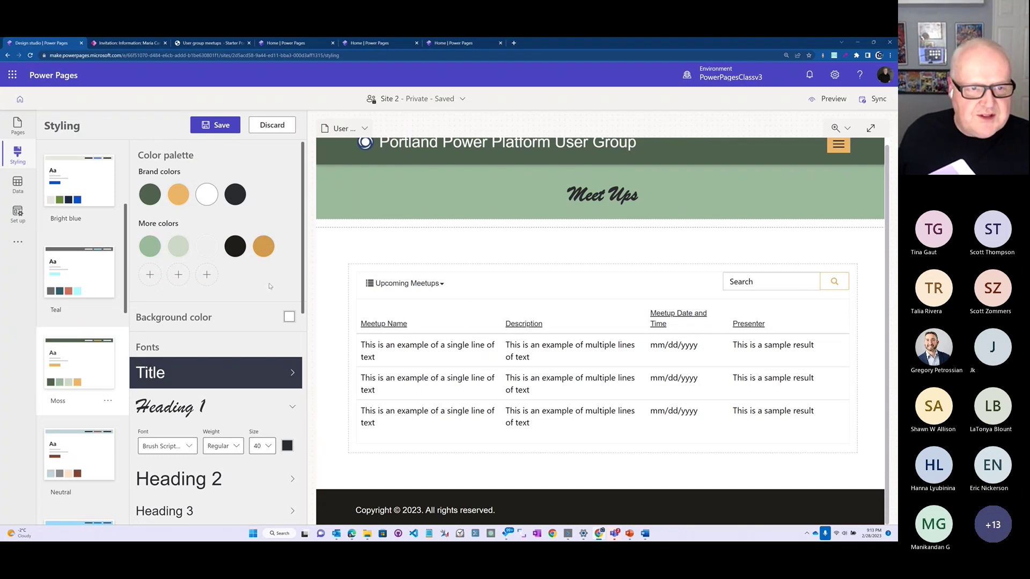
{"action": "left_click", "coordinate": [219, 127]}
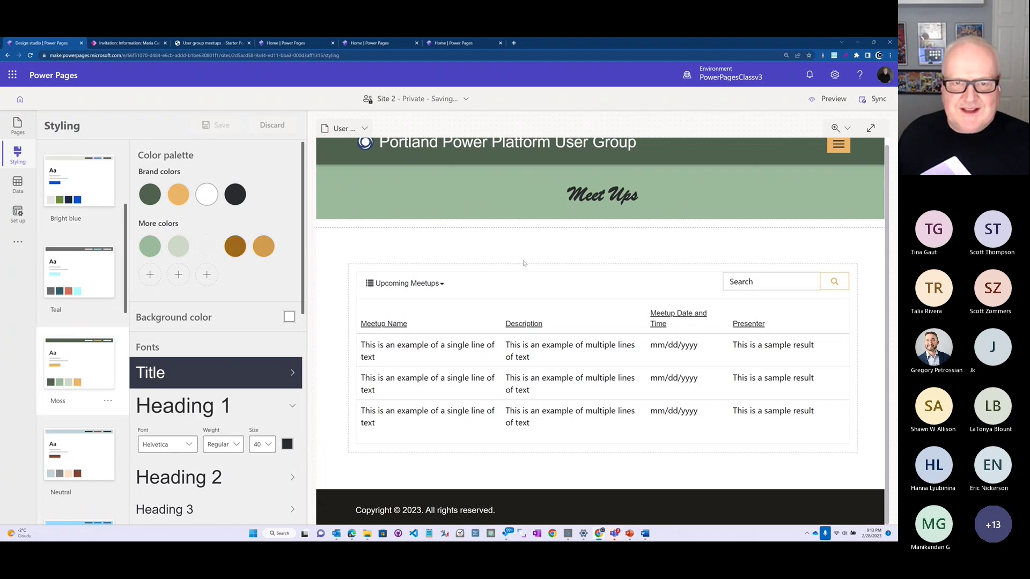
Find the modified Moss theme in the theme list and open its CSS management
{"action": "scroll", "coordinate": [285, 257], "scroll_direction": "down", "scroll_amount": 10}
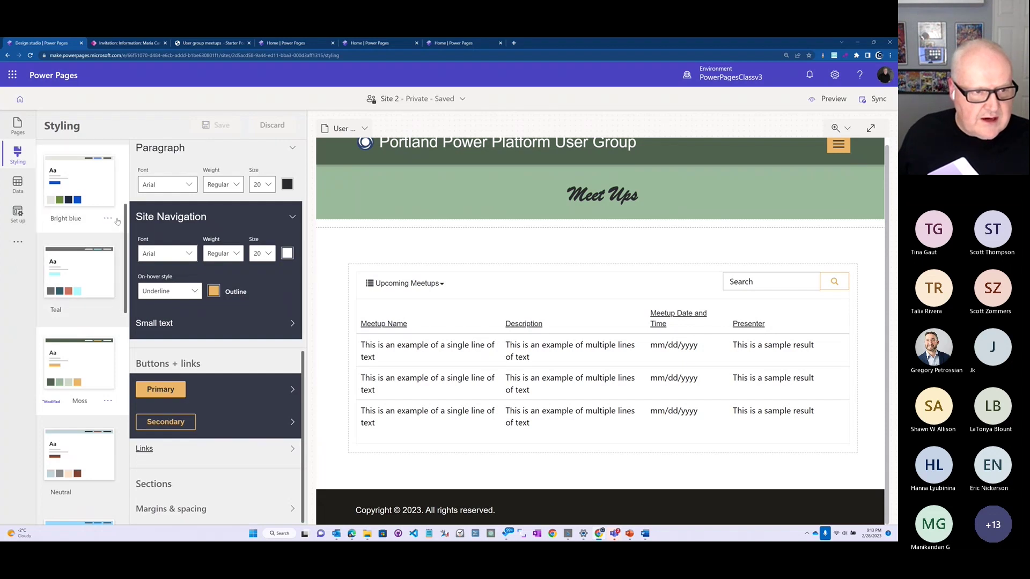
{"action": "scroll", "coordinate": [110, 222], "scroll_direction": "up", "scroll_amount": 3}
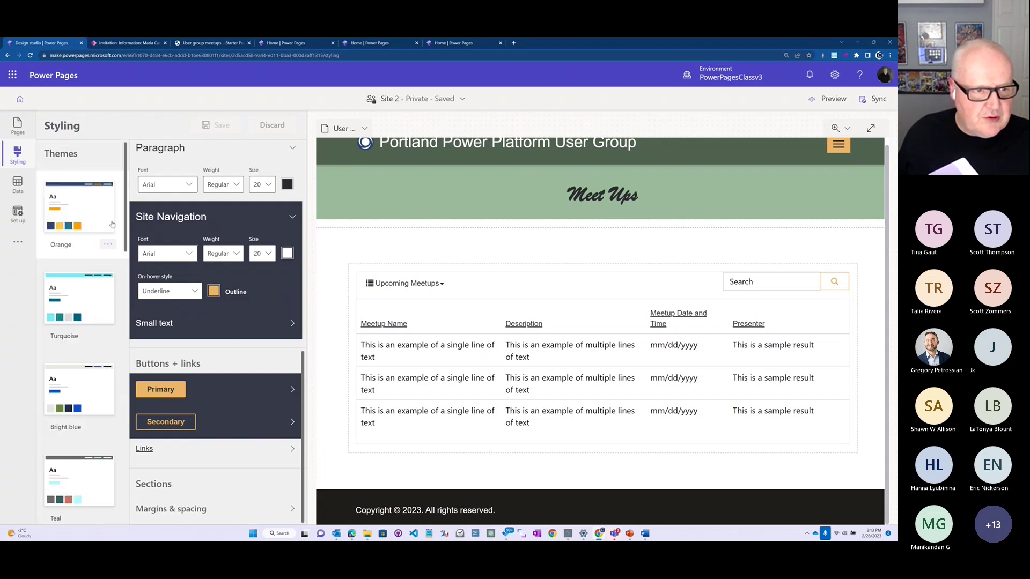
{"action": "scroll", "coordinate": [112, 228], "scroll_direction": "down", "scroll_amount": 2}
{"action": "scroll", "coordinate": [112, 228], "scroll_direction": "down", "scroll_amount": 3}
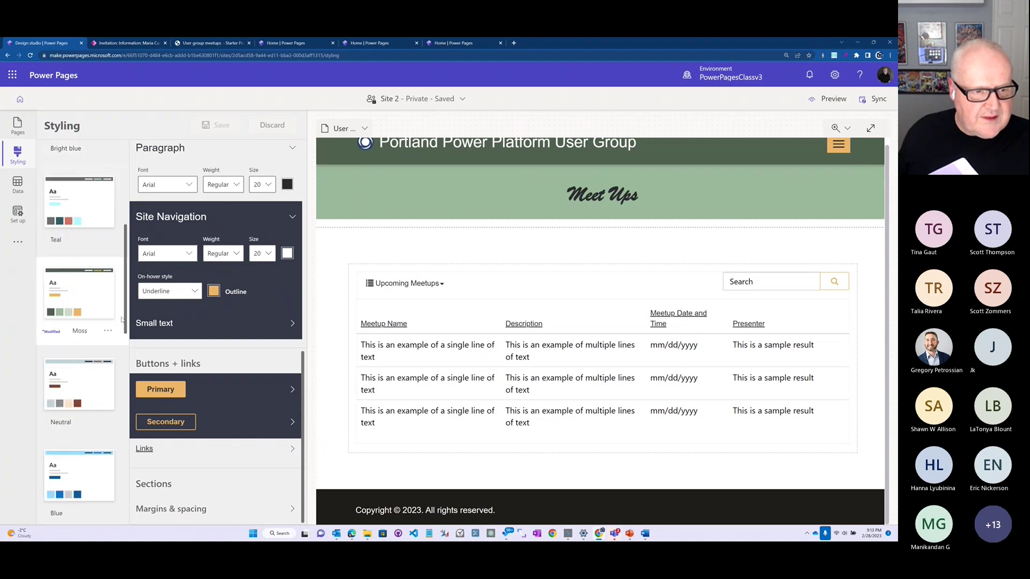
{"action": "left_click", "coordinate": [107, 333]}
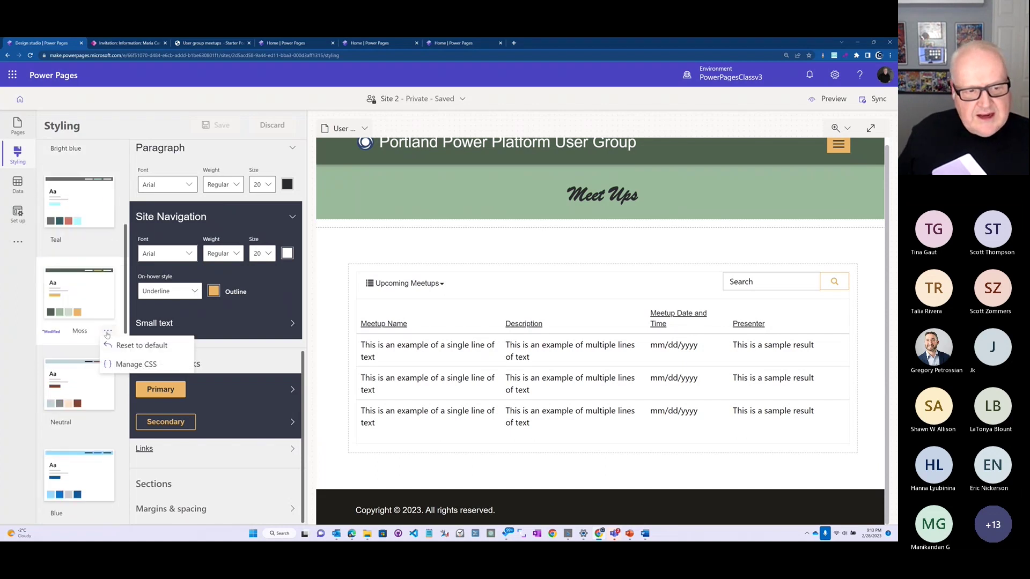
{"action": "left_click", "coordinate": [136, 365]}
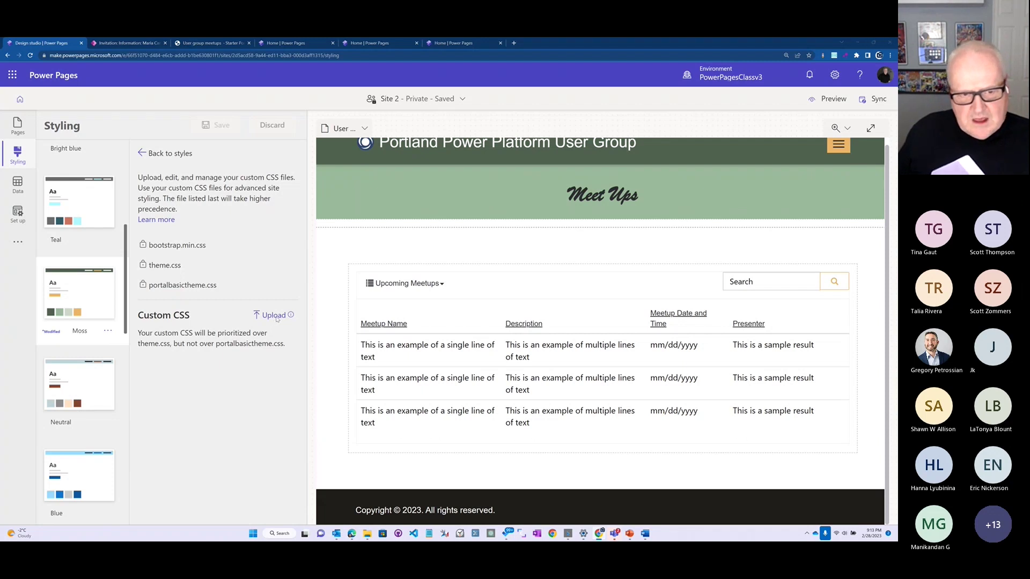
Open the file picker for uploading custom CSS, cancel it, and return to the theme's styles
{"action": "left_click", "coordinate": [274, 316]}
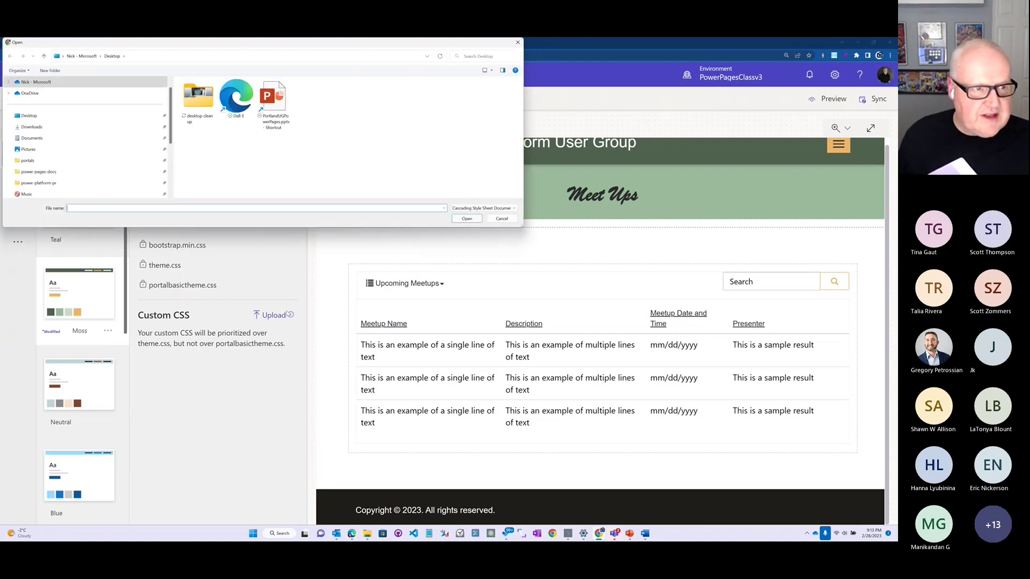
{"action": "left_click", "coordinate": [501, 219]}
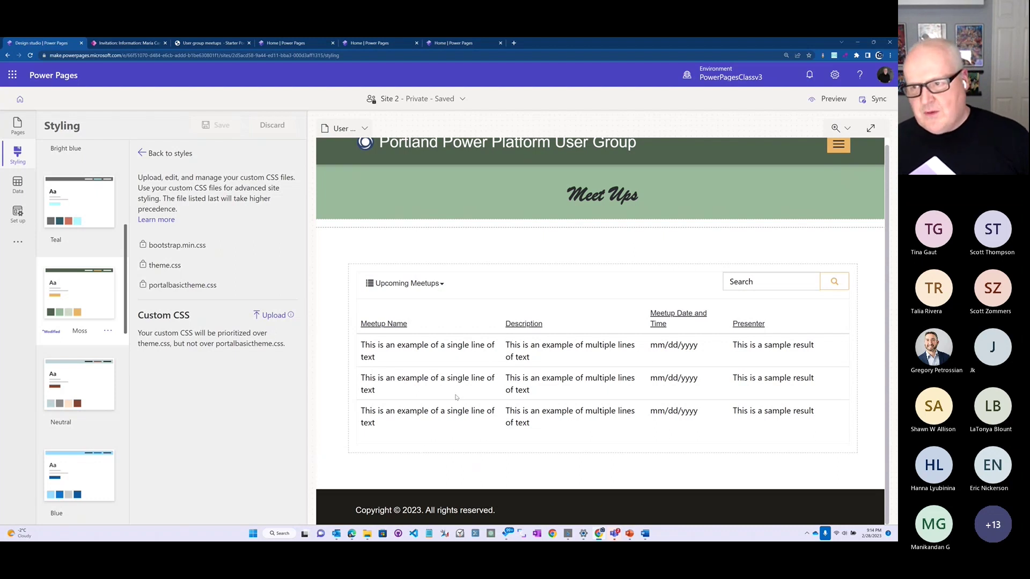
{"action": "scroll", "coordinate": [456, 398], "scroll_direction": "up", "scroll_amount": 1}
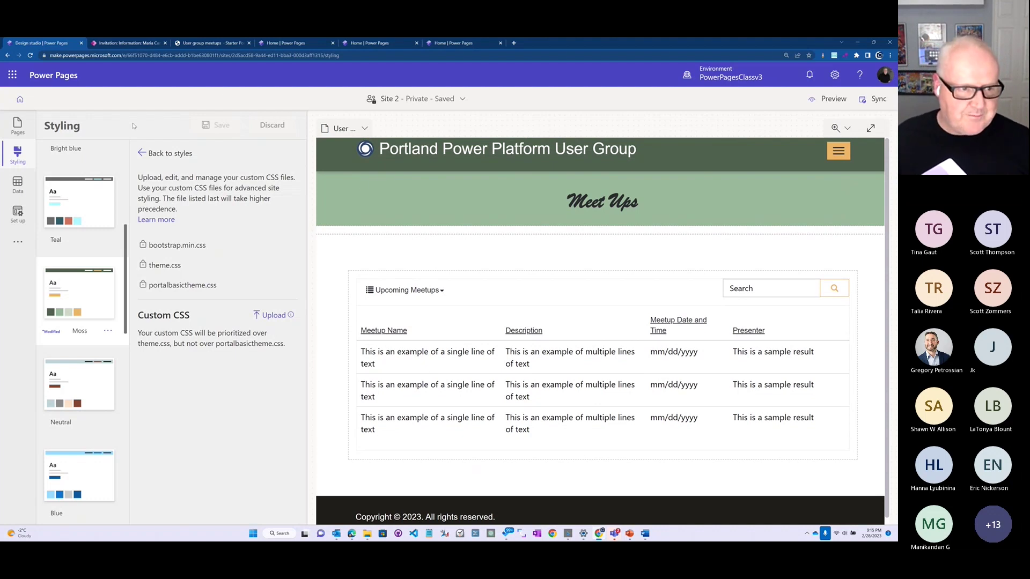
{"action": "left_click", "coordinate": [150, 155]}
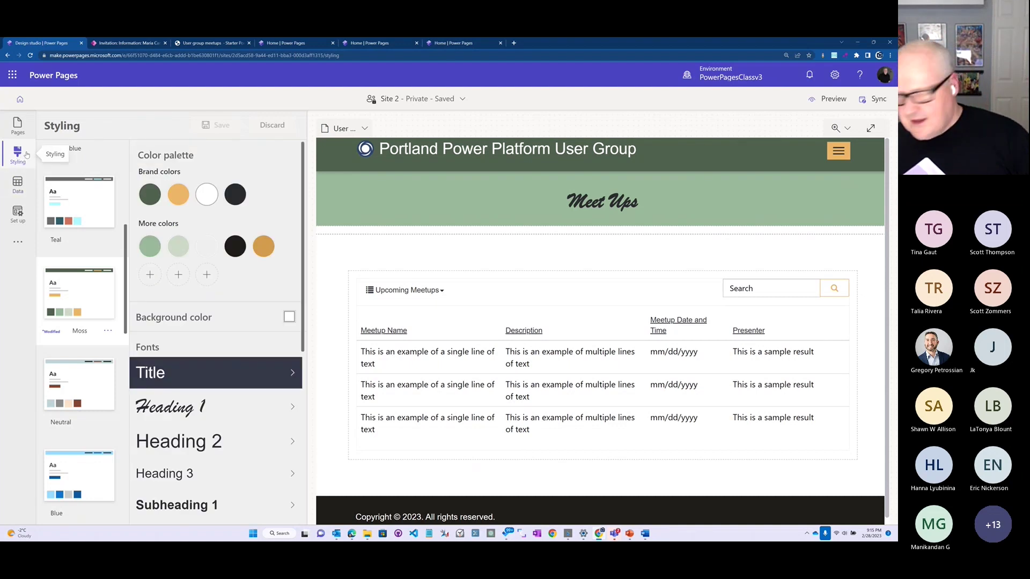
Add a one-column section below the meetups list on the User group meetups page and insert a Power BI component in it
{"action": "left_click", "coordinate": [18, 126]}
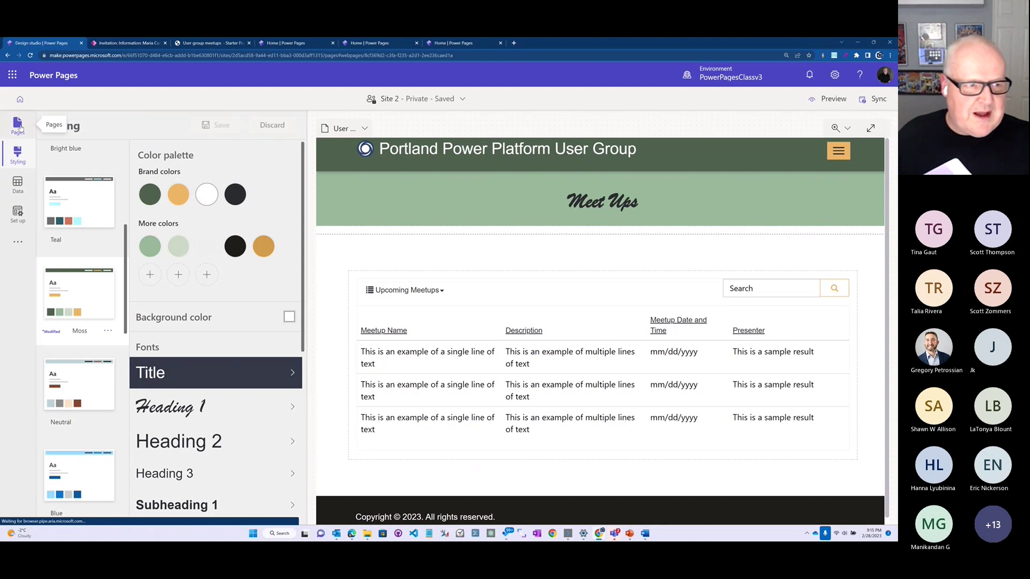
{"action": "left_click", "coordinate": [18, 125]}
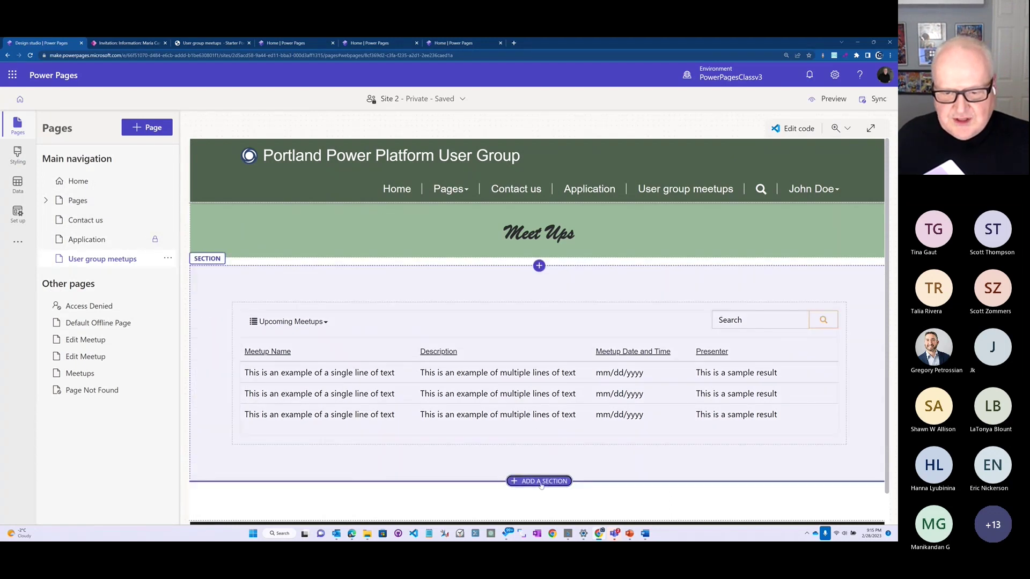
{"action": "left_click", "coordinate": [541, 483]}
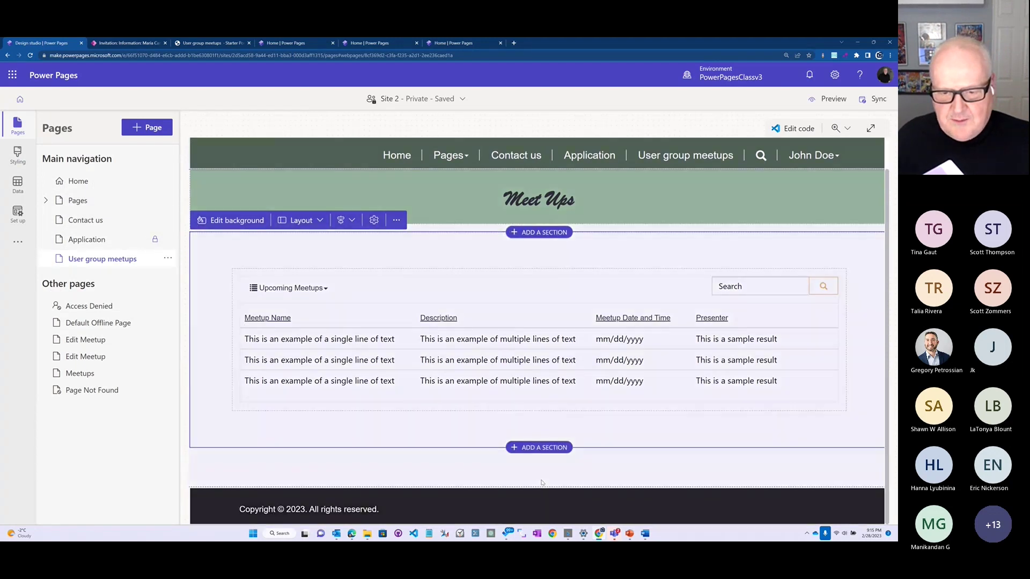
{"action": "left_click", "coordinate": [539, 448]}
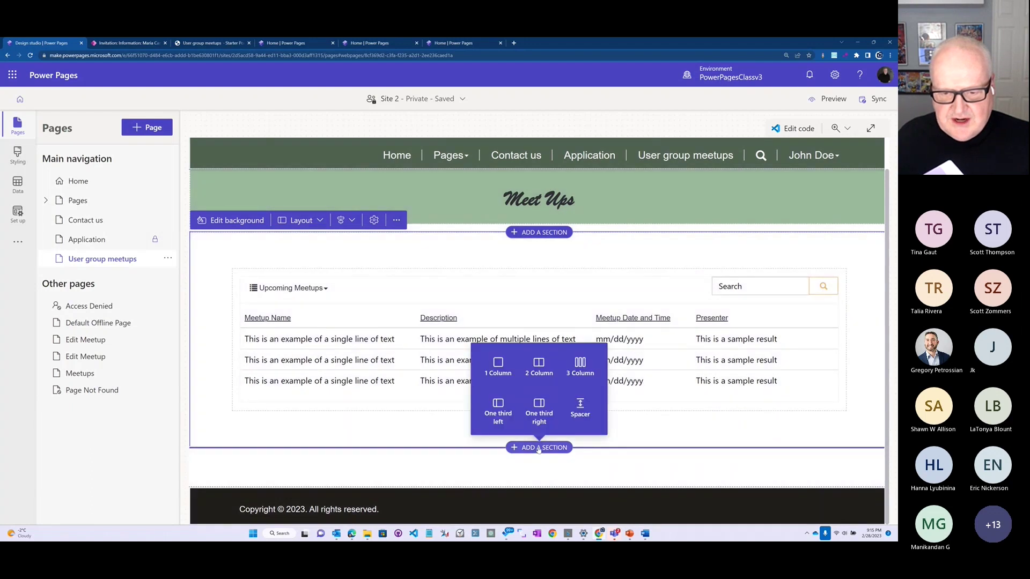
{"action": "left_click", "coordinate": [500, 376]}
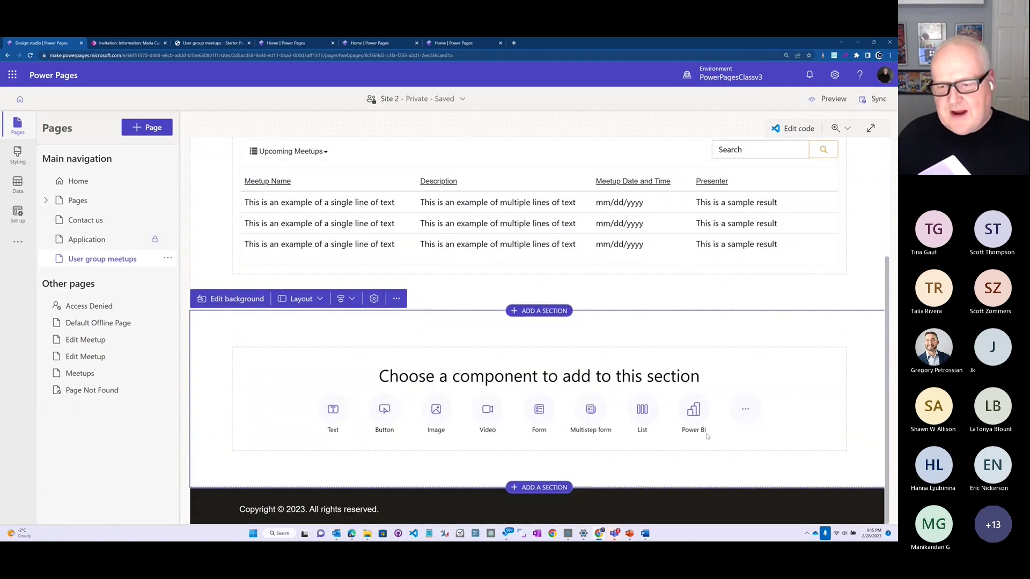
{"action": "left_click", "coordinate": [696, 414]}
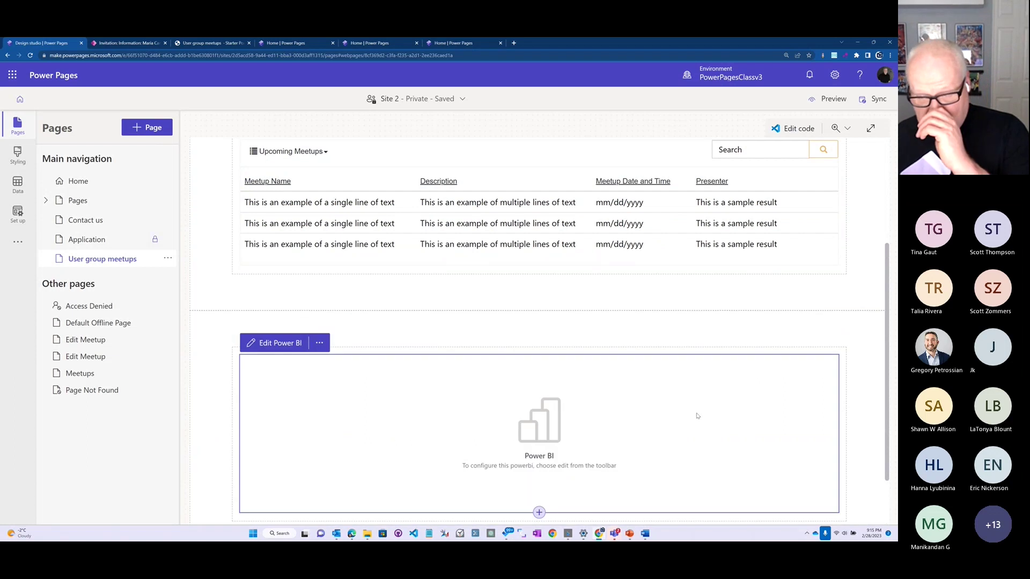
{"action": "scroll", "coordinate": [665, 394], "scroll_direction": "down", "scroll_amount": 2}
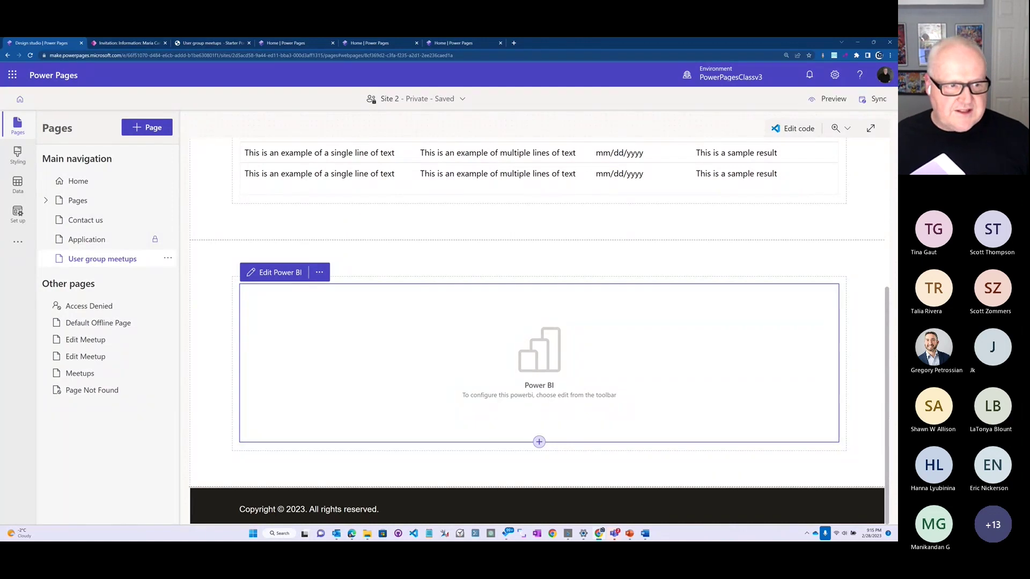
Open the site details in the Set up workspace and switch to the site's page in the Power Platform admin center
{"action": "left_click", "coordinate": [14, 216]}
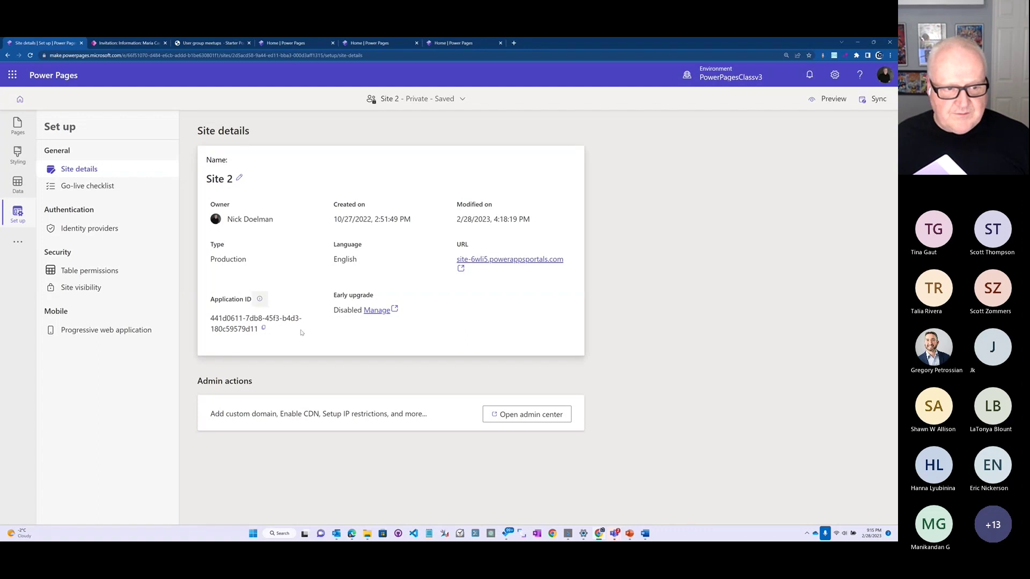
{"action": "left_click", "coordinate": [539, 421]}
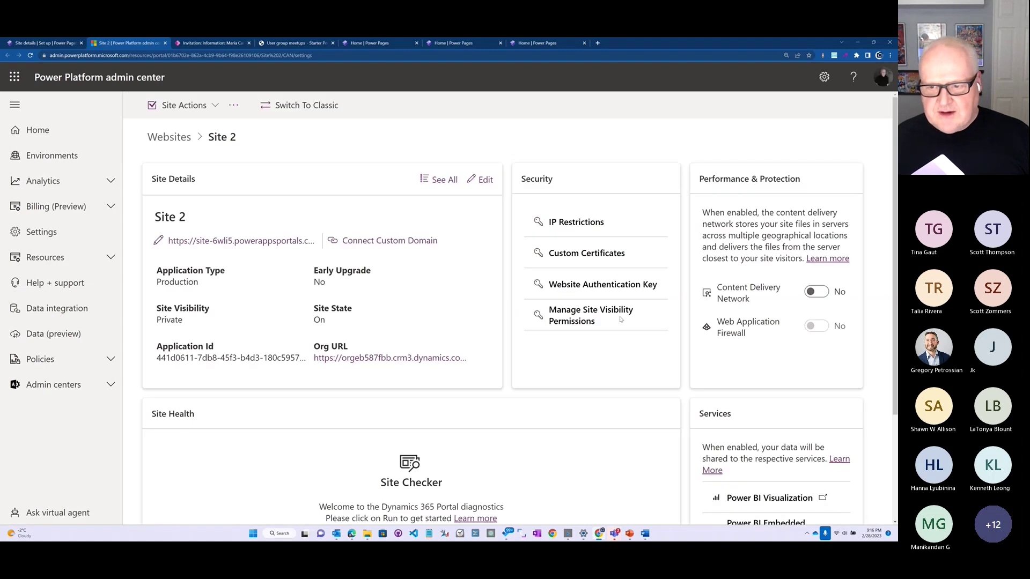
Open the Power BI Embedded Service from the site's services in the admin center and return to the site details in Power Pages
{"action": "scroll", "coordinate": [708, 333], "scroll_direction": "down", "scroll_amount": 3}
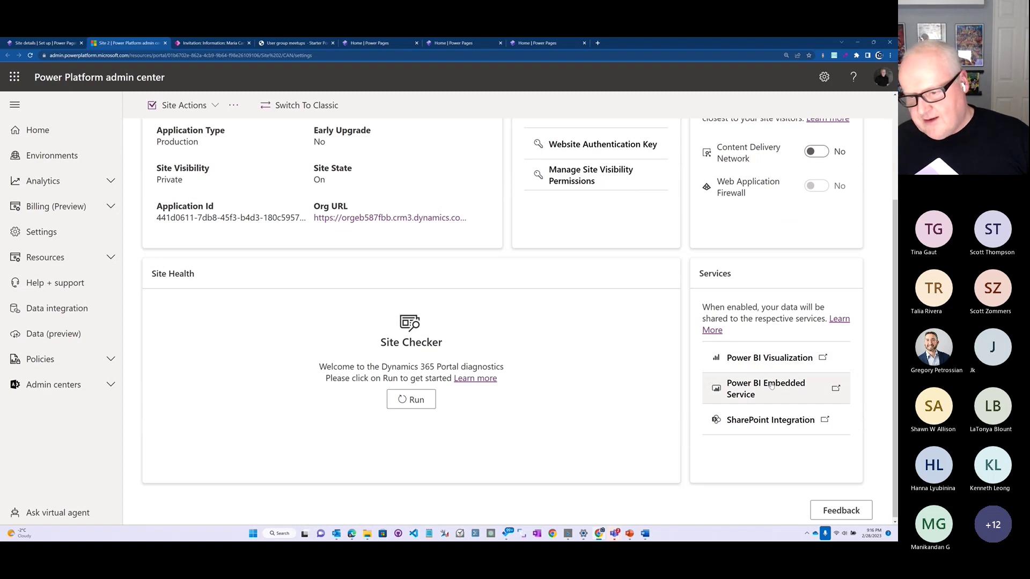
{"action": "left_click", "coordinate": [771, 386]}
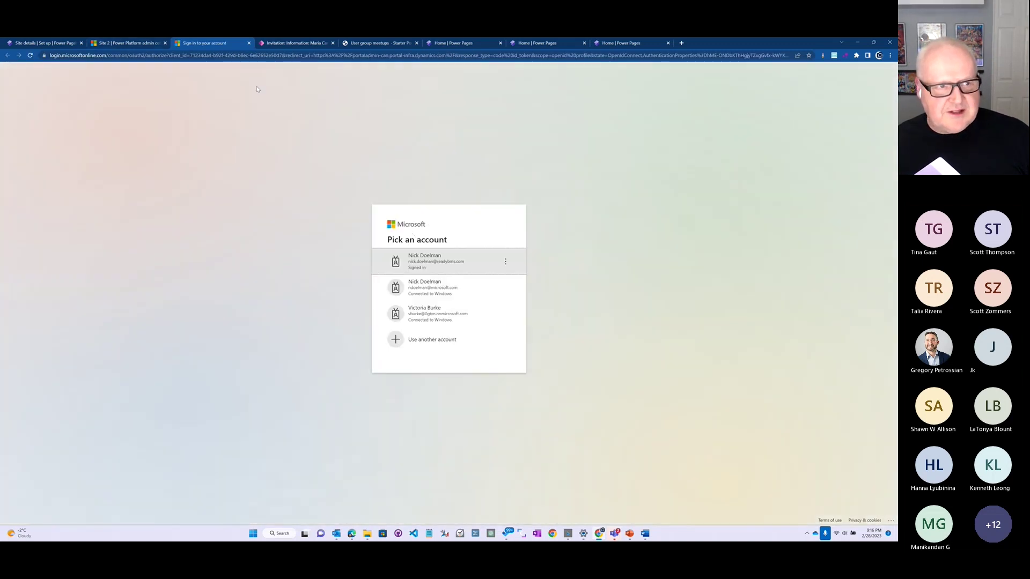
{"action": "left_click", "coordinate": [46, 43]}
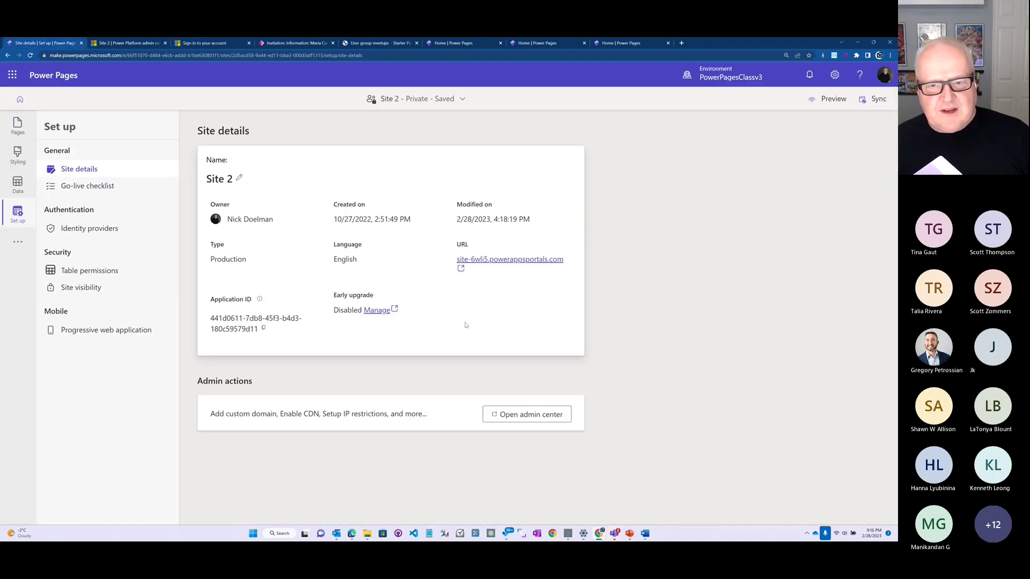
Open the User group meetups page in the Pages workspace, select its Power BI component, and review the page layout
{"action": "left_click", "coordinate": [20, 126]}
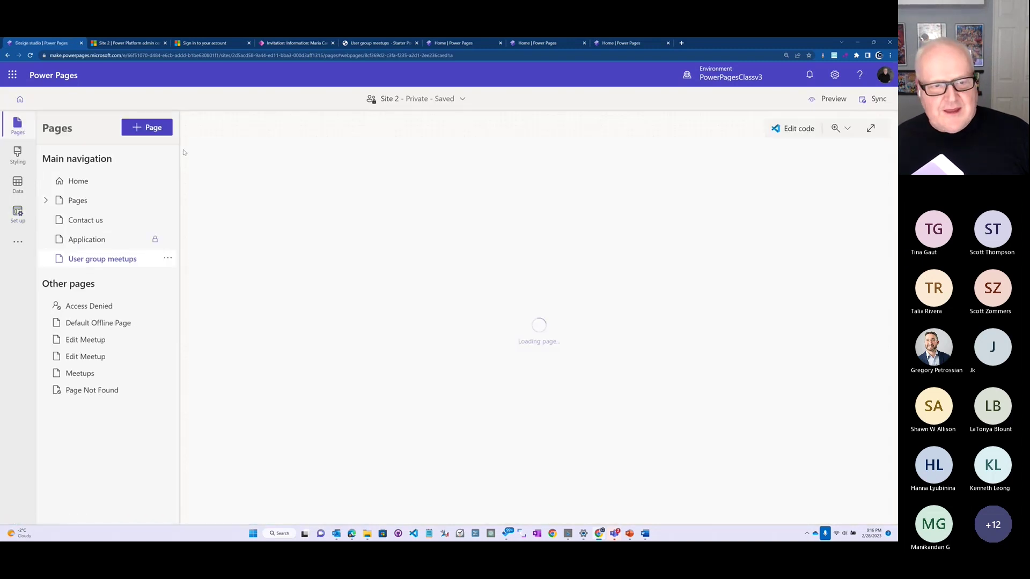
{"action": "scroll", "coordinate": [528, 476], "scroll_direction": "down", "scroll_amount": 3}
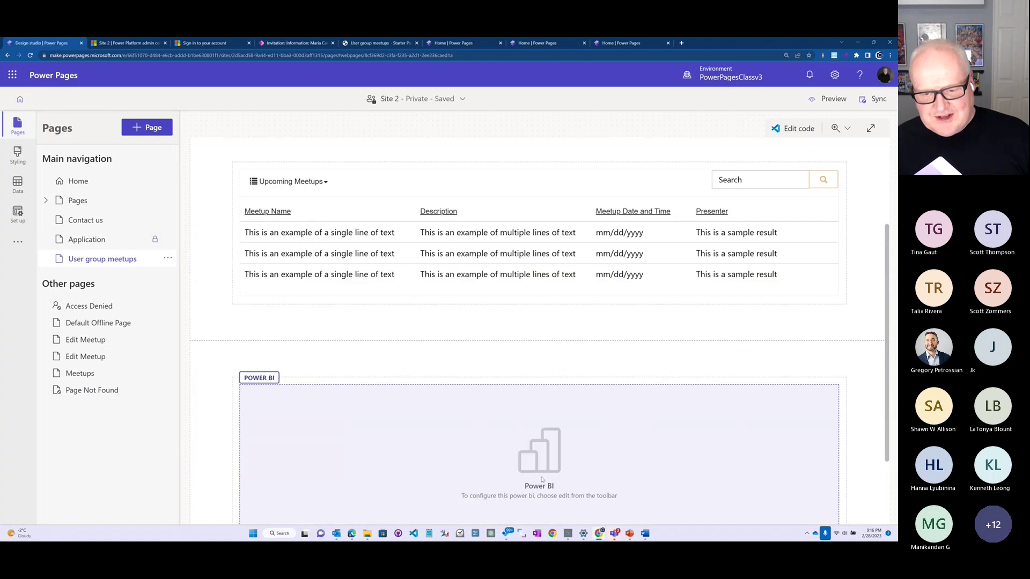
{"action": "scroll", "coordinate": [550, 477], "scroll_direction": "down", "scroll_amount": 2}
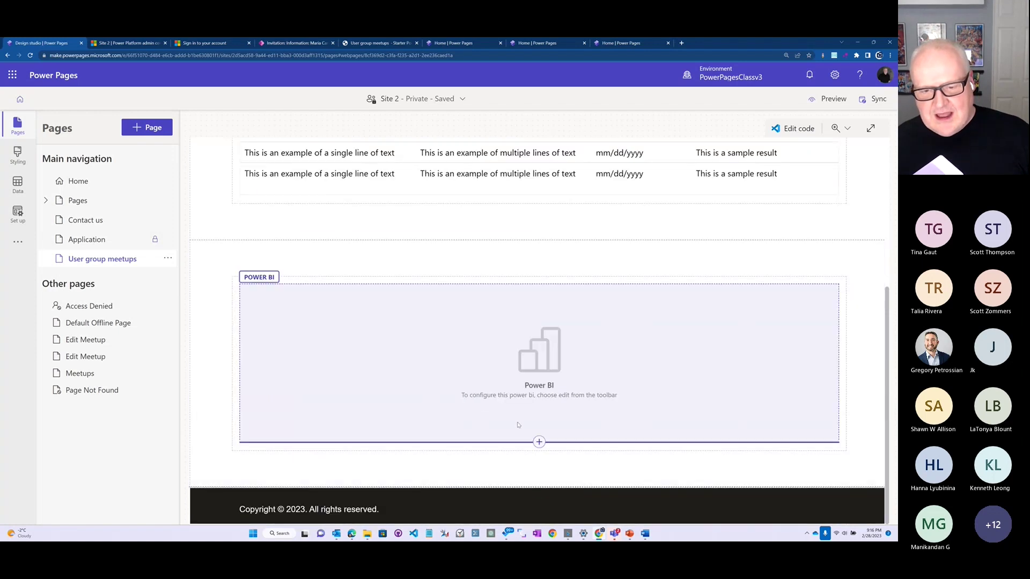
{"action": "left_click", "coordinate": [520, 375]}
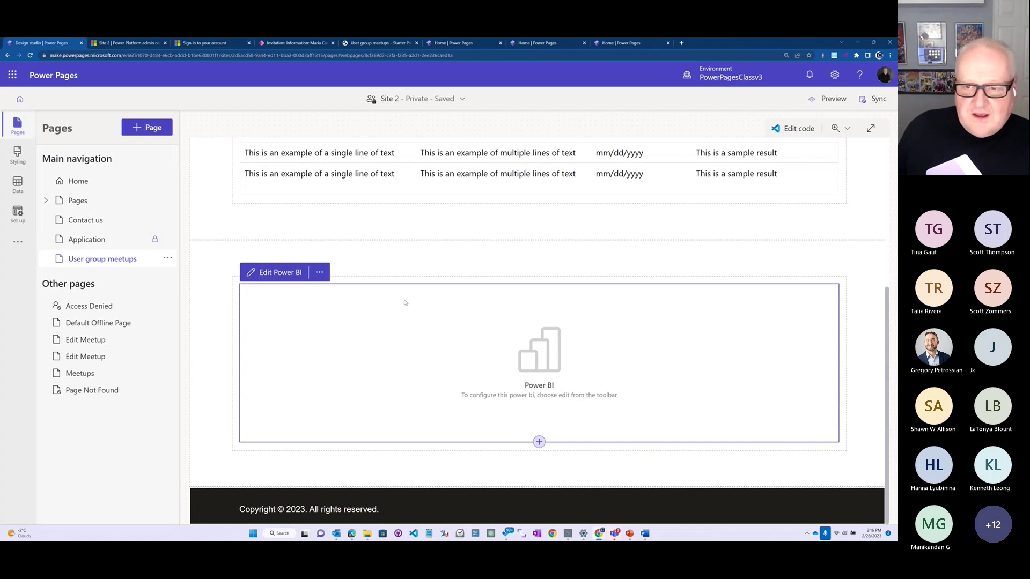
{"action": "scroll", "coordinate": [381, 300], "scroll_direction": "up", "scroll_amount": 5}
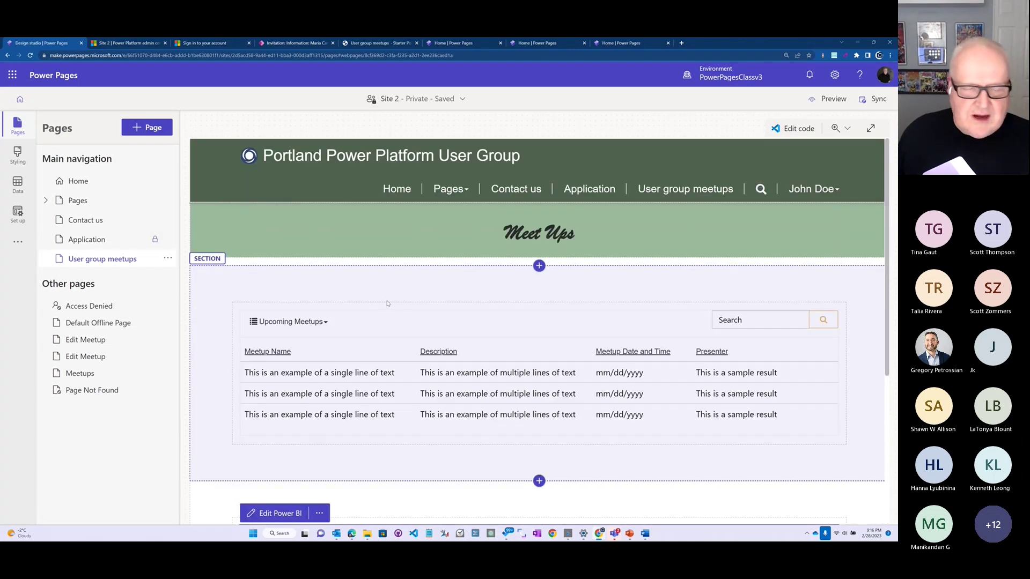
Open the go-live checklist in the Set up workspace and expand the item for setting the site to public
{"action": "left_click", "coordinate": [18, 213]}
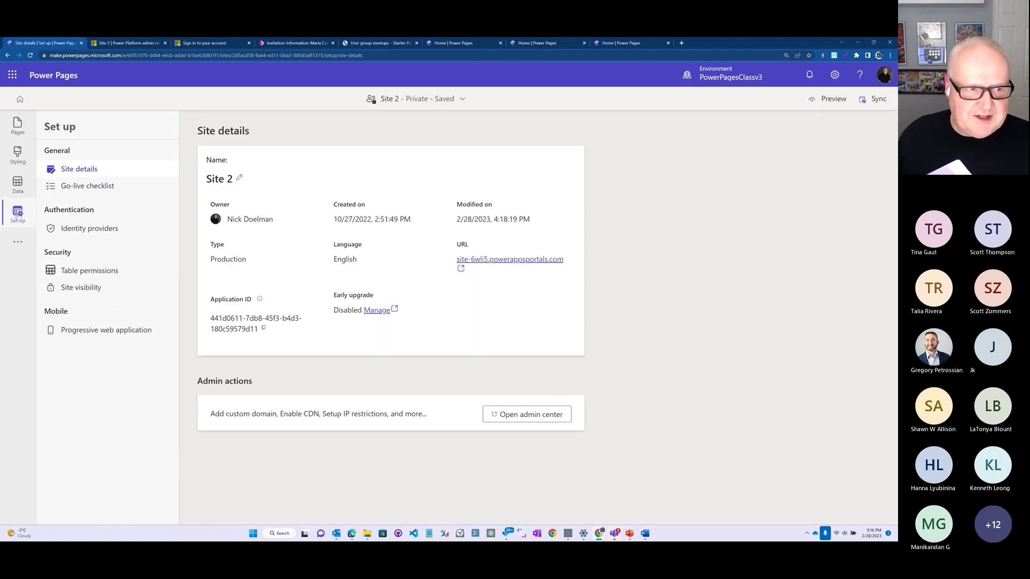
{"action": "left_click", "coordinate": [87, 186]}
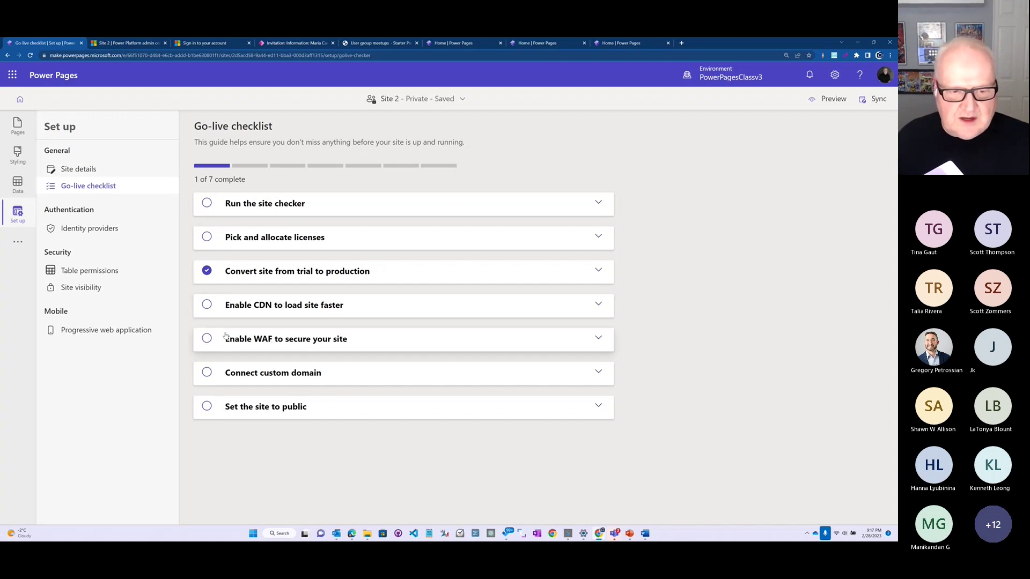
{"action": "left_click", "coordinate": [299, 412]}
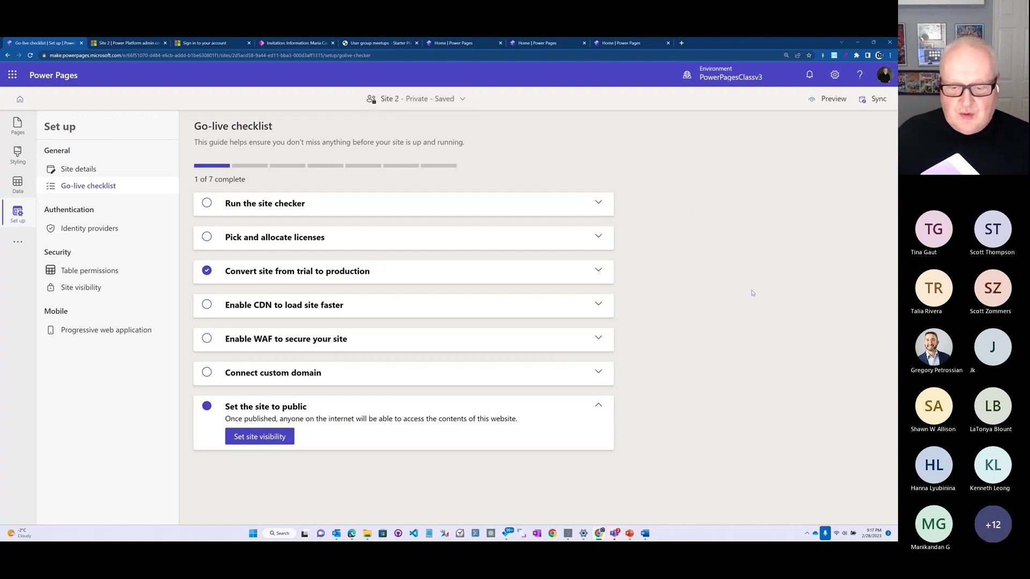
Switch to the PowerPoint presentation and start the slide show from the "Other features of Power Pages" slide
{"action": "left_click", "coordinate": [629, 534]}
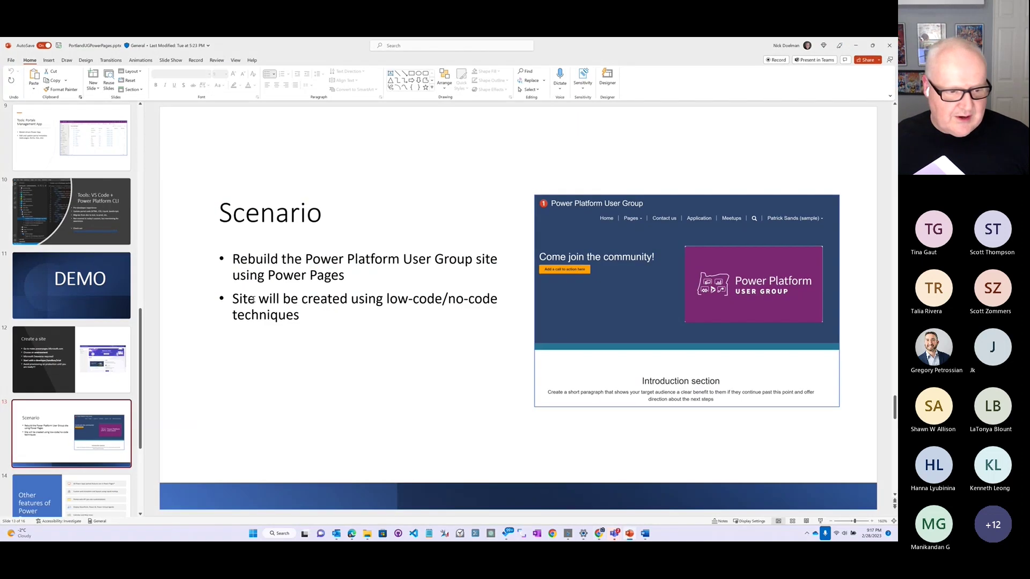
{"action": "left_click", "coordinate": [47, 395]}
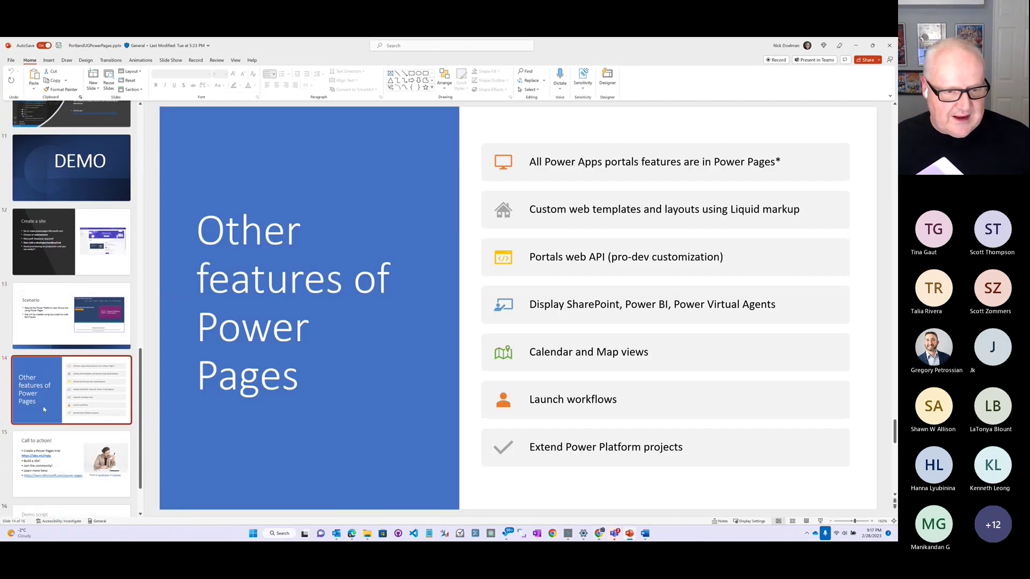
{"action": "left_click", "coordinate": [820, 522]}
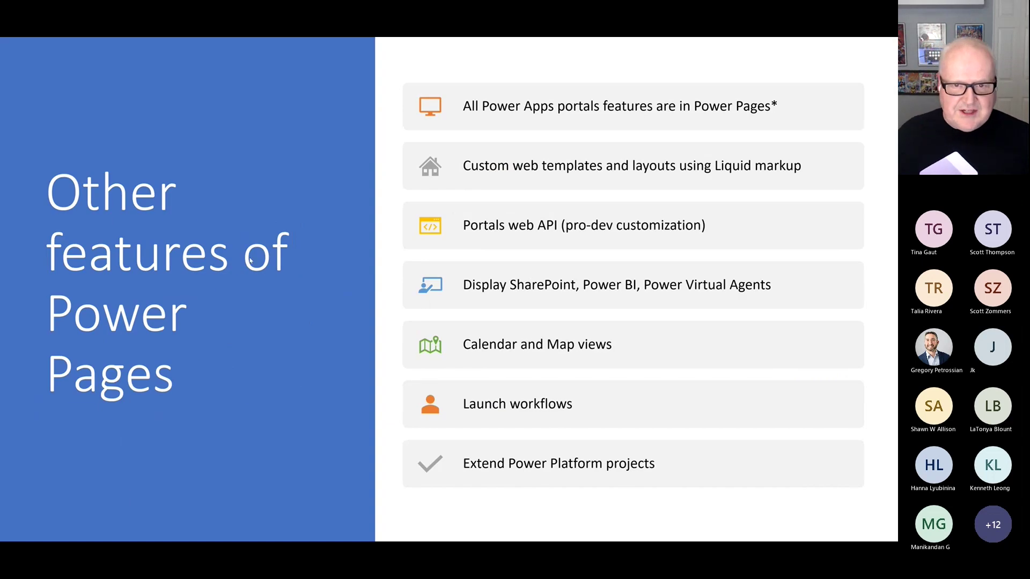